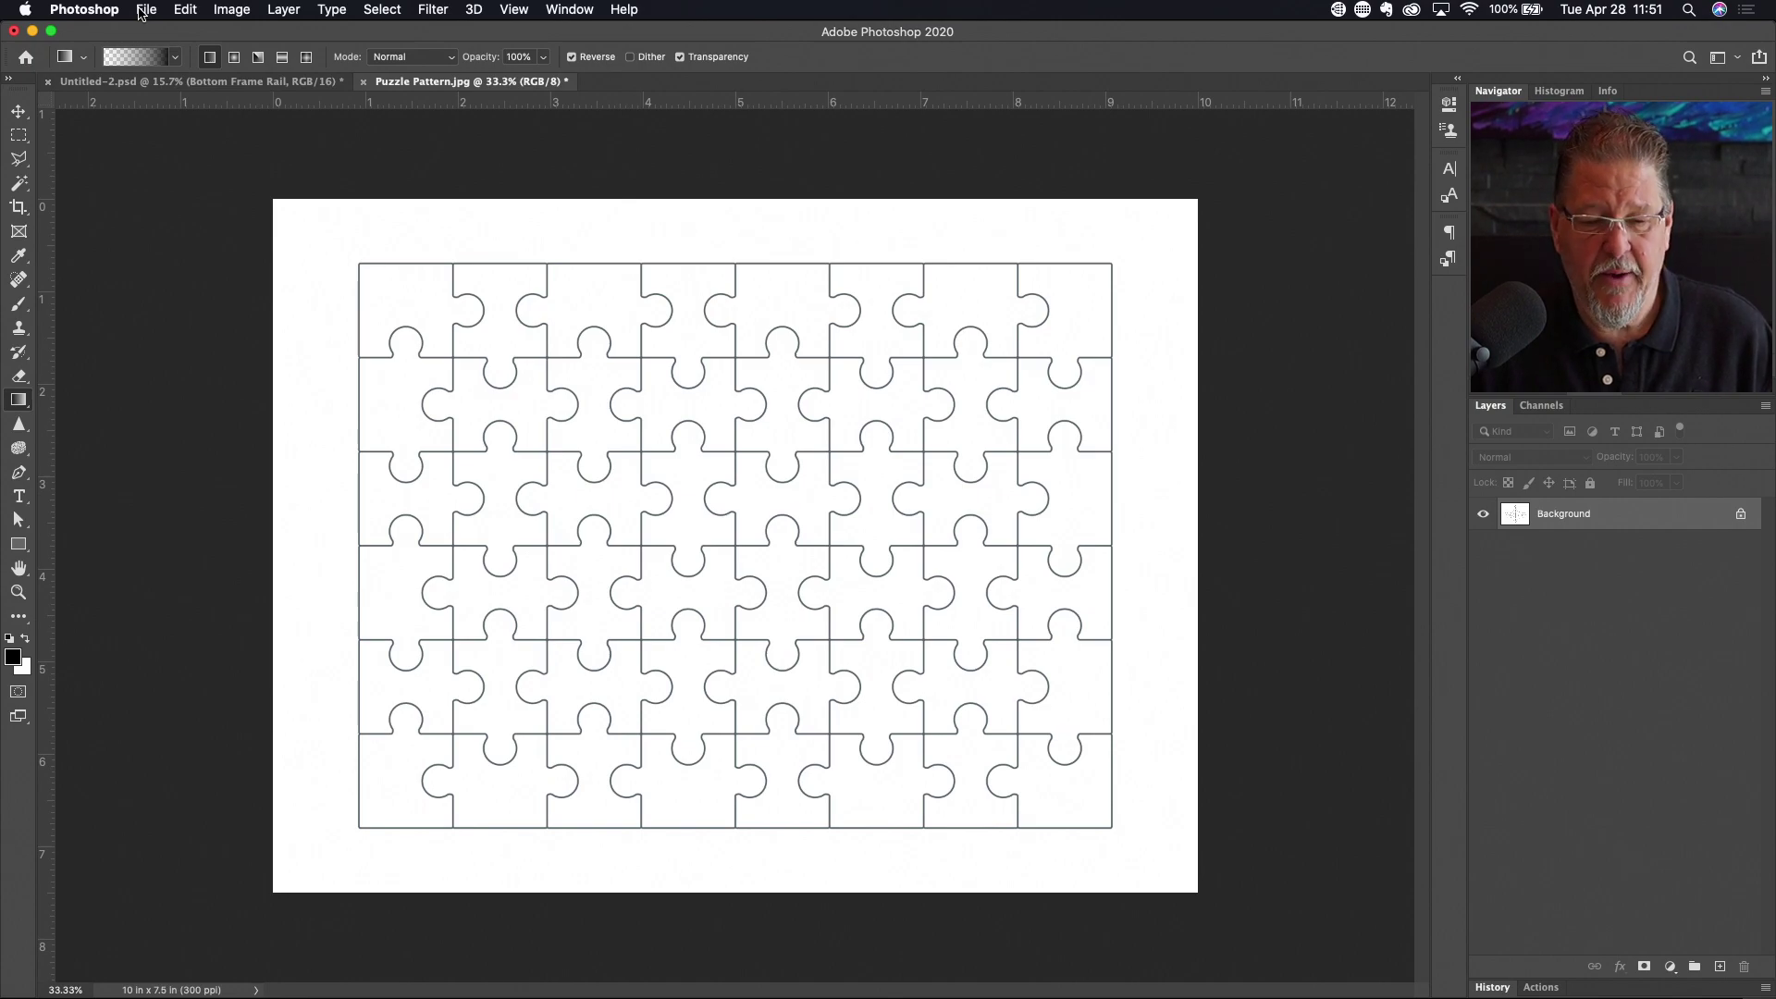
Create a new landscape document 20 inches wide and 16 inches high at 300 pixels/inch with transparent background contents
left_click(145, 10)
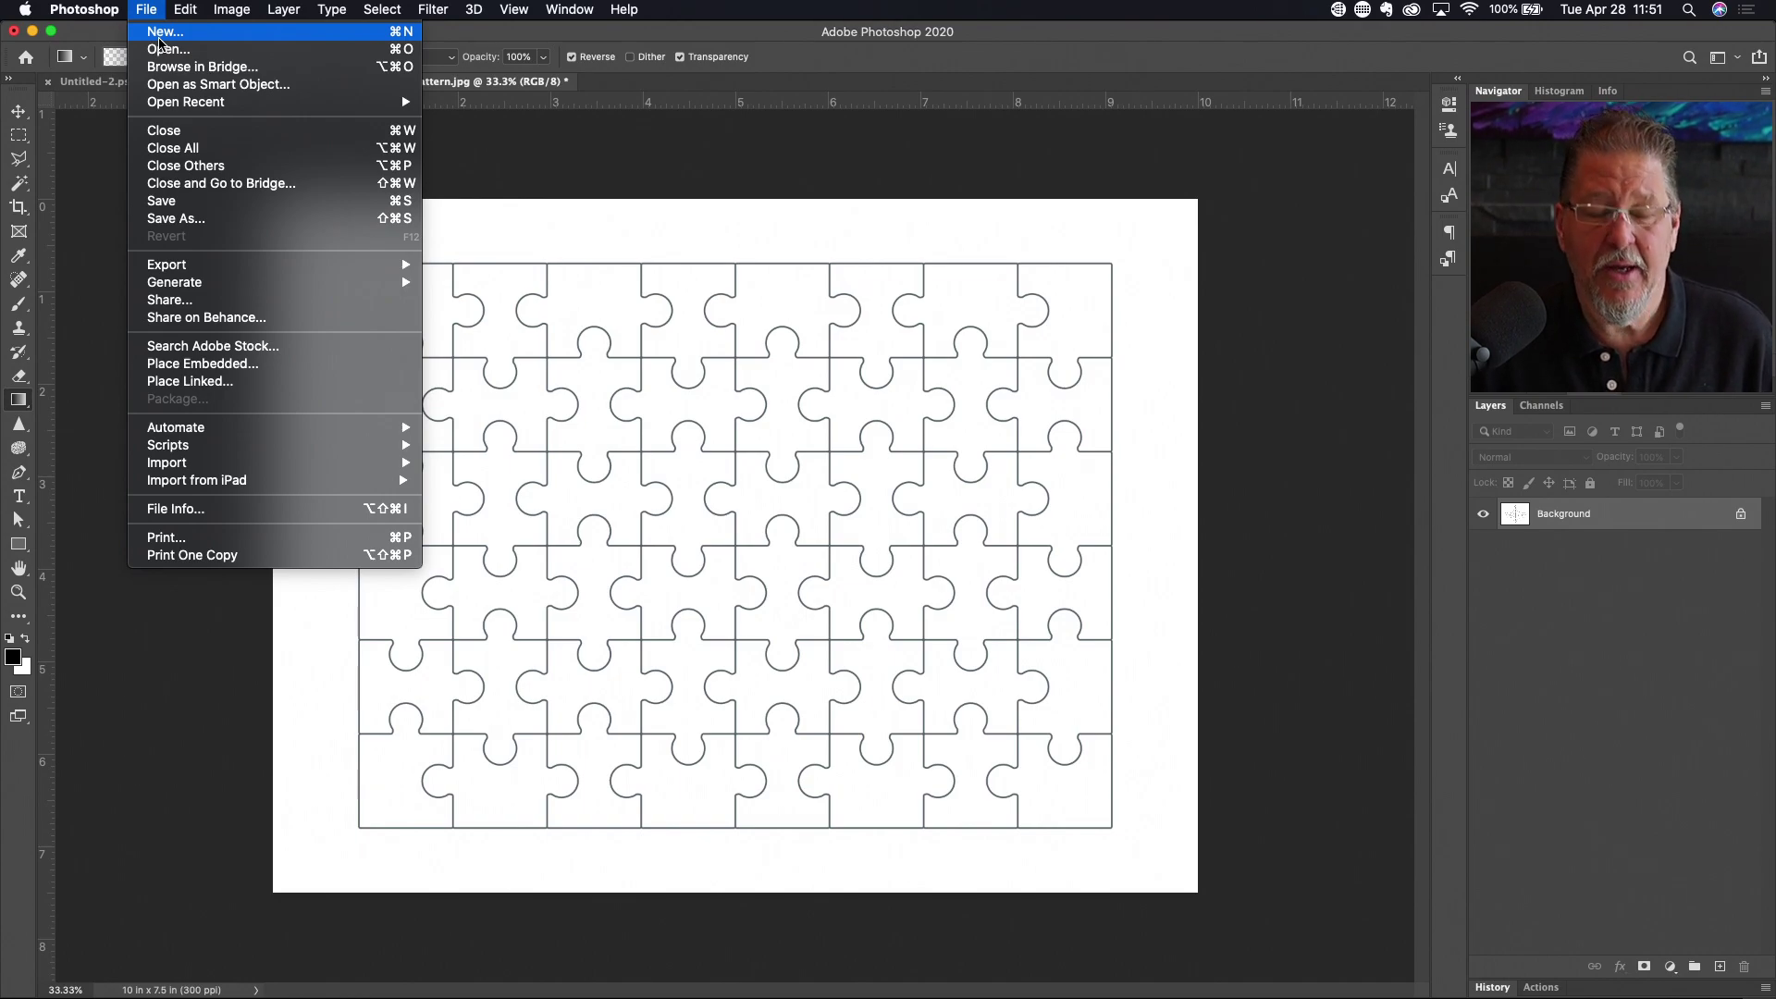
left_click(159, 35)
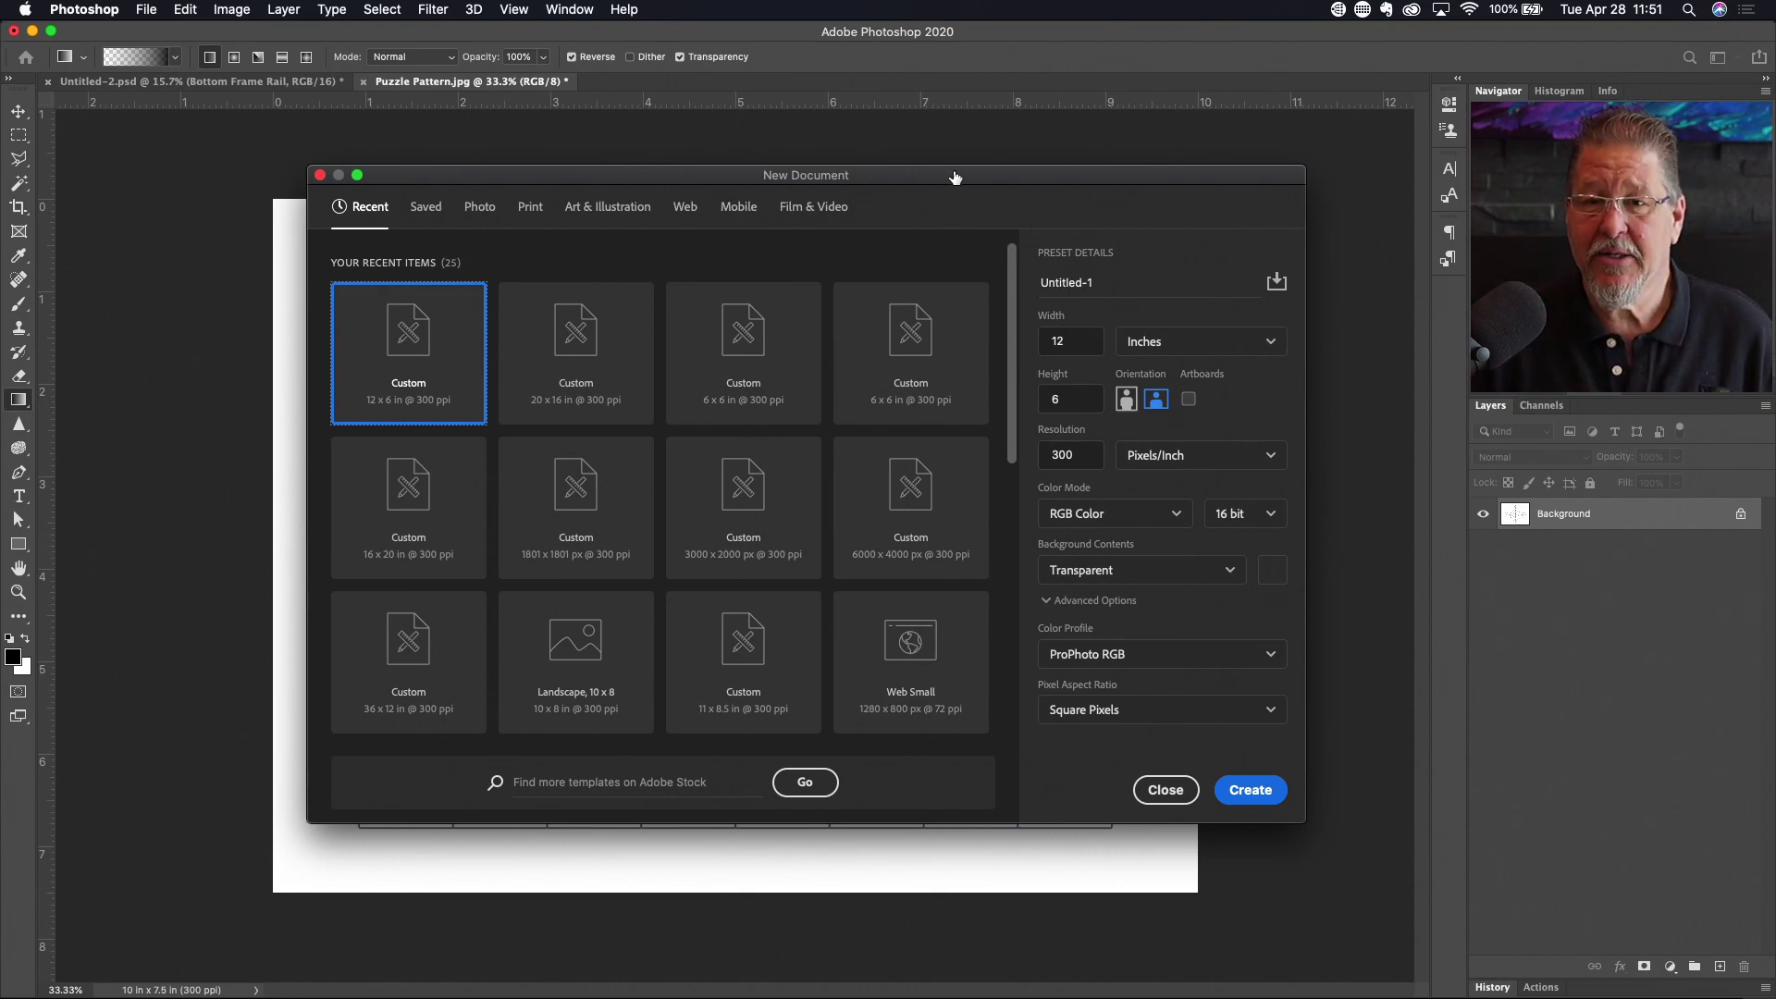
double_click(1081, 343)
type("16")
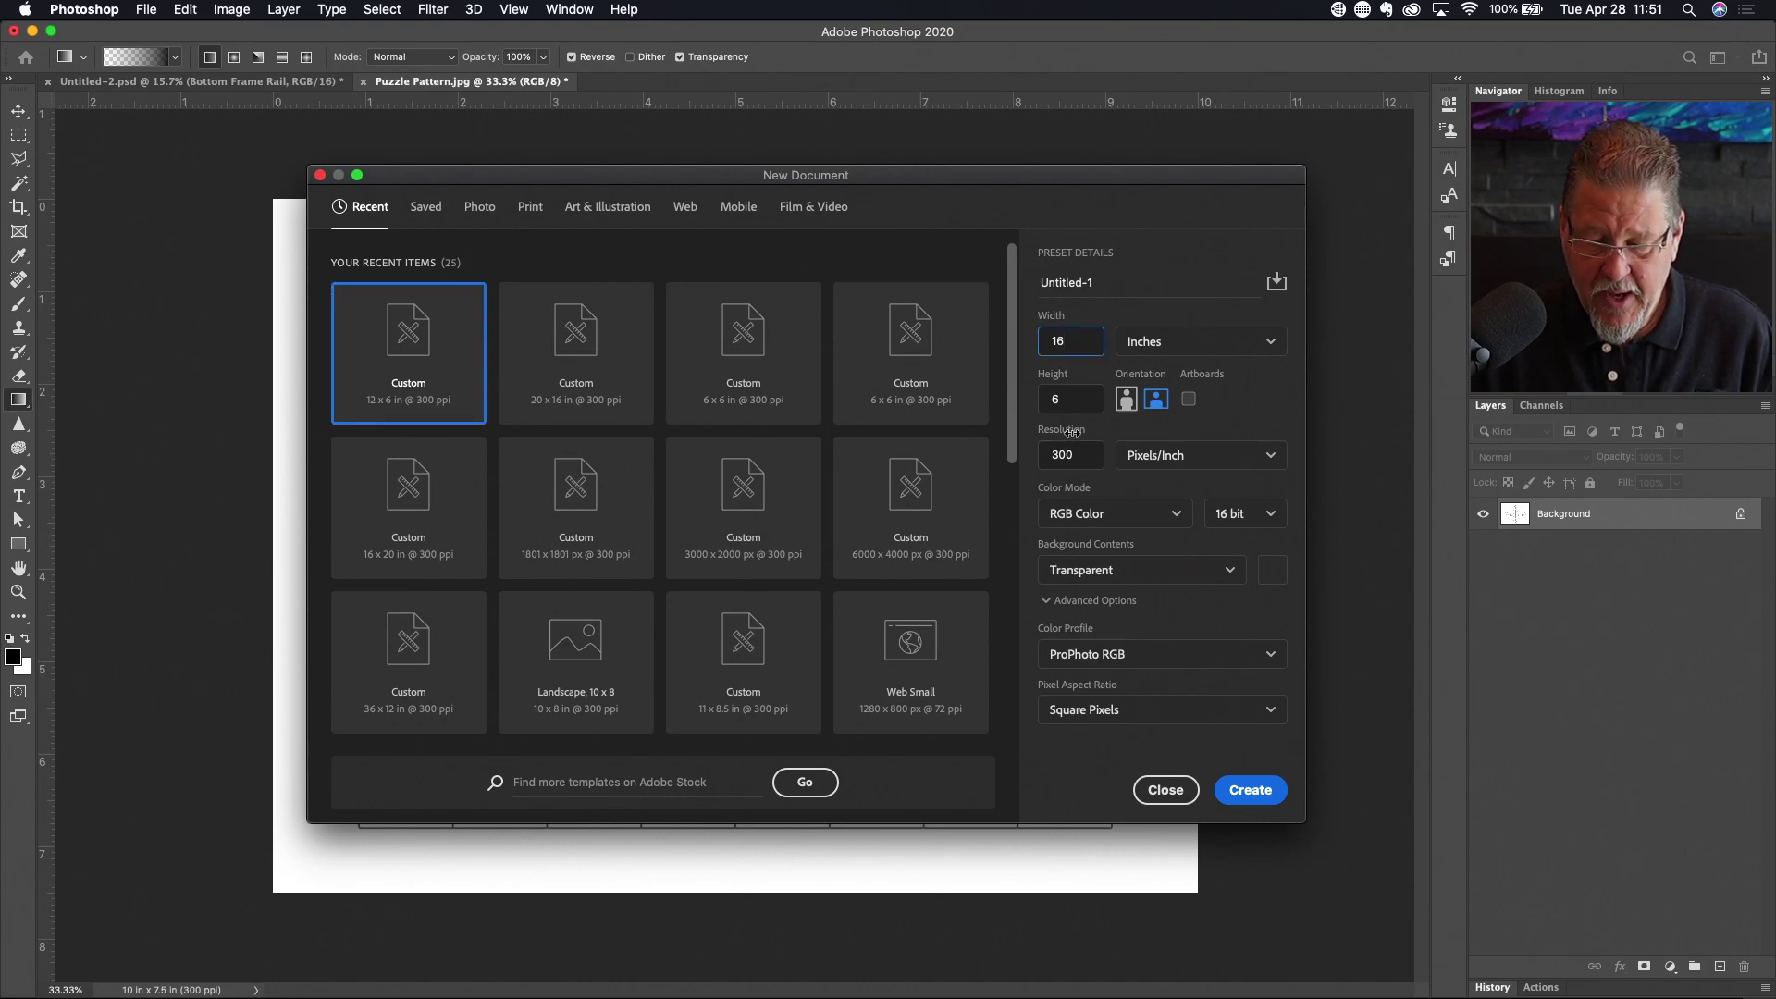
double_click(1077, 400)
type("20")
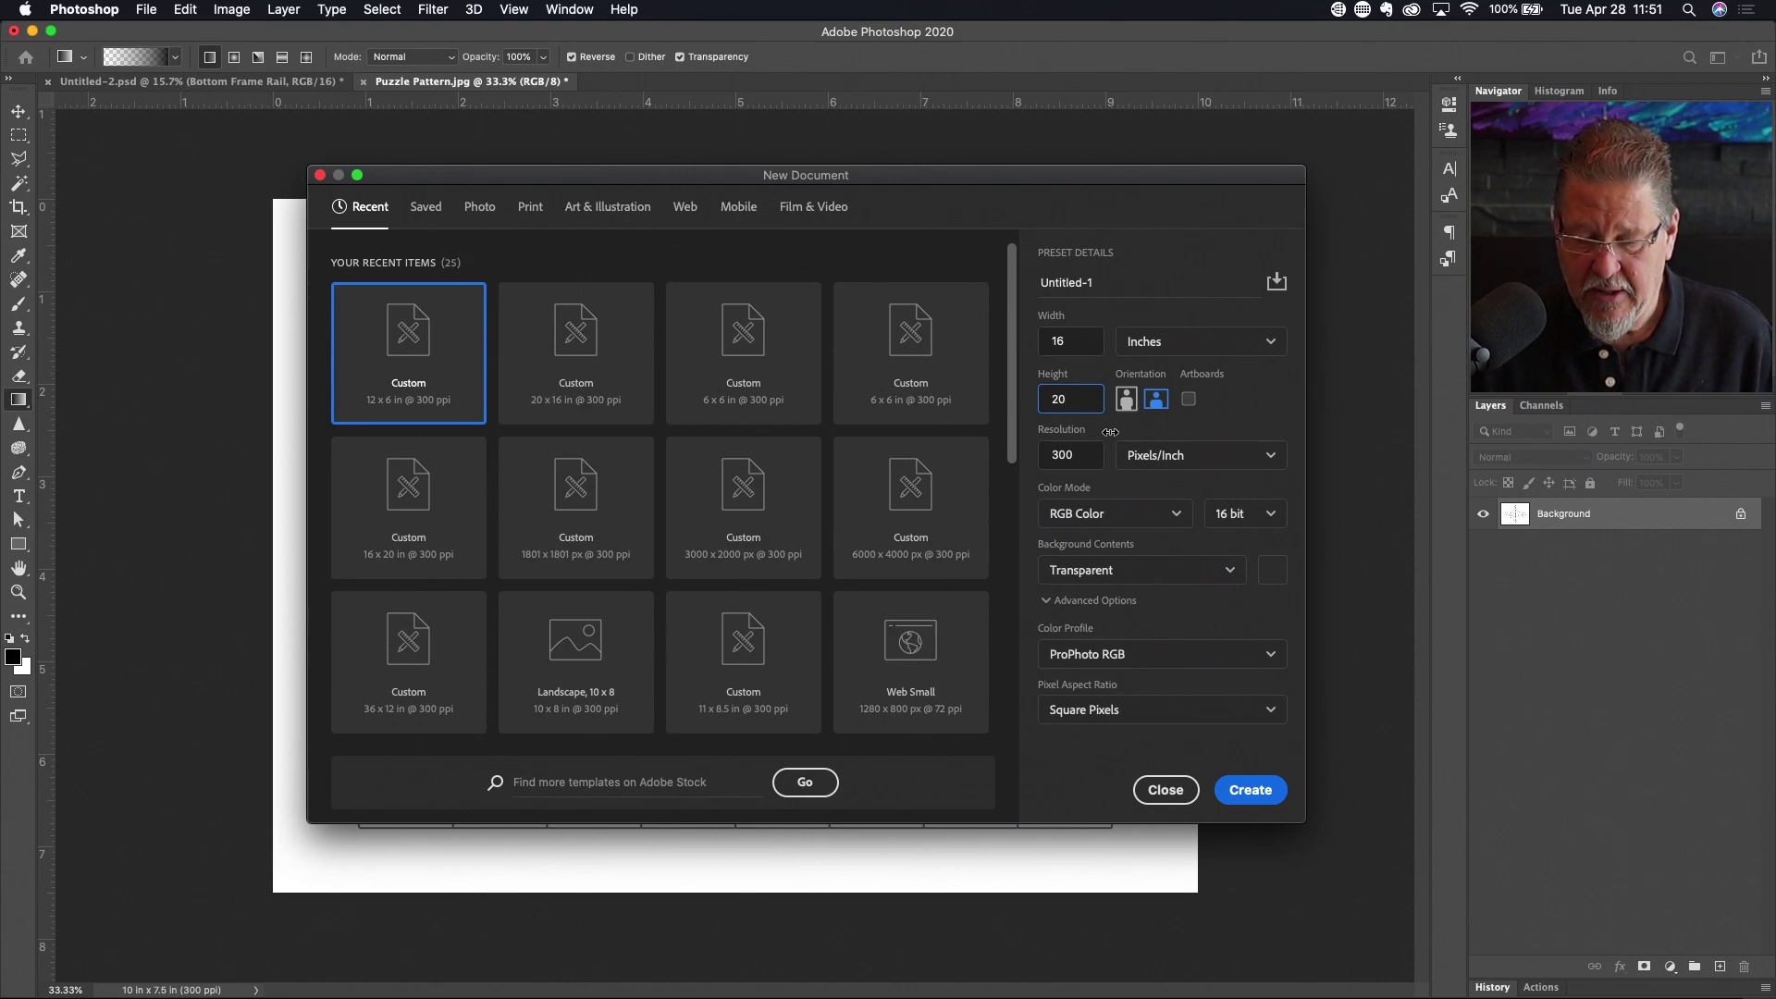
left_click(1156, 400)
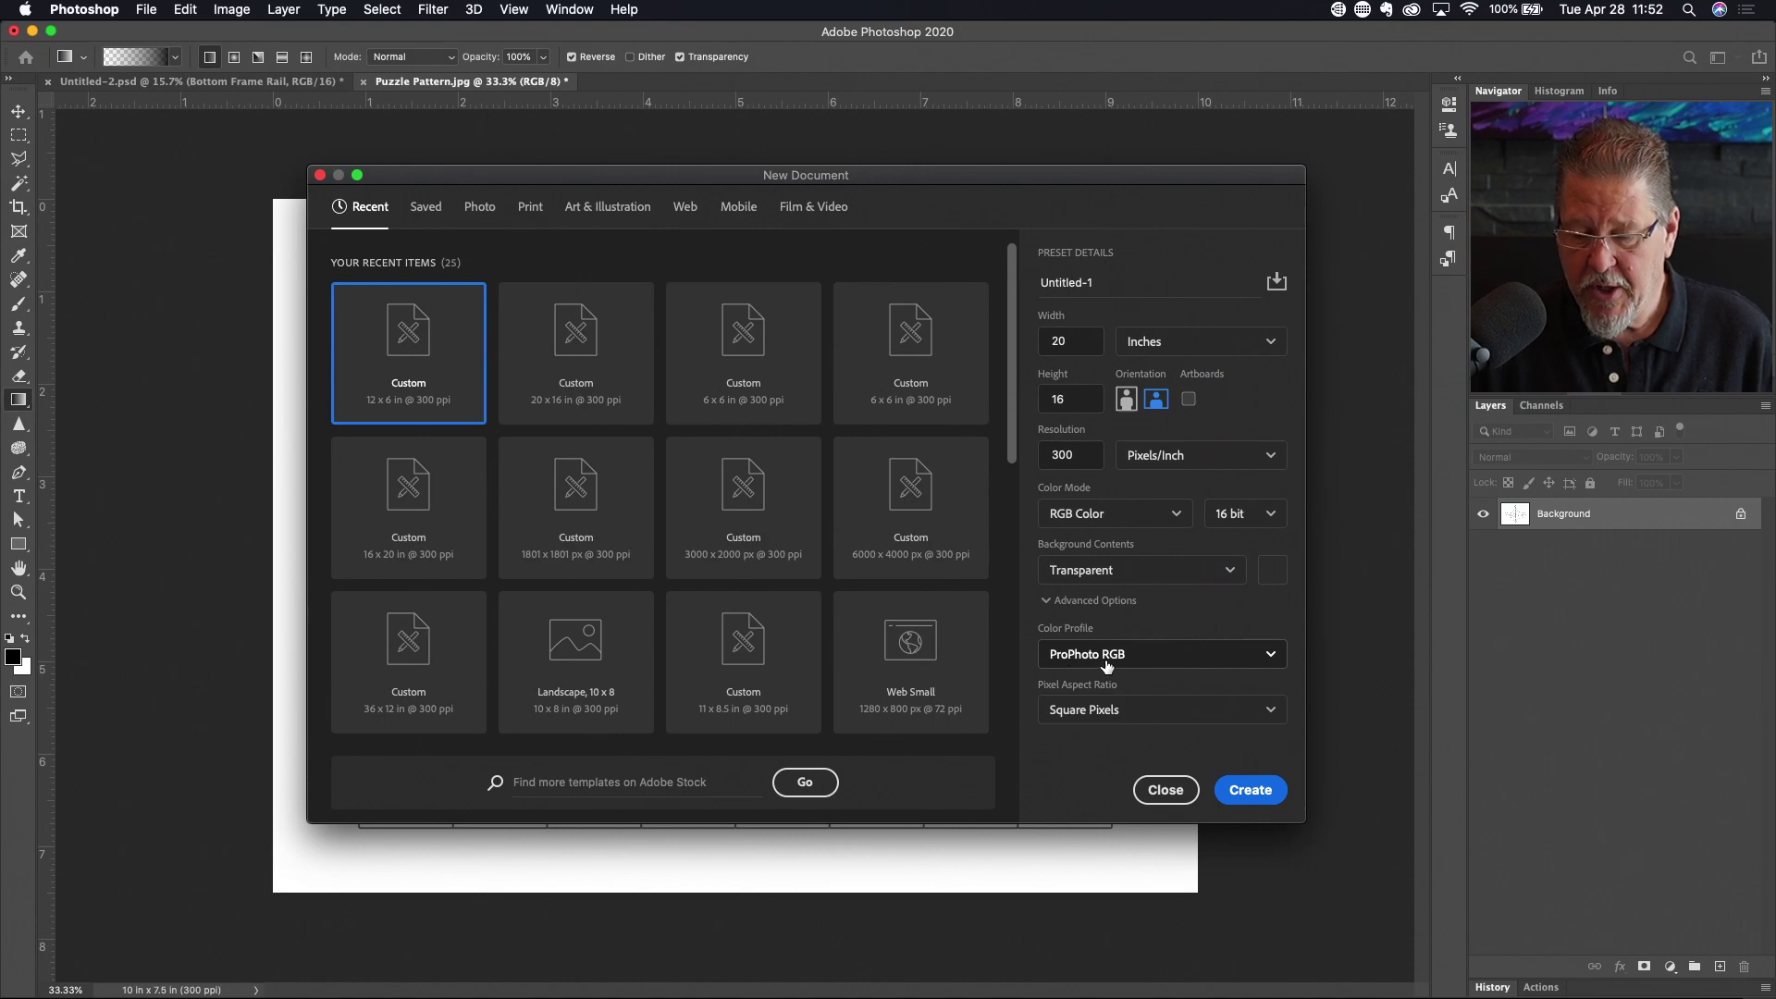
left_click(1250, 791)
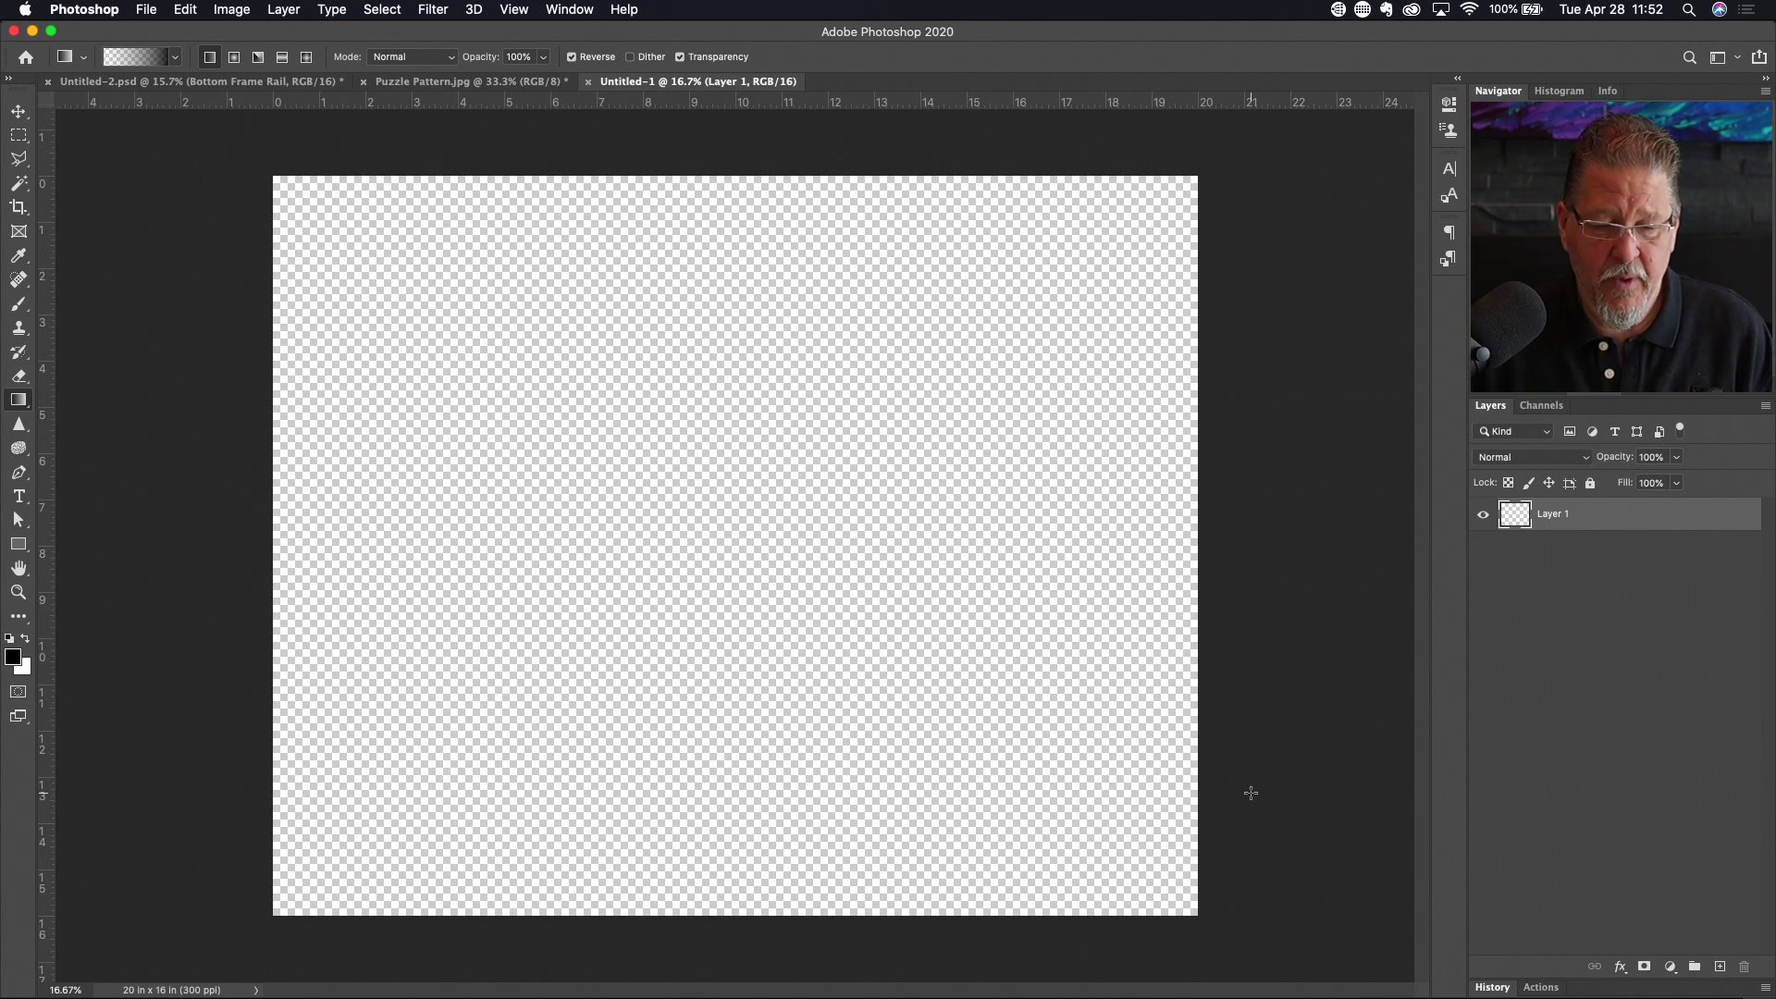
Copy the Background layer of Puzzle Pattern.jpg into the centre of the new Untitled-1 document, accepting the bit-depth difference
left_click(431, 85)
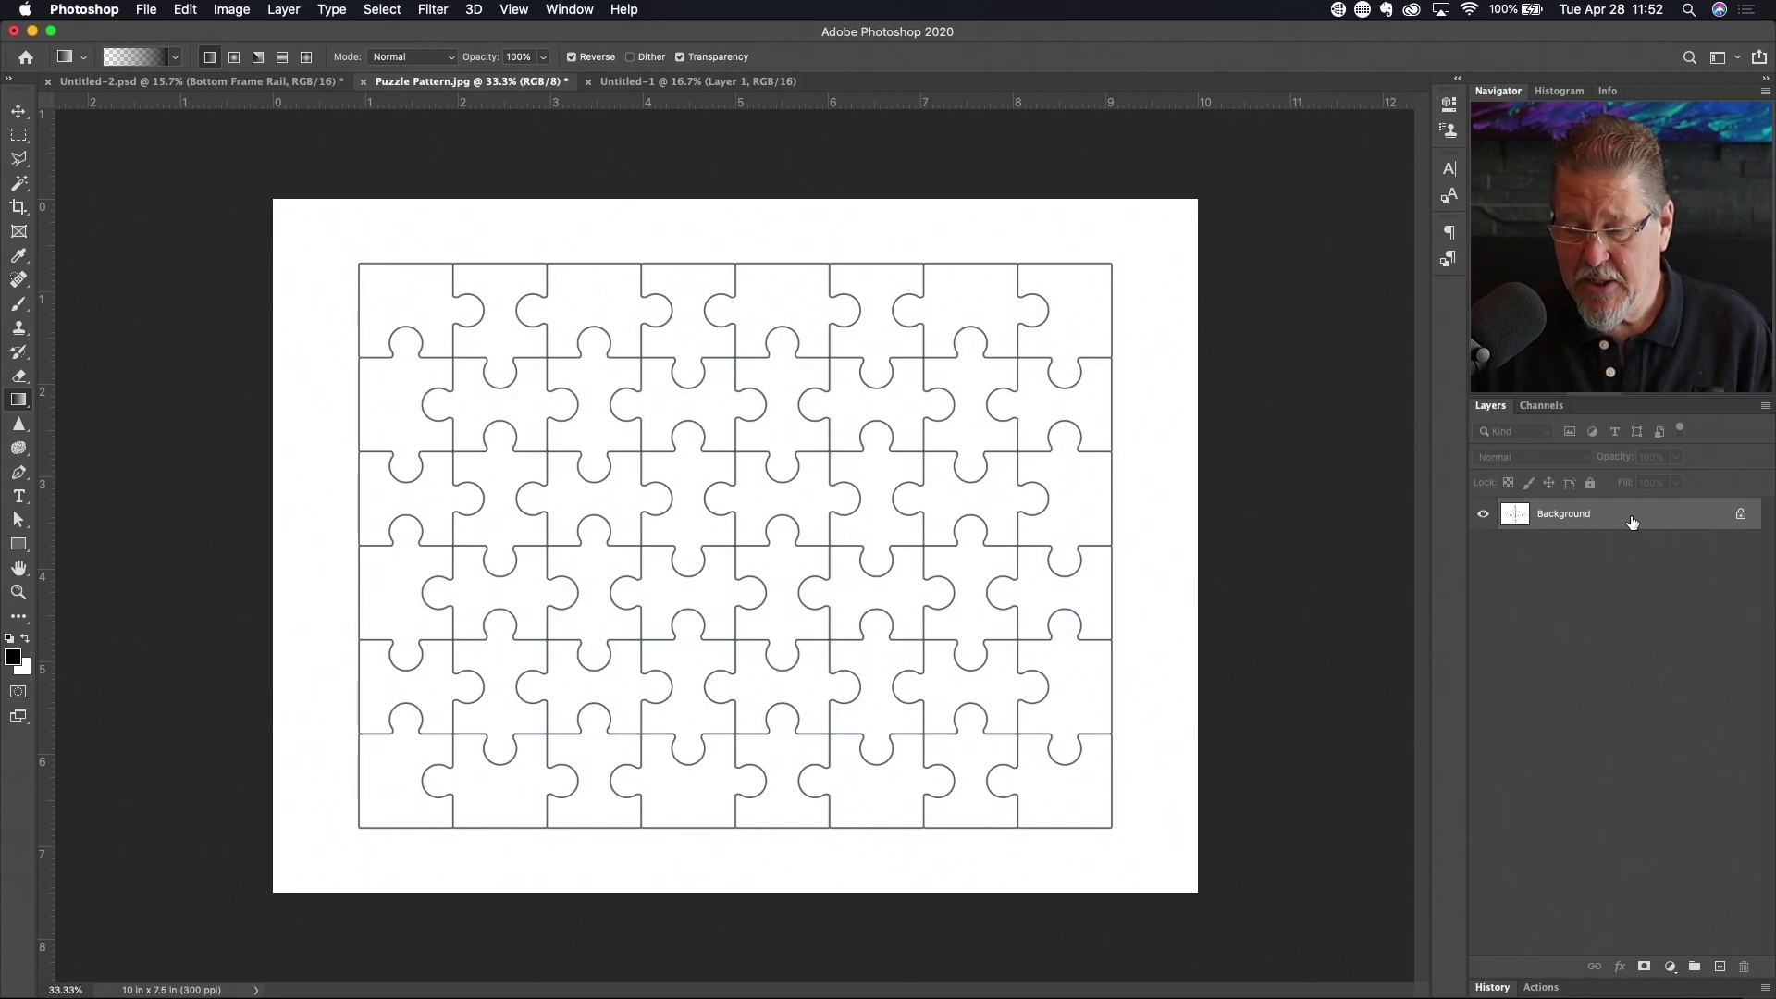
left_click_drag(1631, 522, 744, 524)
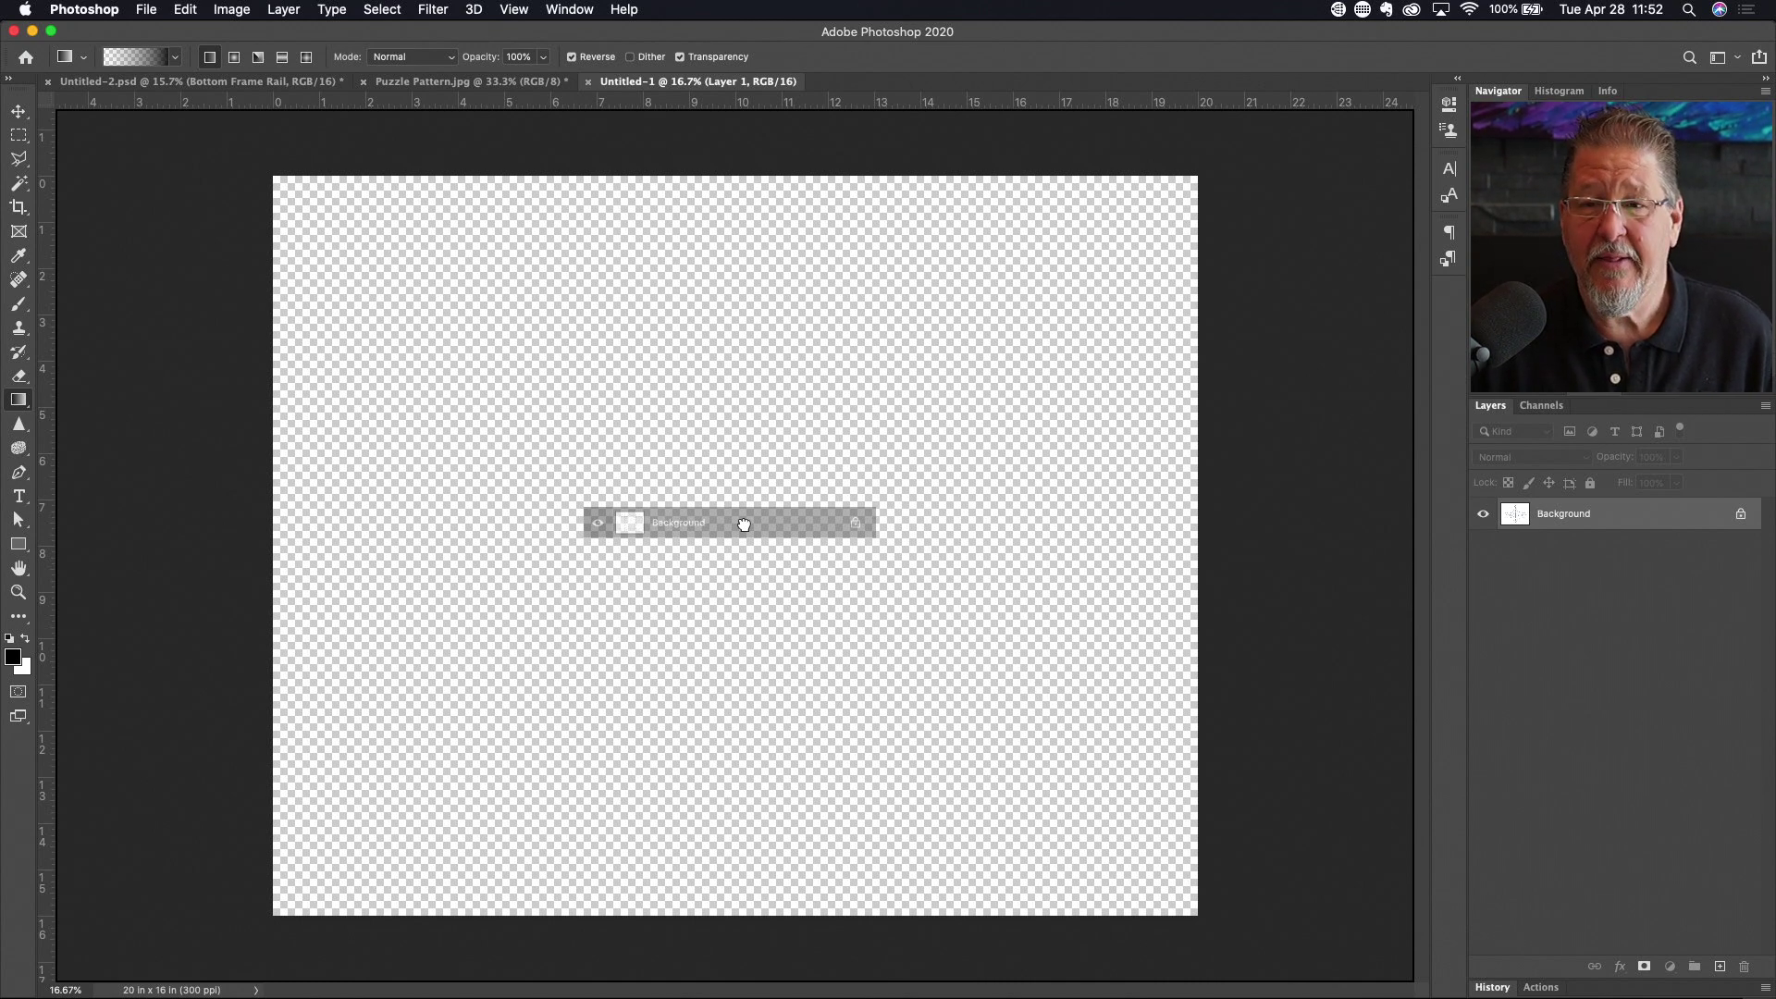
left_click_drag(744, 524, 744, 524)
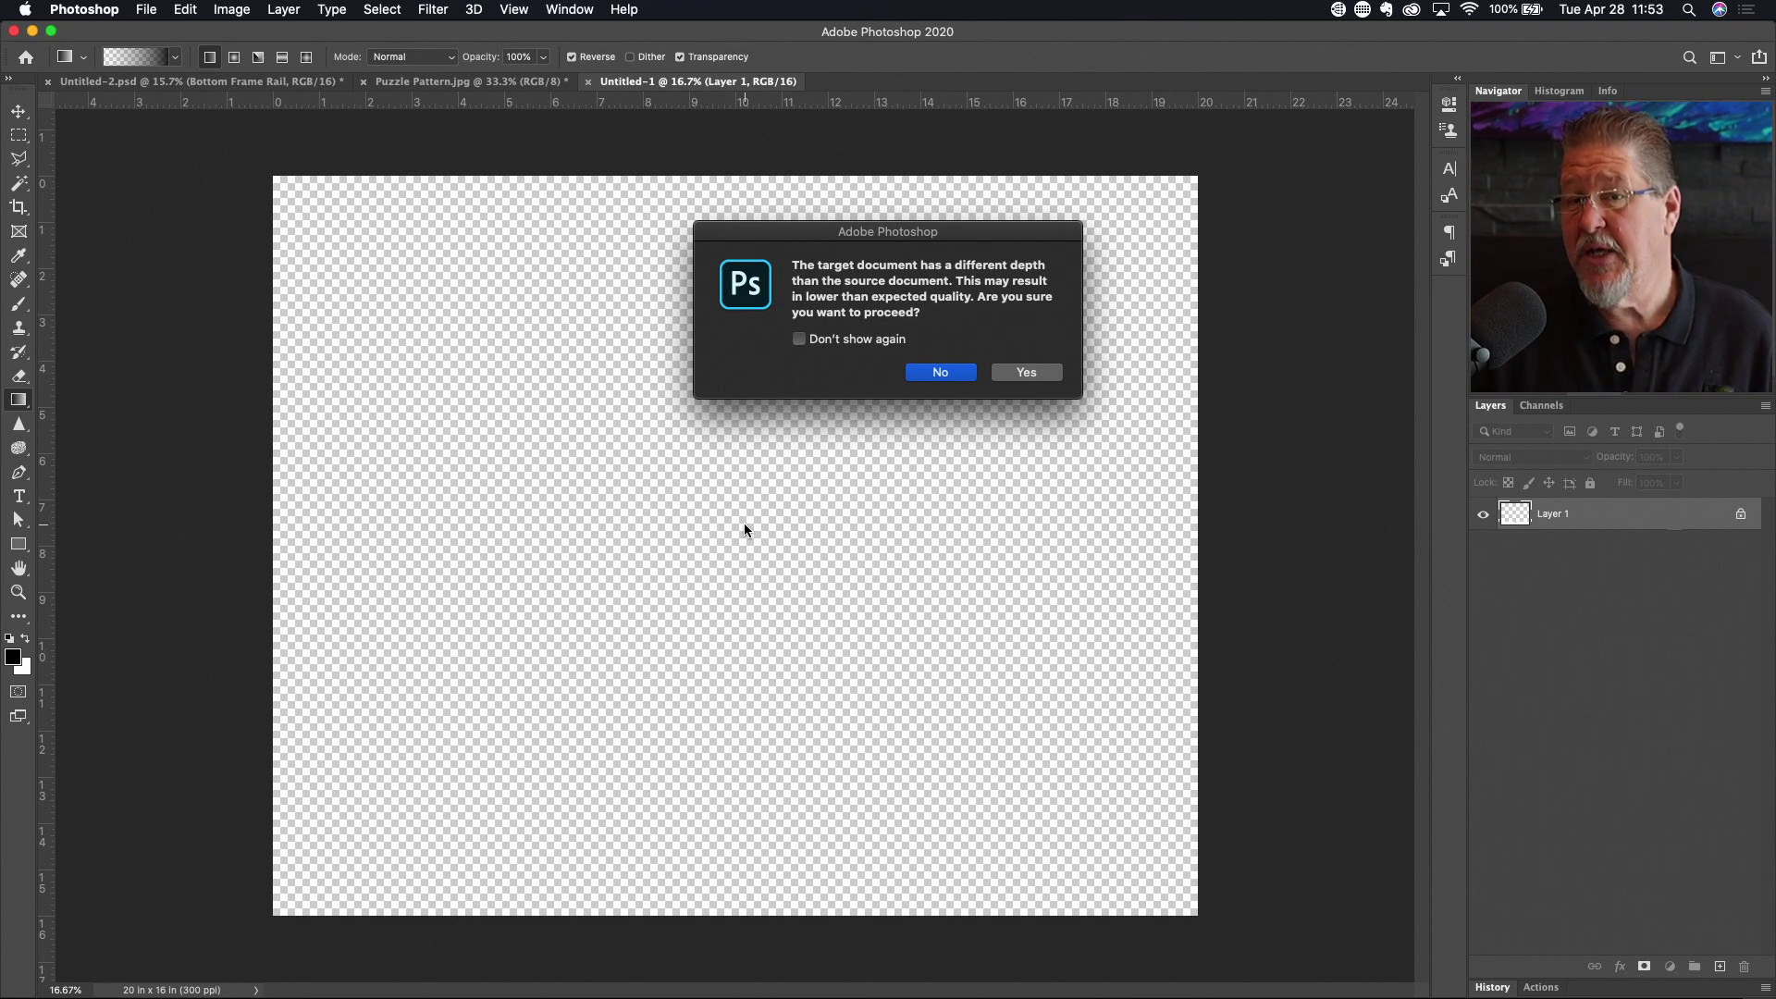
left_click(1021, 376)
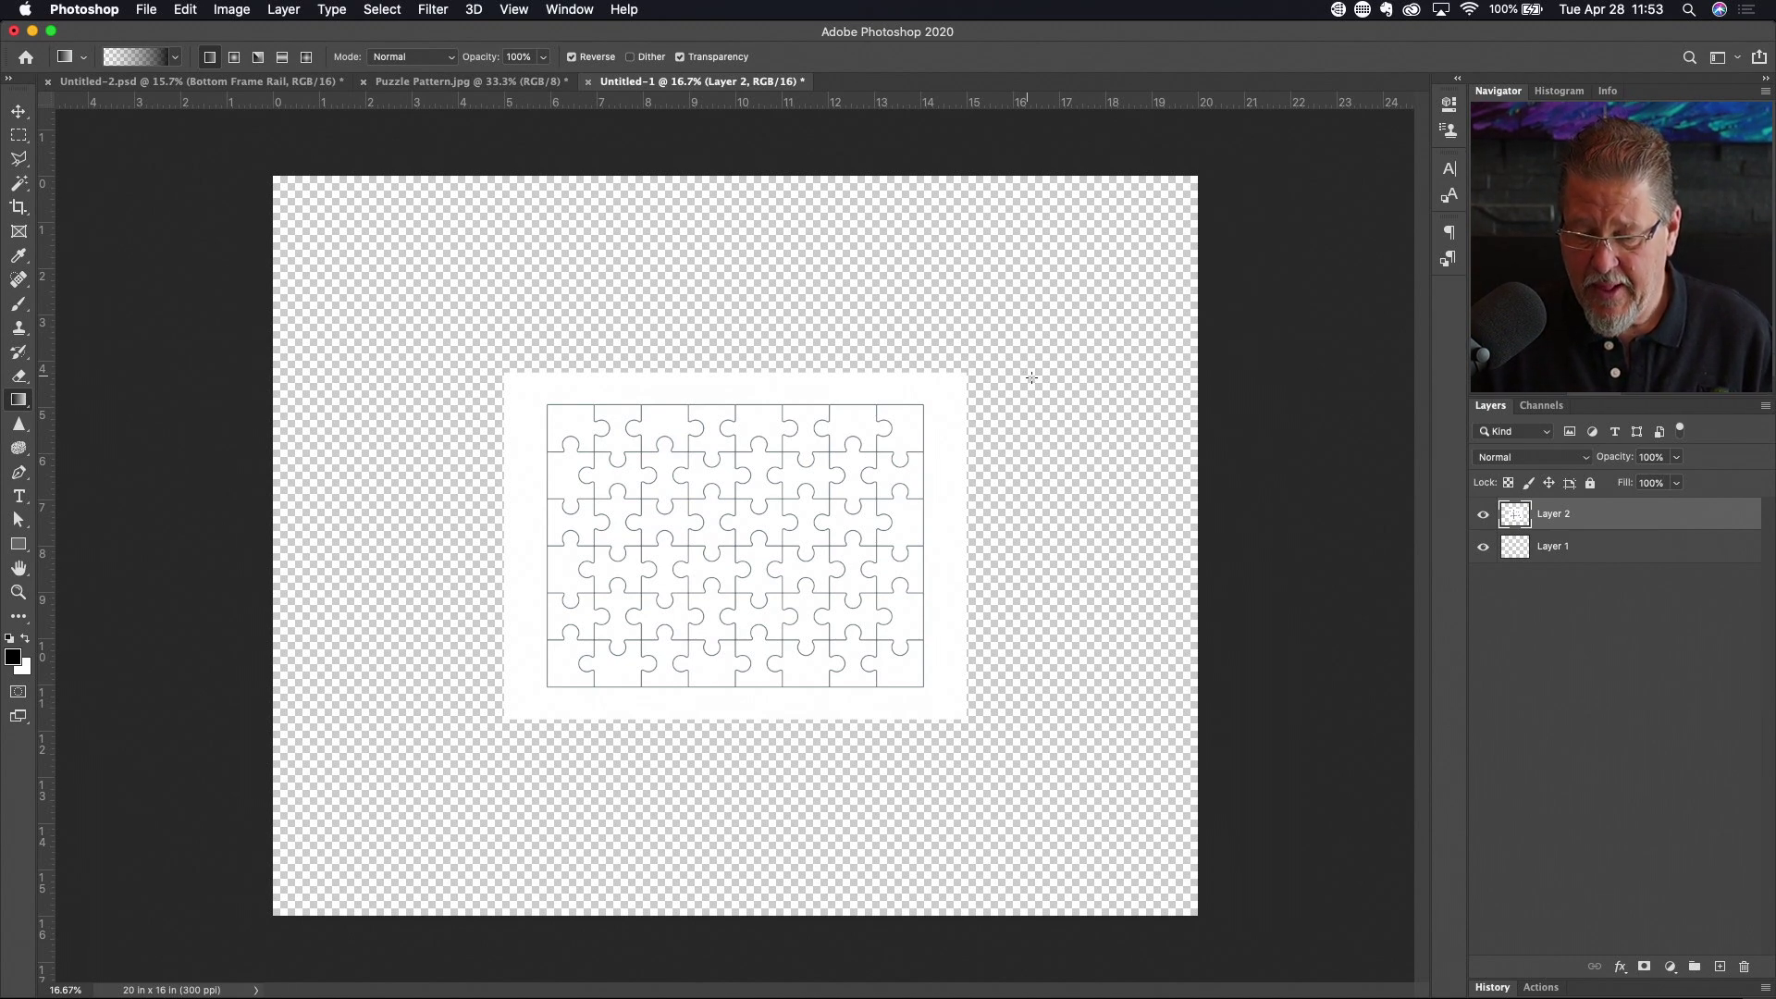
Rename the empty bottom layer as Transparent Background
double_click(1552, 547)
type("Transparetn B")
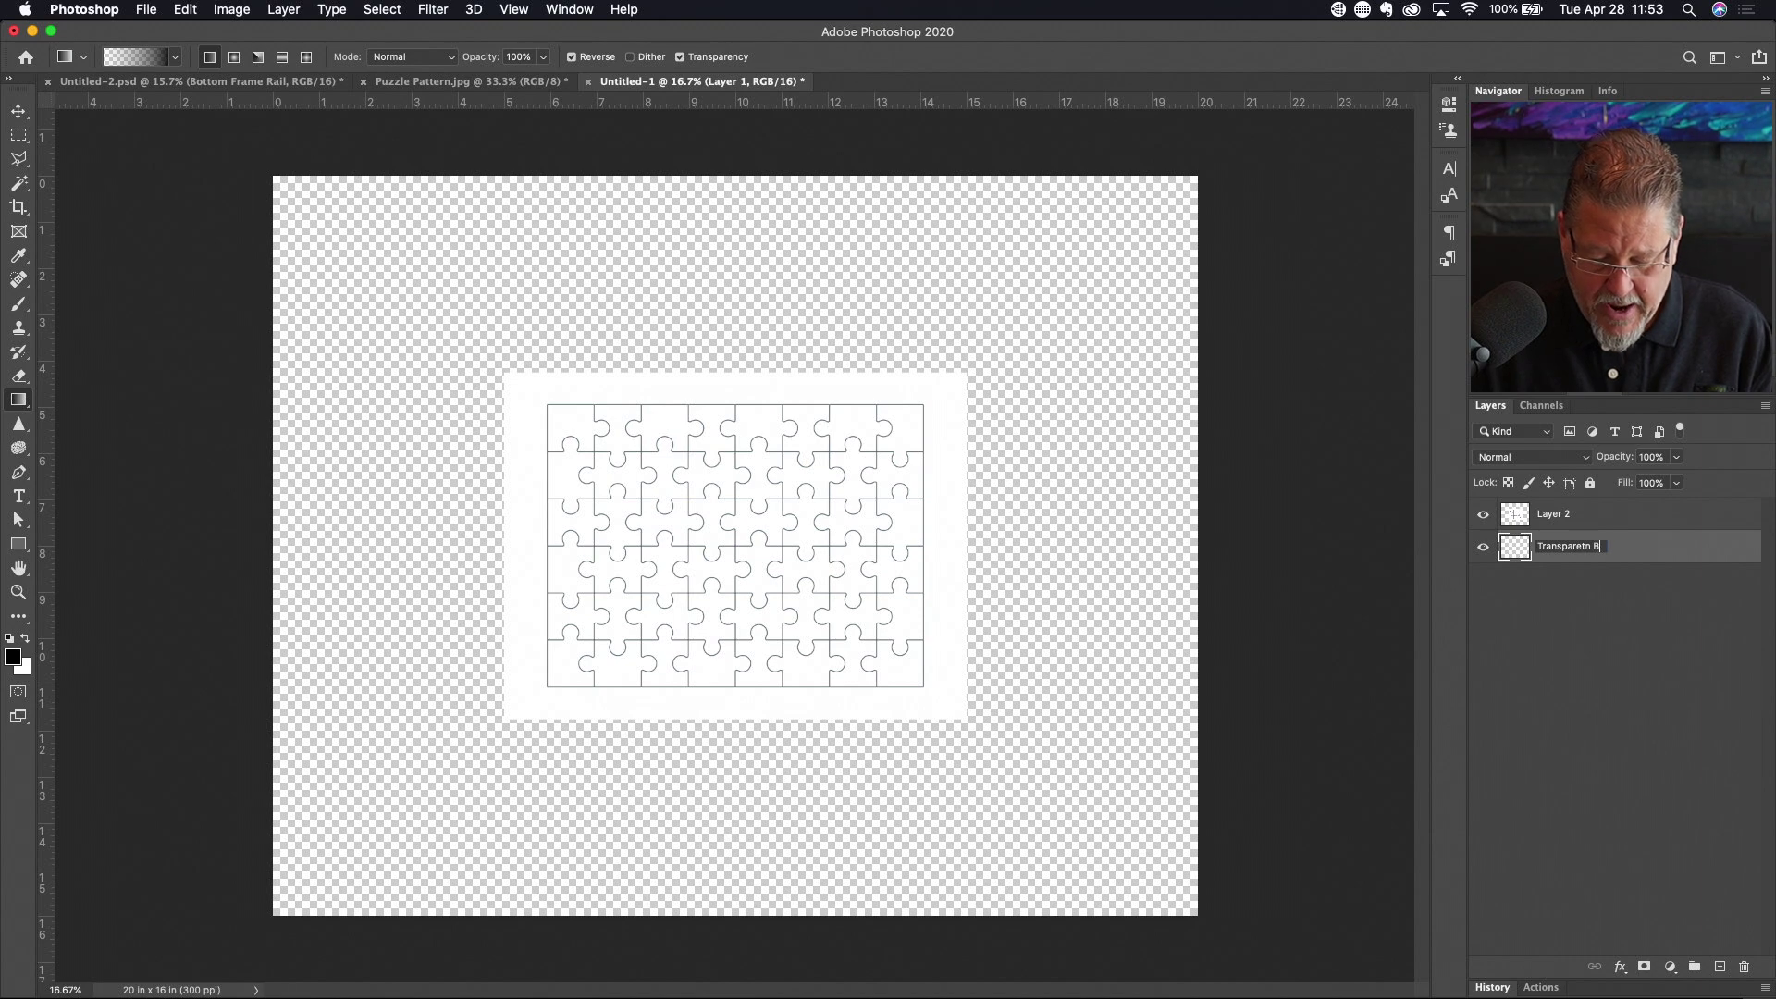
key("BackSpace")
key("BackSpace")
key("BackSpace")
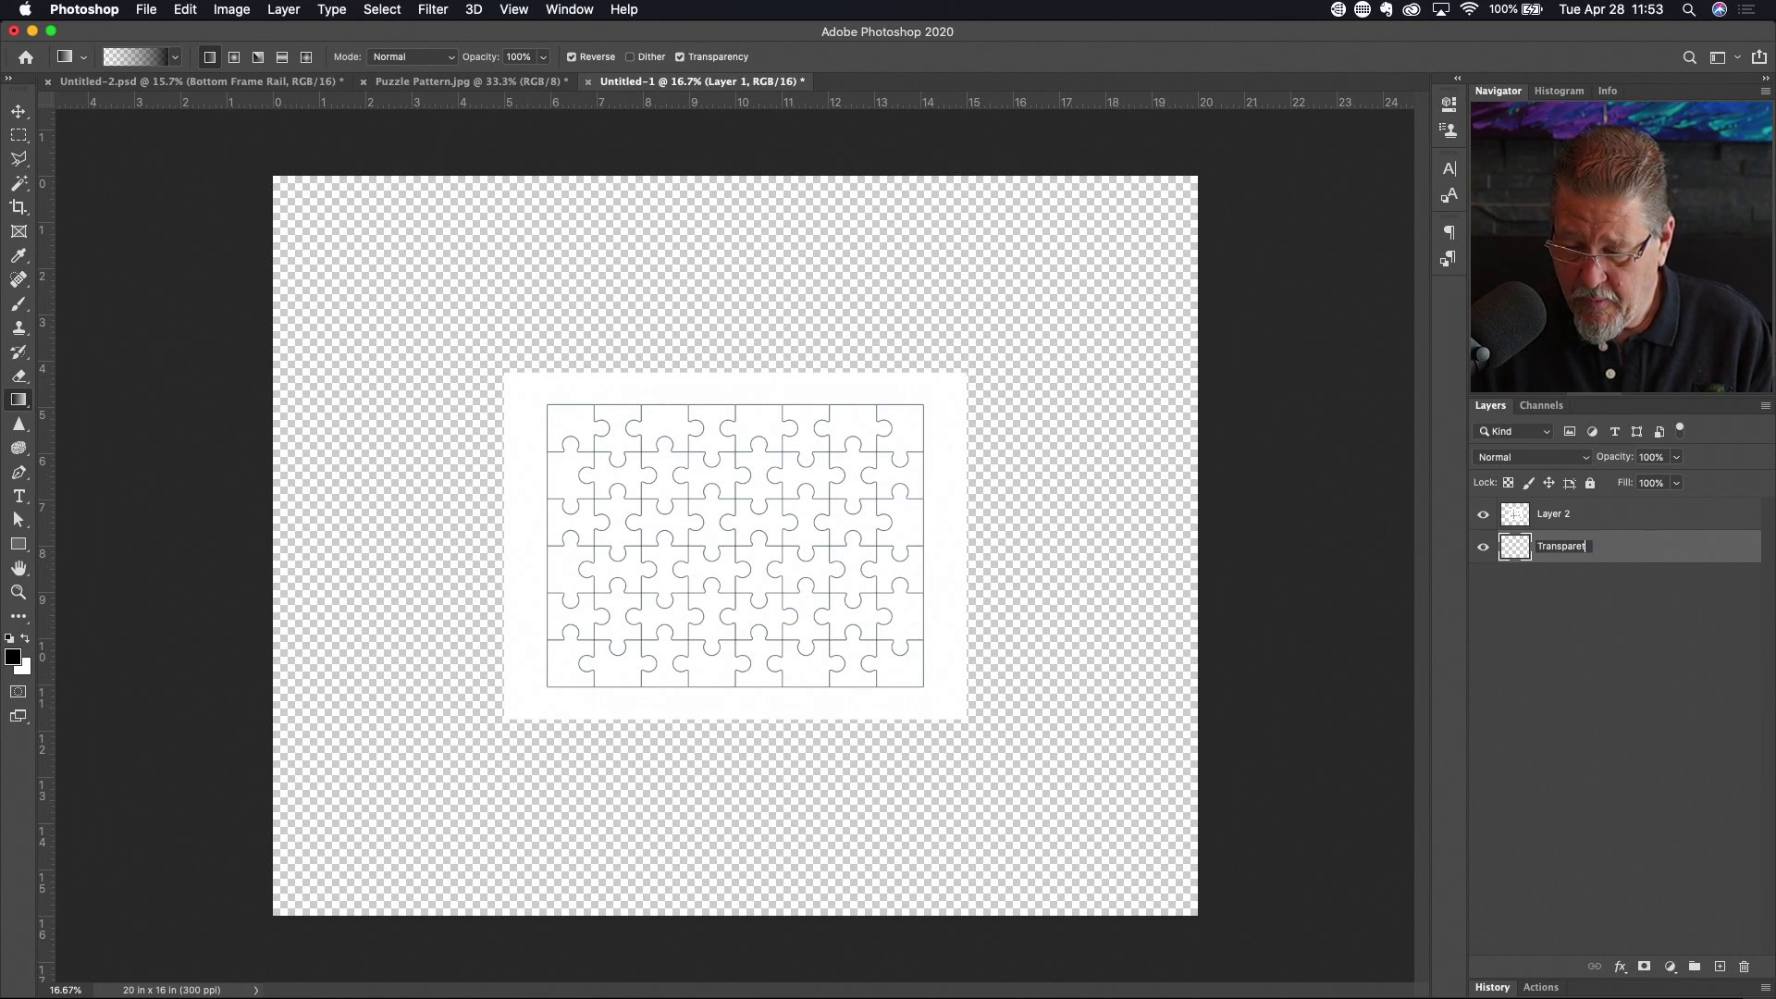
type("nt")
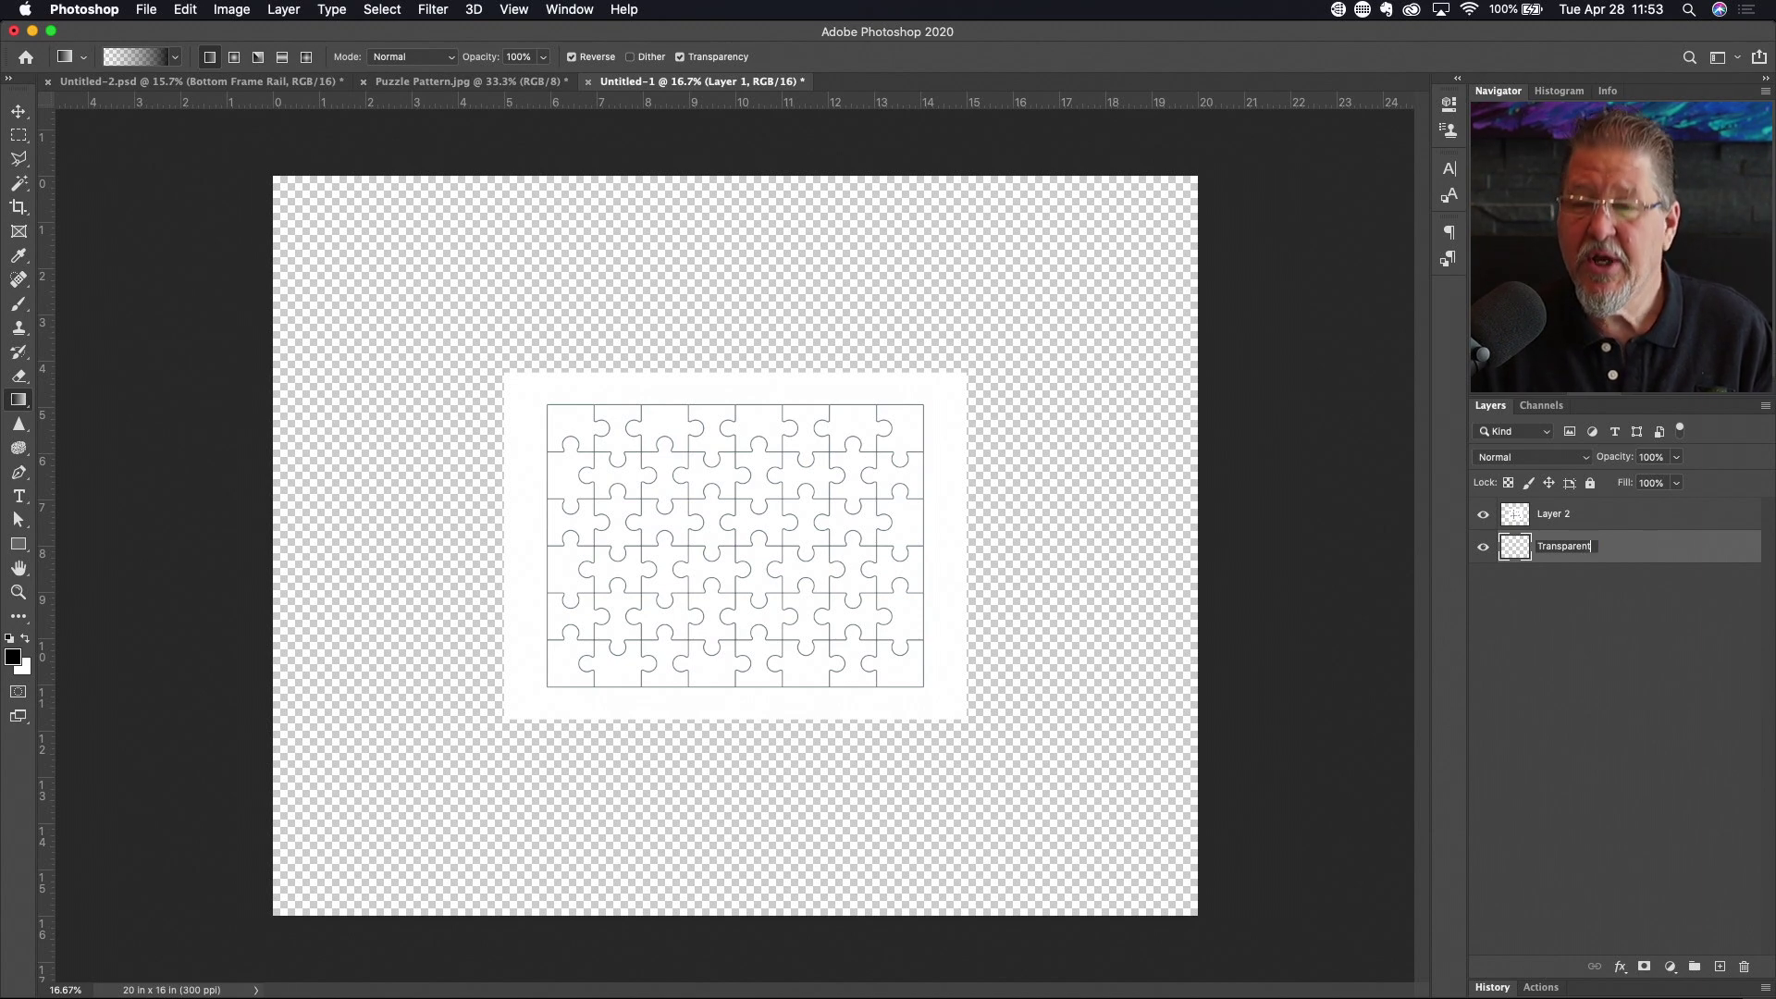
type(" Bac")
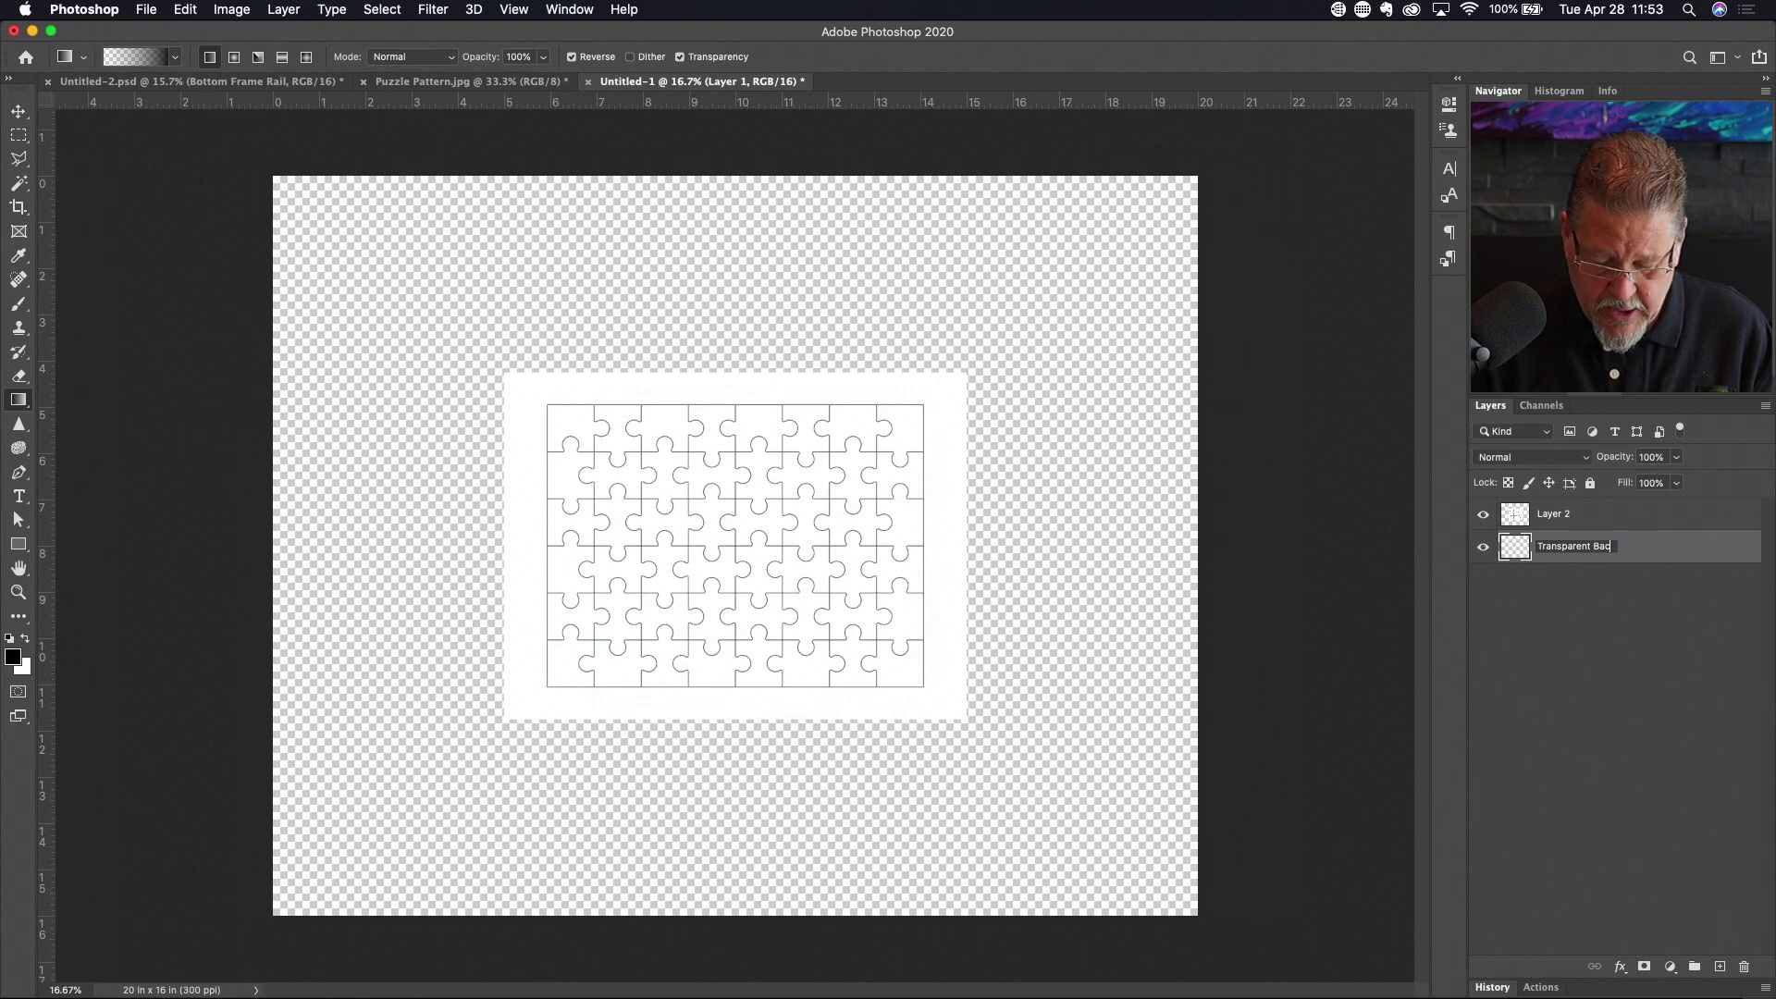
type("kground")
key("Return")
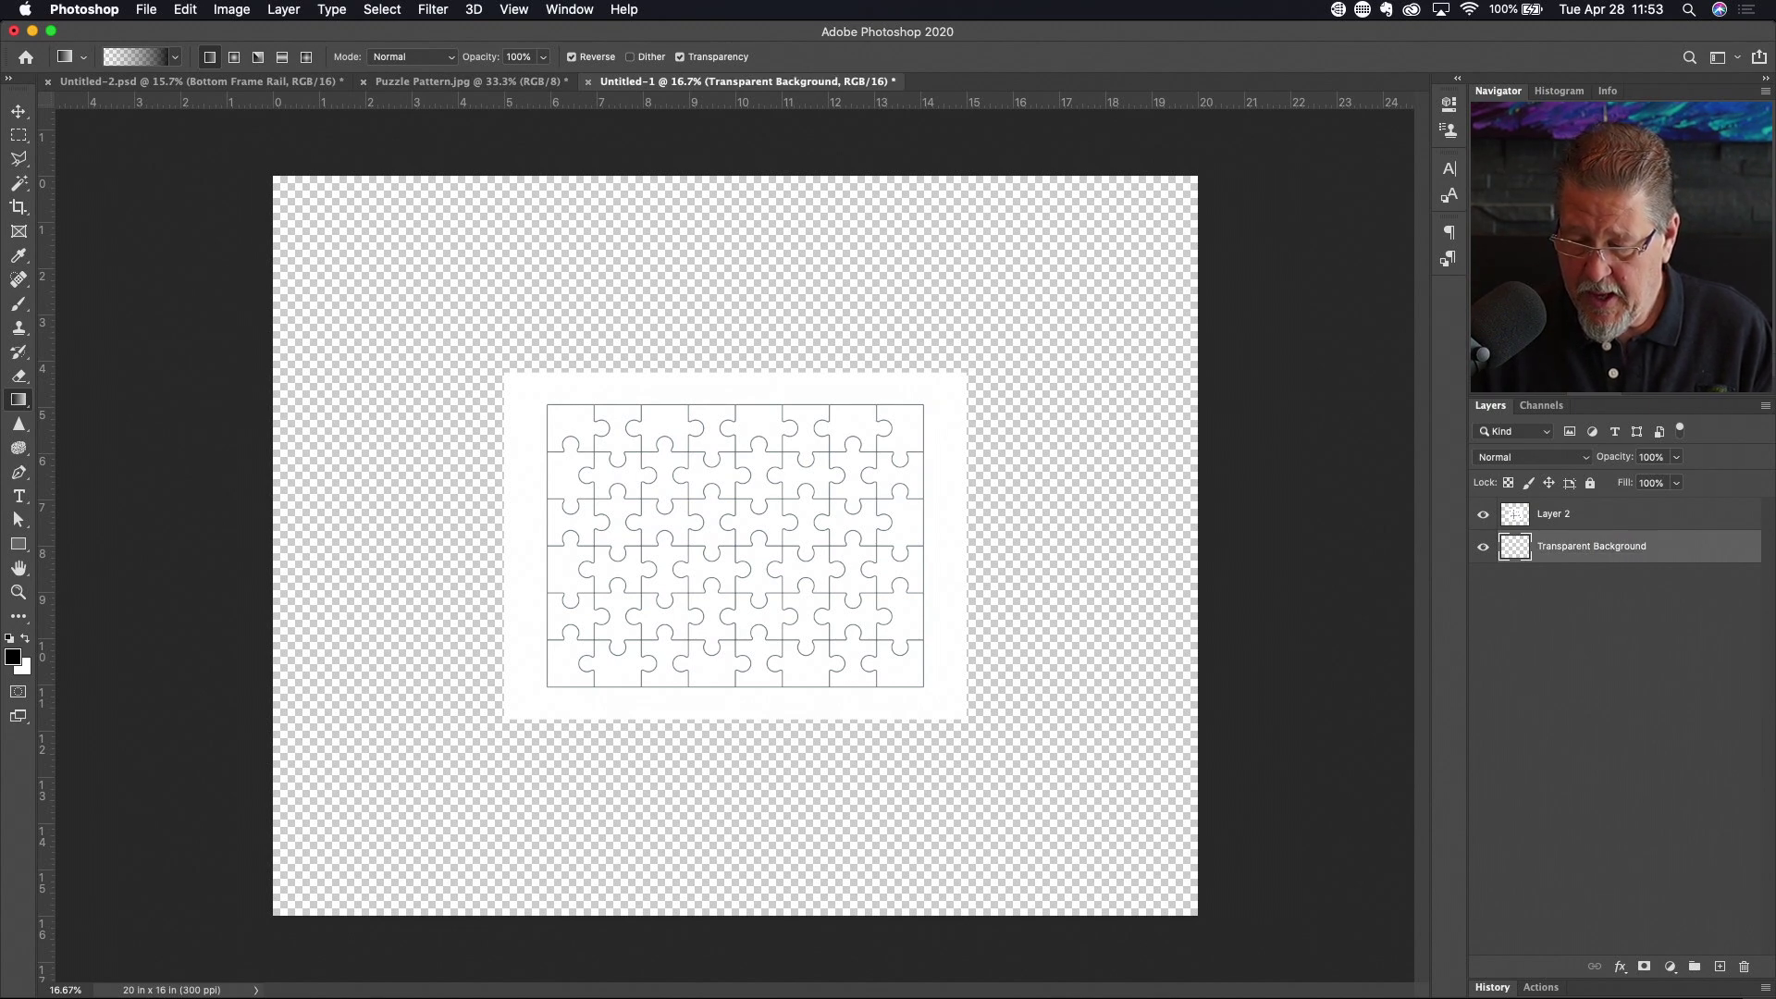
Rename the puzzle pattern layer as Black Puzzle Frame
left_click(1554, 516)
double_click(1554, 515)
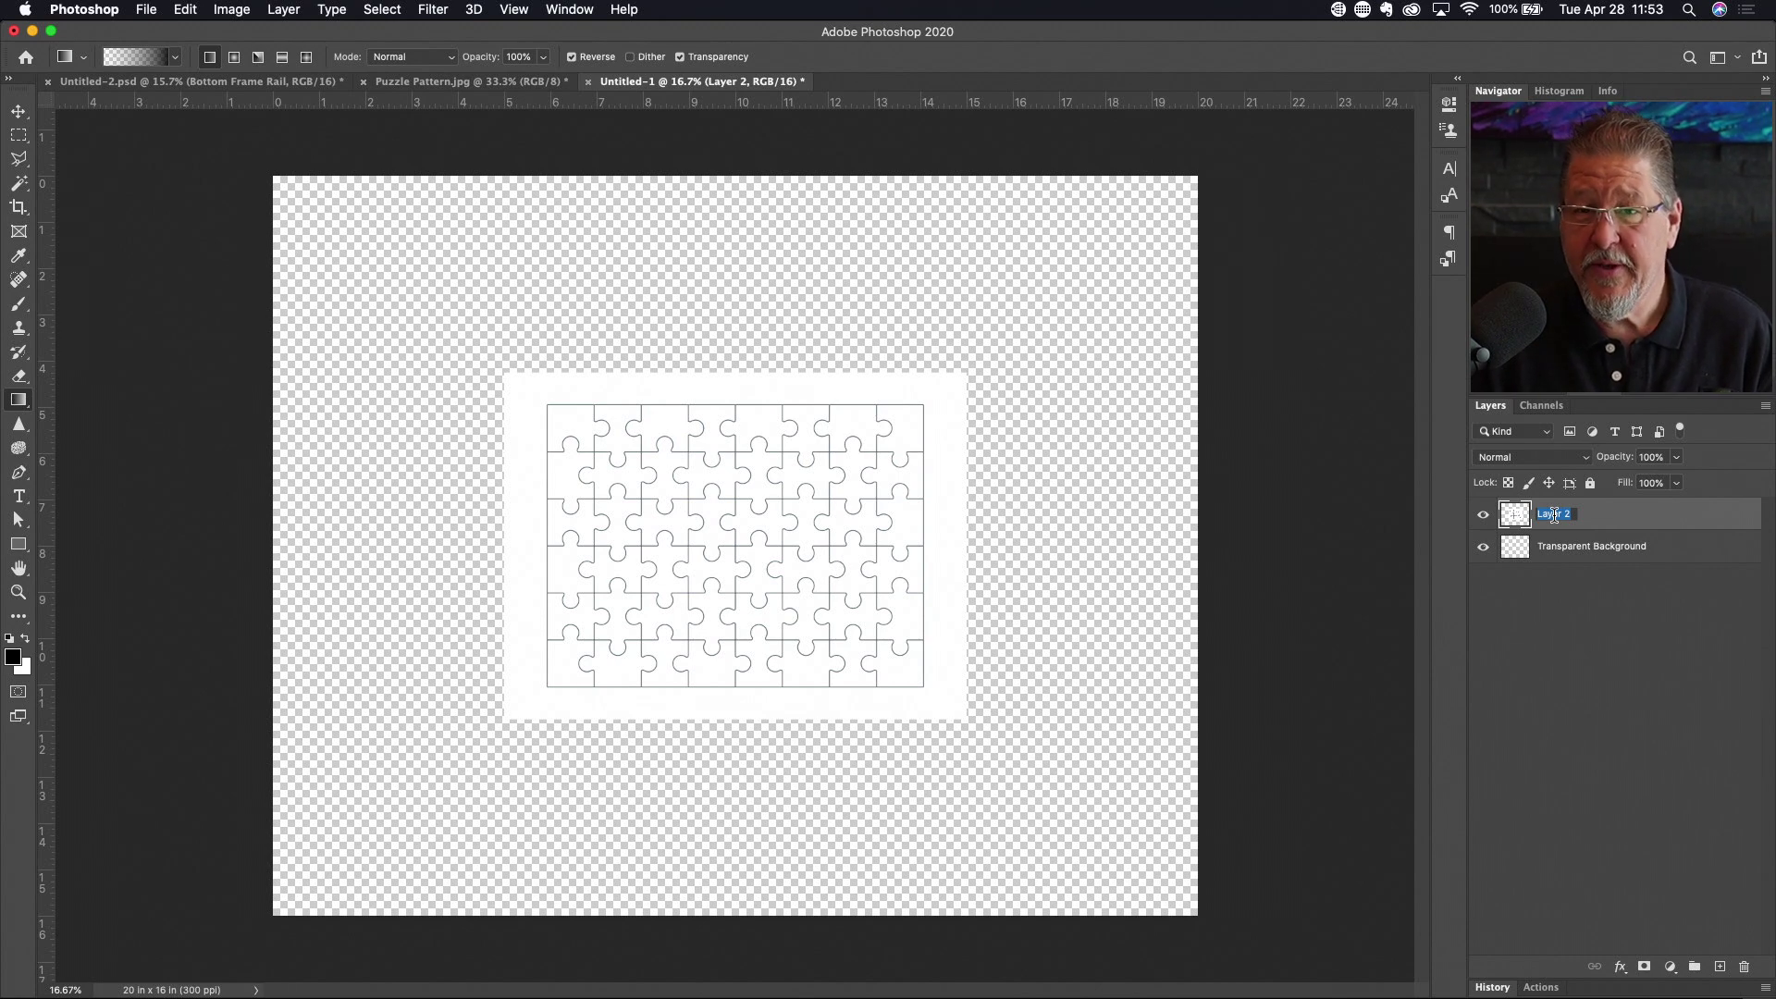
type("B")
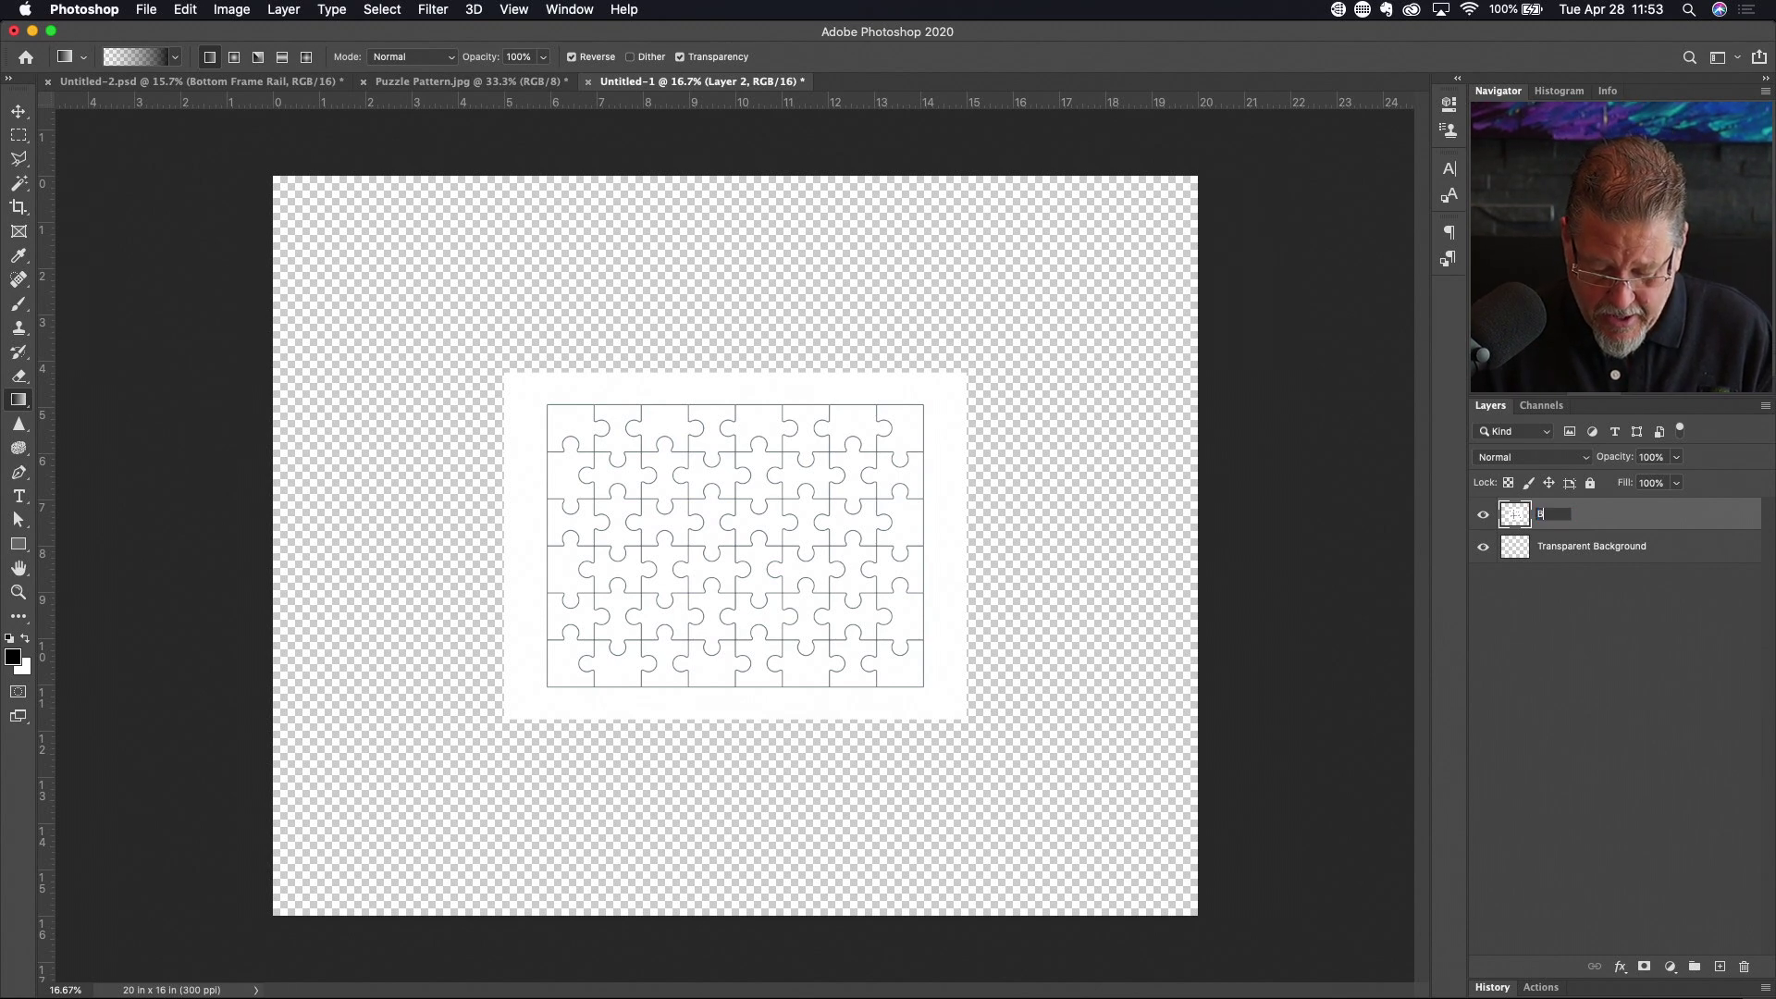
type("lack Puzzle")
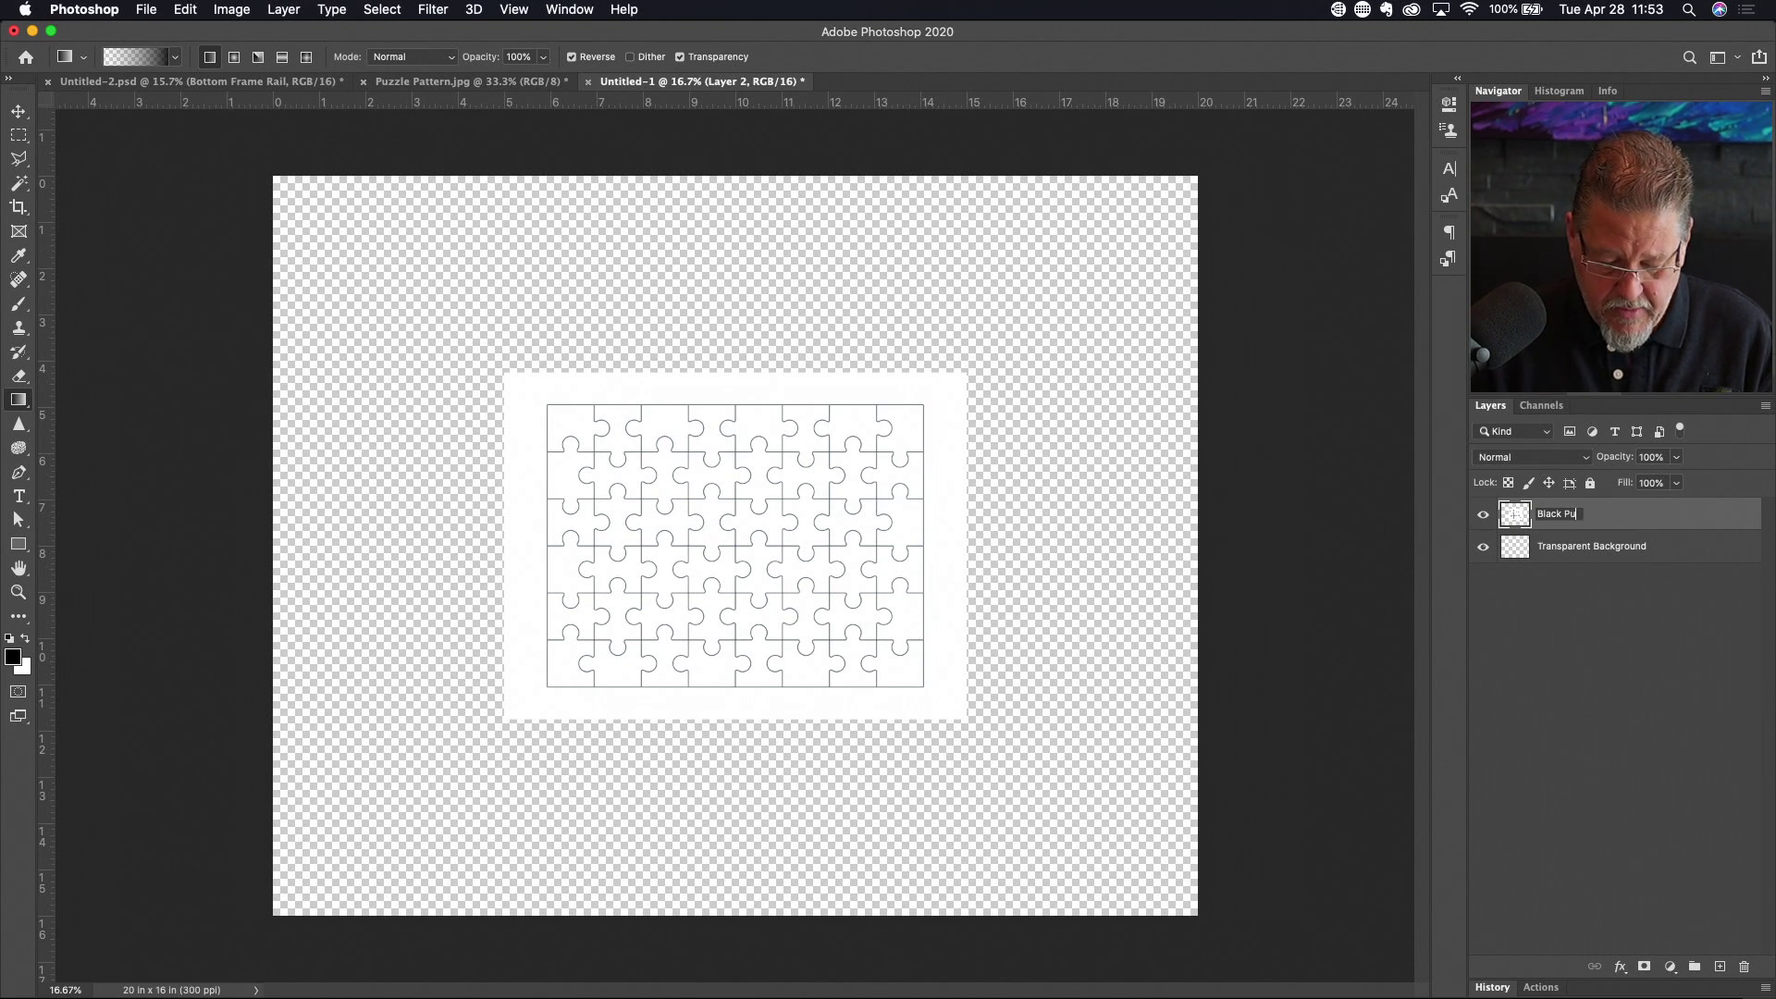
type("rame")
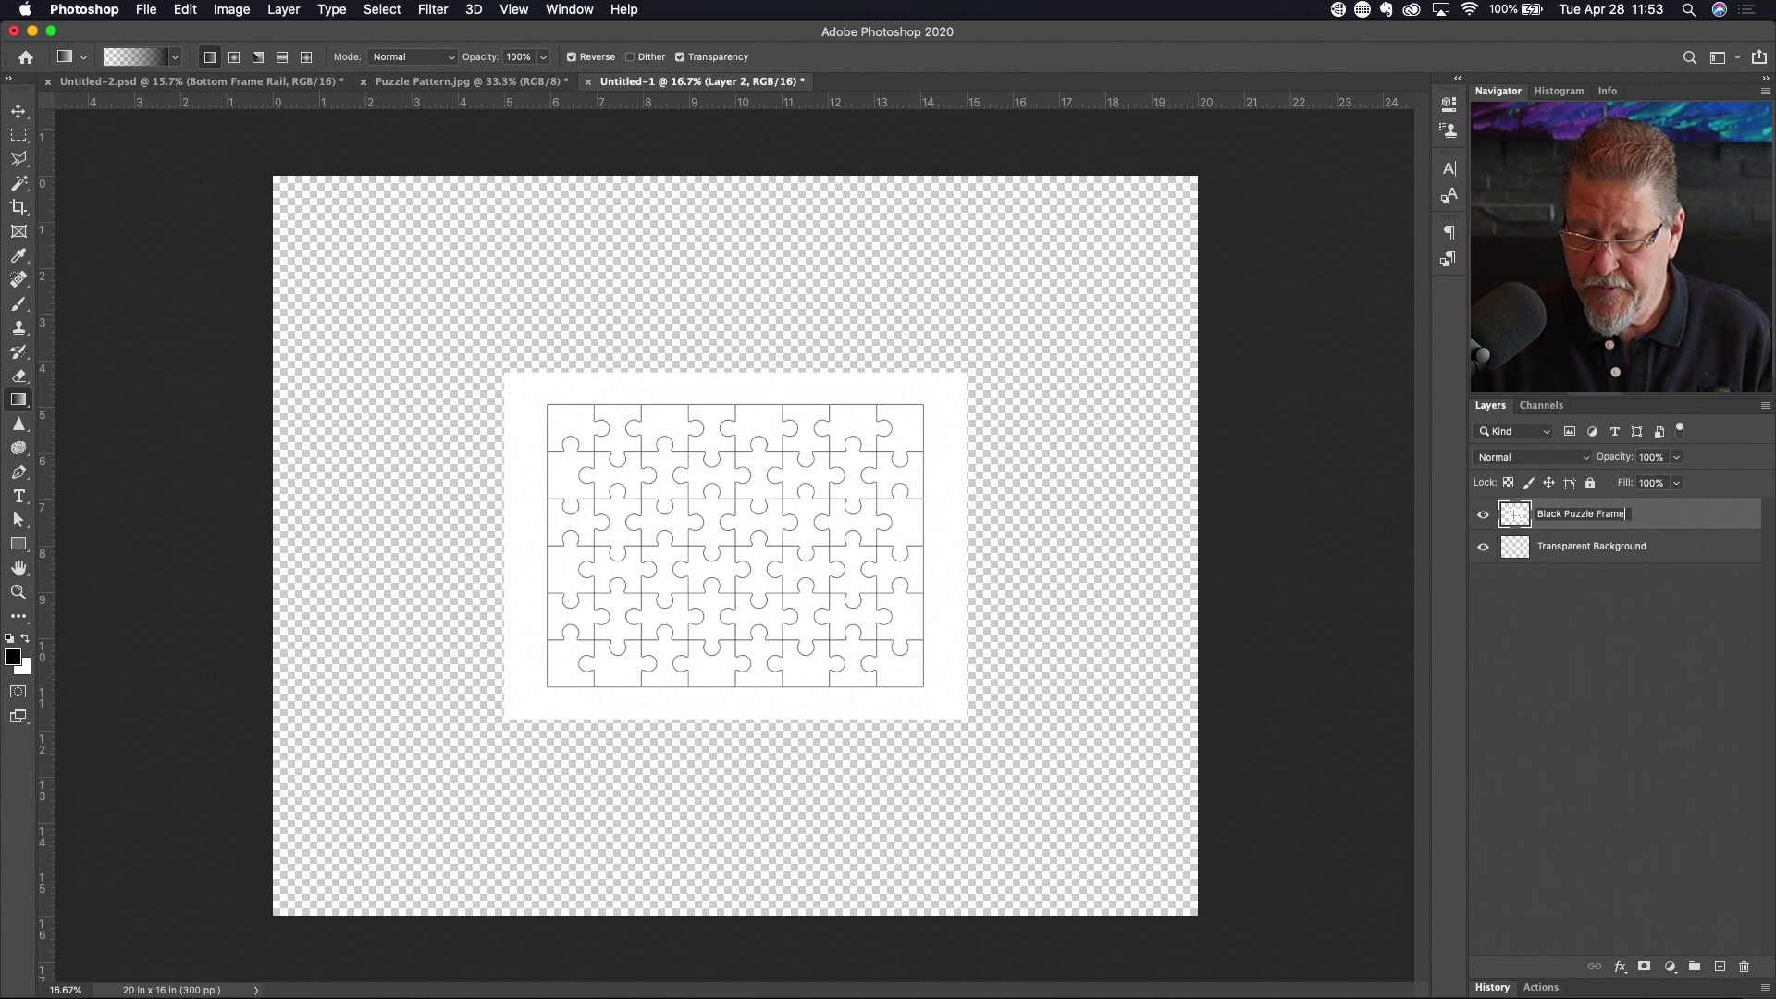
key("Return")
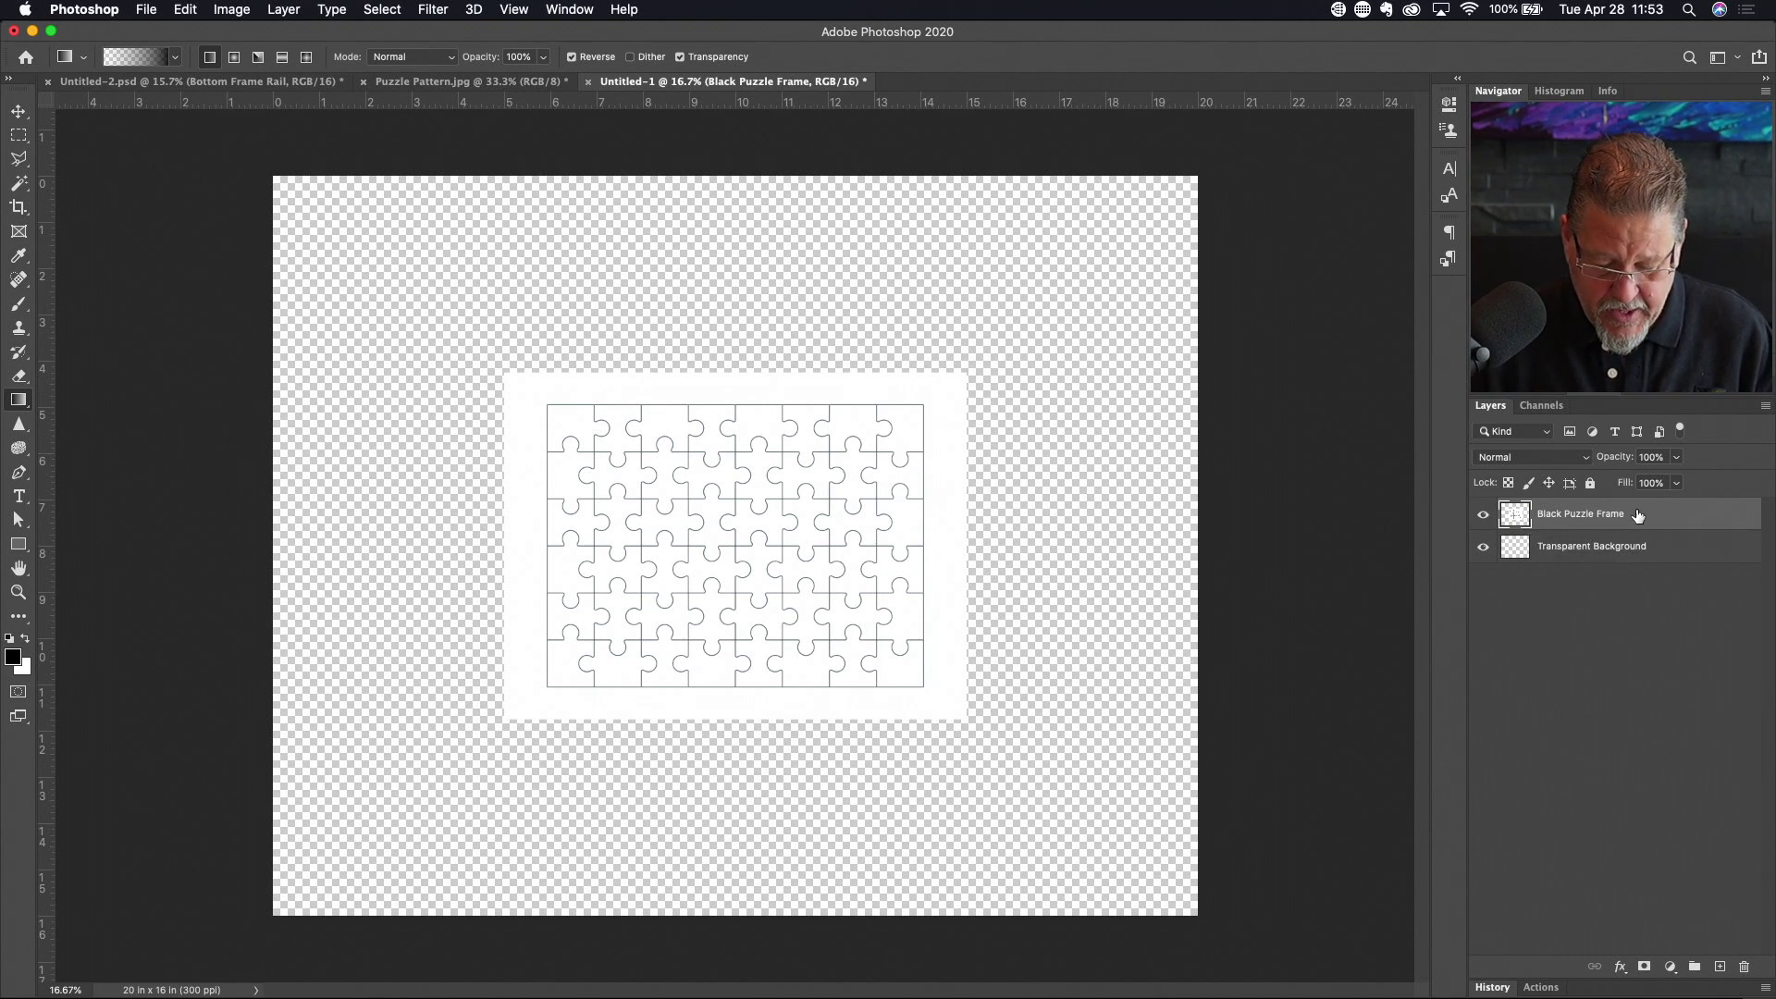
Scale the puzzle layer to about 244% width and 260% height so its outline fills the canvas, nudging it slightly up
key("v")
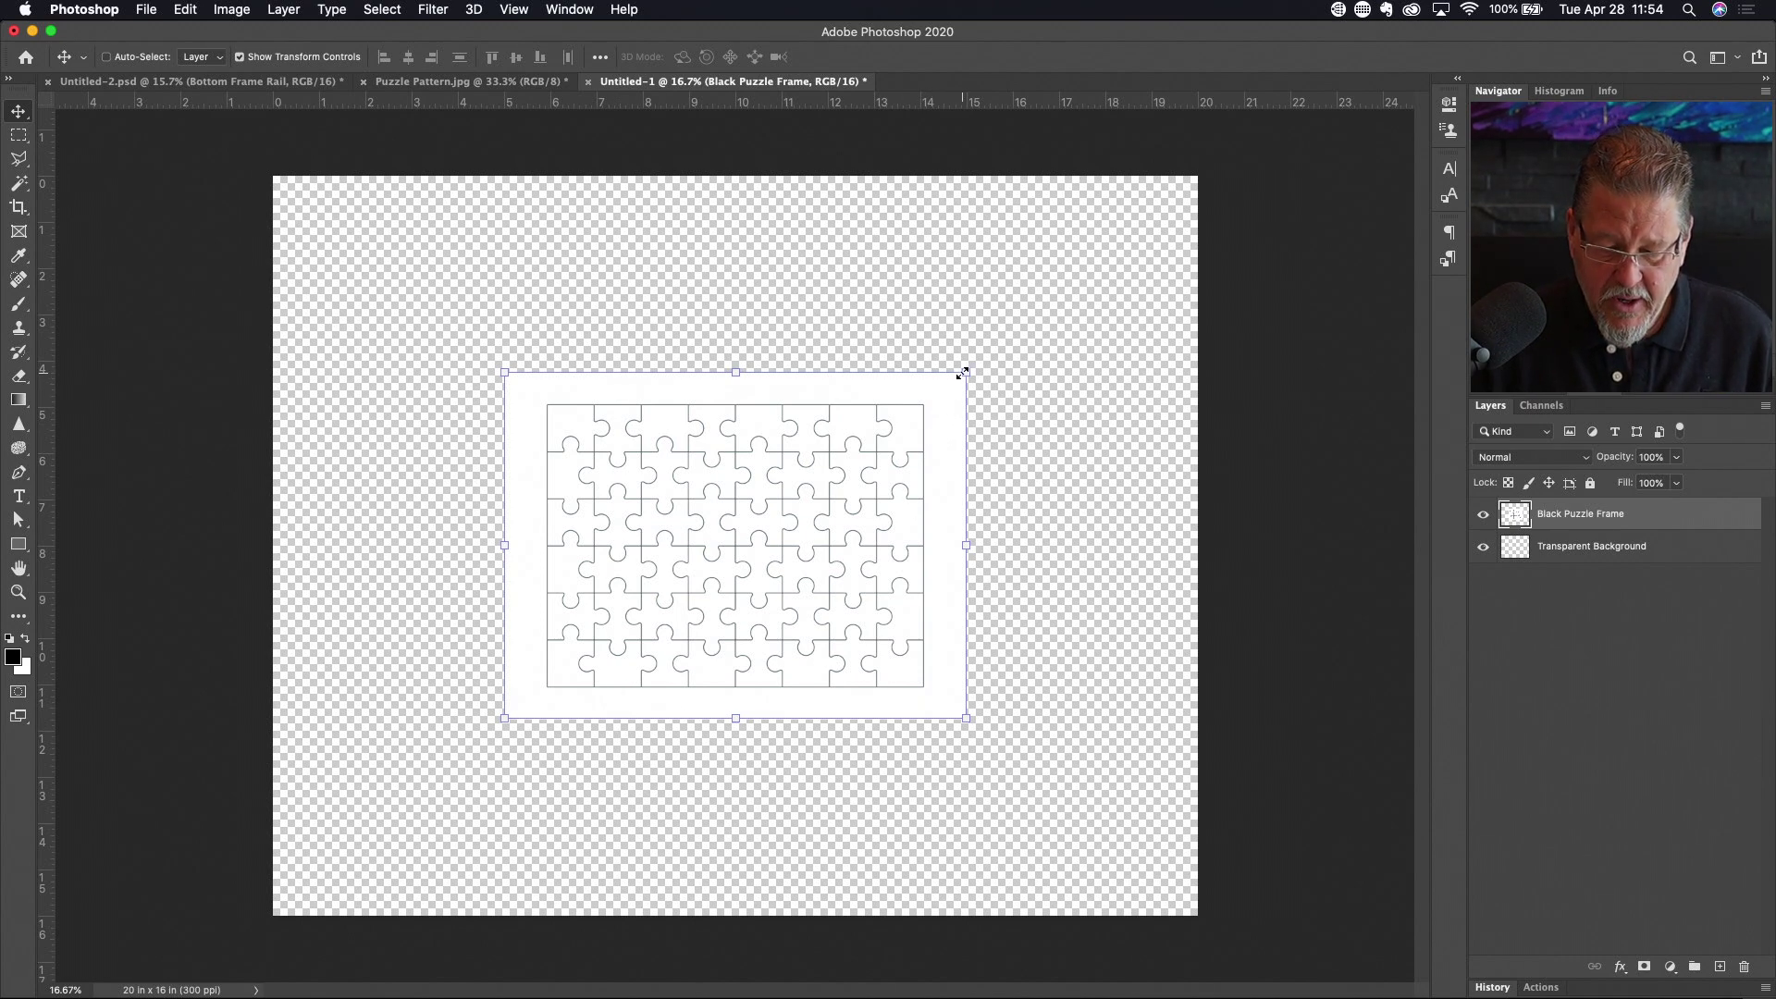
left_click_drag(963, 373, 1299, 100)
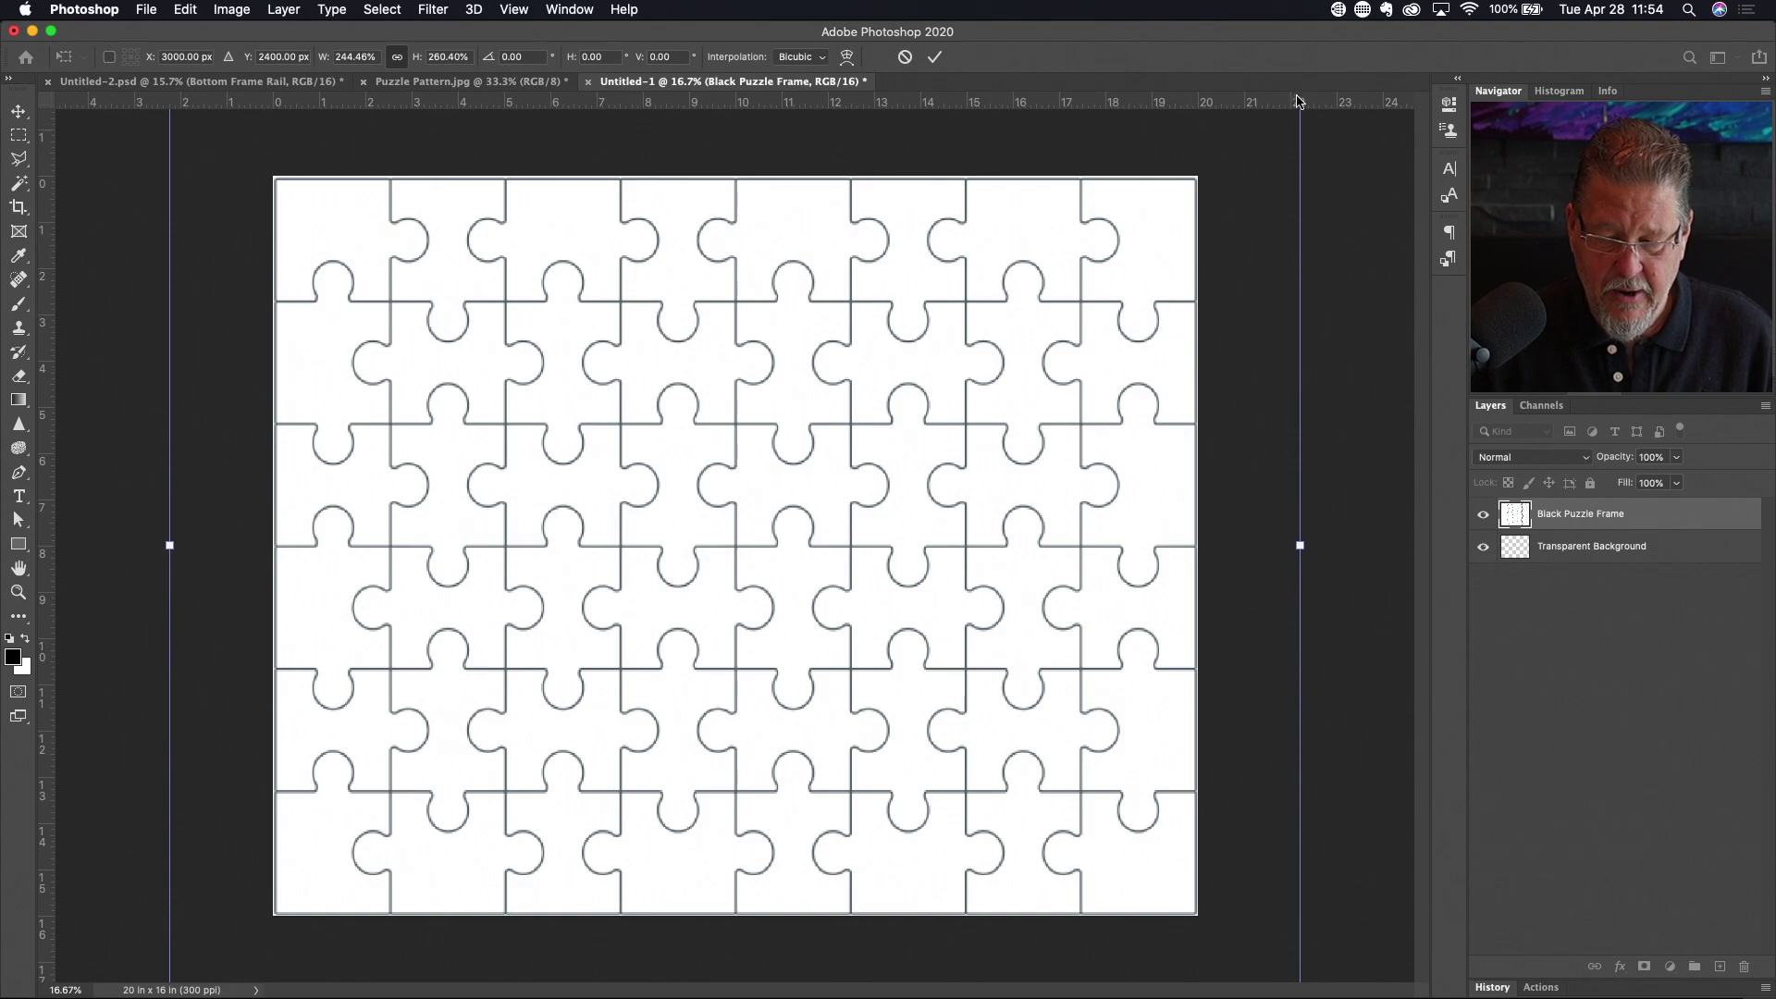
key("Up")
key("Left")
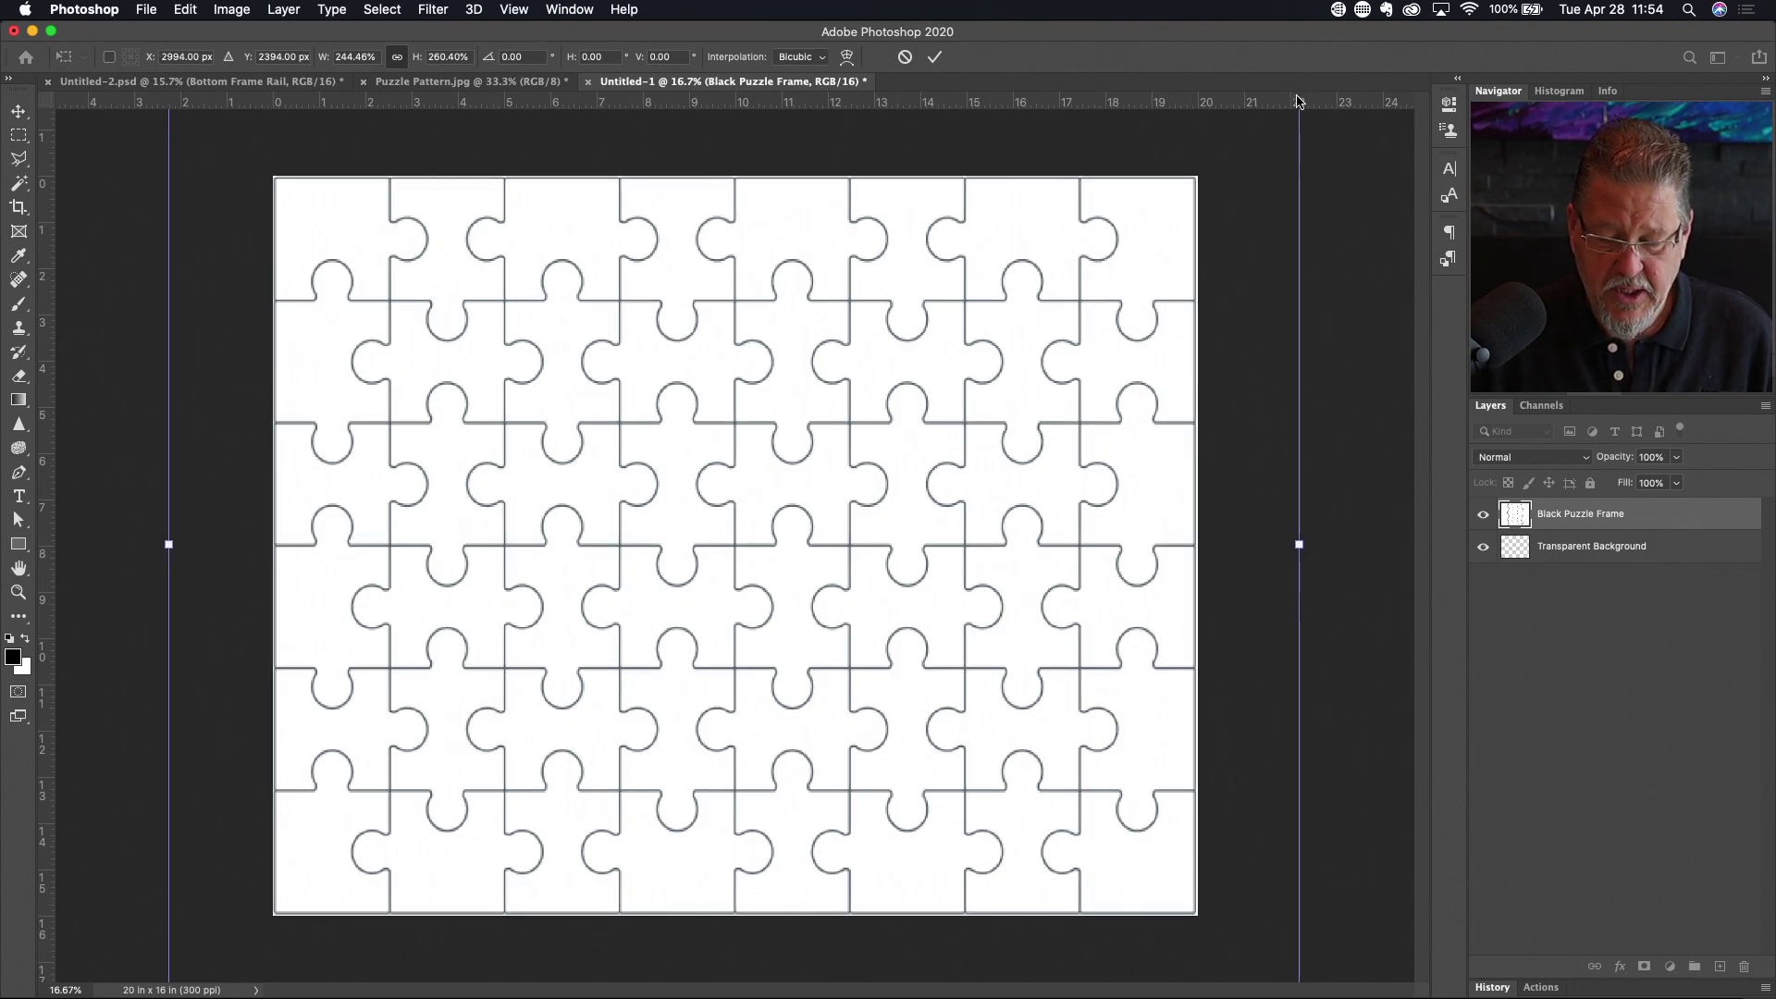
key("Right")
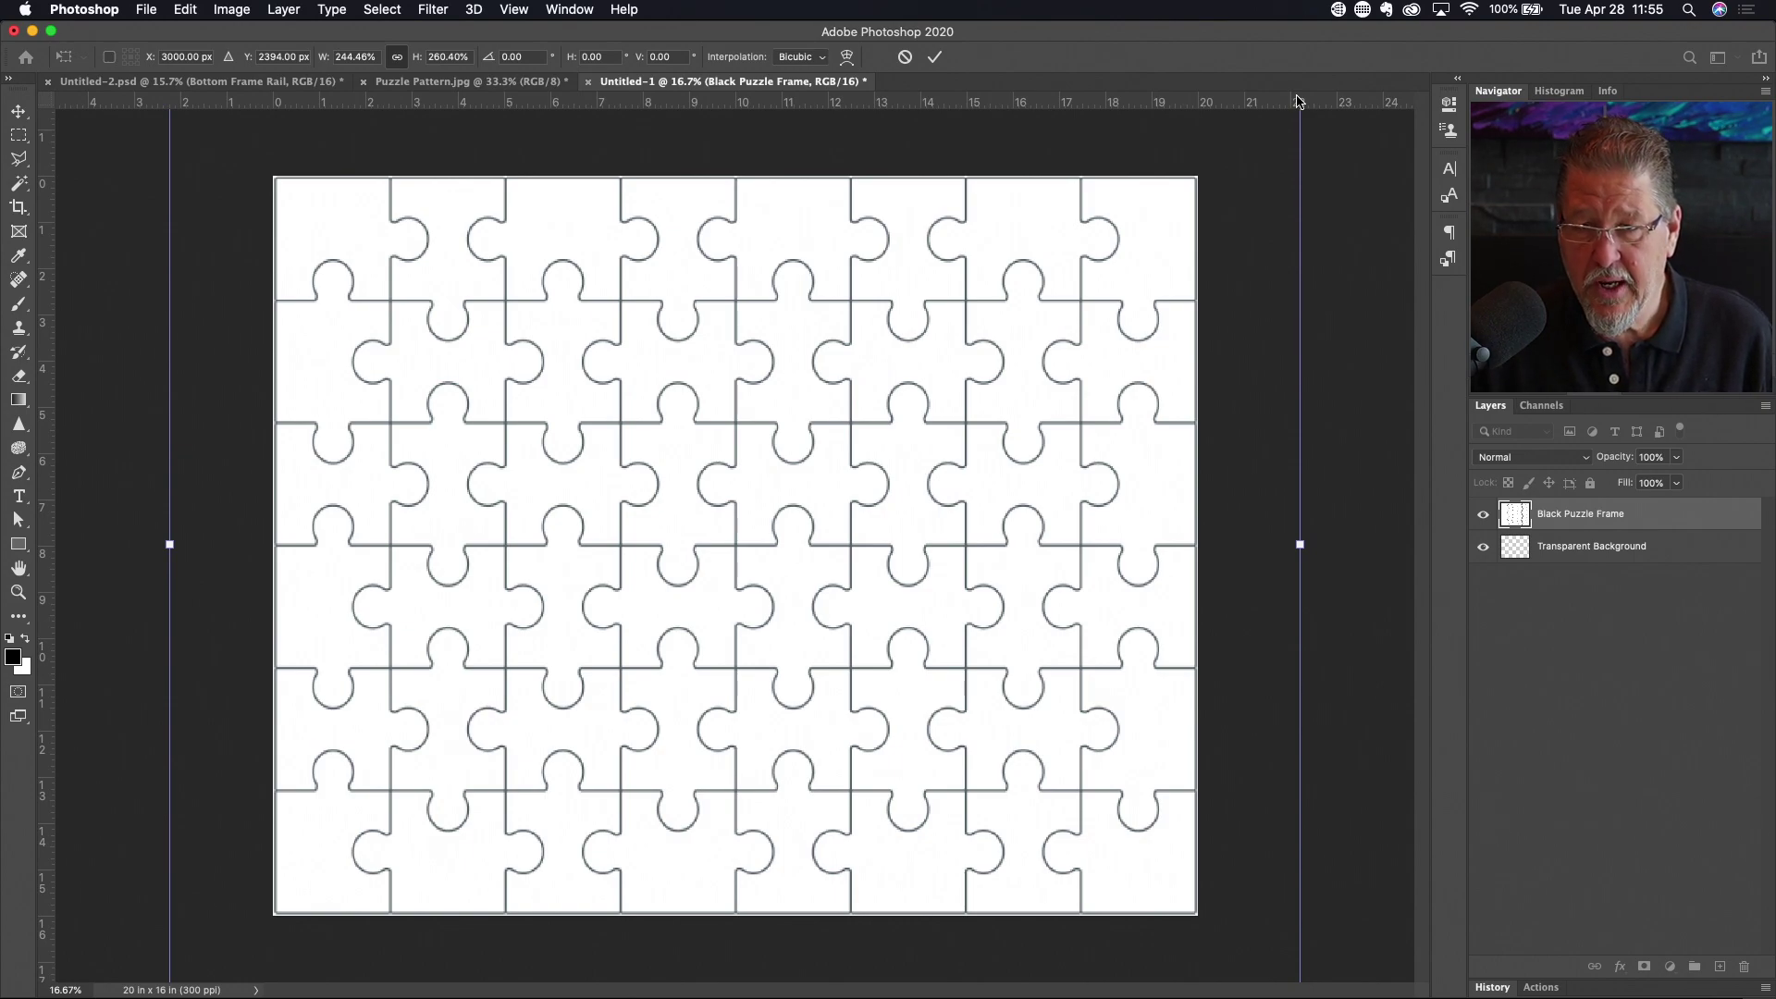
key("Return")
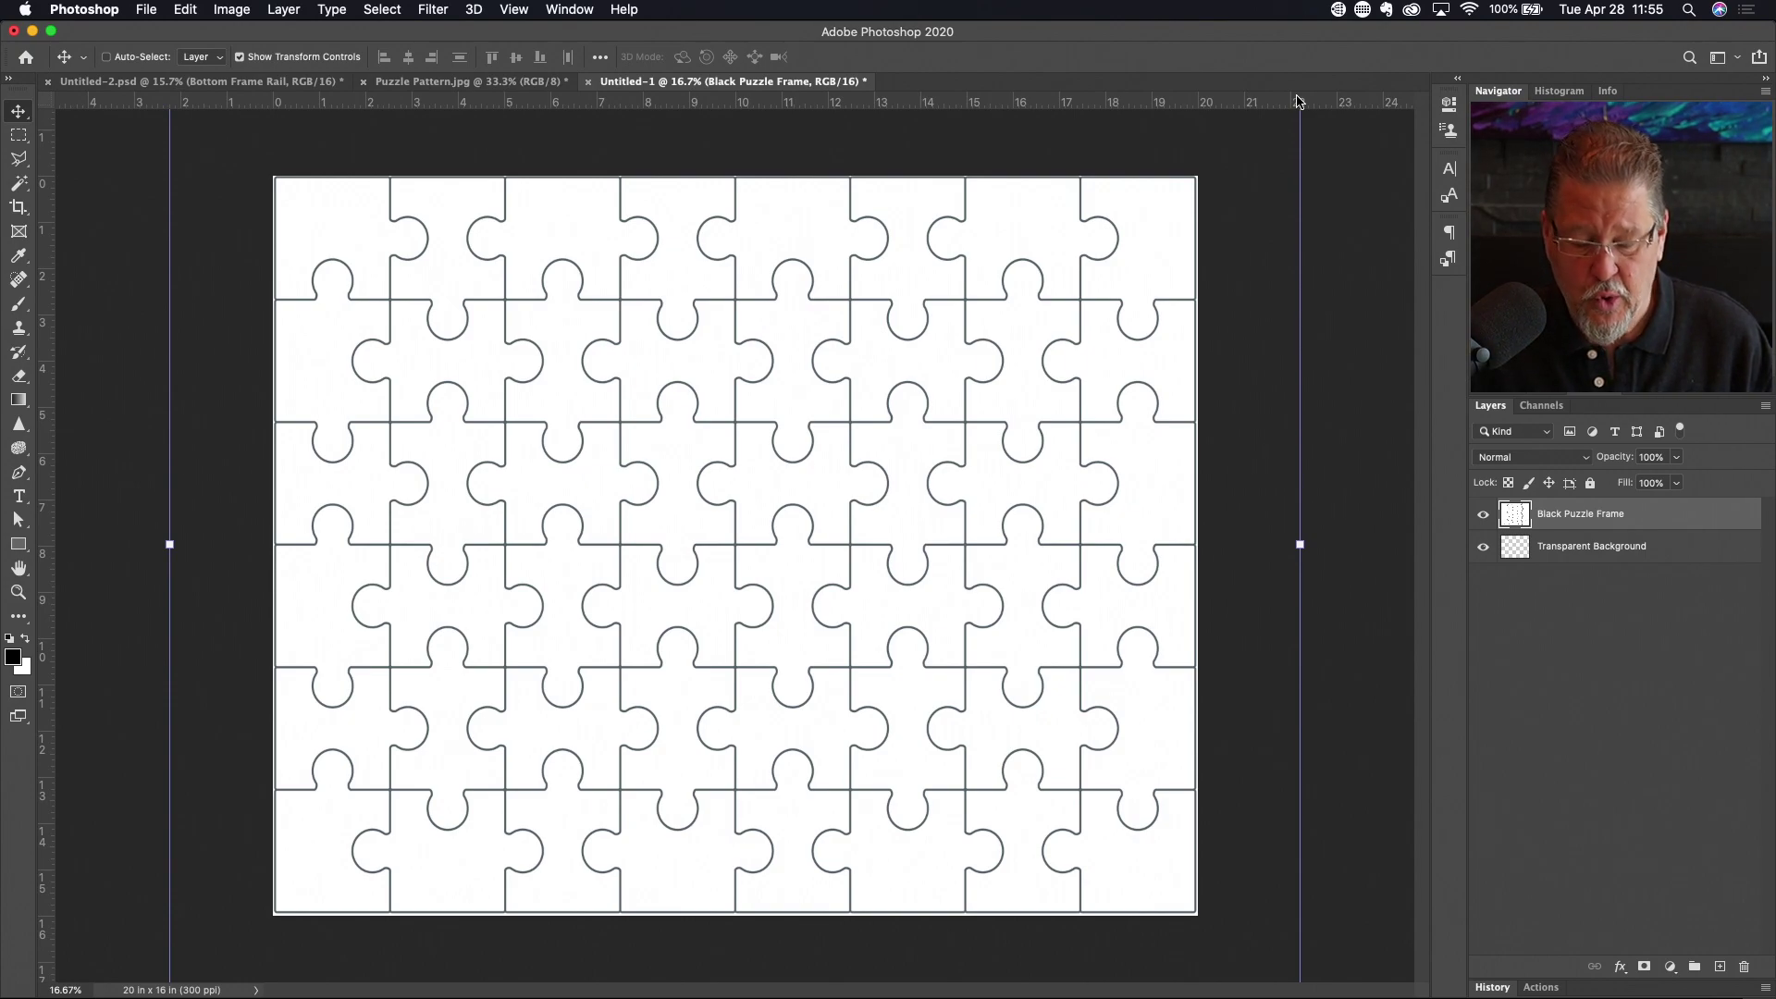
Delete all white areas from the puzzle layer using the Magic Wand with Contiguous and Sample All Layers off, and deselect
key("a")
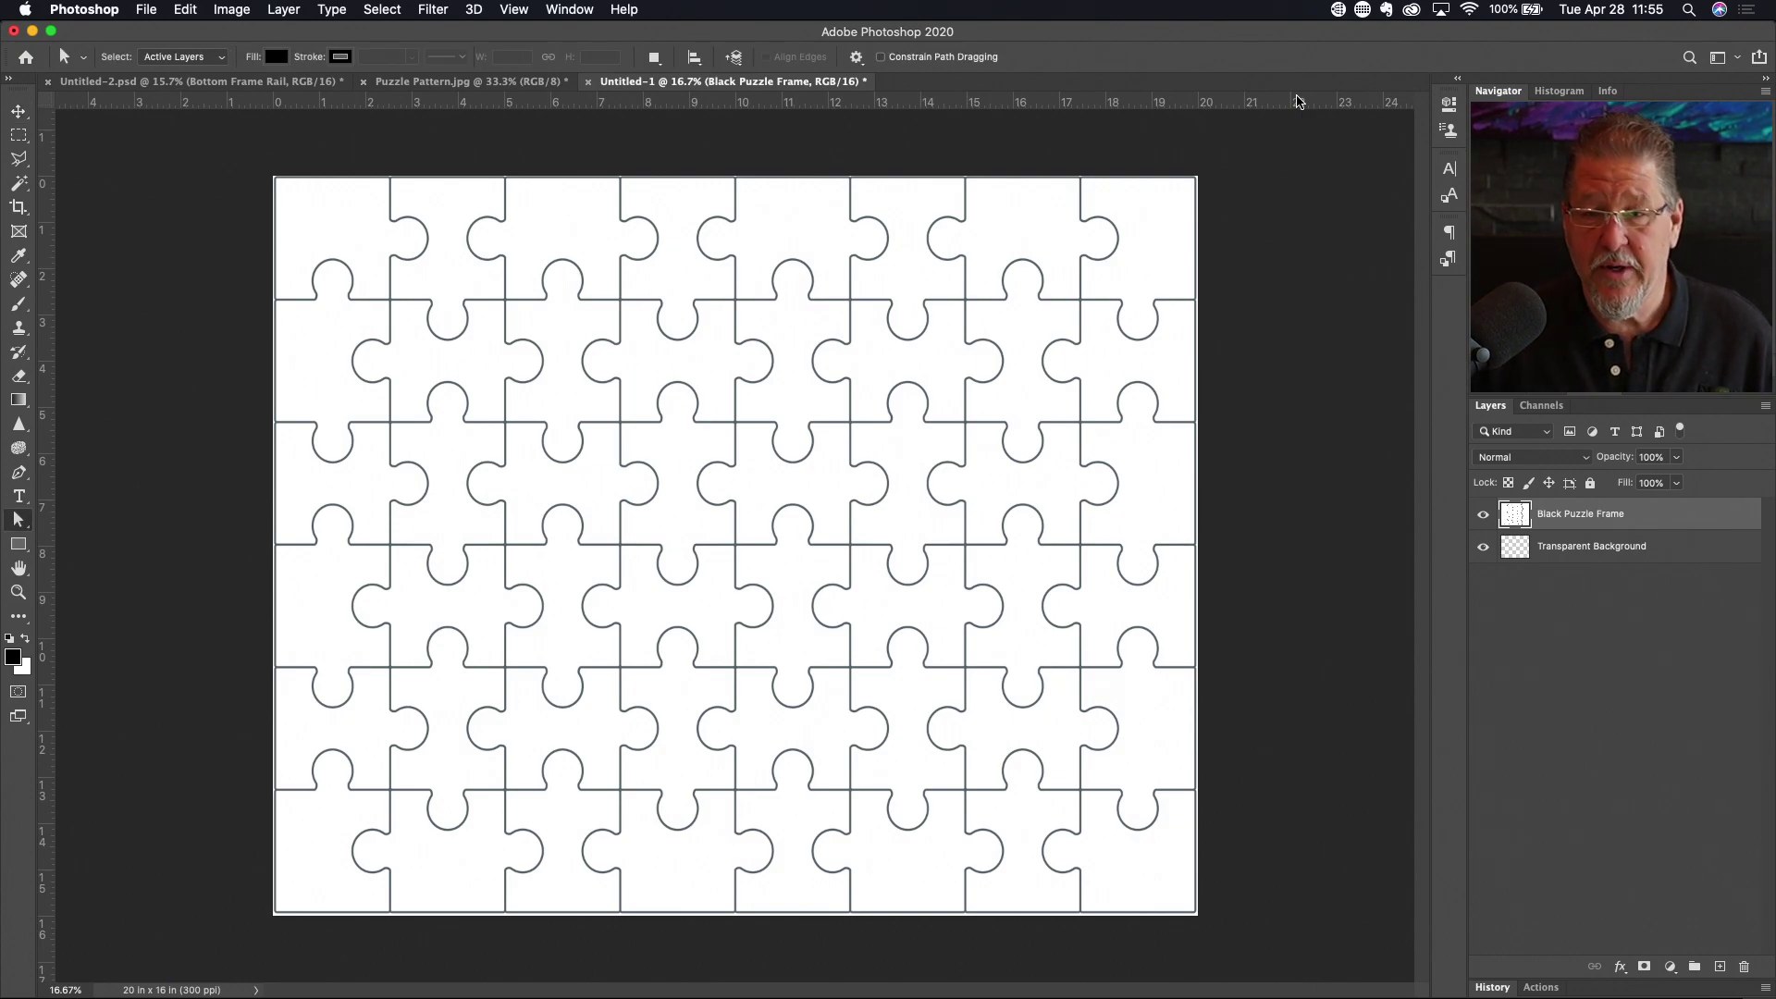
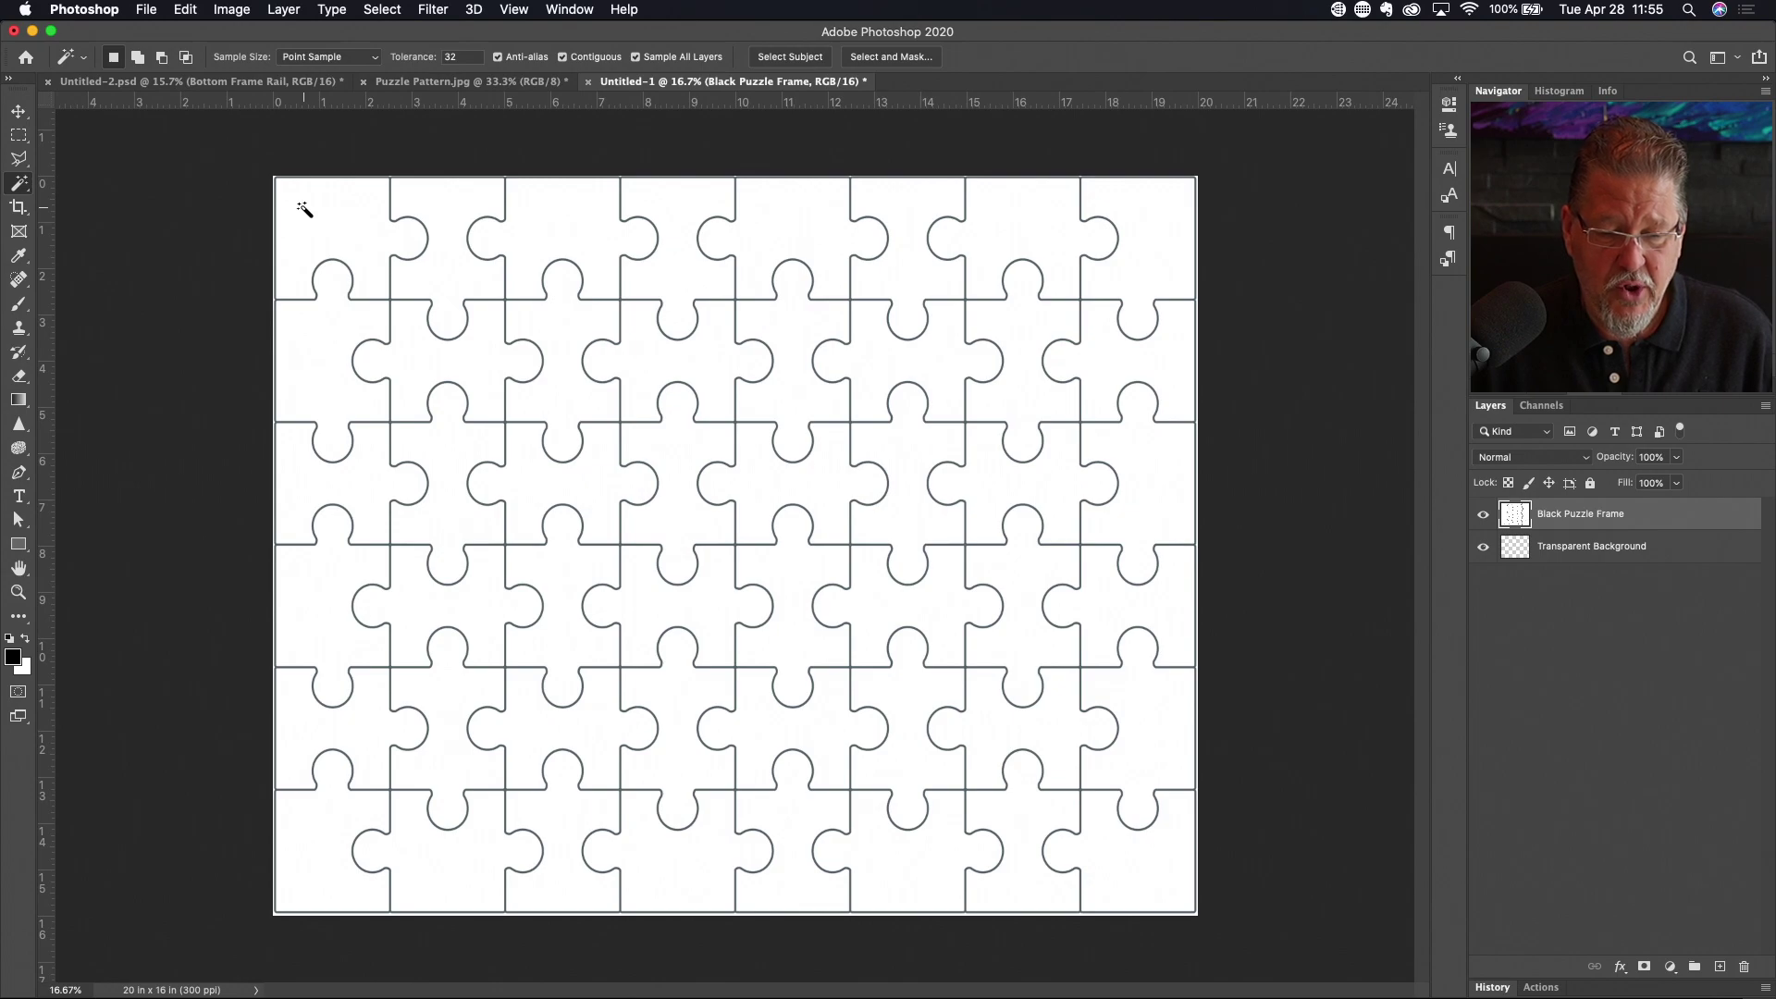
left_click(563, 58)
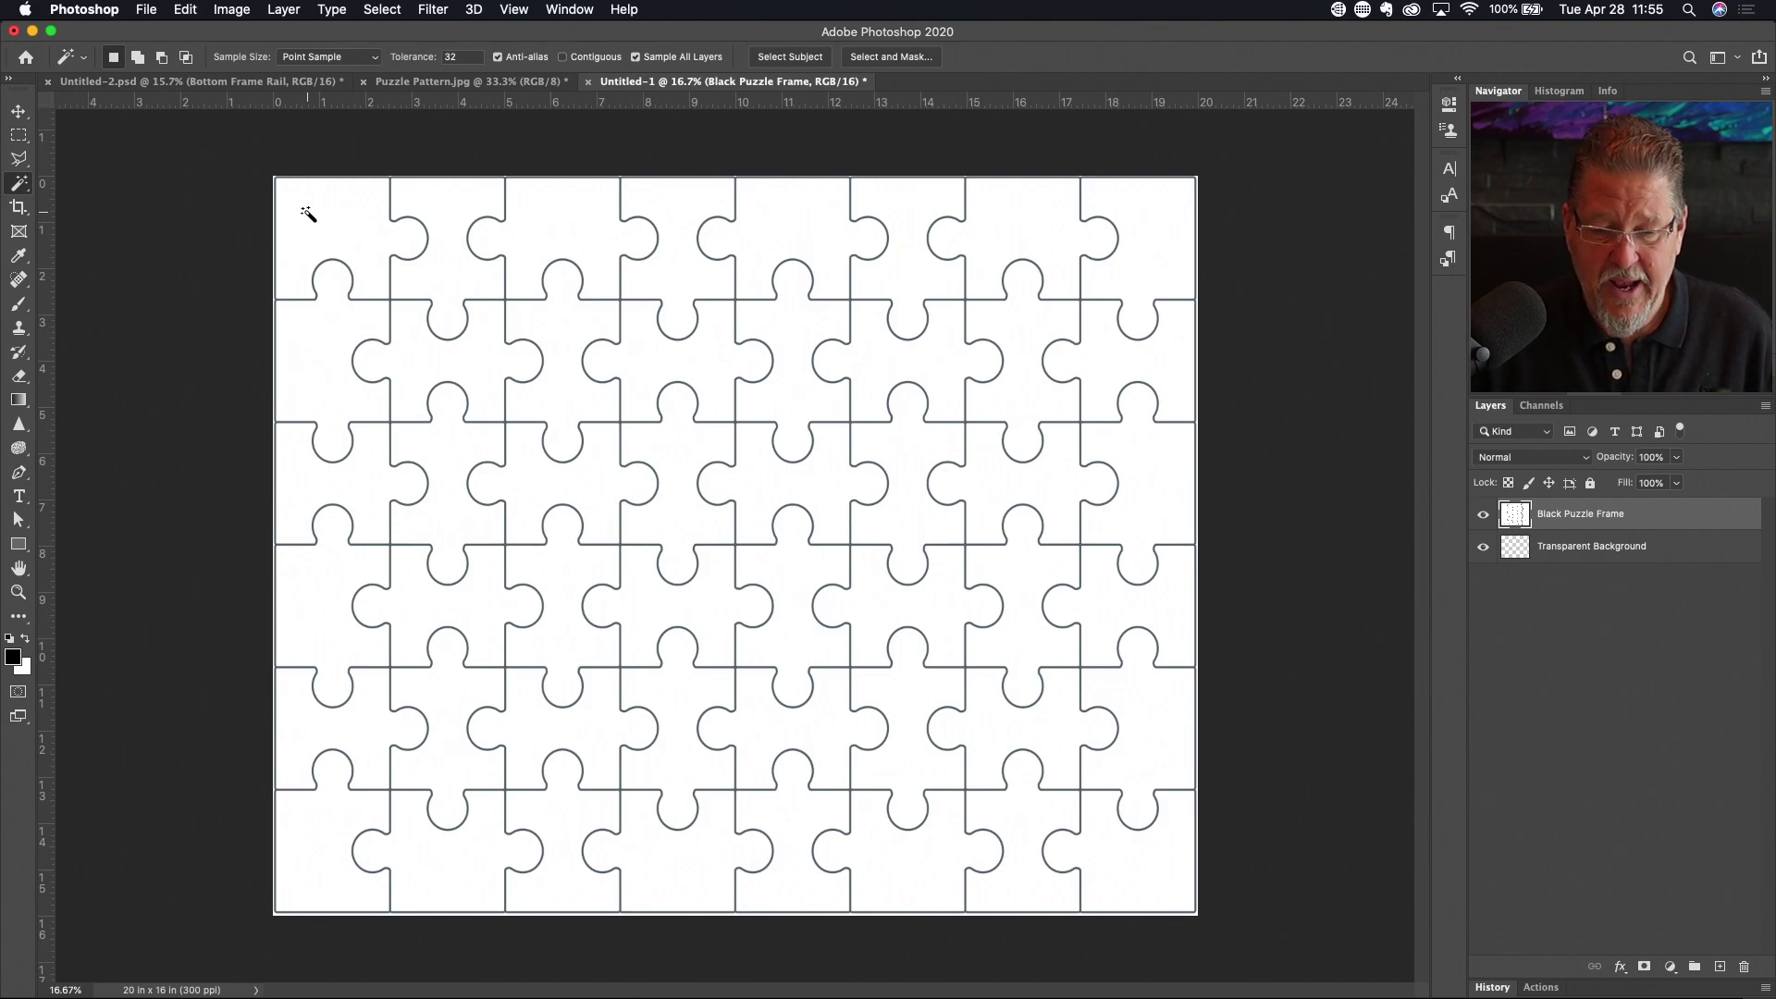
left_click(636, 57)
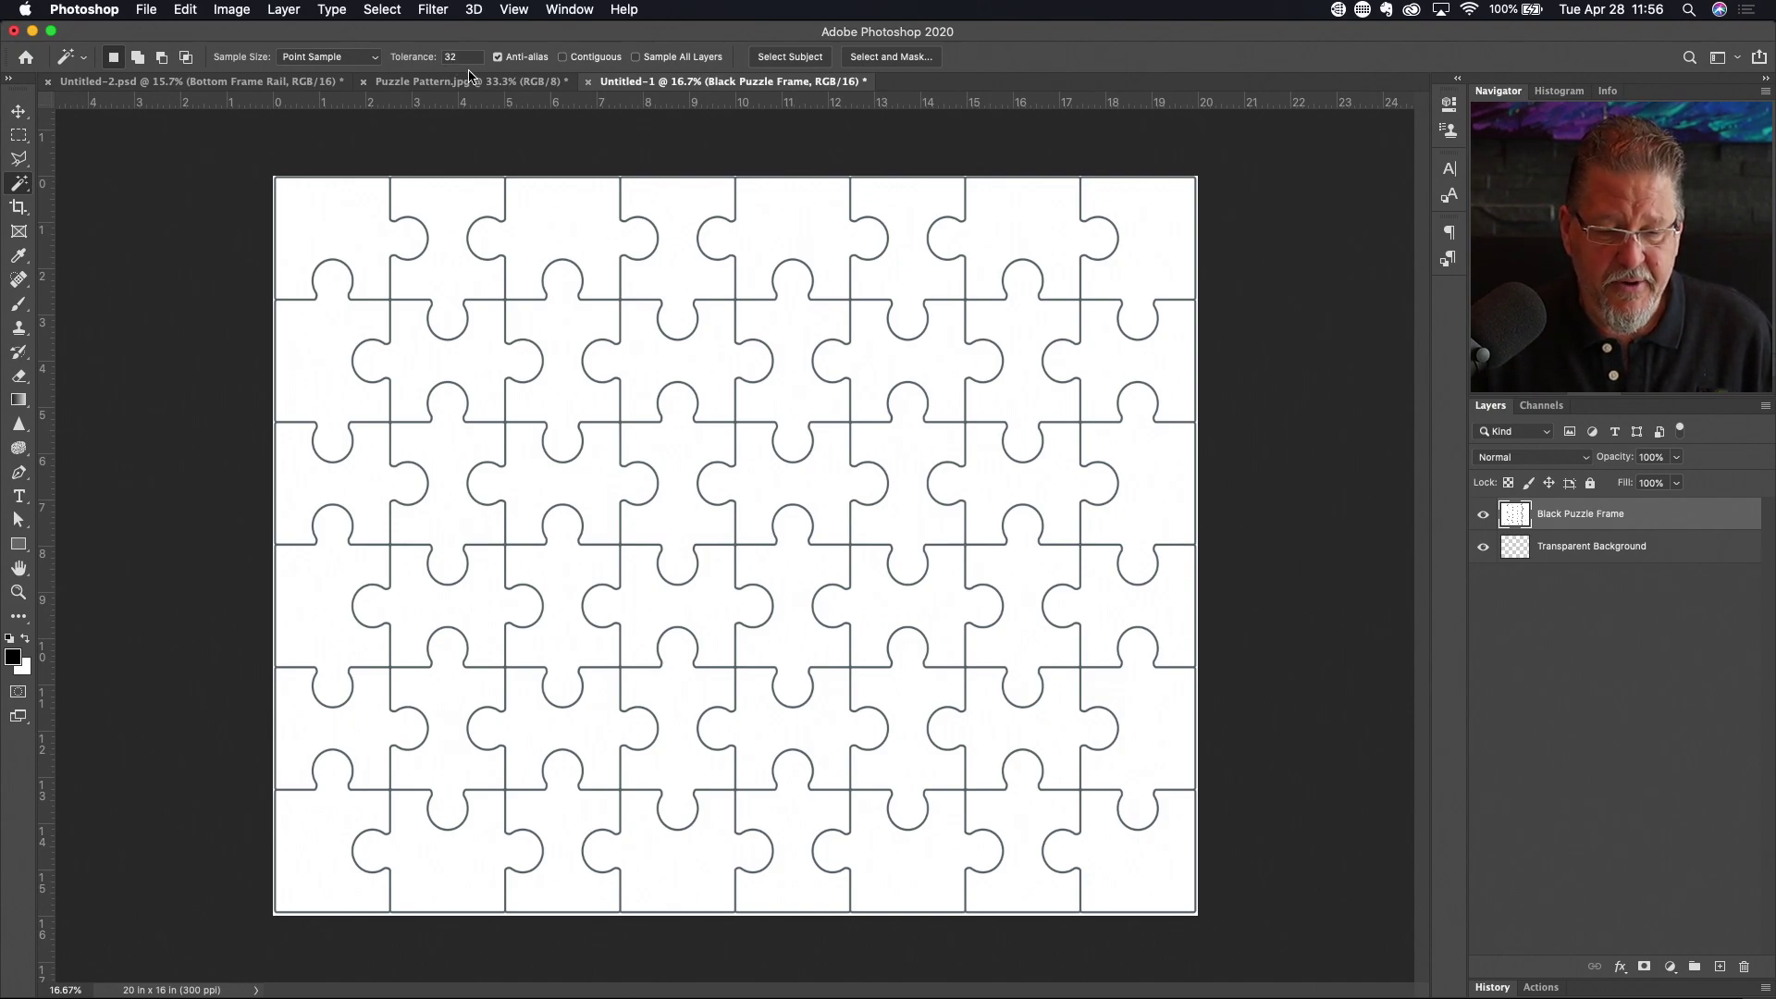
left_click(294, 207)
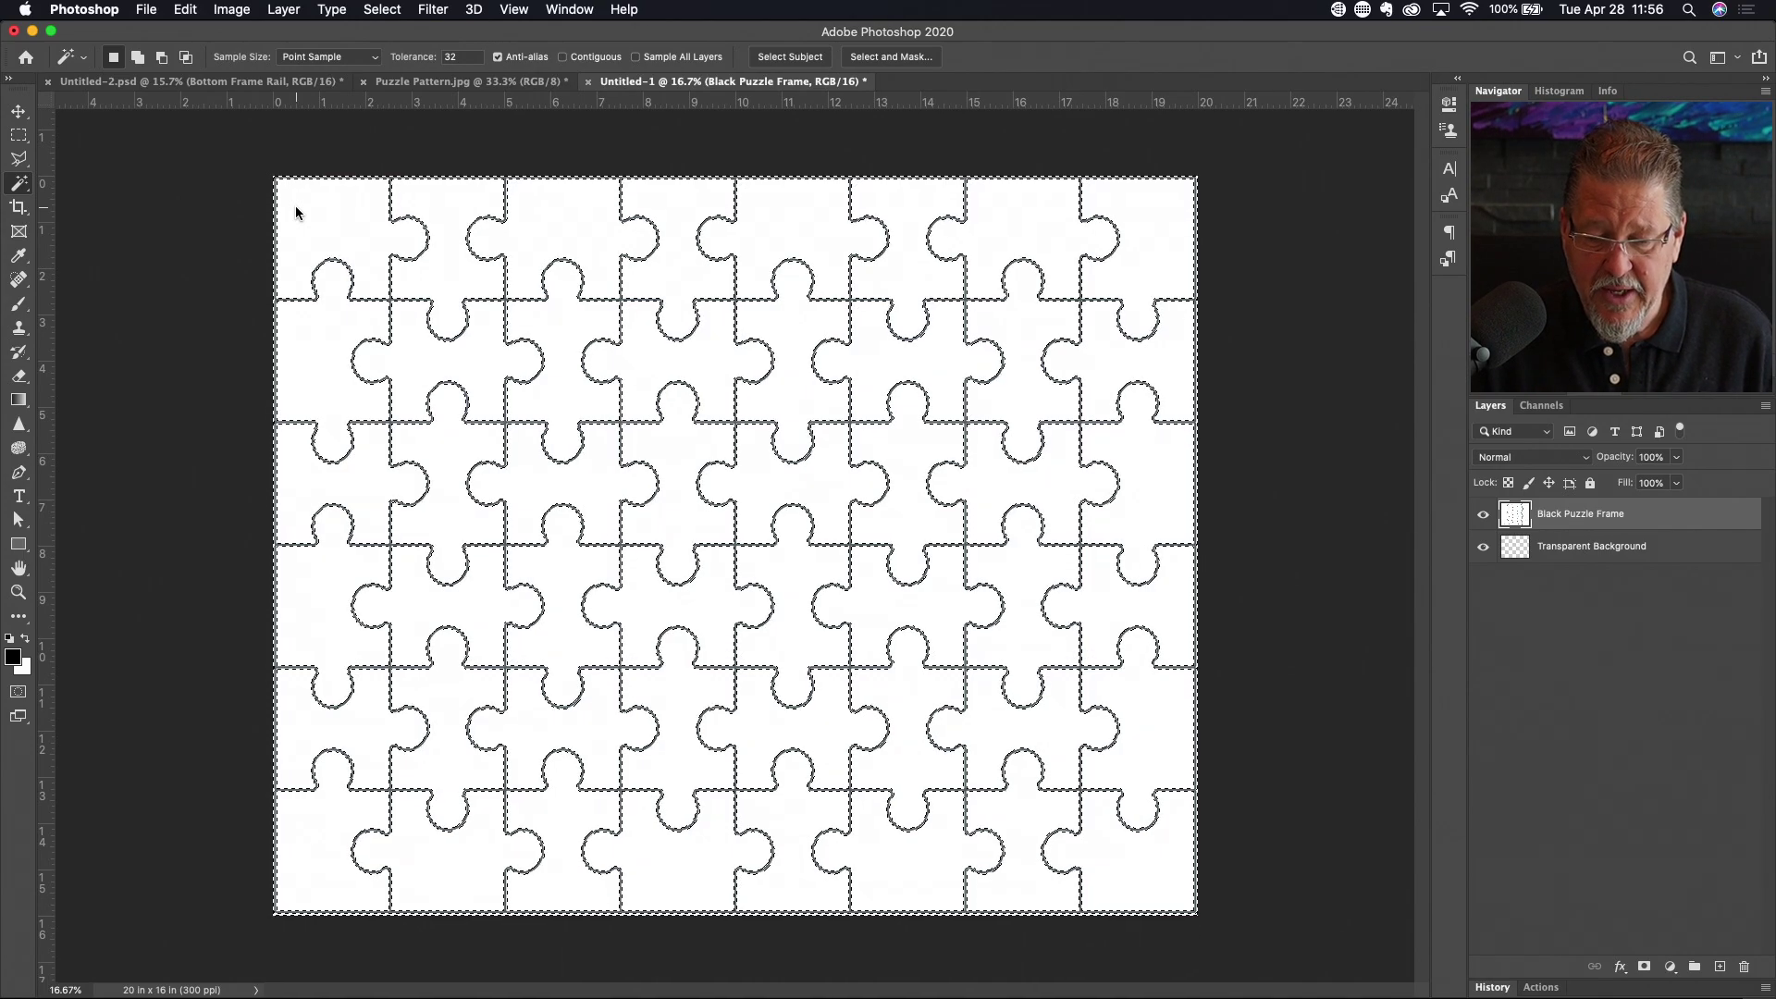
key("Delete")
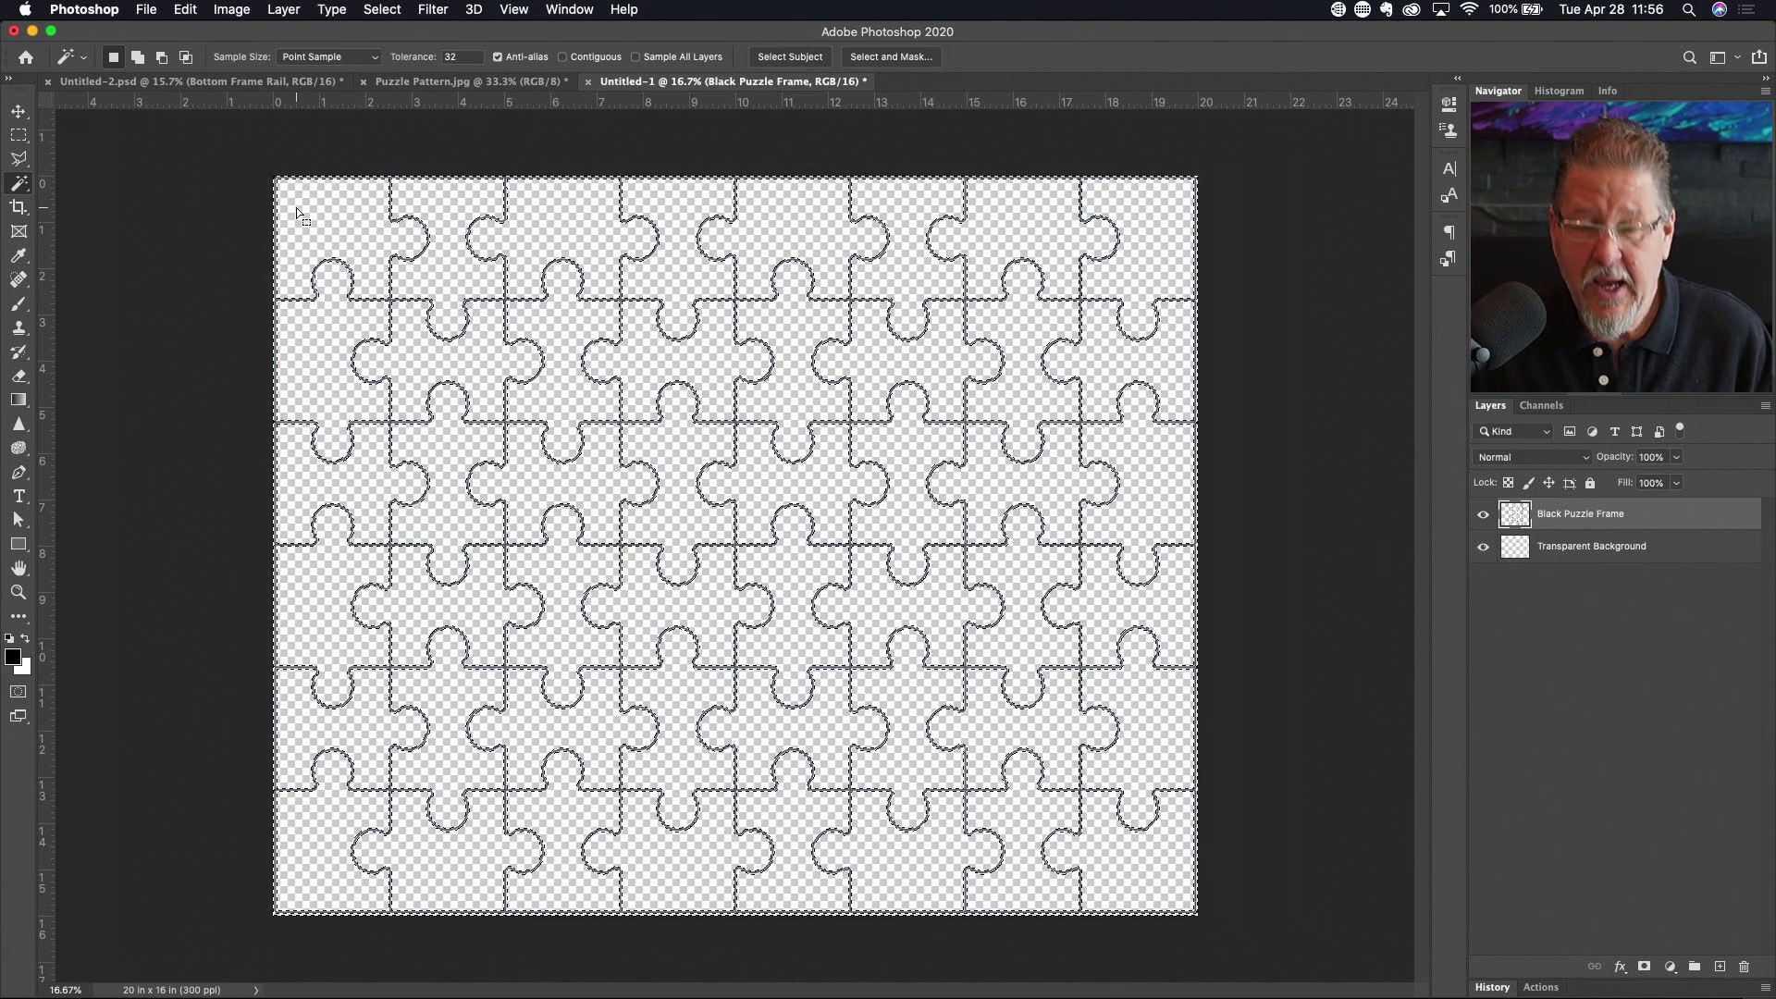
key("ctrl+d")
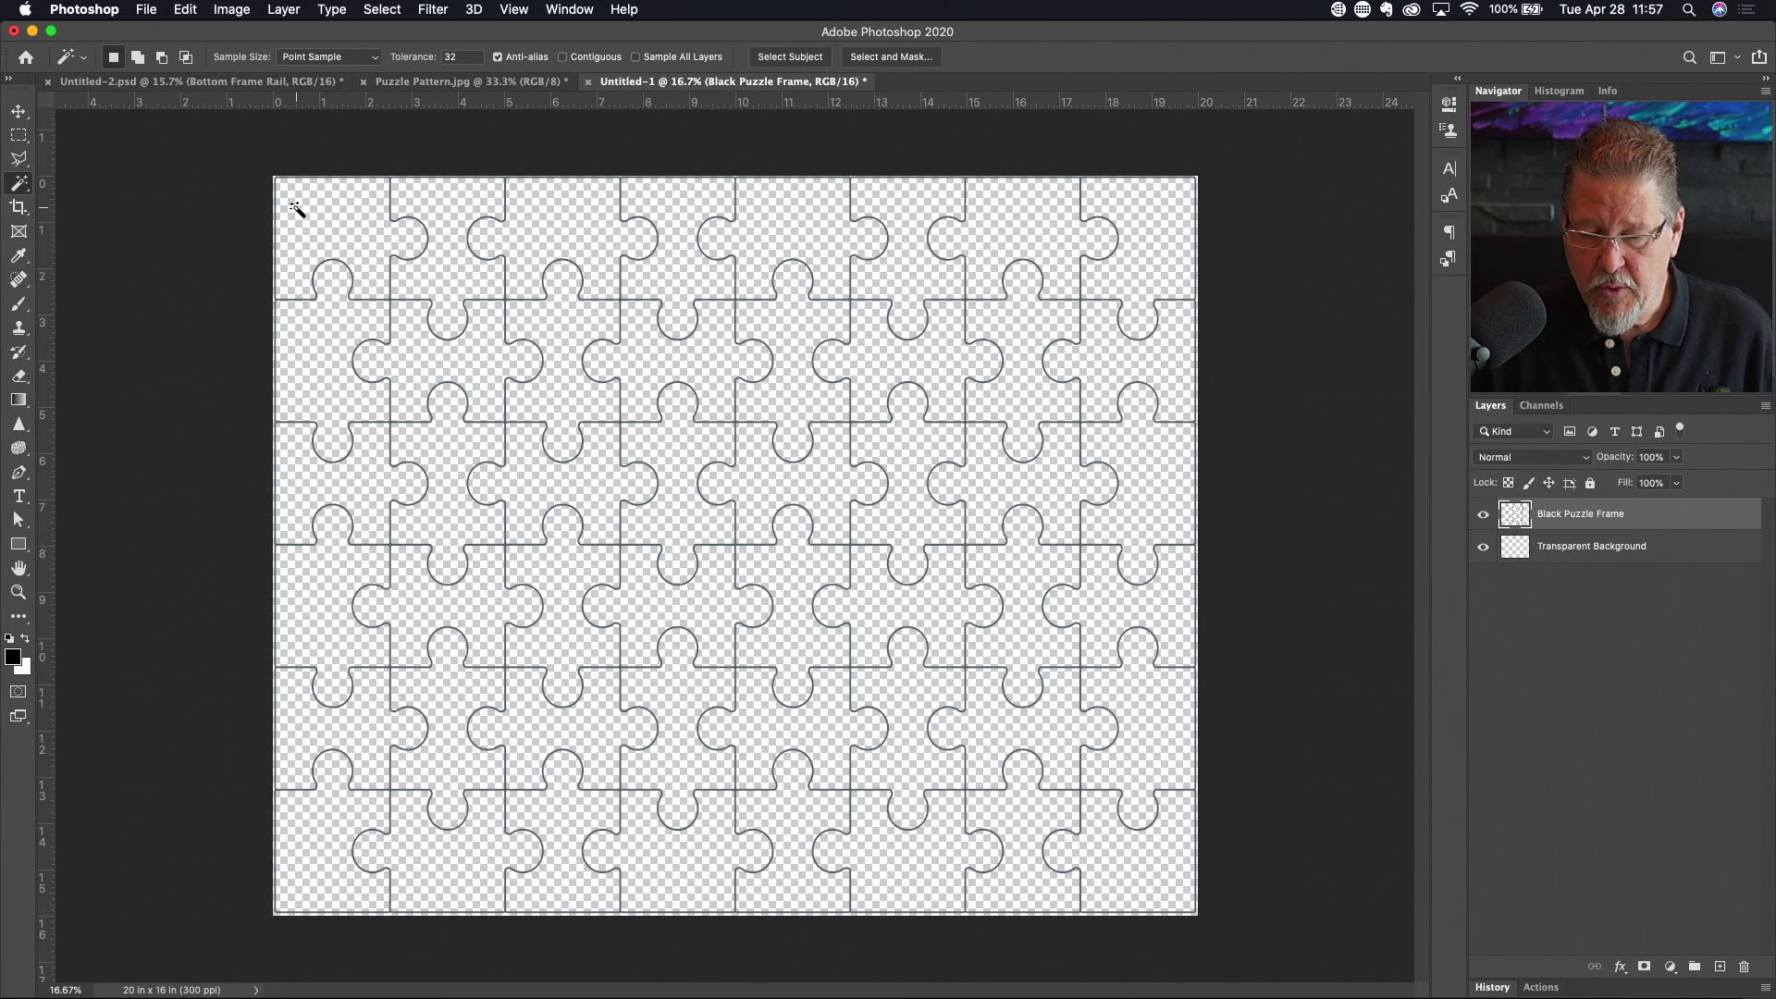
Add a new layer directly above Transparent Background and name it White Background
left_click(1591, 552)
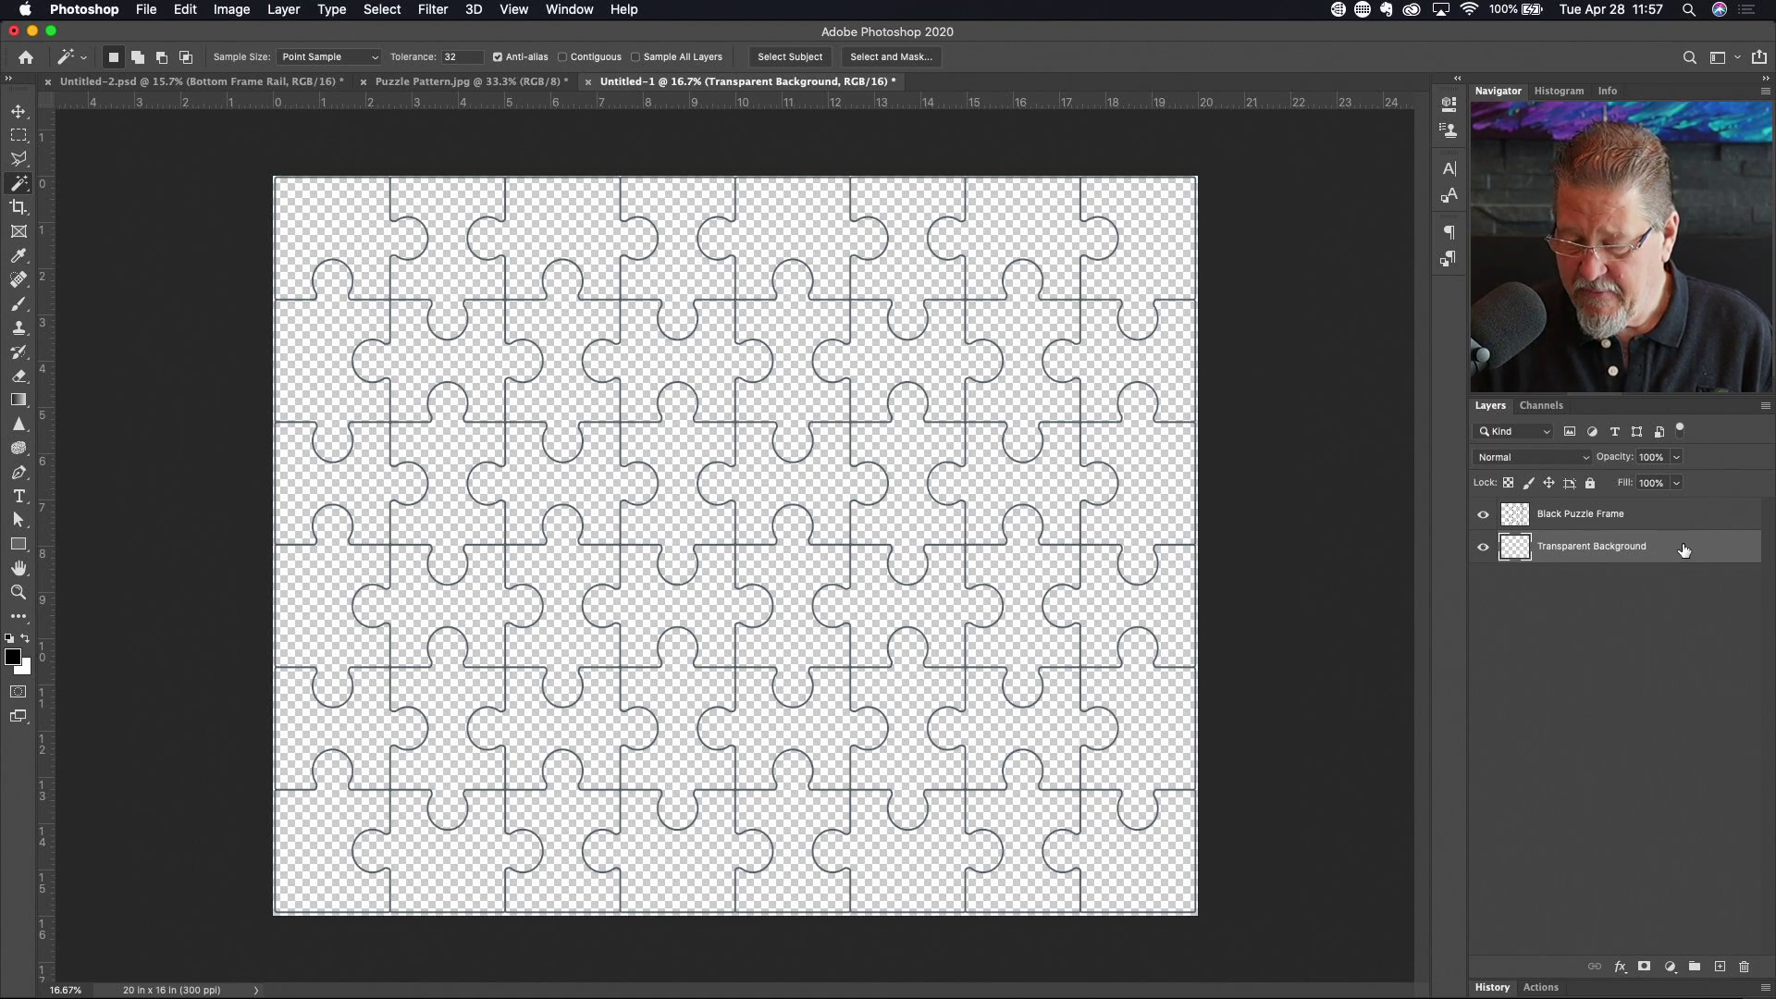
left_click(1718, 967)
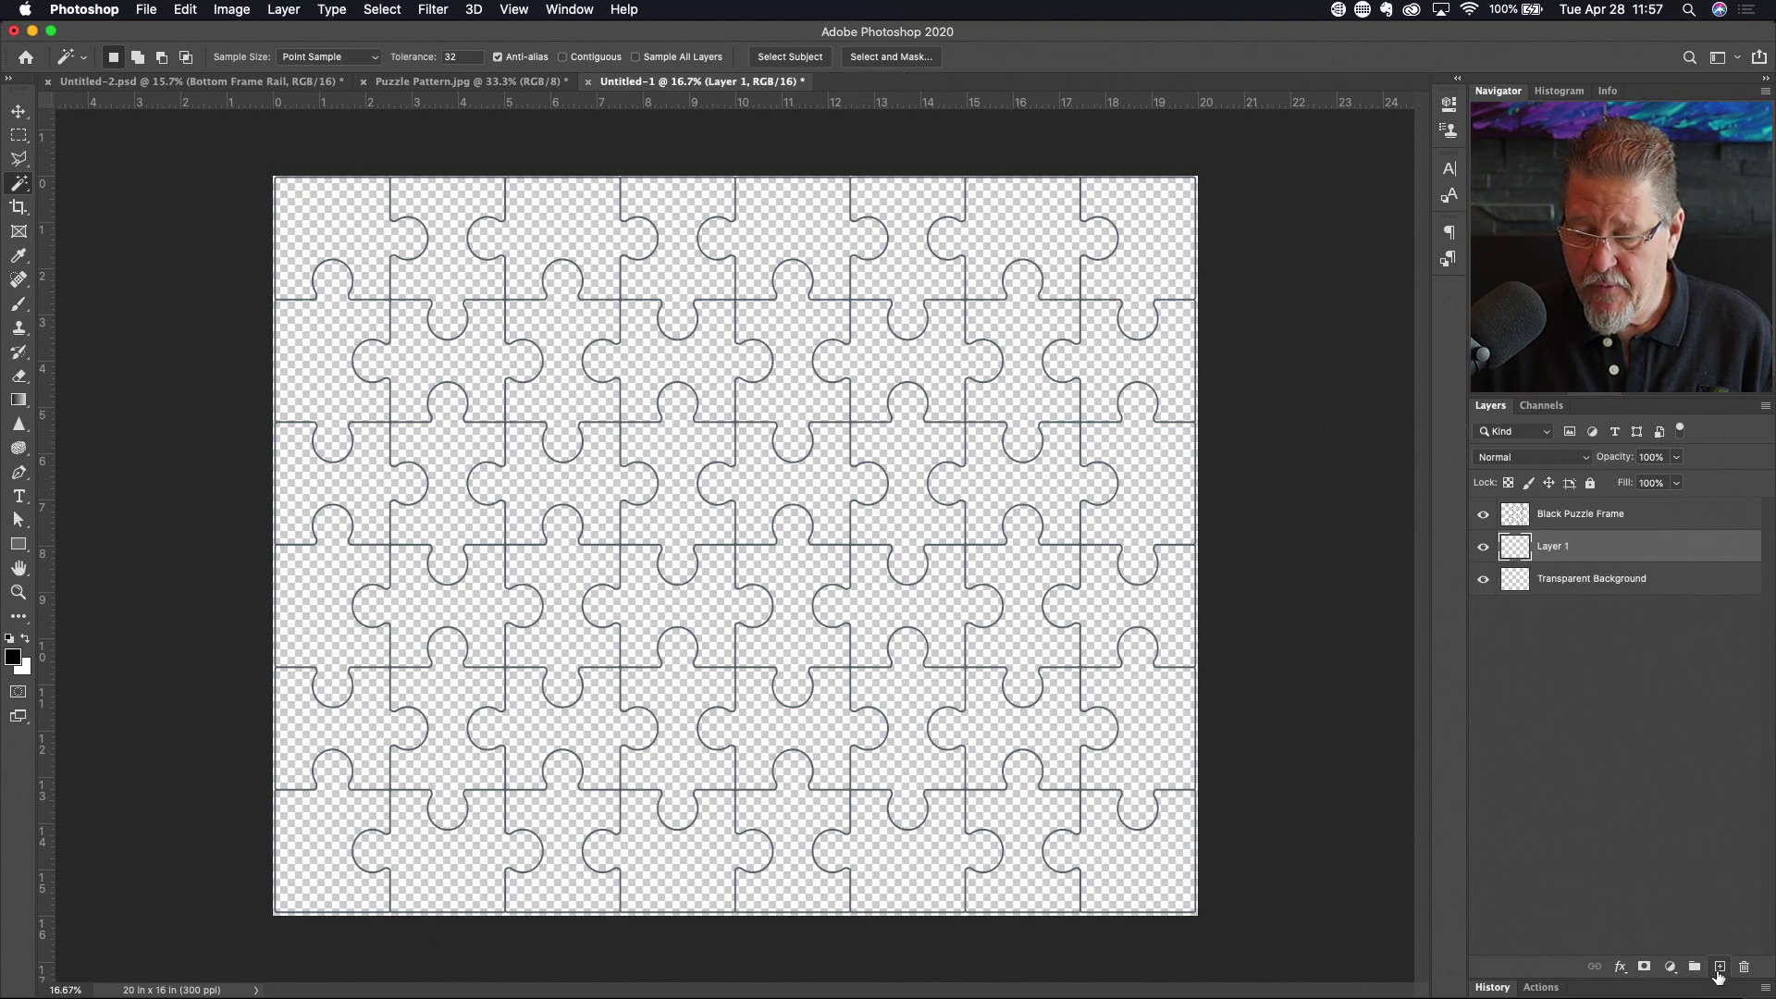
double_click(1551, 547)
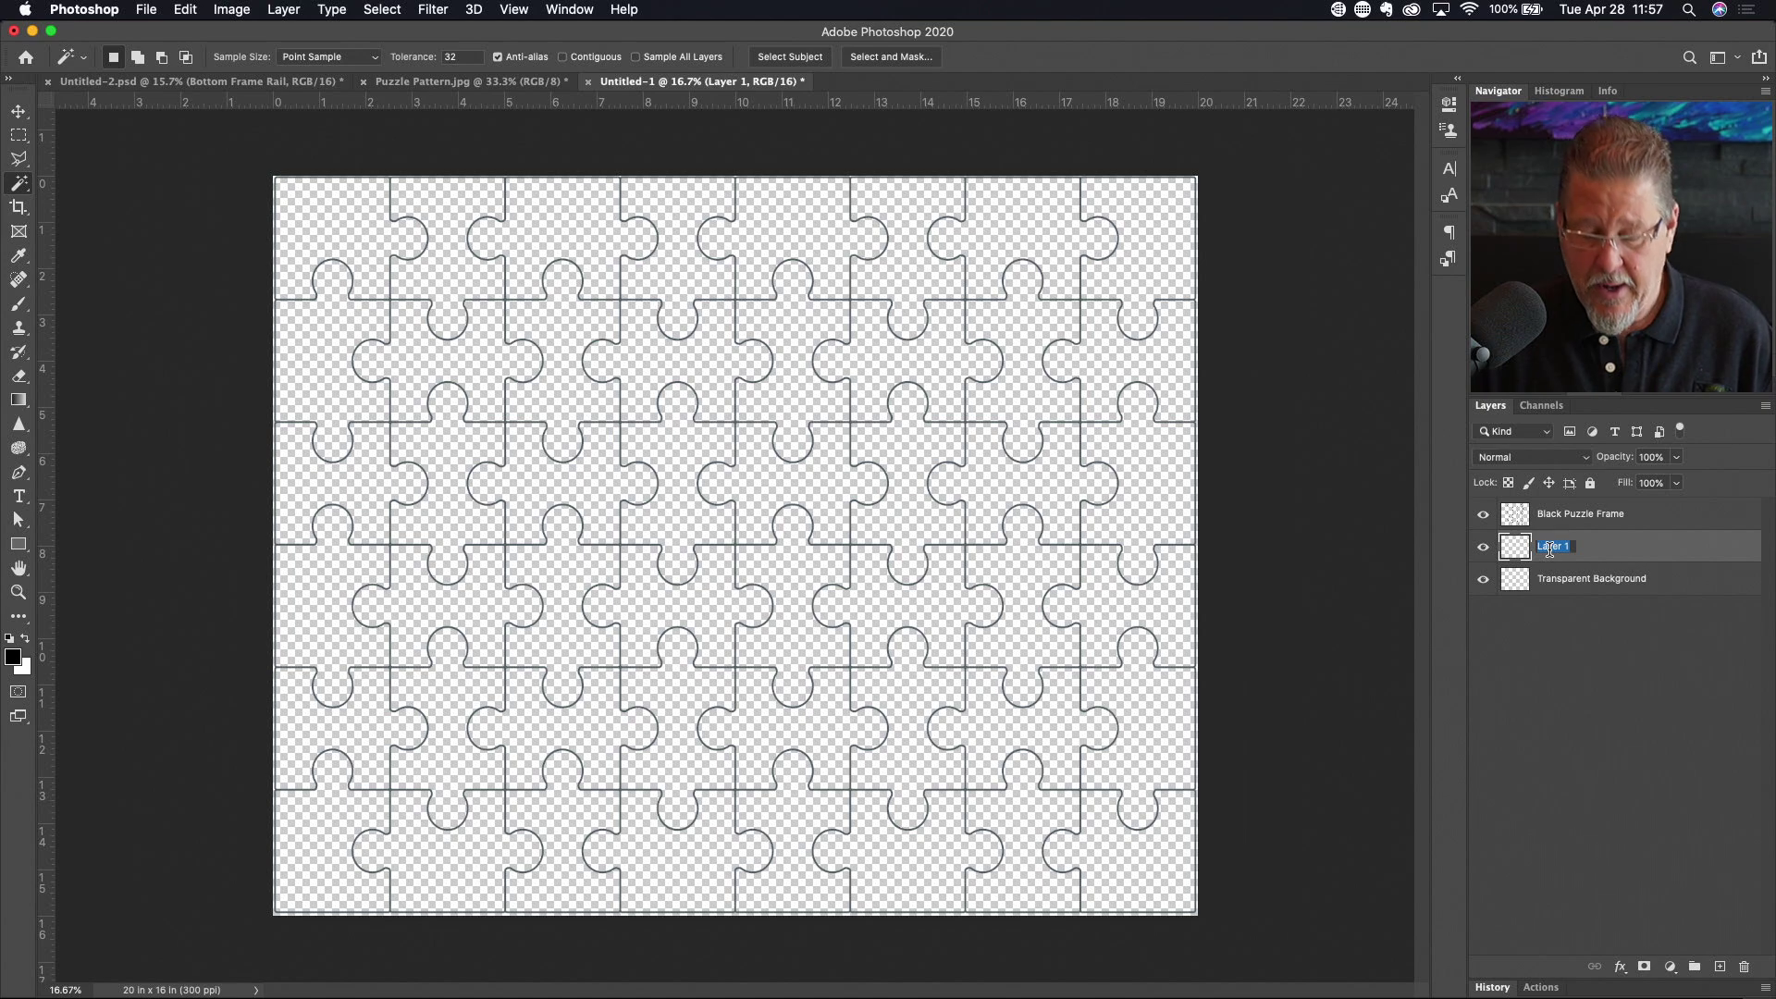
type("White")
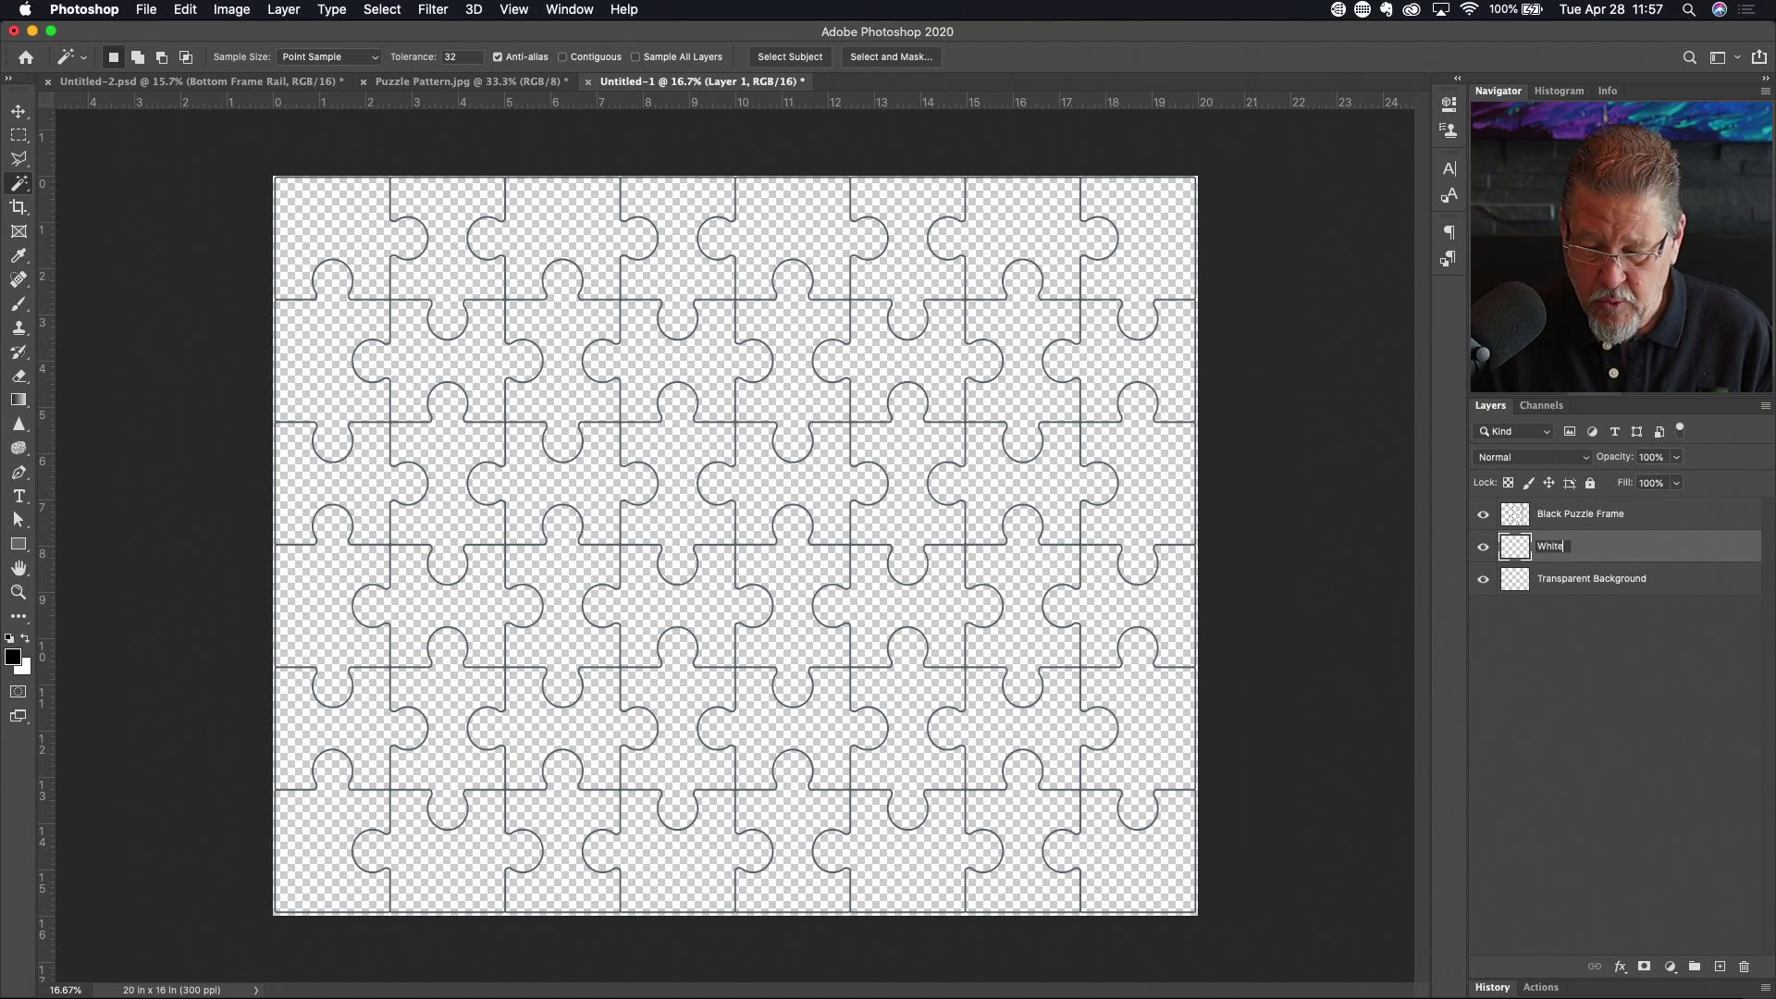
type(" Background")
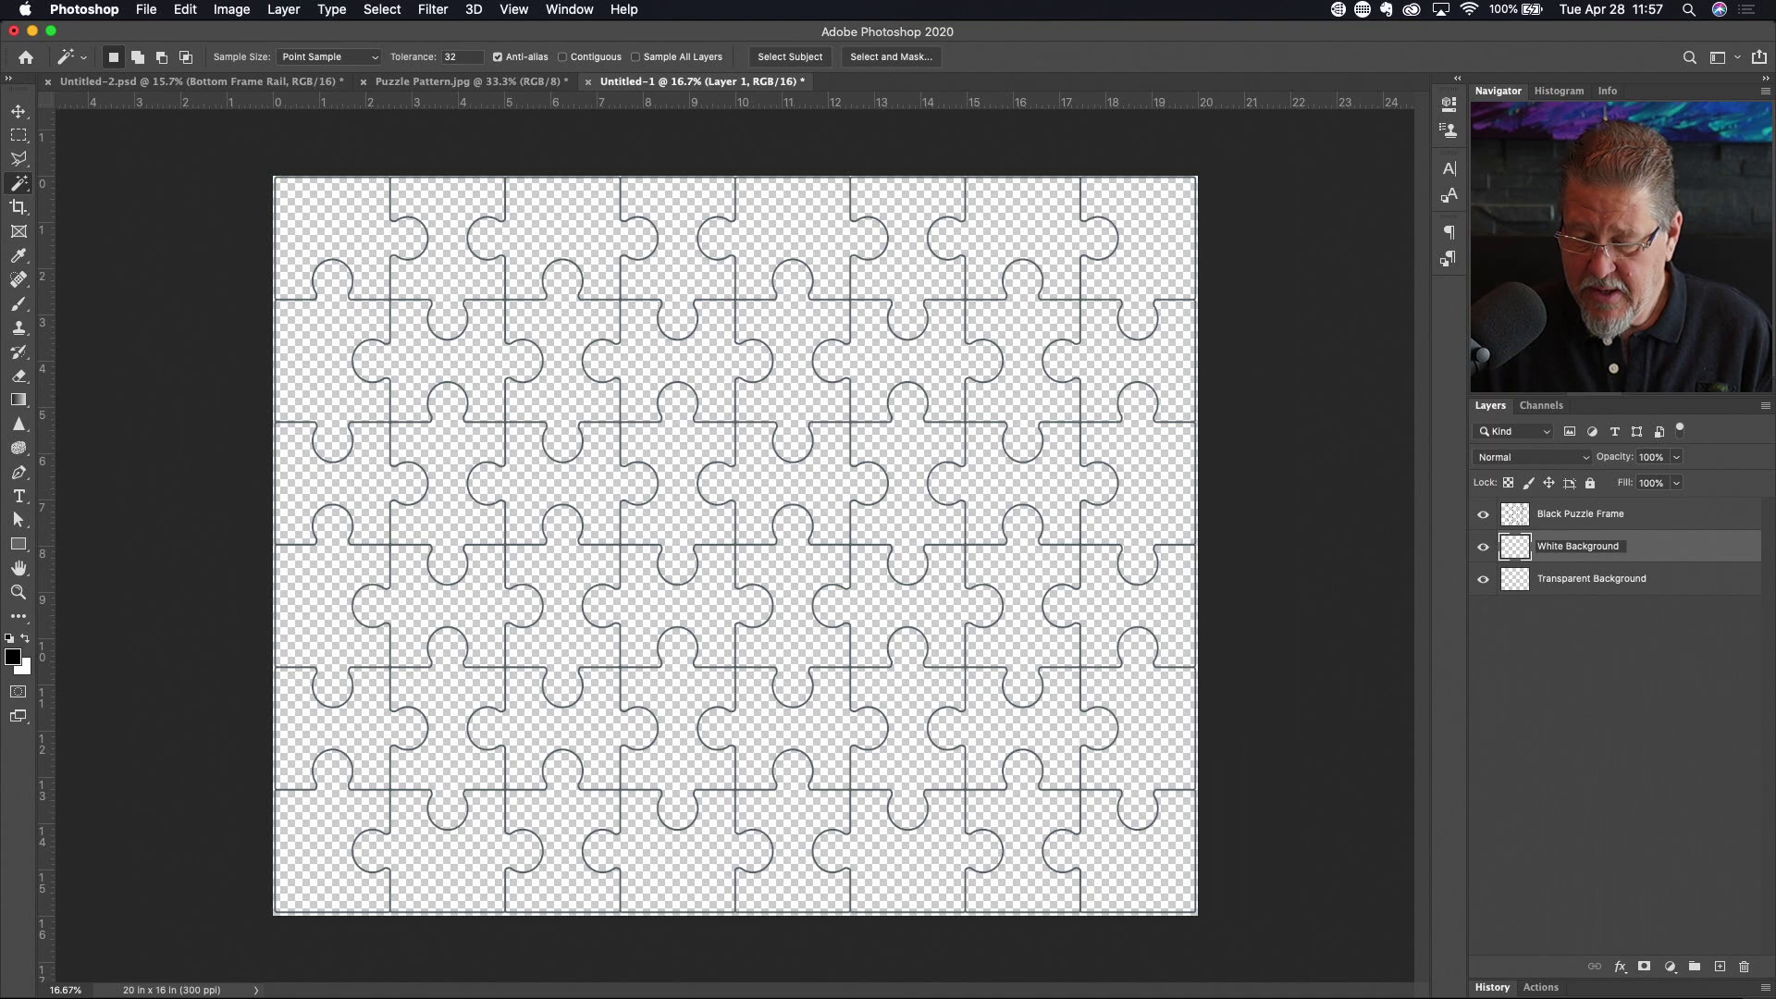
key("Return")
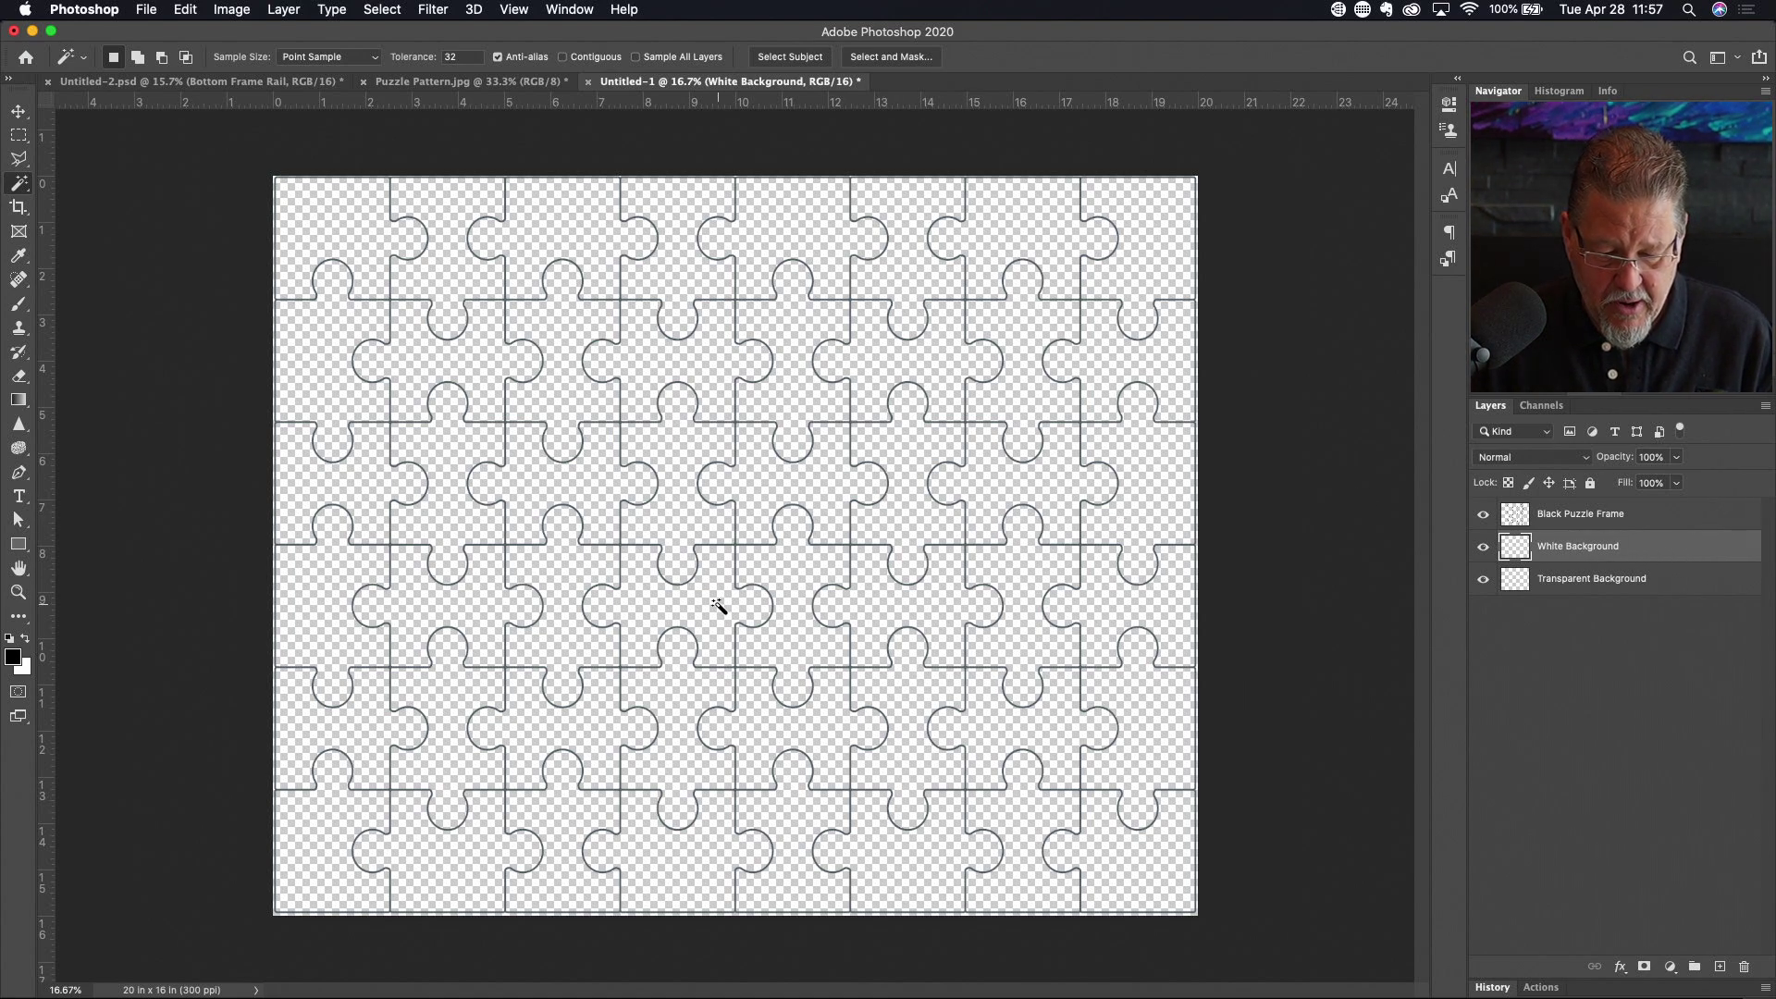
Fill the White Background layer with white using the Paint Bucket tool
key("g")
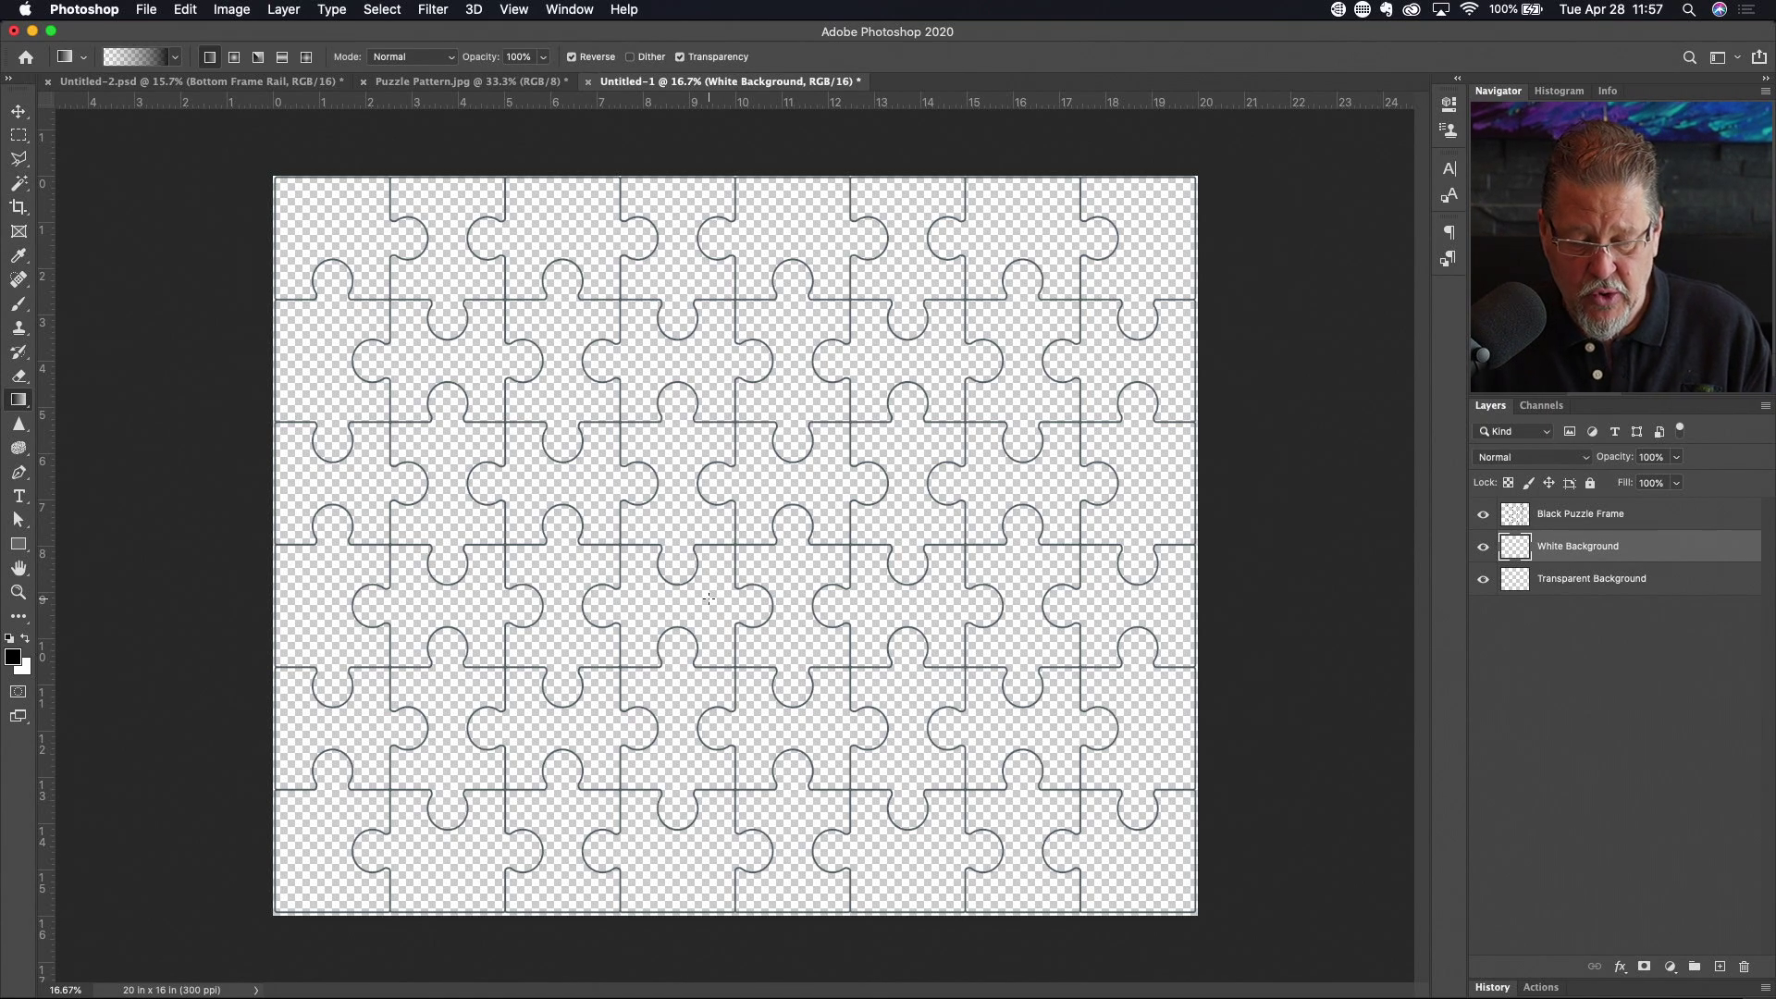
key("shift+g")
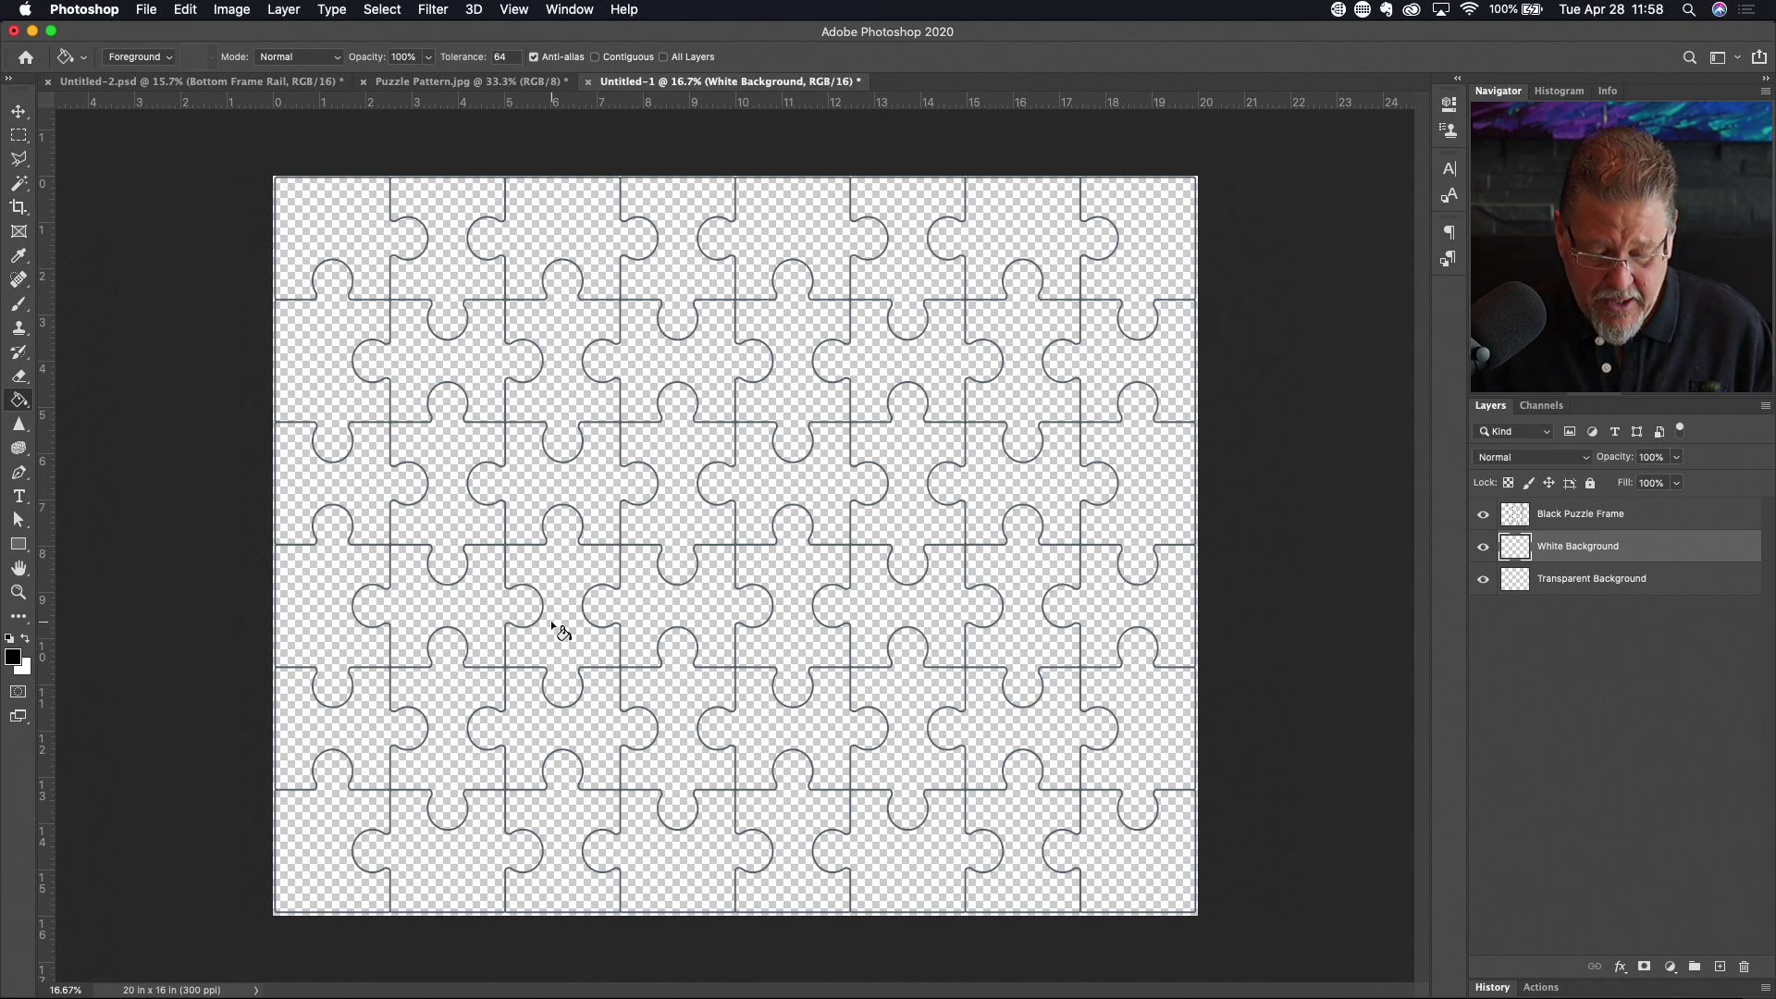
key("x")
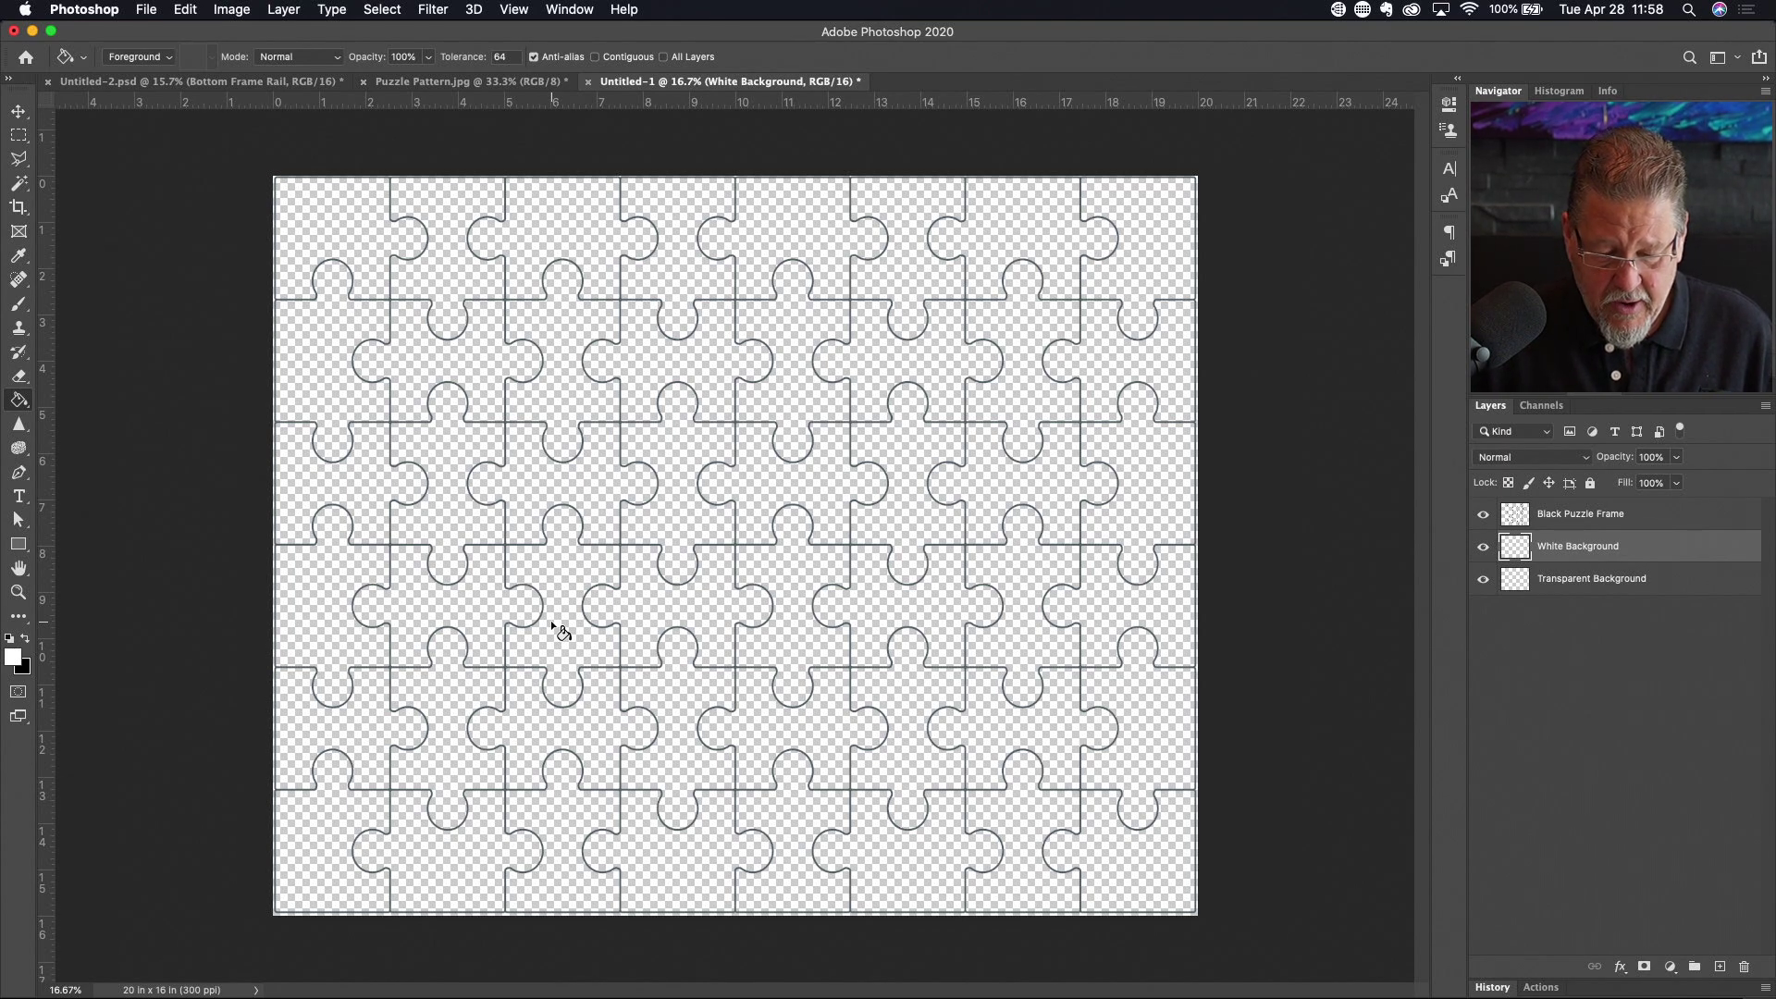
left_click(552, 622)
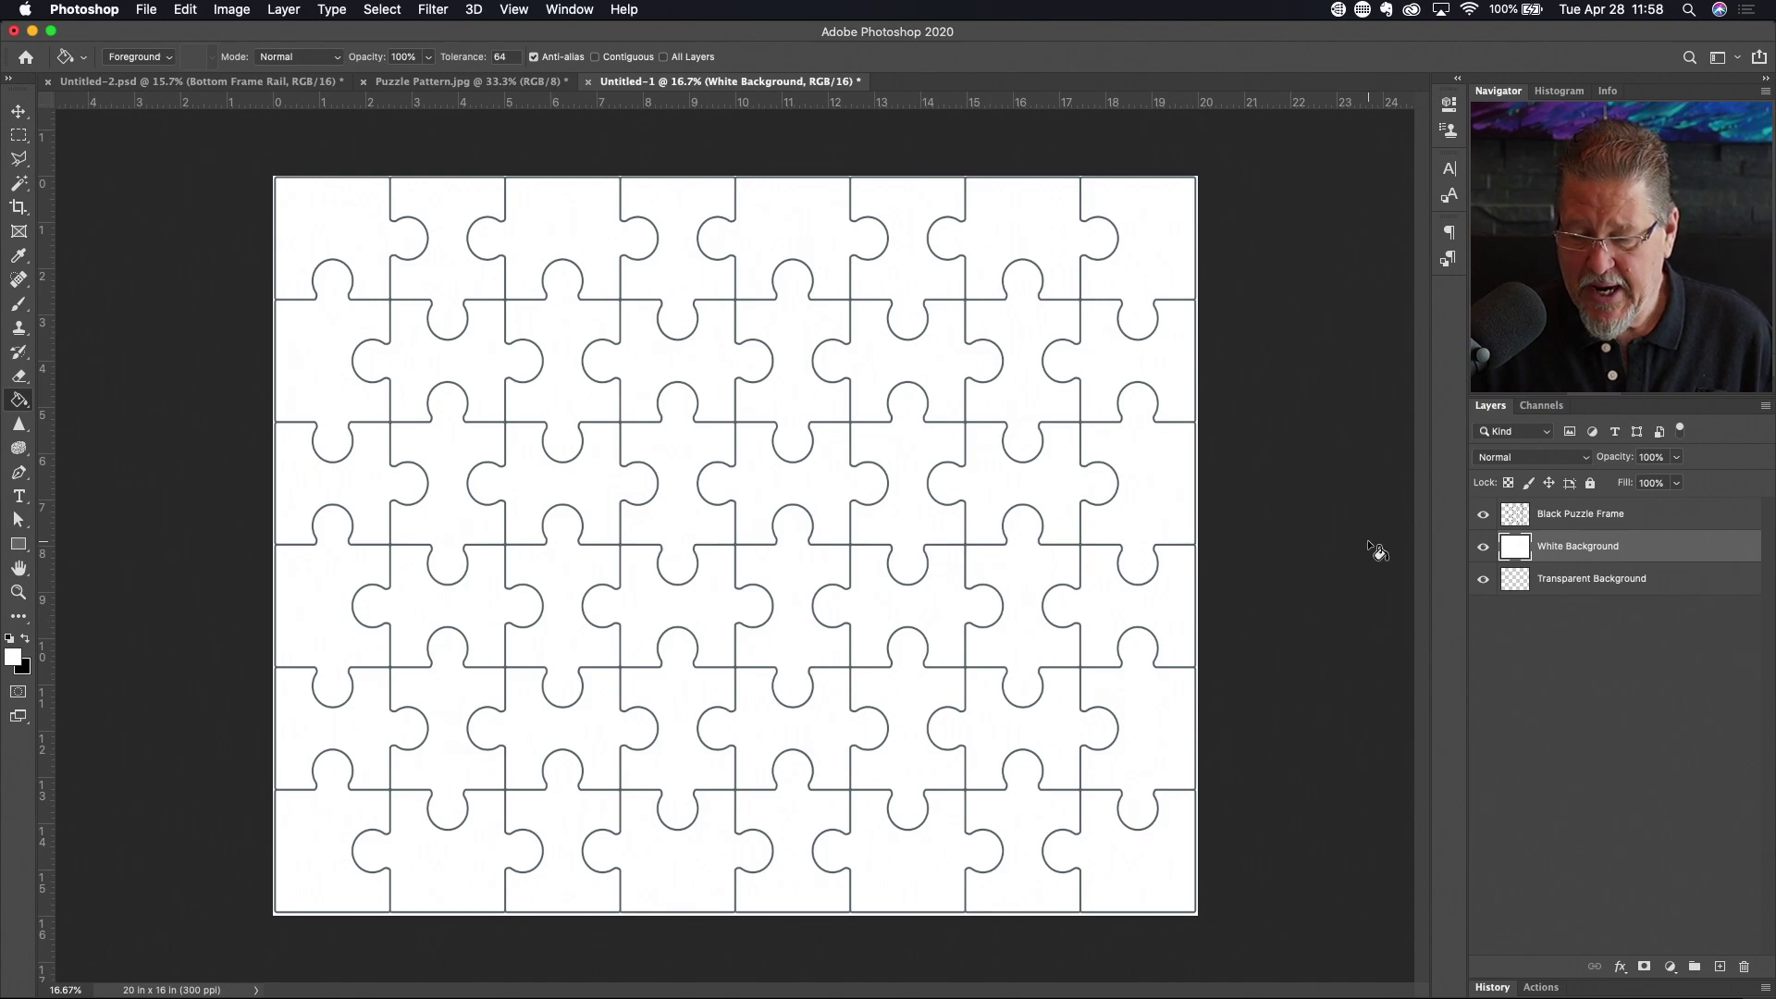
Toggle the White Background layer's visibility to compare the puzzle with and without white behind it, leaving the layer shown
left_click(1485, 549)
left_click(1485, 550)
left_click(1485, 550)
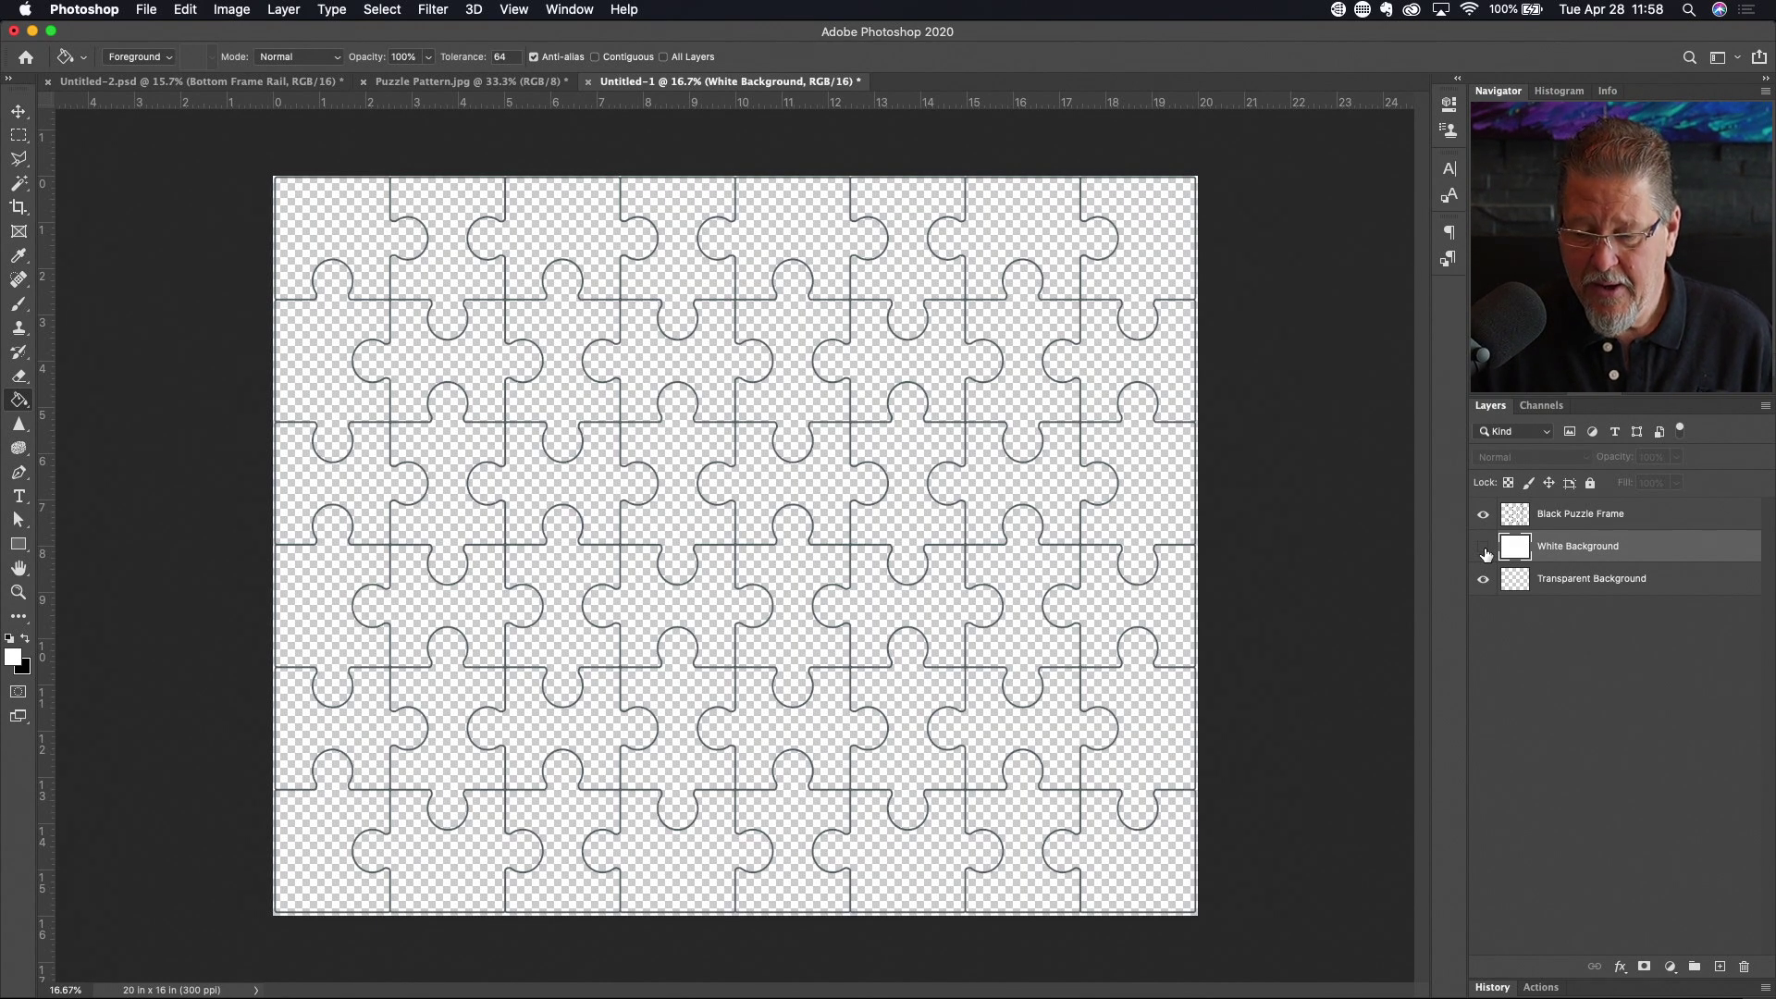
left_click(1484, 549)
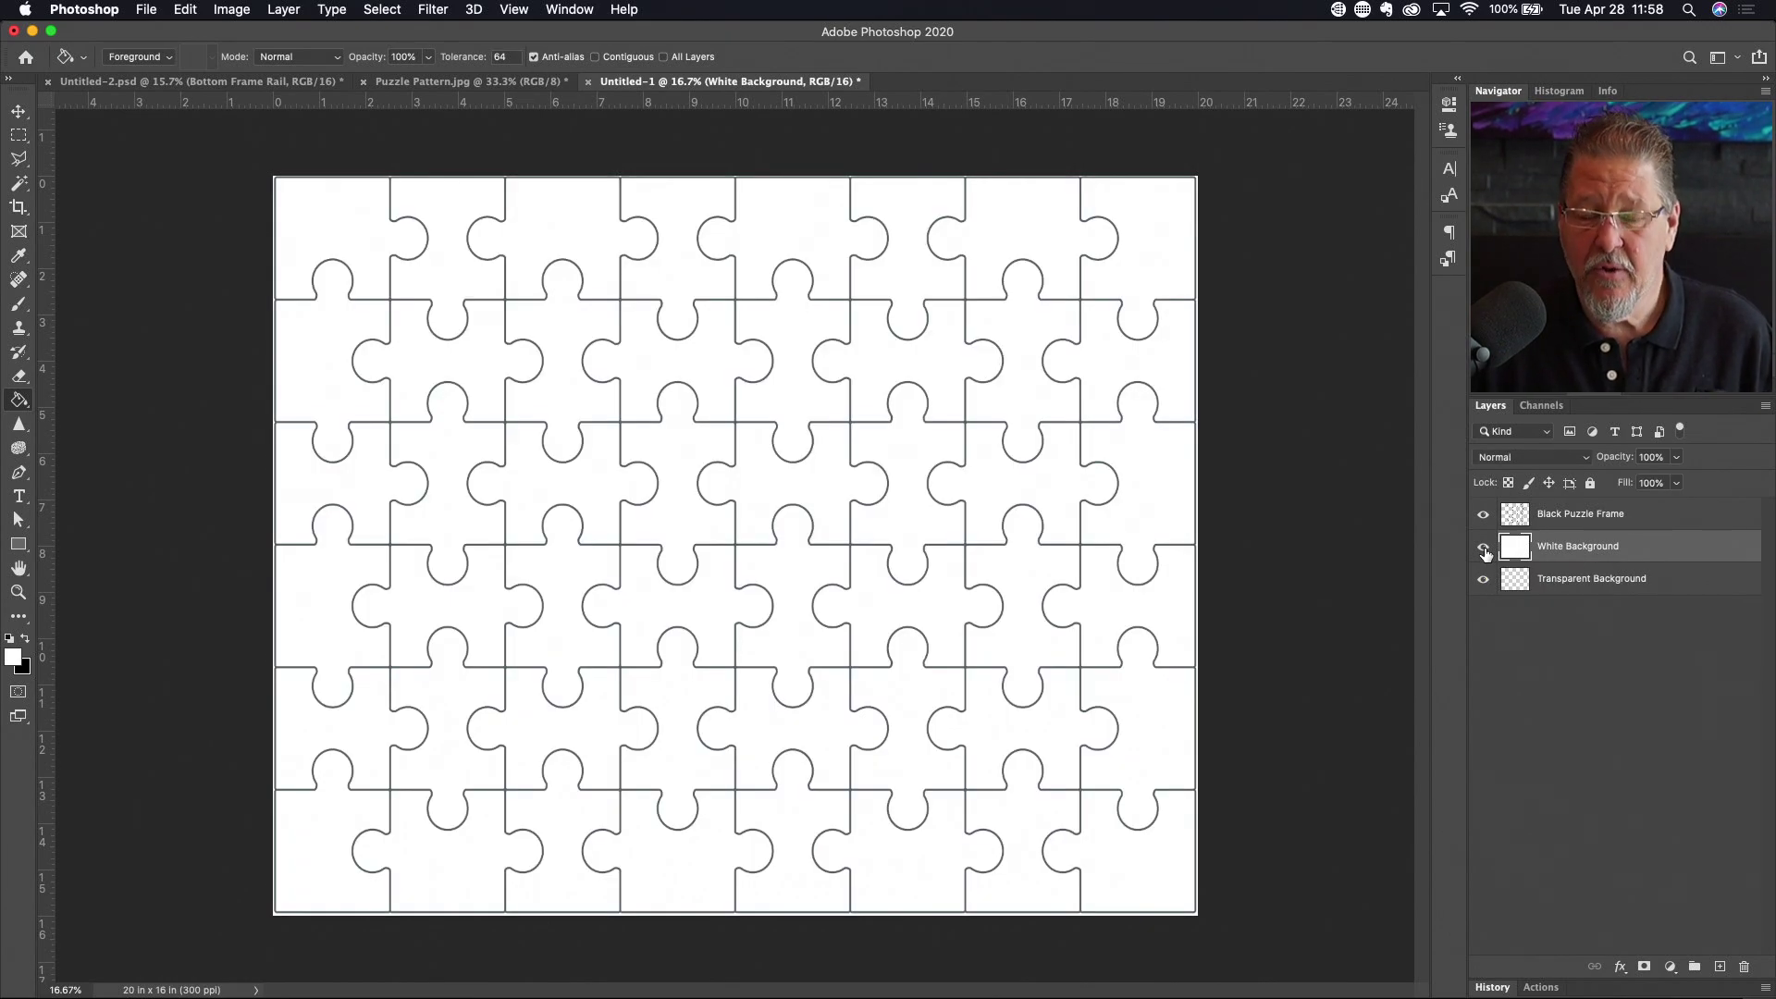
left_click(1484, 549)
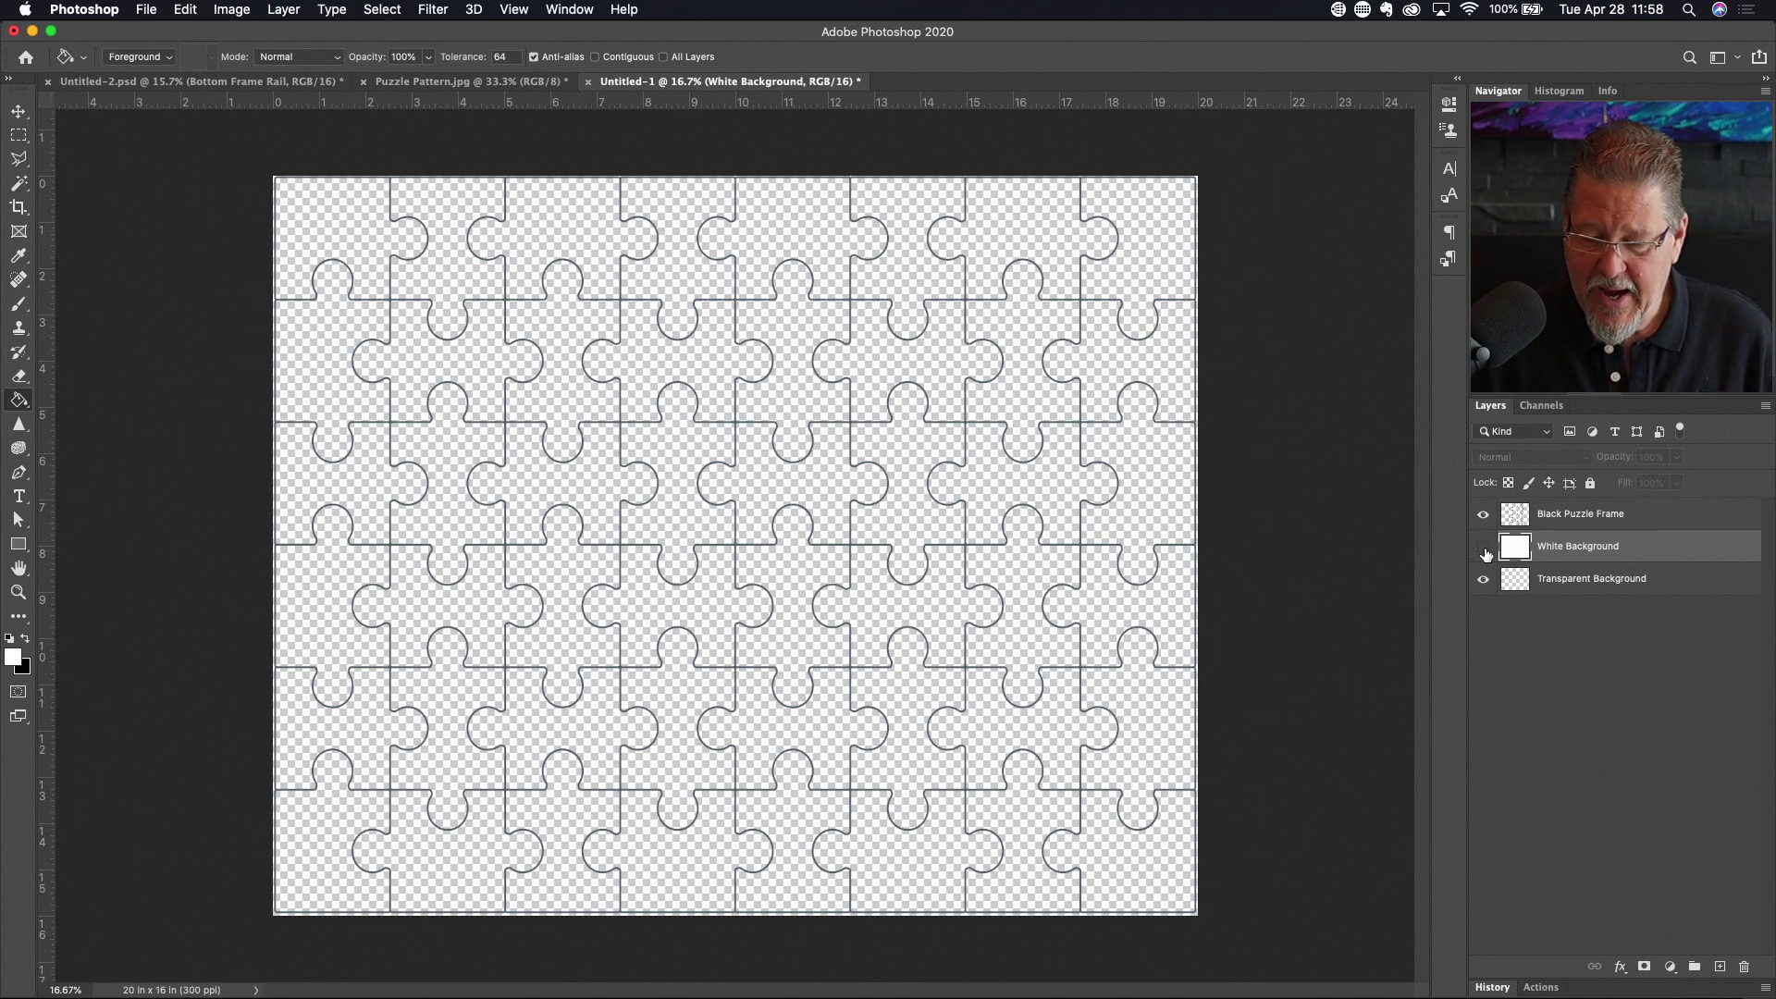
left_click(1484, 550)
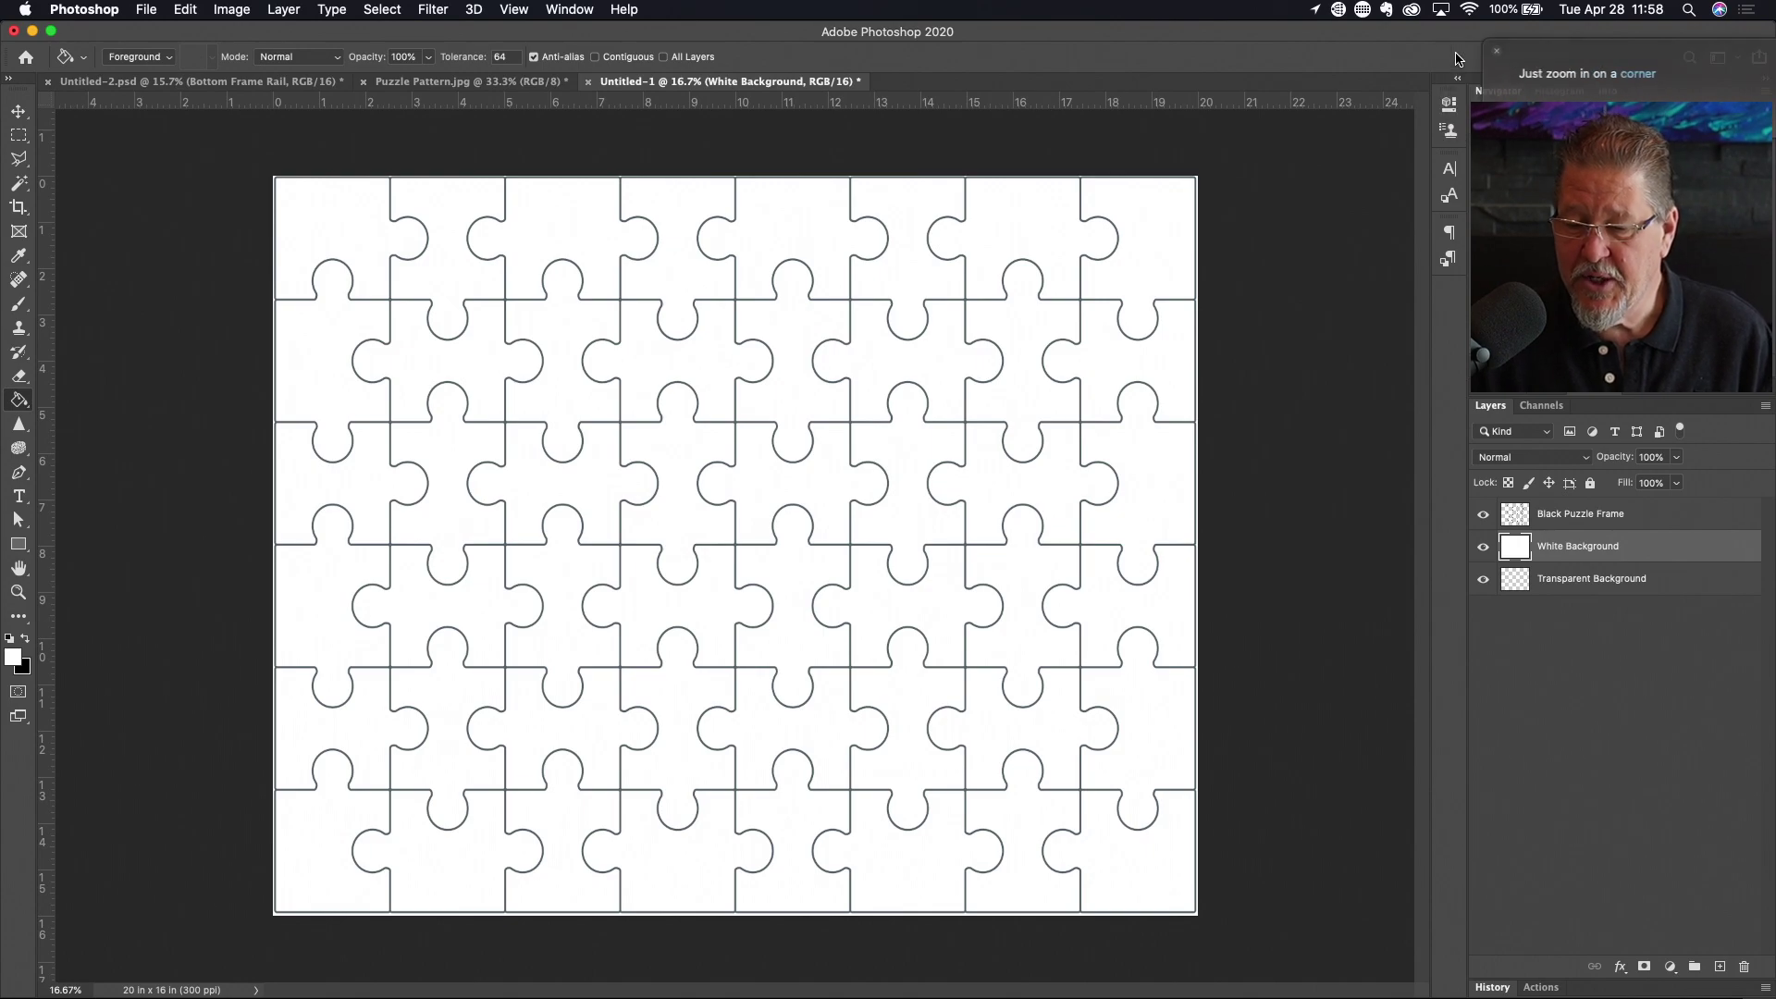
left_click(1454, 52)
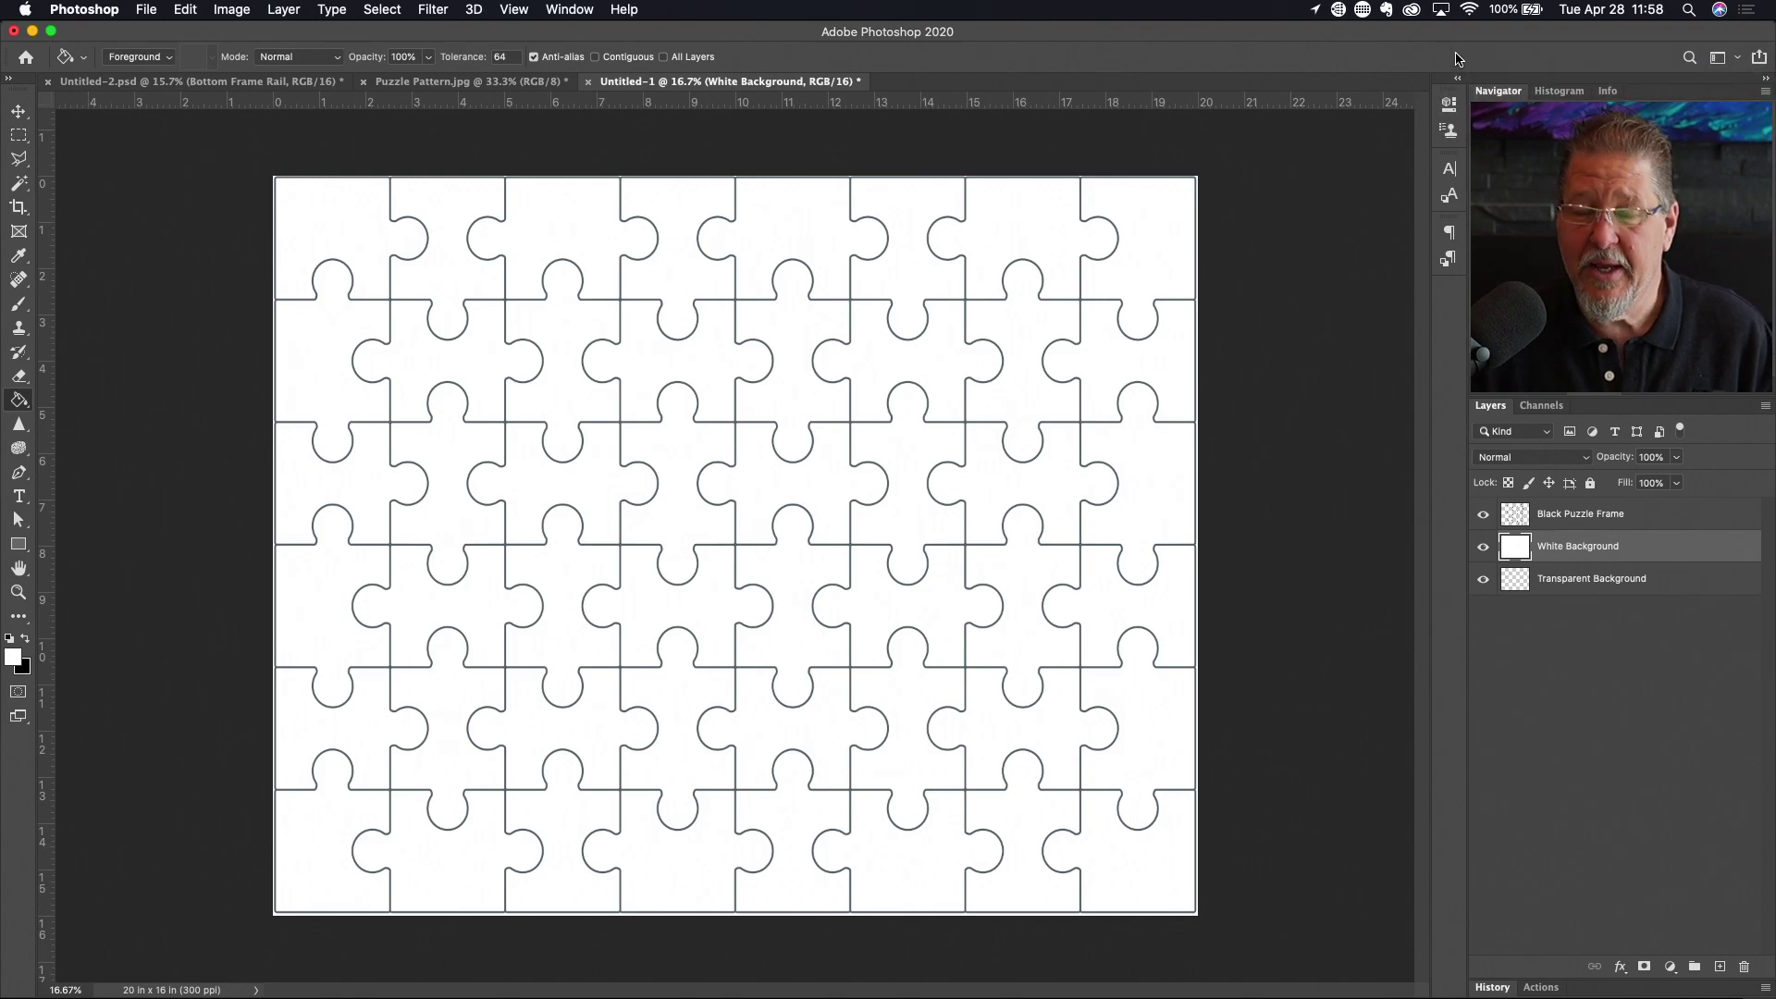
Try to select the puzzle outline with the Magic Wand on the White Background layer
left_click(374, 304)
left_click(374, 304)
left_click(373, 305)
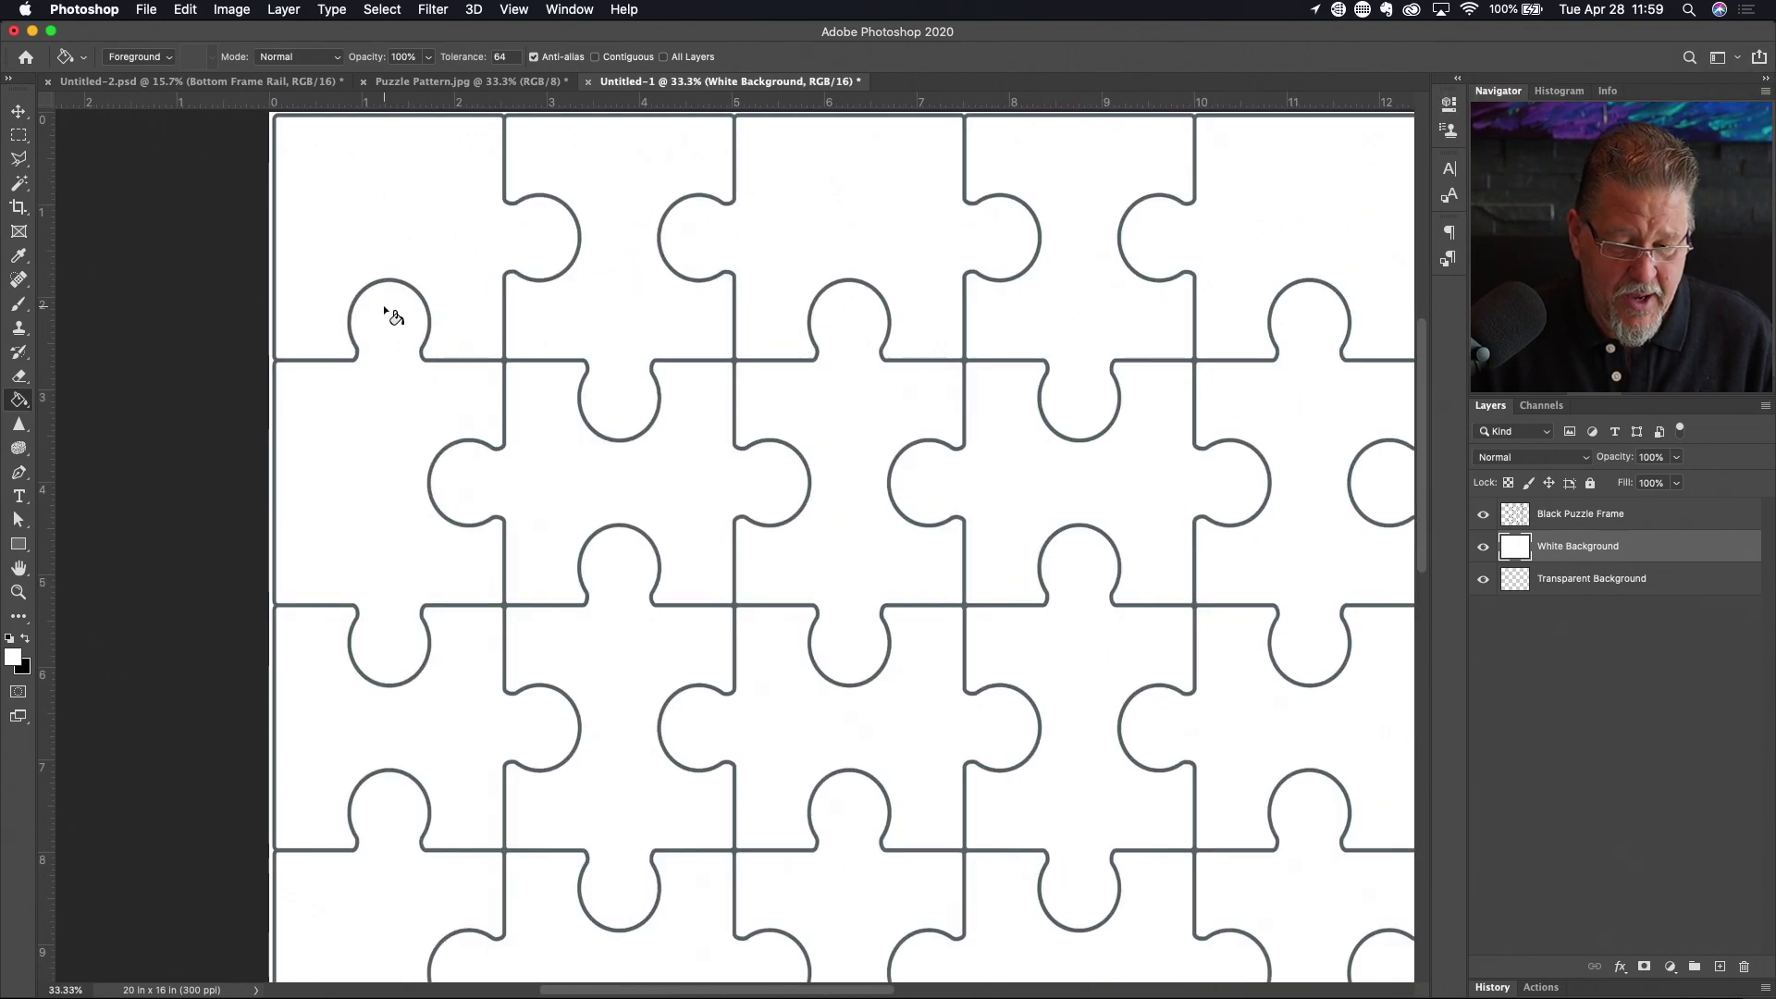
key("w")
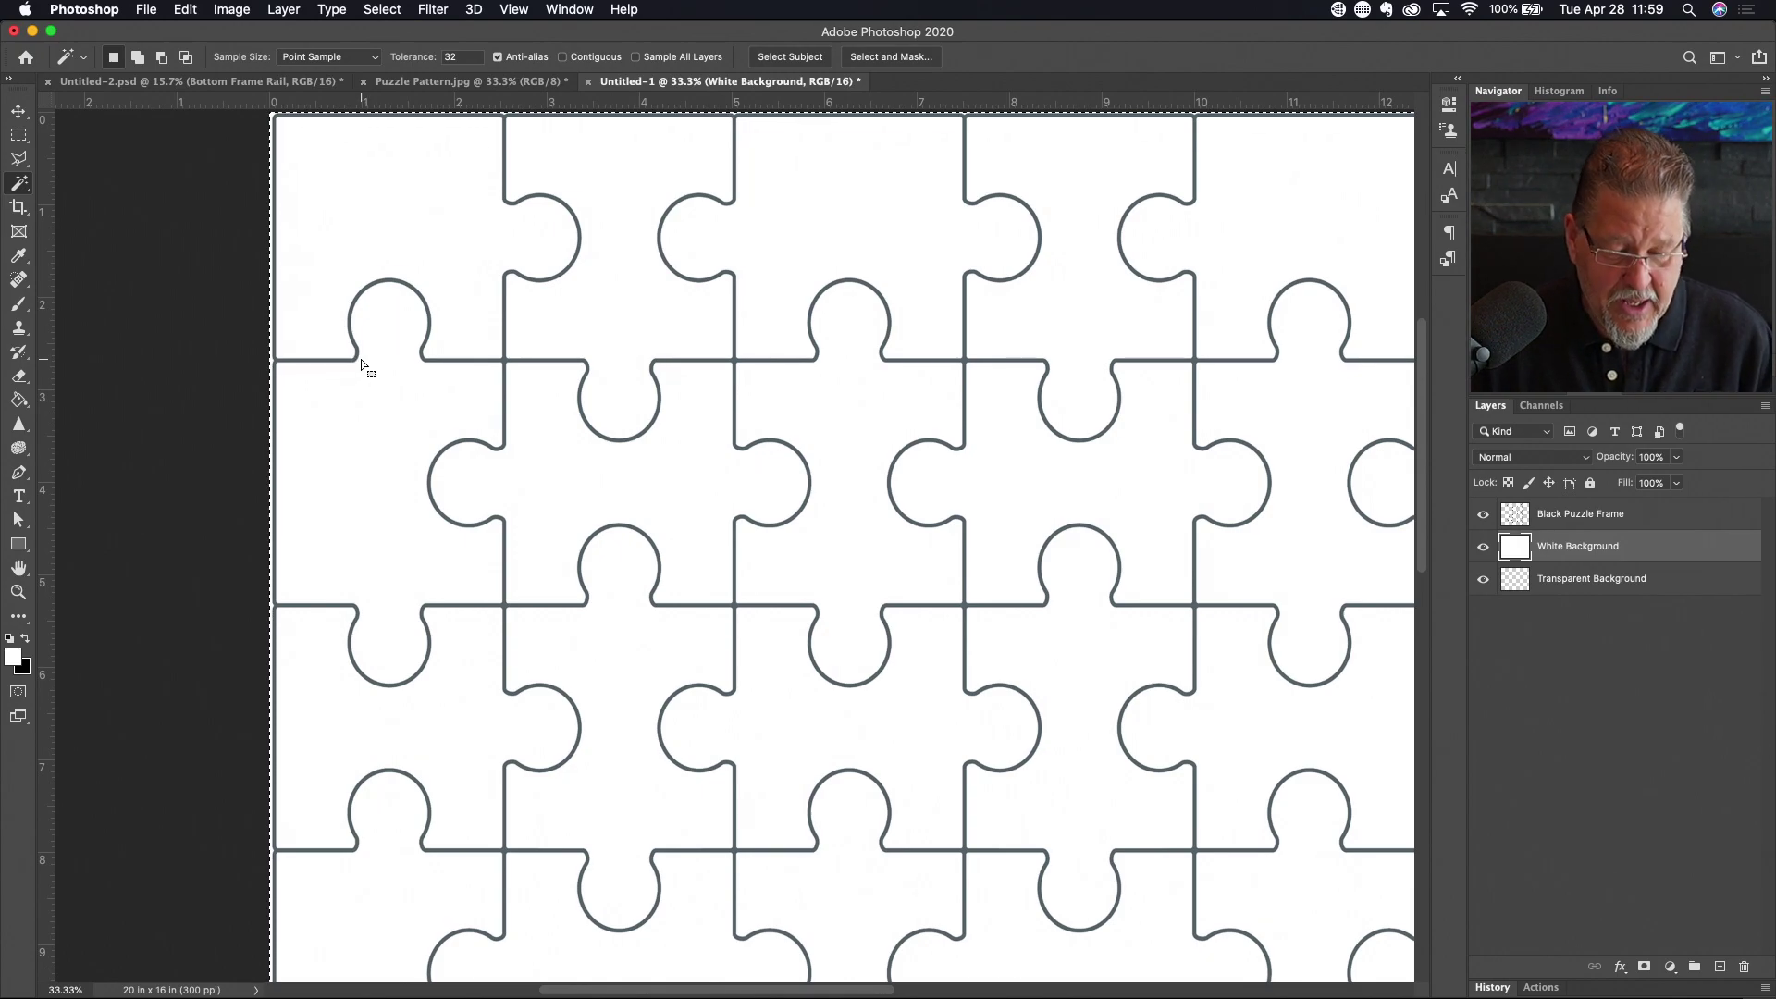
key("super+d")
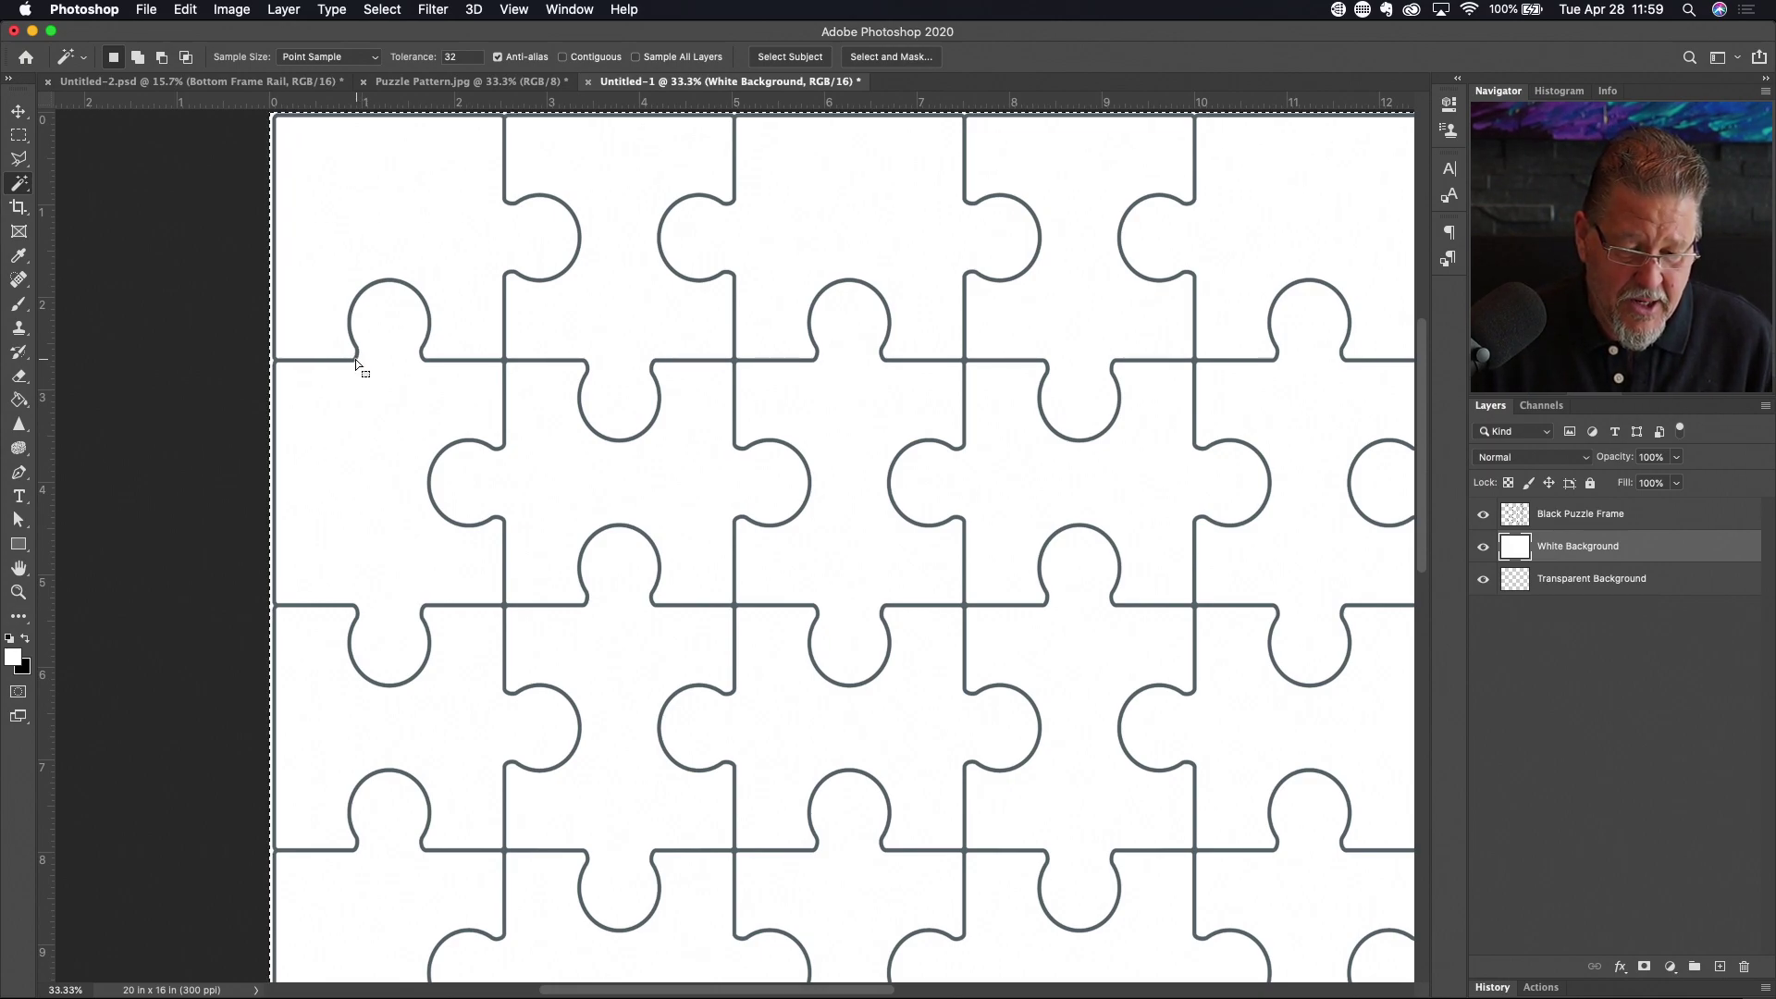
key("super+d")
left_click(357, 356)
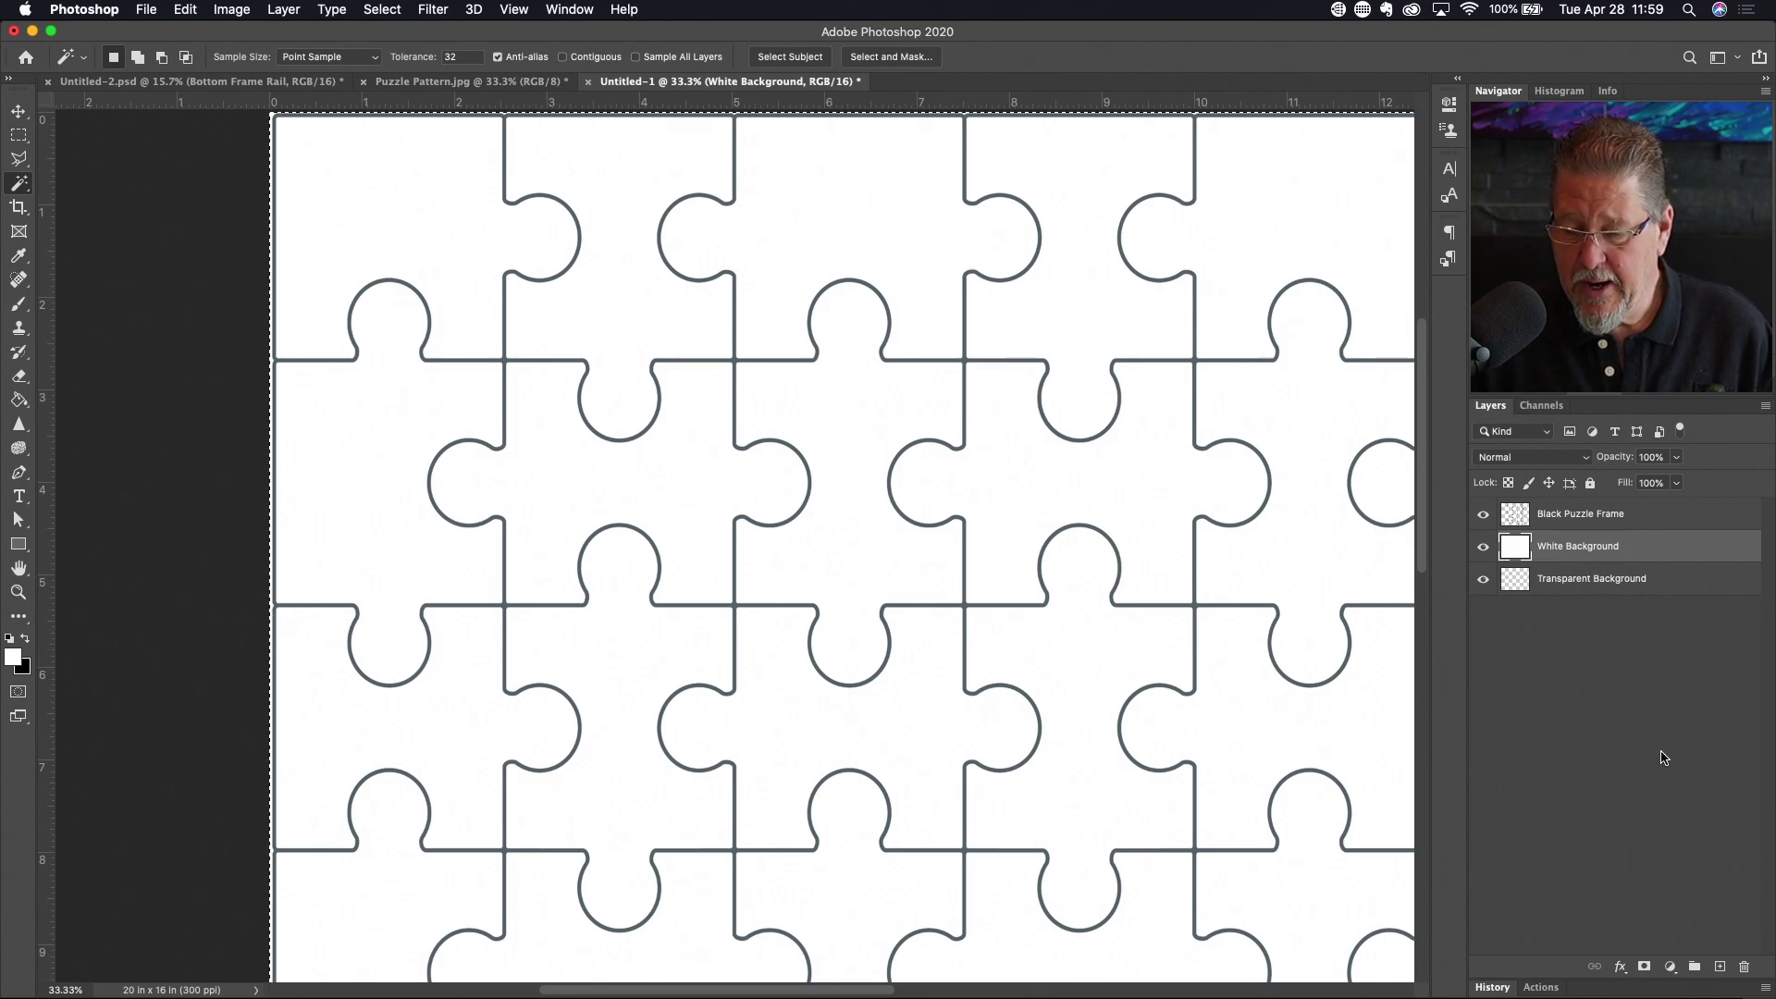
Clear the selection and select the outlines on the Black Puzzle Frame layer with the Magic Wand at tolerance 32
left_click(1644, 521)
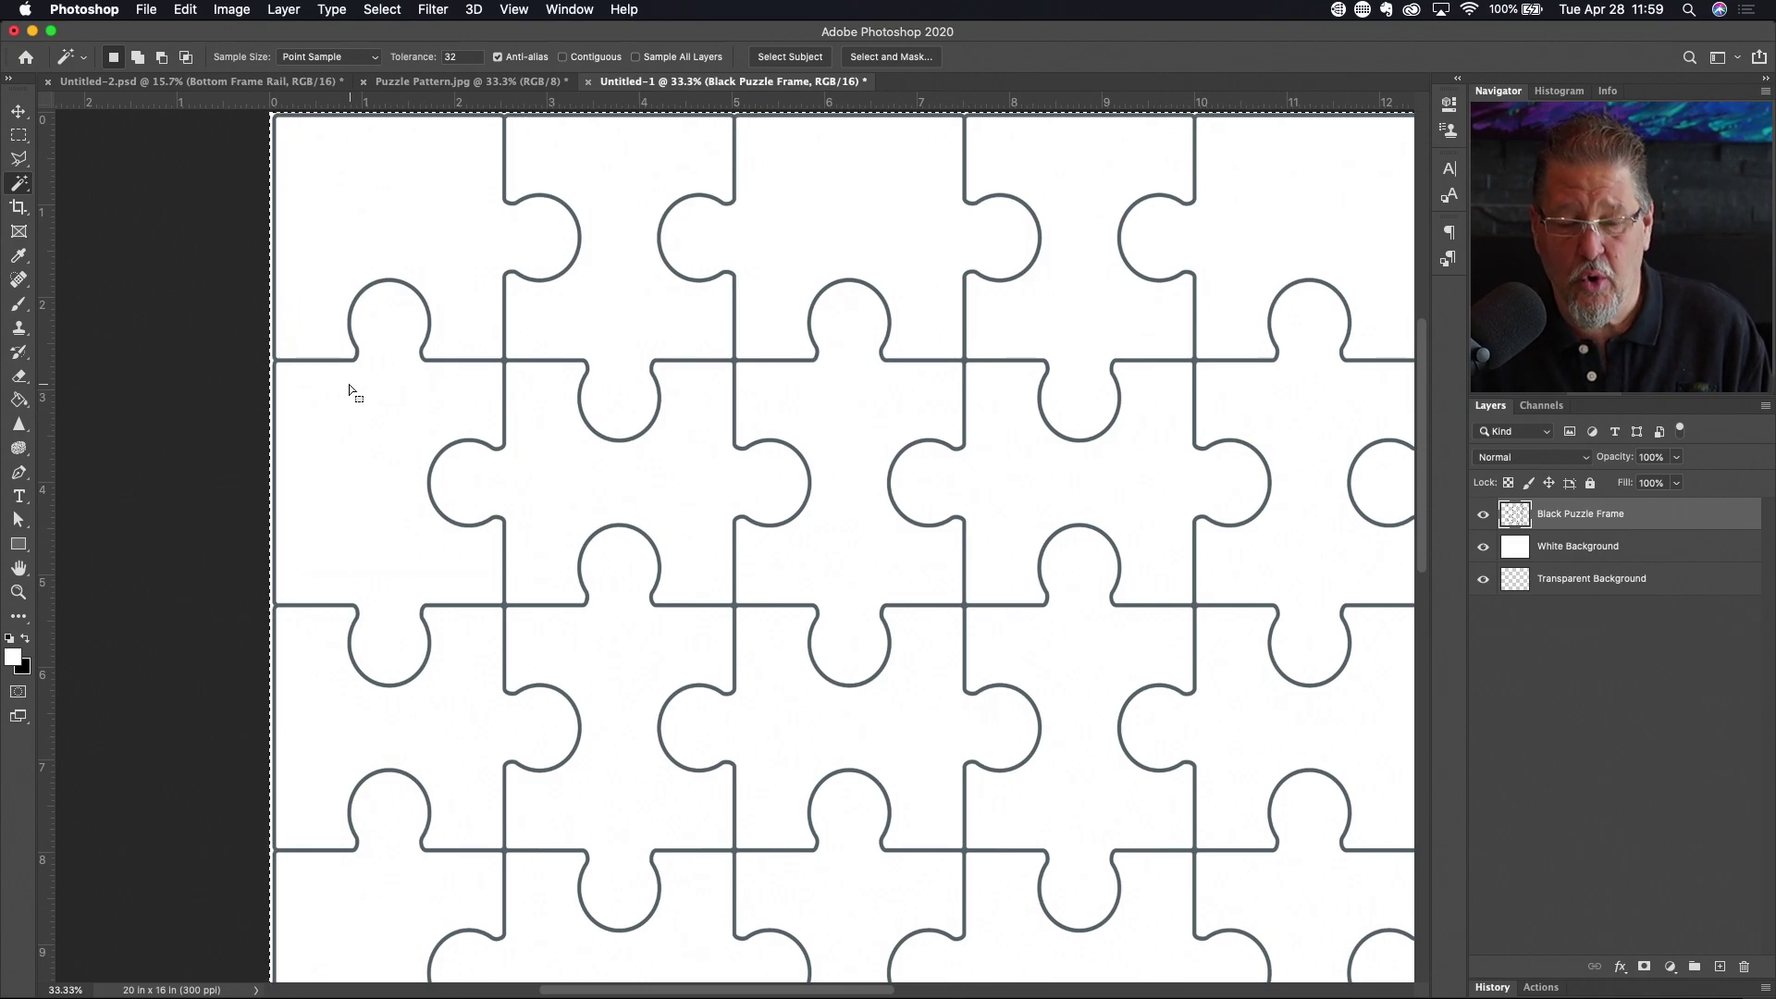
key("super+d")
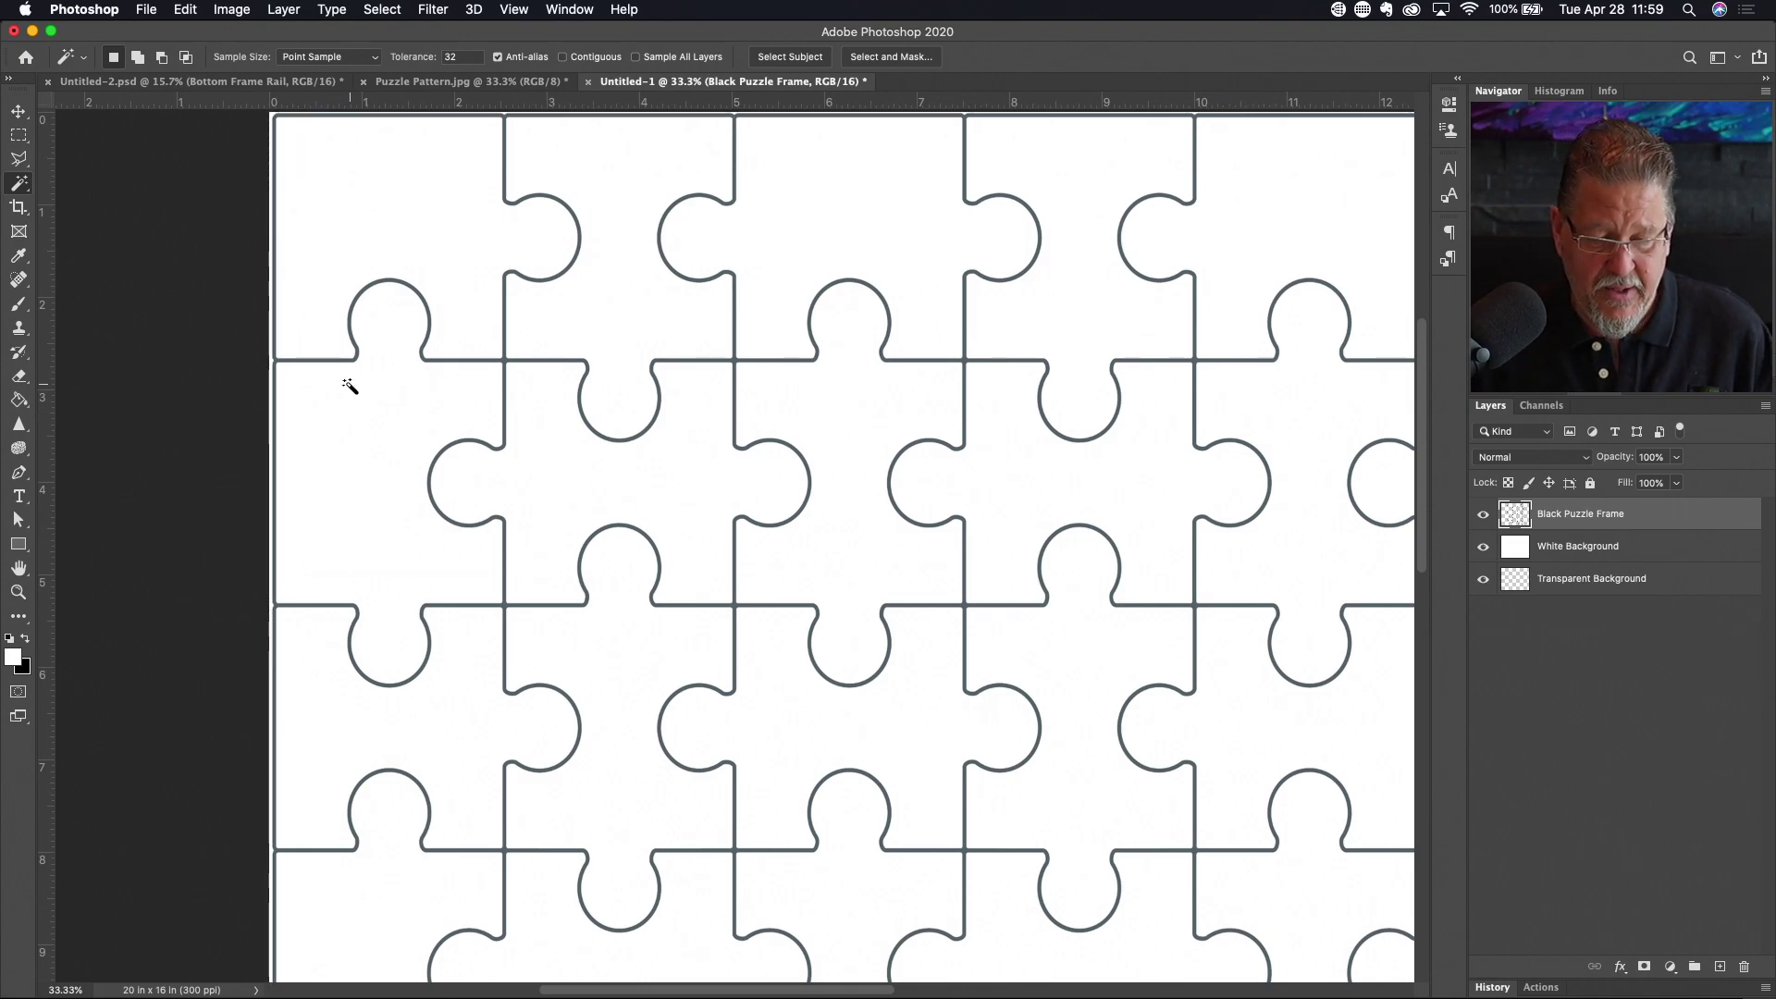
left_click(354, 358)
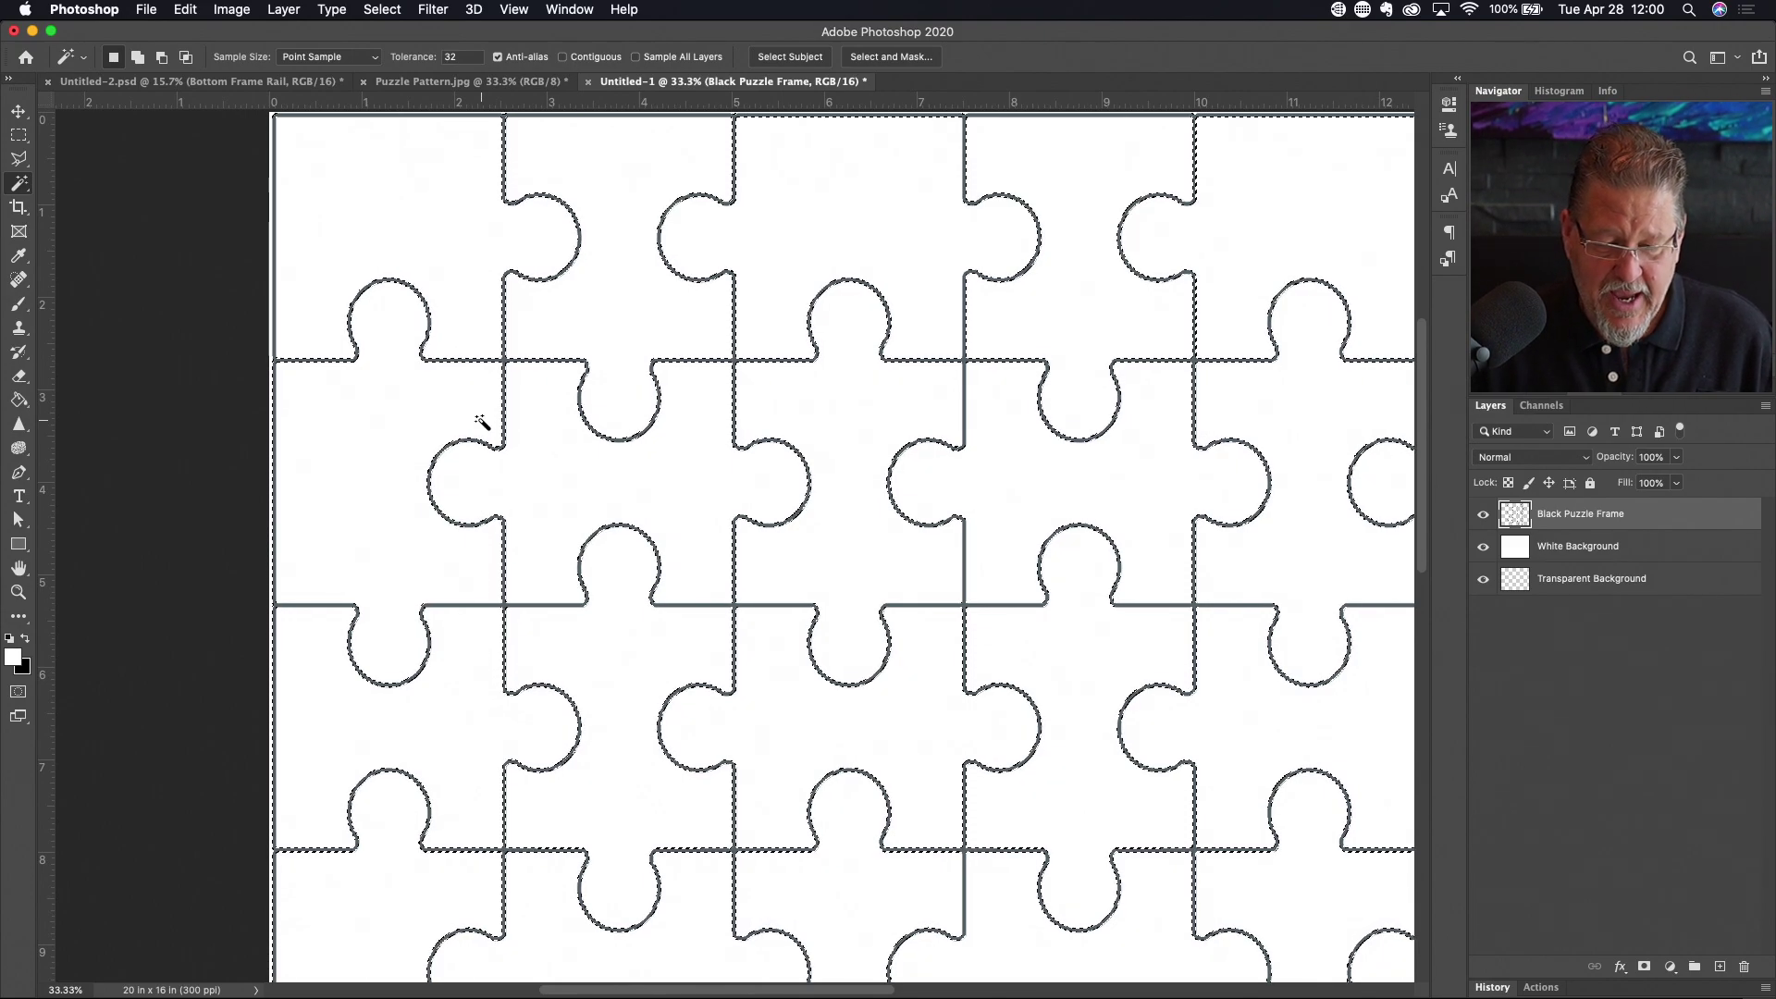
Inspect the outline selection across the puzzle for line segments that were not picked up
scroll(888, 457, "down", 10)
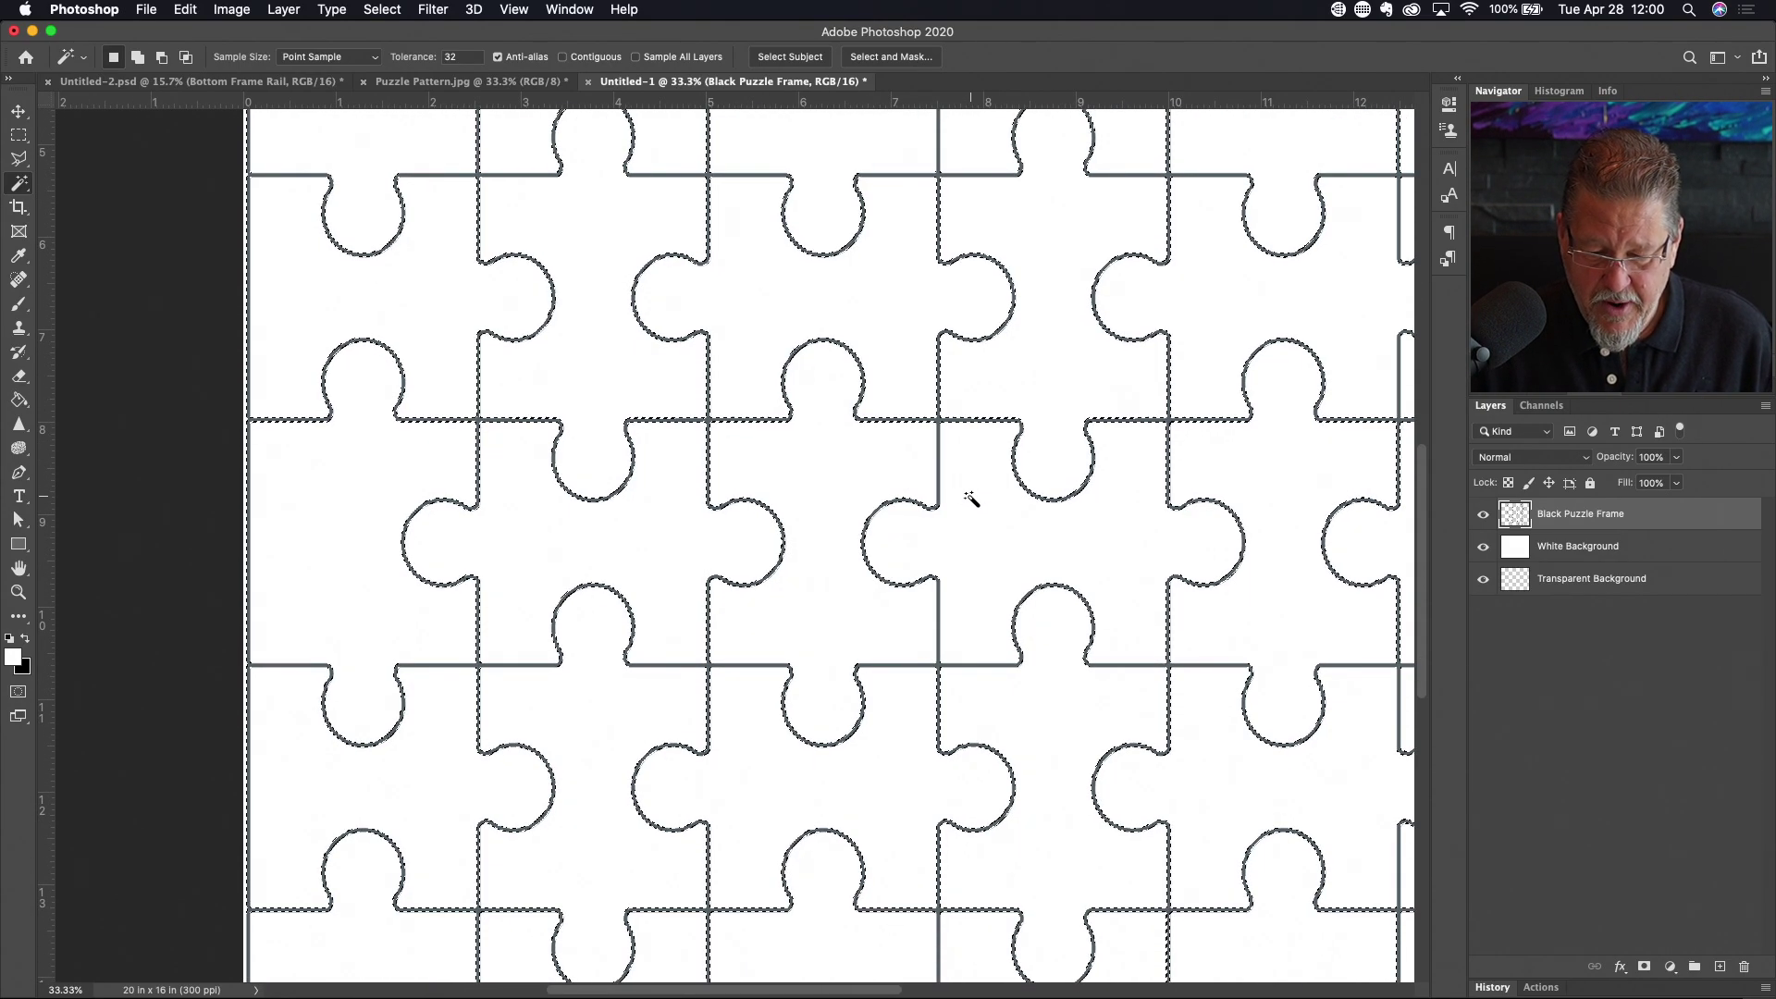
scroll(969, 513, "left", 2)
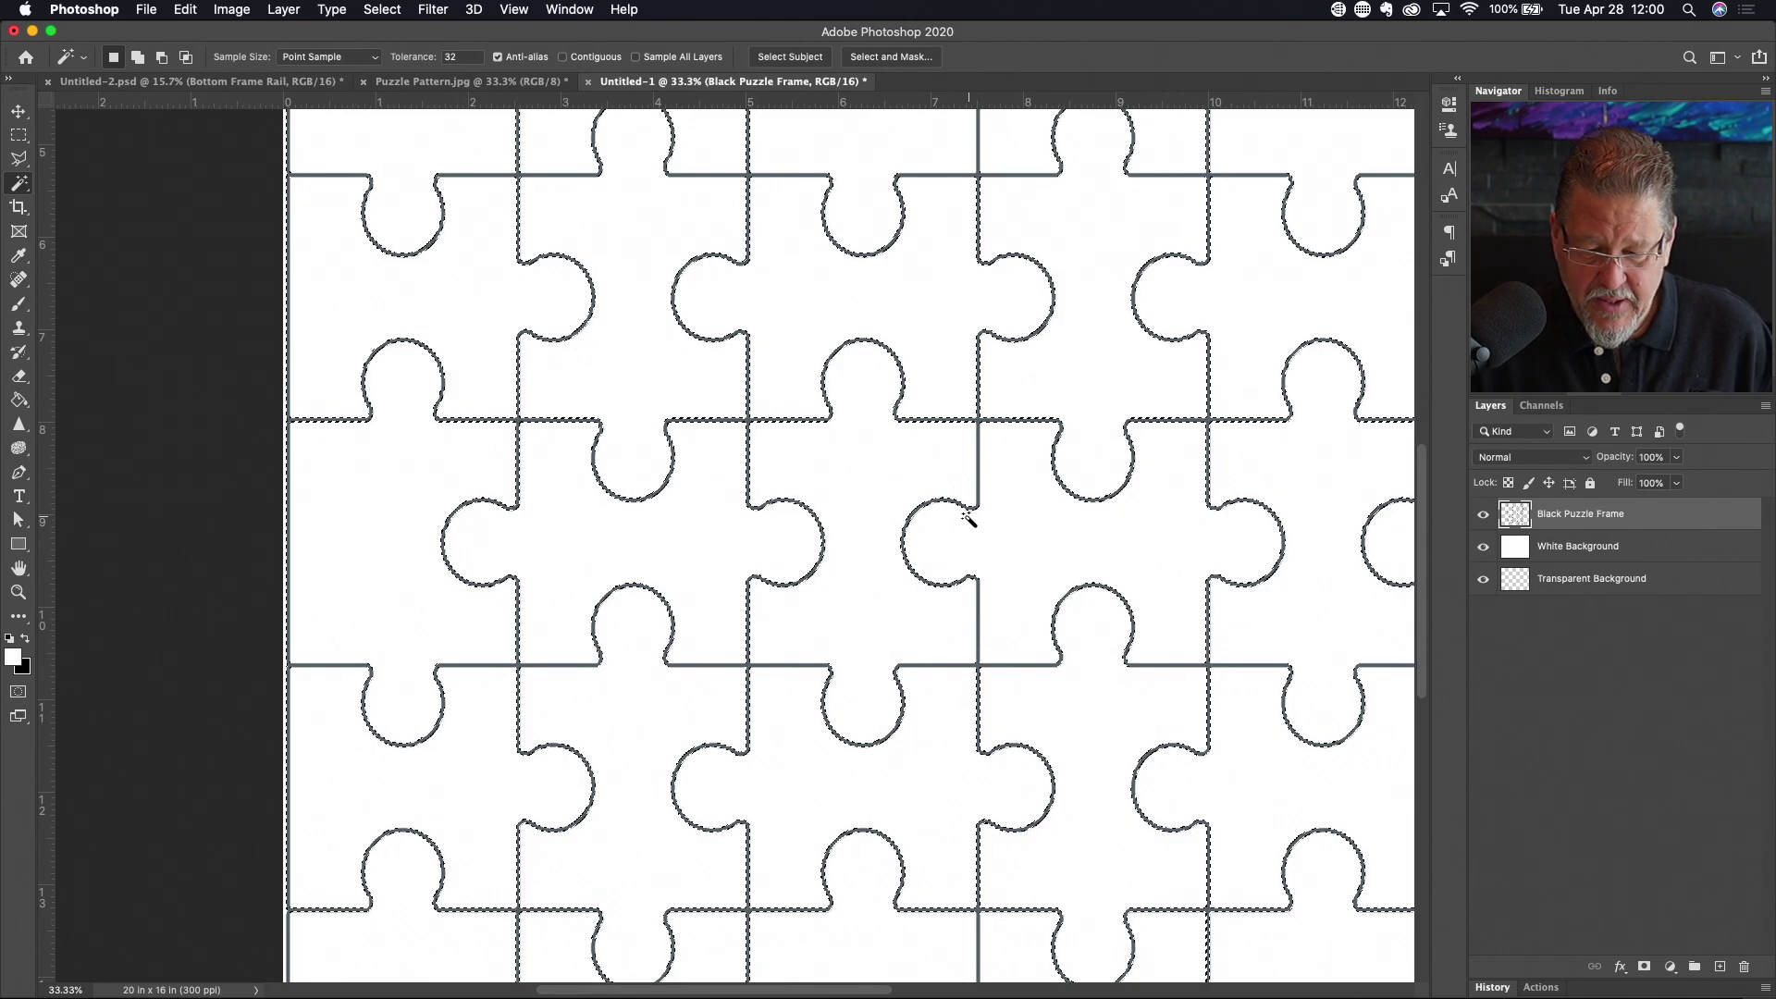
scroll(971, 514, "down", 2)
scroll(979, 499, "up", 20)
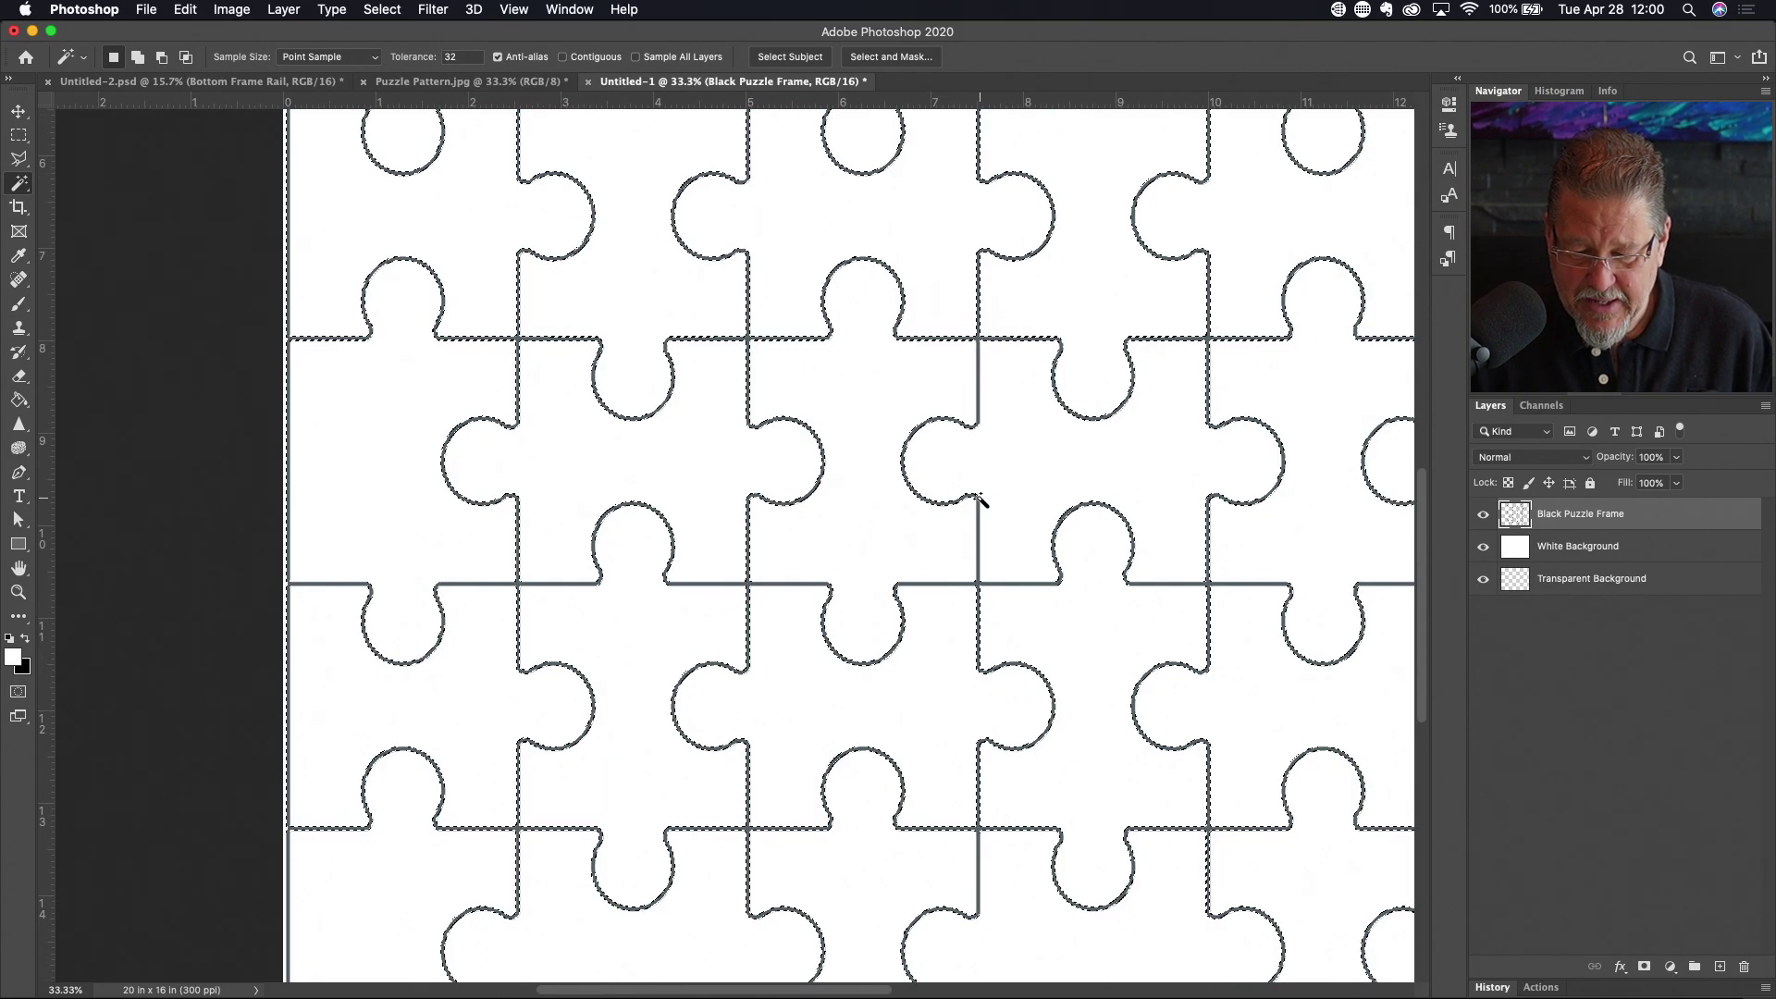
scroll(978, 499, "down", 10)
scroll(980, 500, "down", 2)
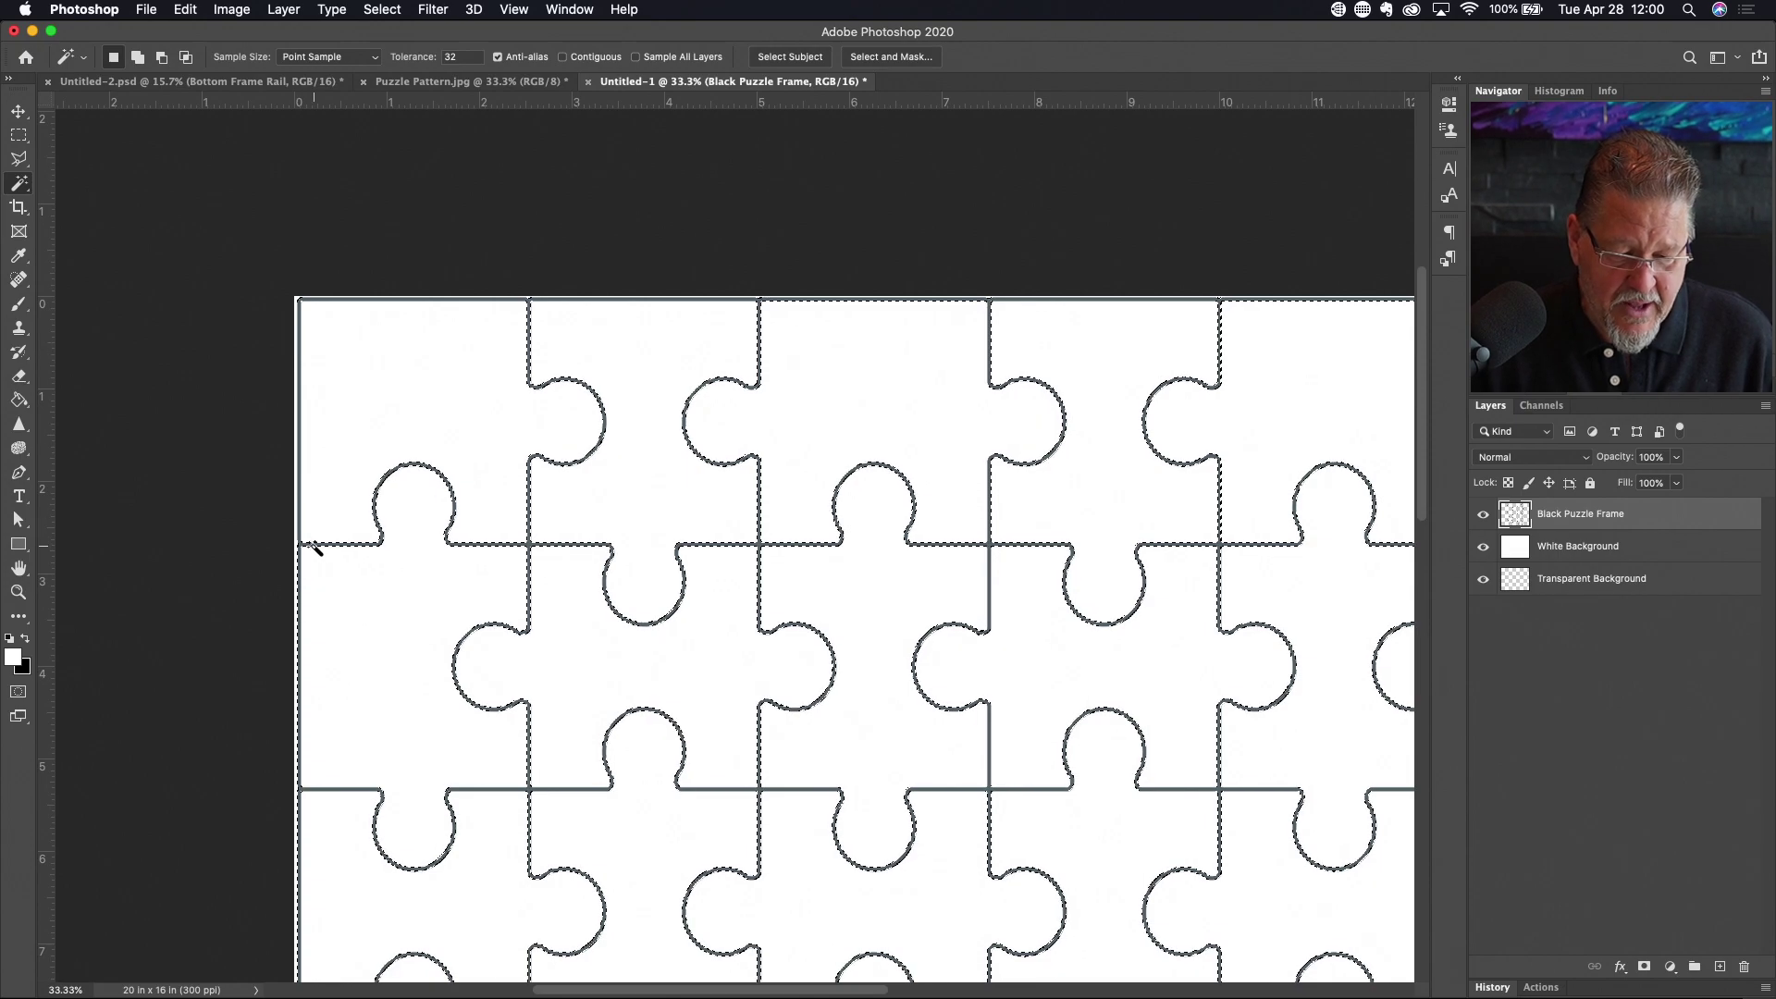
scroll(425, 518, "down", 3)
scroll(424, 518, "right", 2)
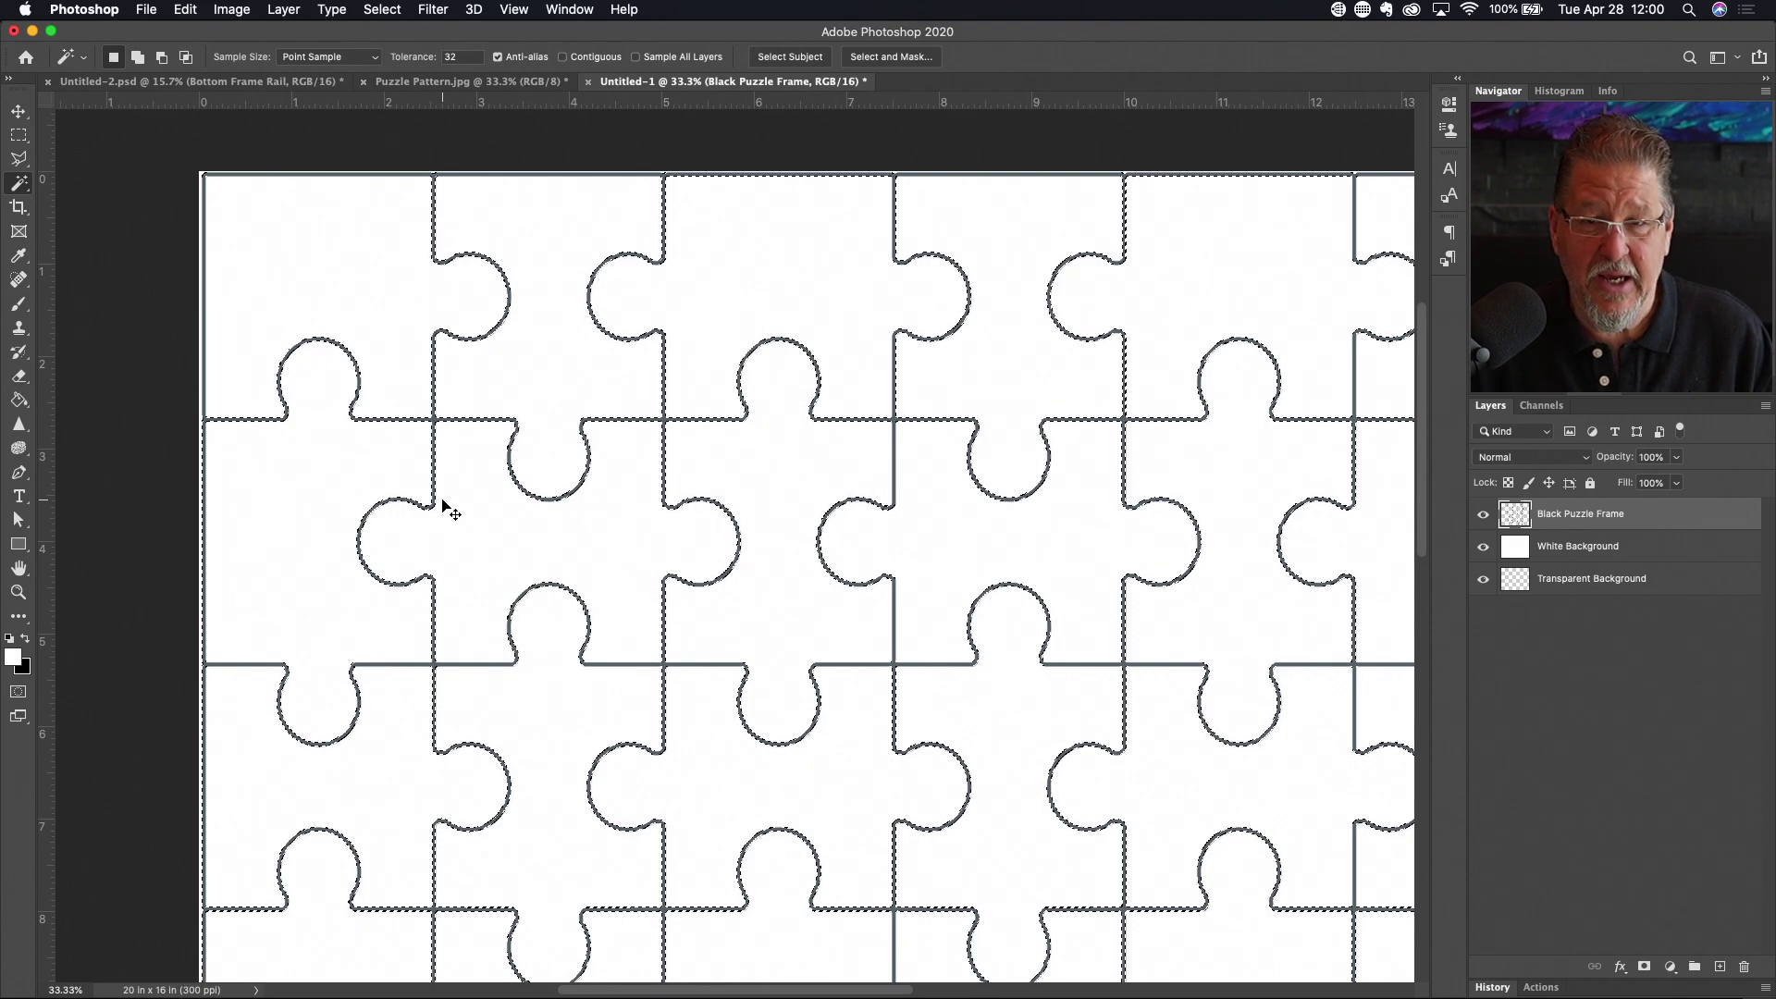
Deselect and reselect the black puzzle outlines with the Magic Wand tolerance raised to 64
key("super+d")
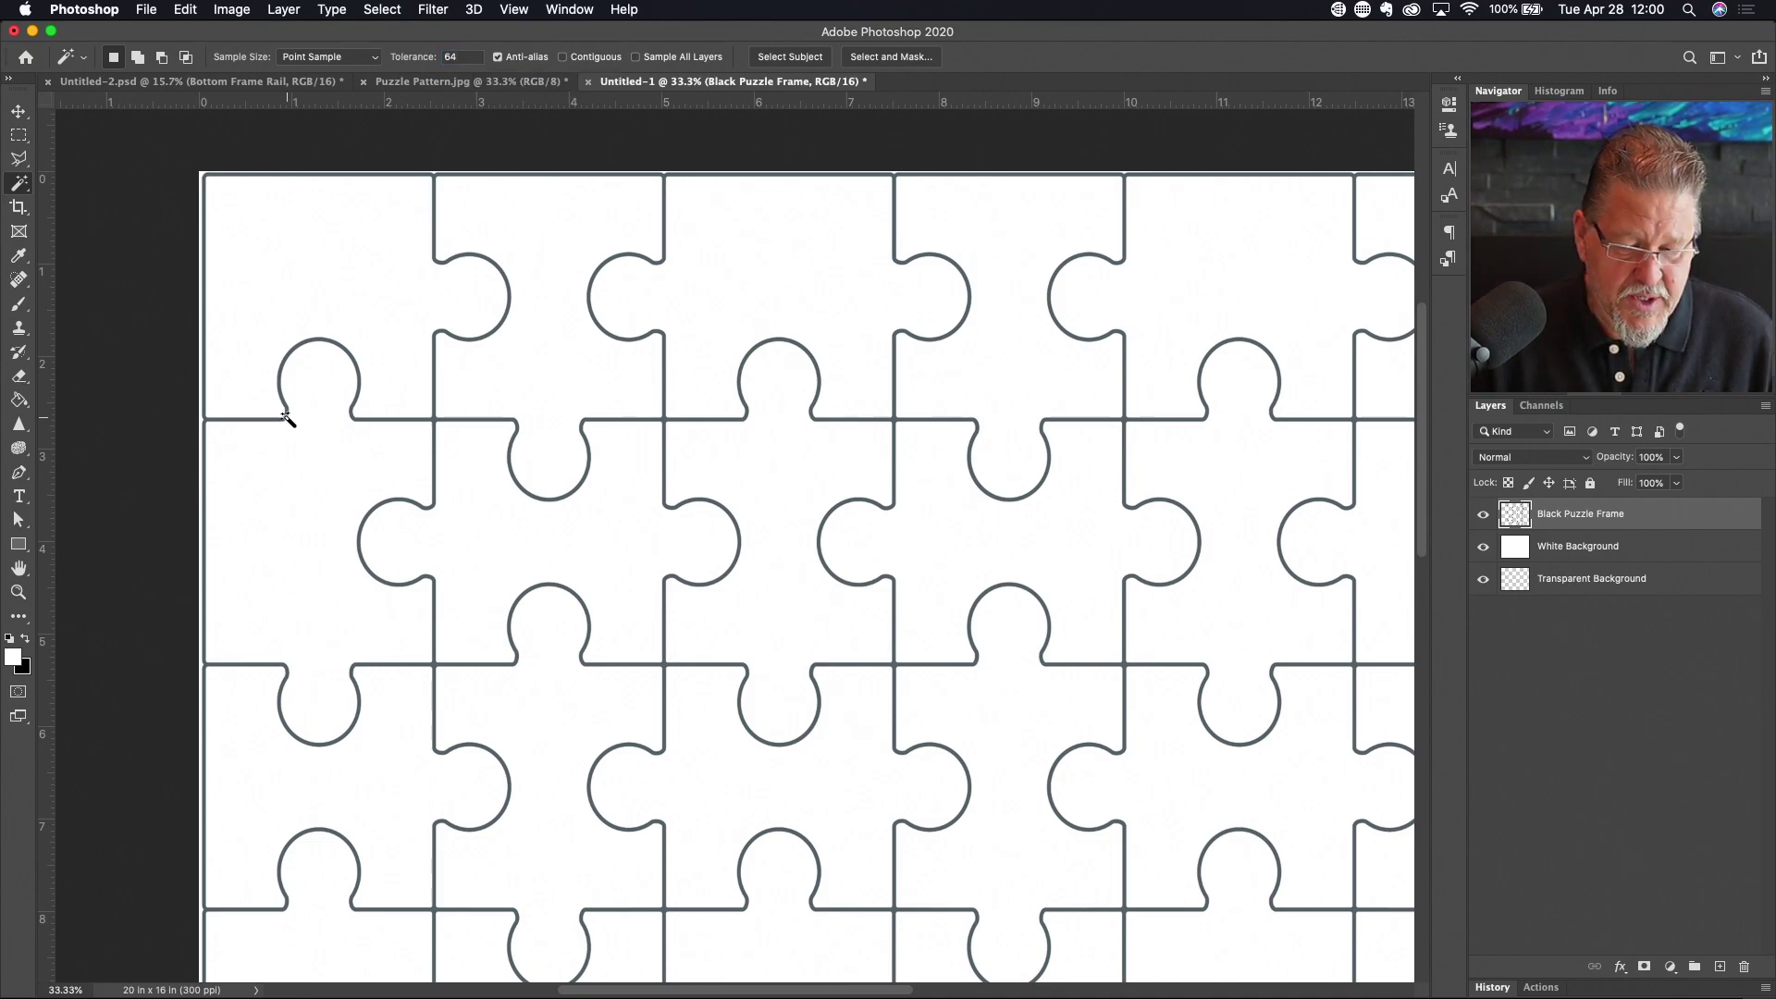
left_click(287, 418)
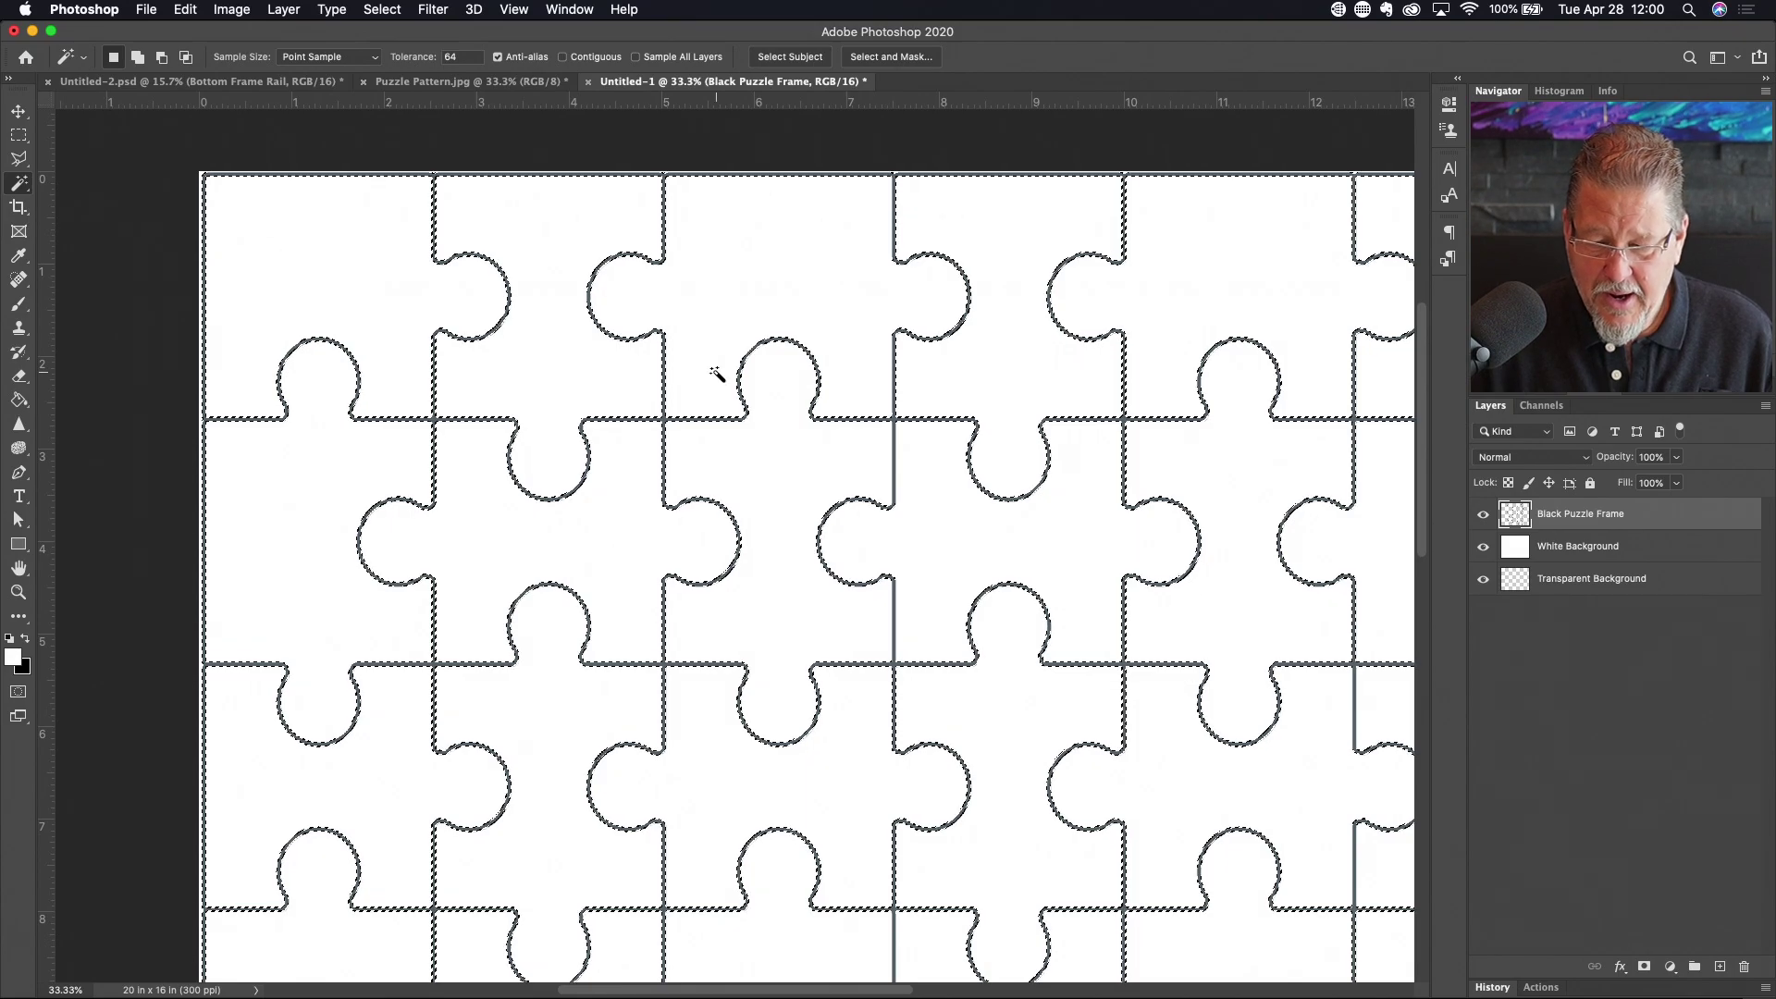
Check the new outline selection along the puzzle's edges and lower corners for completeness
scroll(717, 375, "down", 10)
scroll(717, 375, "right", 7)
scroll(717, 374, "down", 10)
scroll(717, 375, "right", 8)
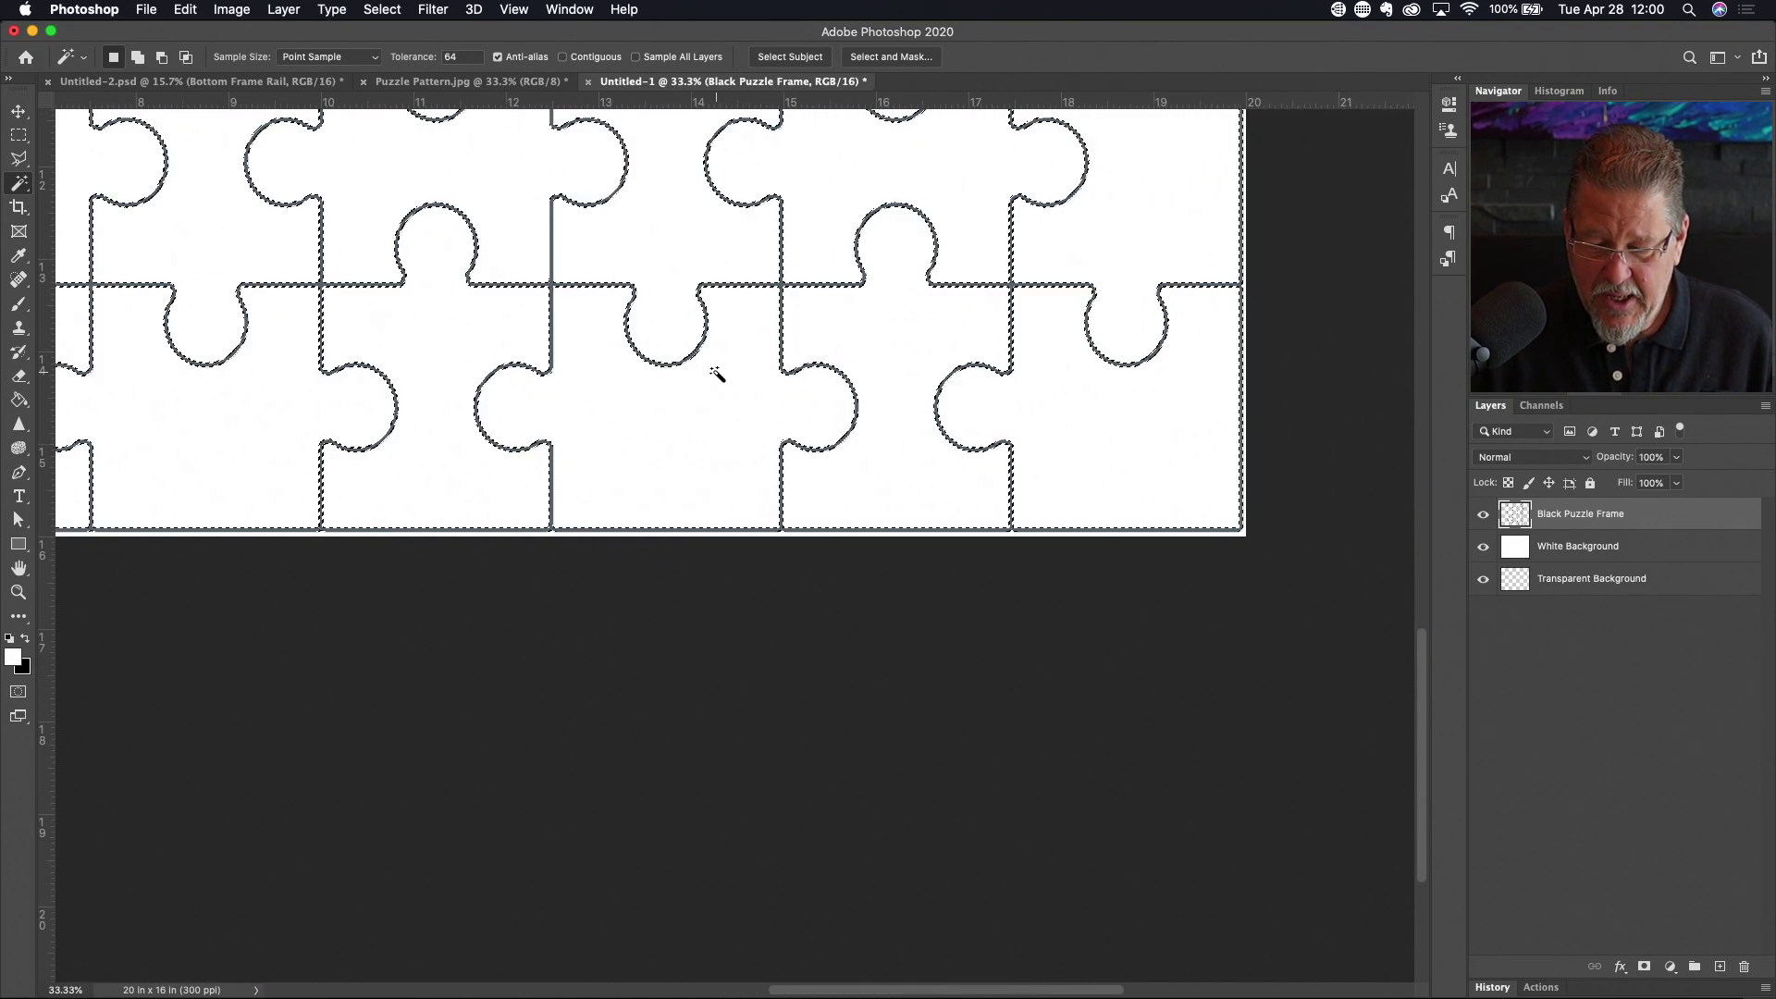
scroll(717, 375, "left", 12)
scroll(717, 375, "up", 2)
key("ctrl+d")
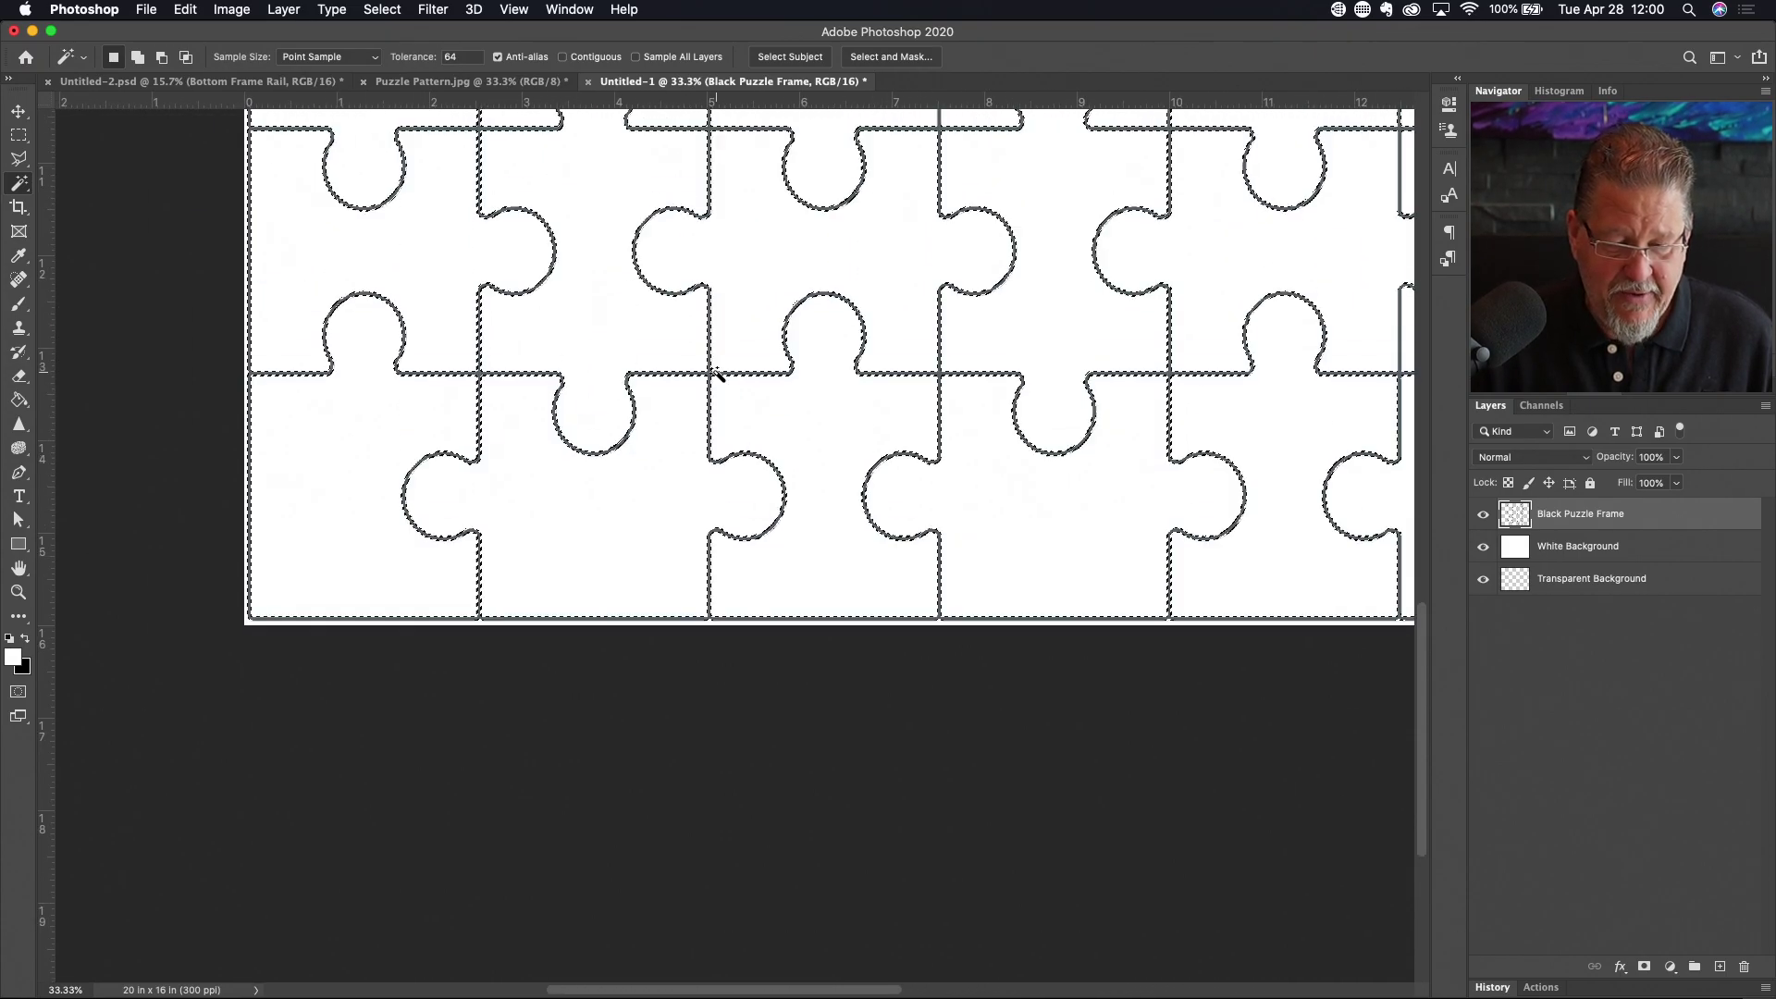
scroll(717, 375, "up", 15)
scroll(716, 374, "right", 1)
left_click(716, 374)
scroll(717, 374, "right", 1)
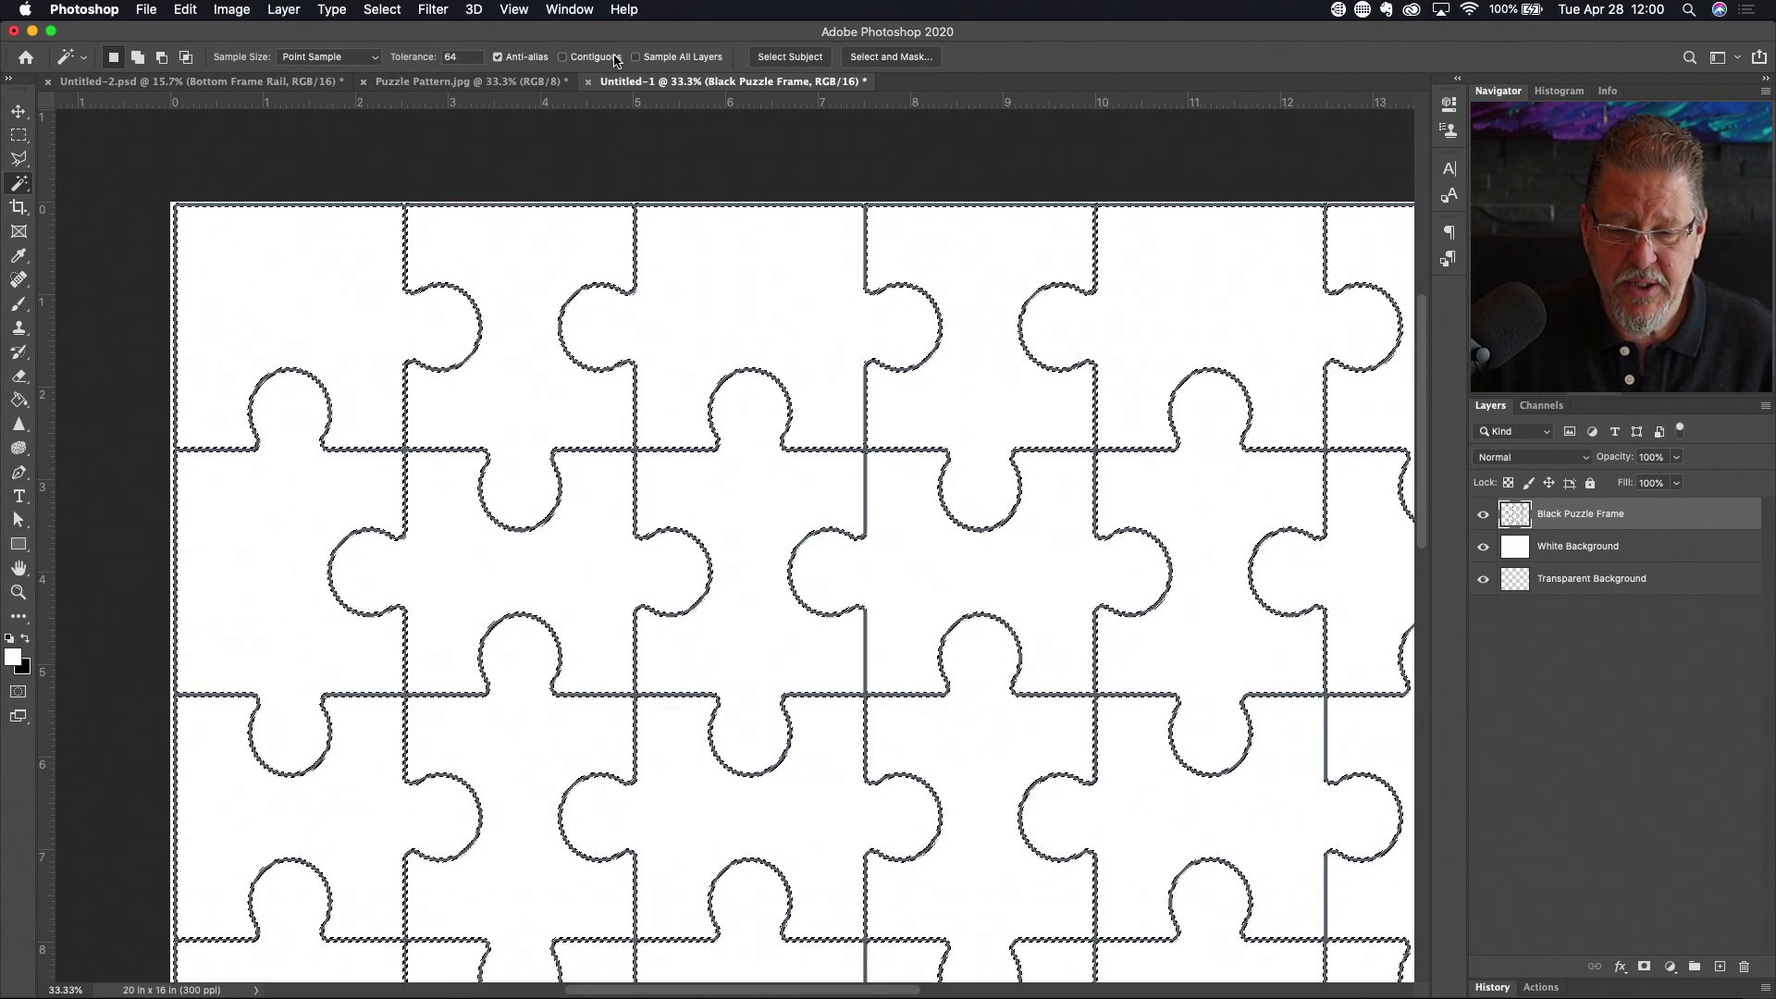
Expand the puzzle outline selection by 1 pixel
left_click(382, 9)
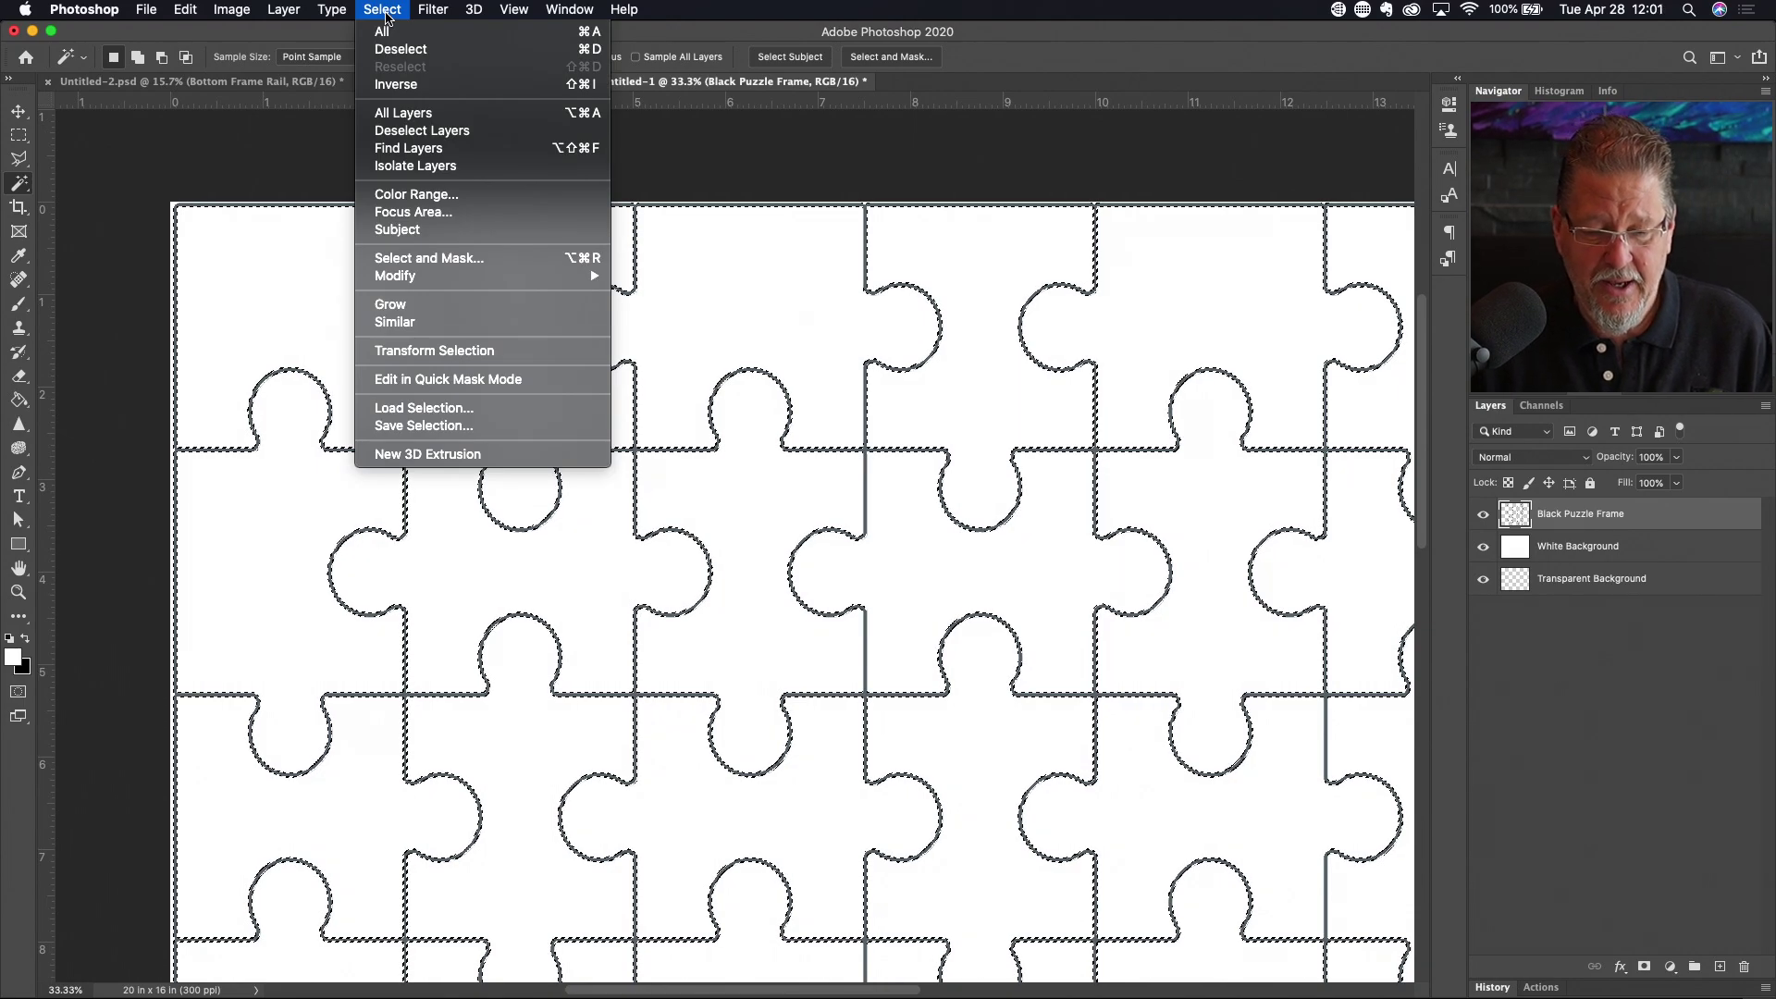
mouse_move(414, 280)
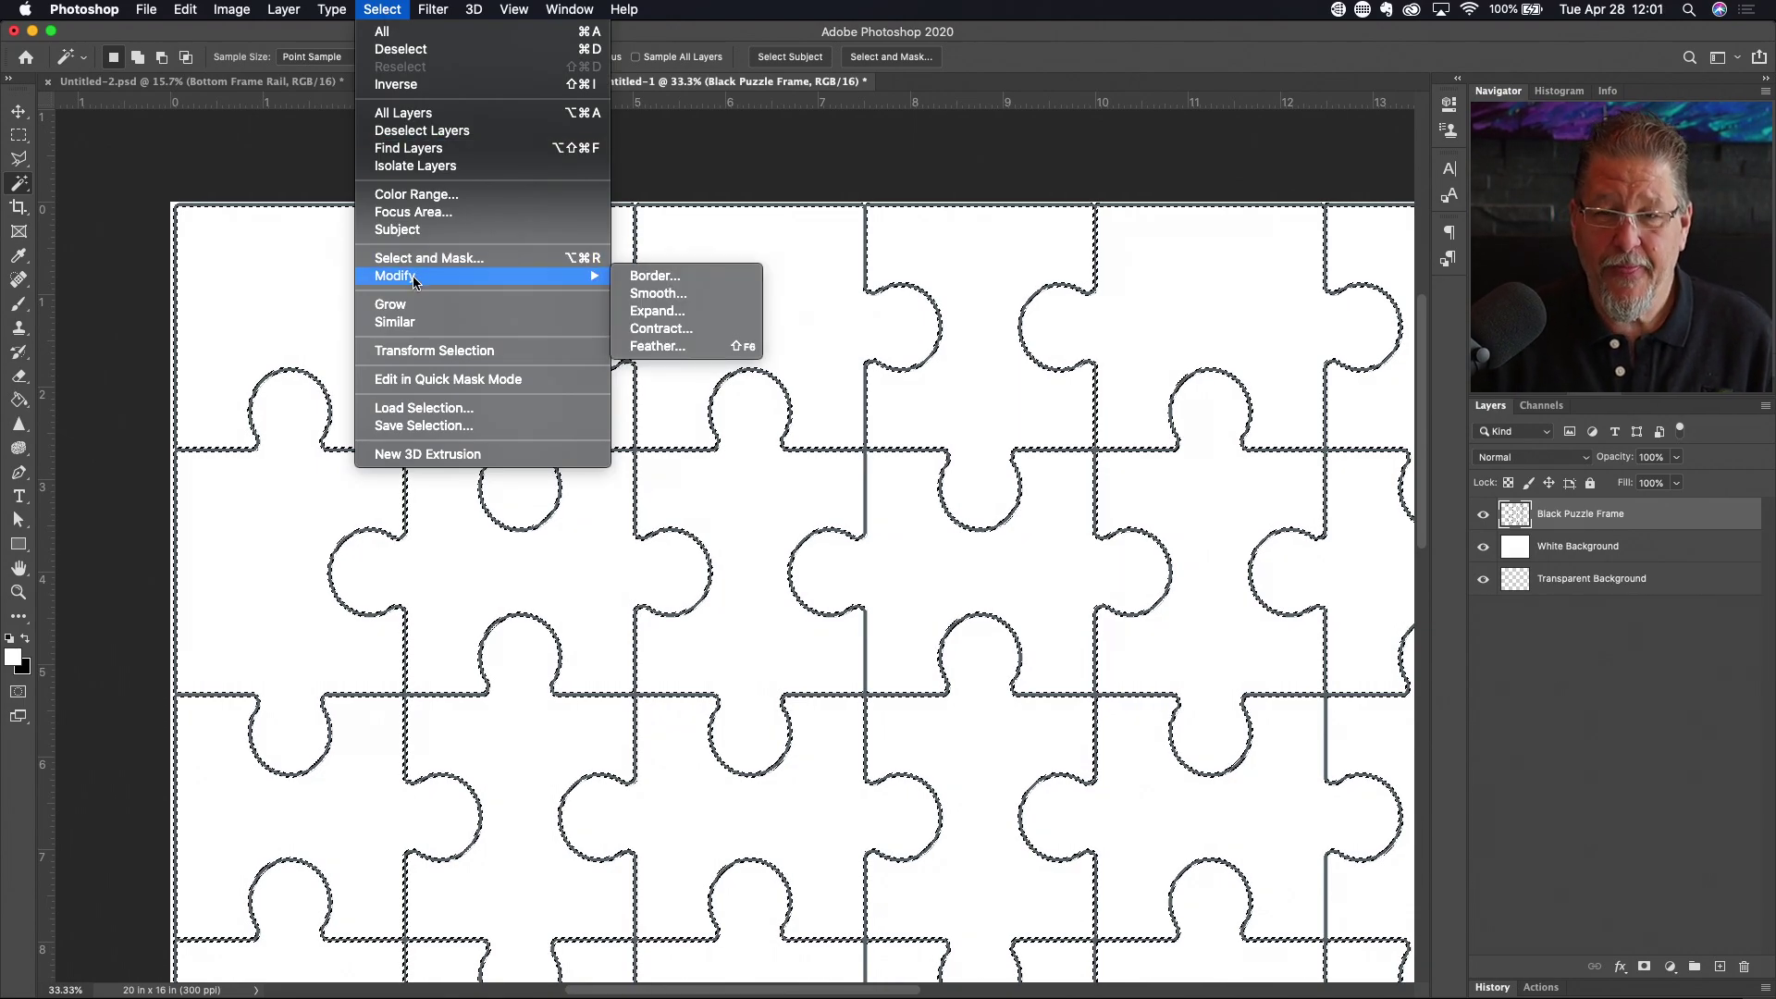
left_click(647, 303)
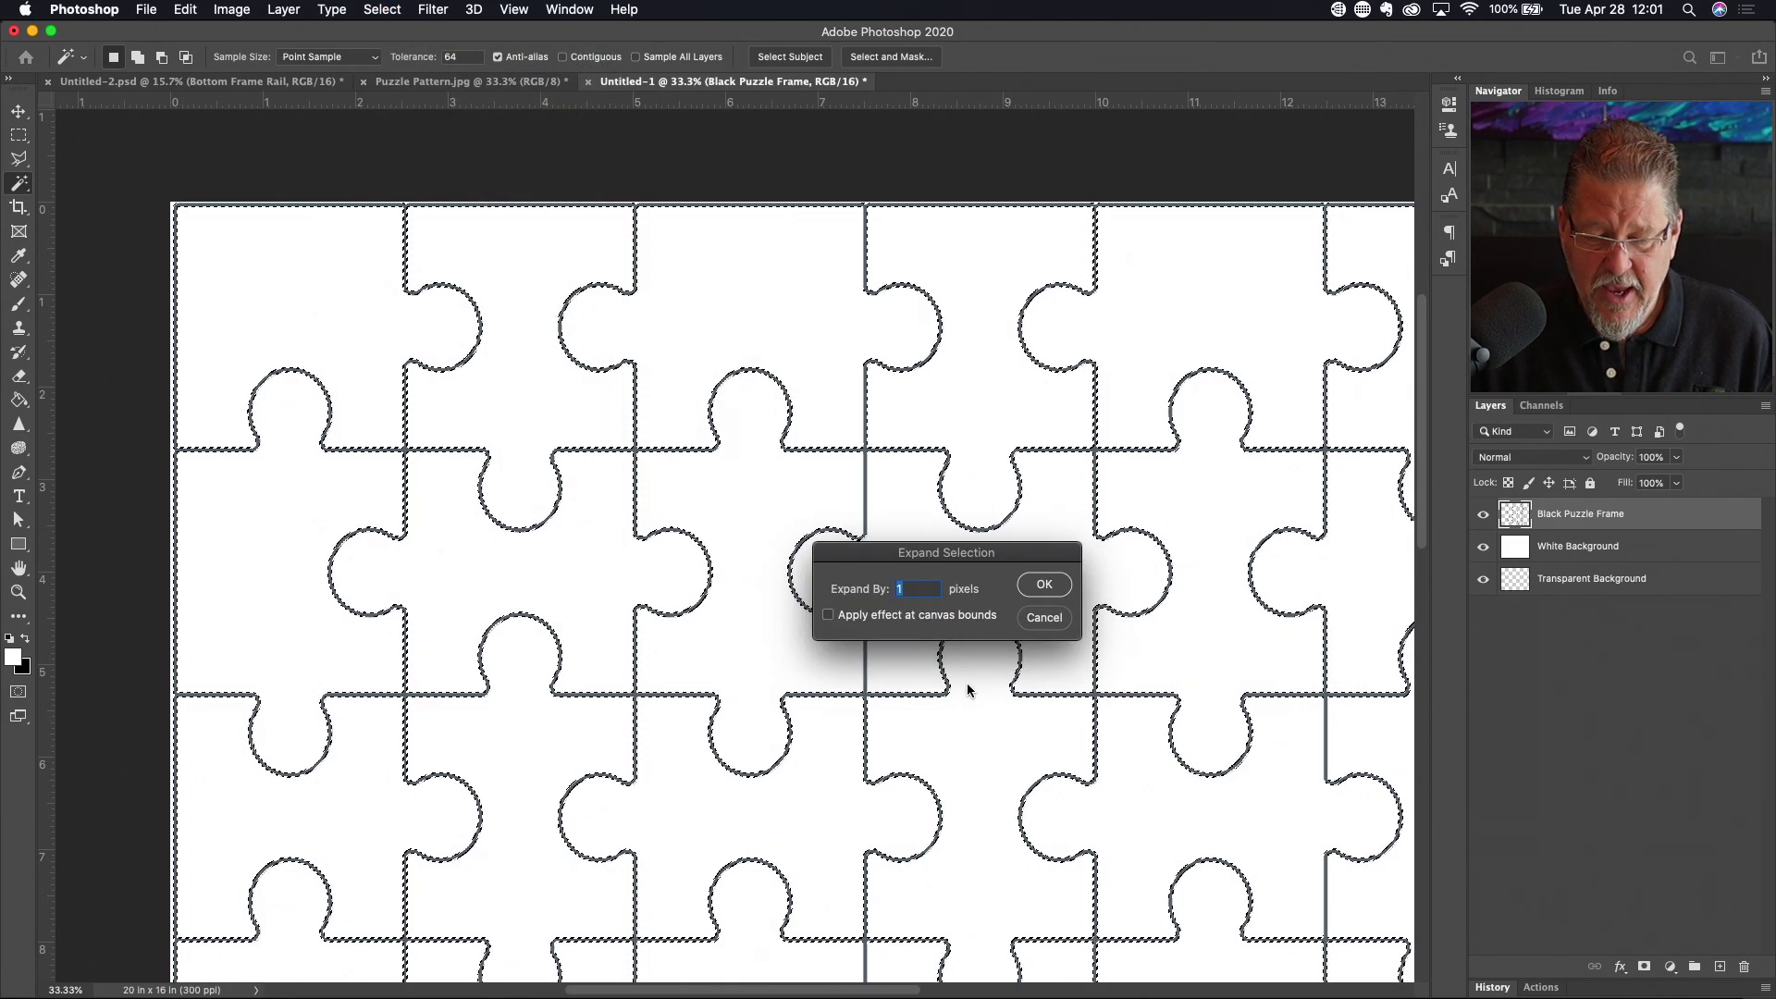
left_click(1045, 584)
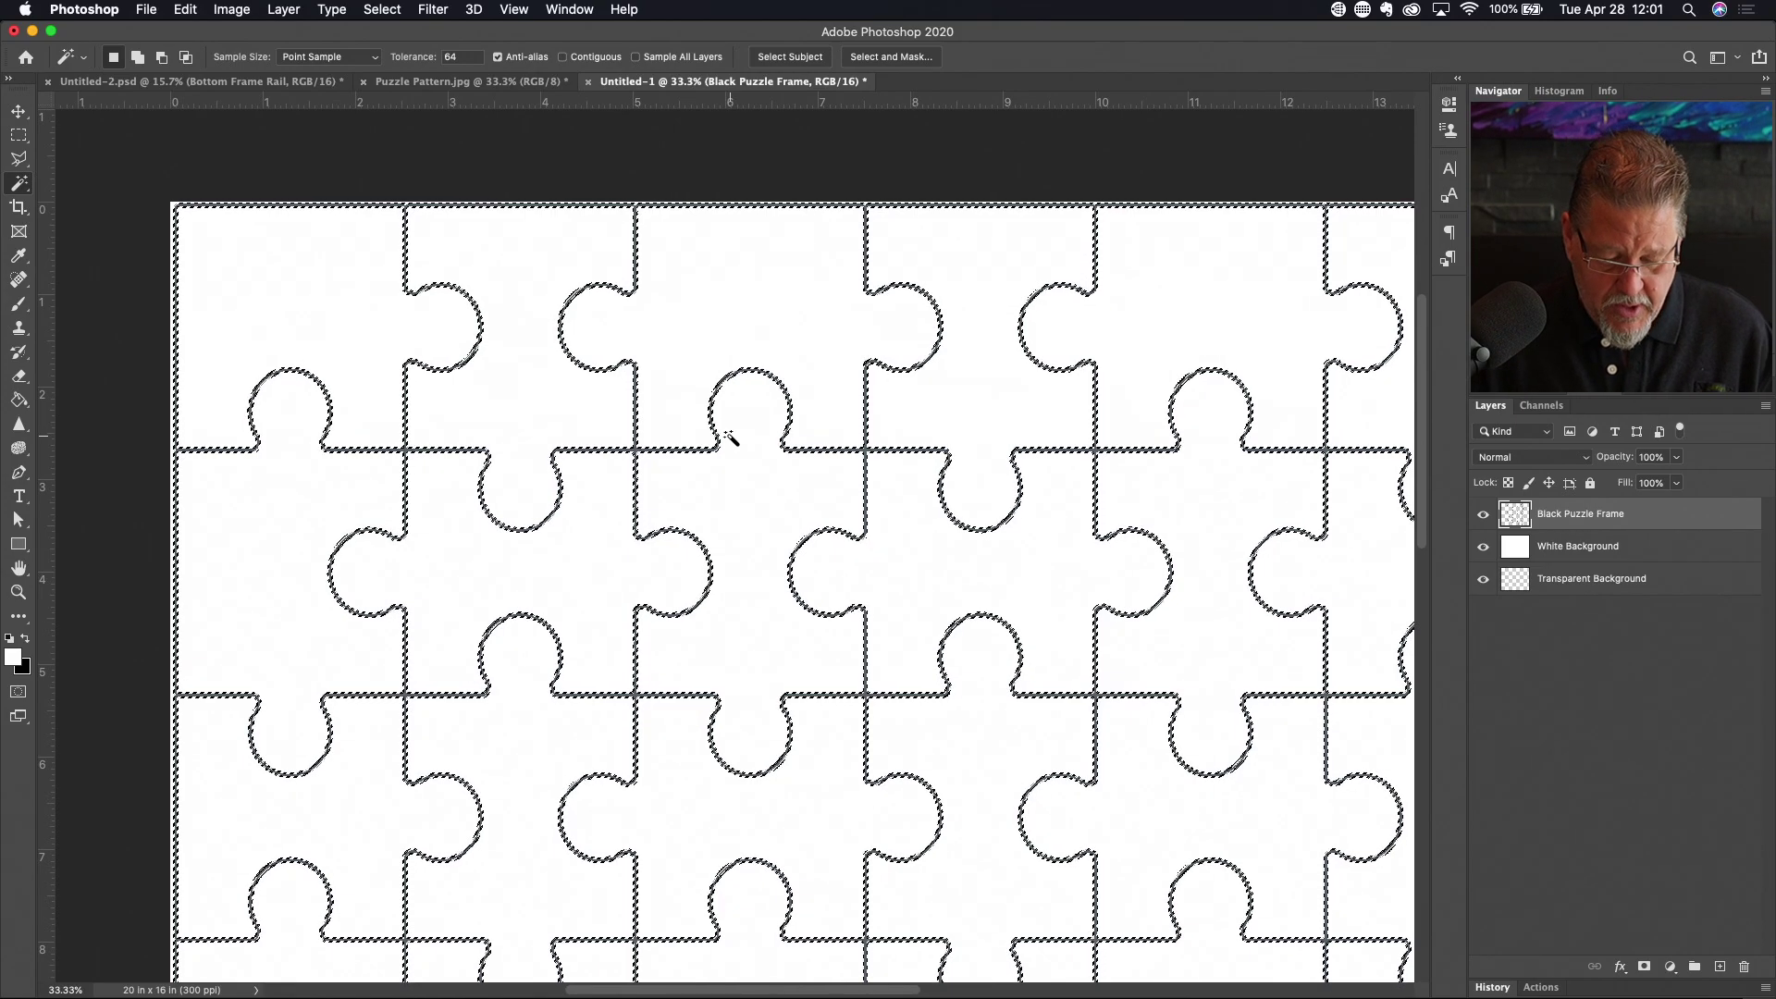
Fill the selected outlines with black on the Black Puzzle Frame layer using the Paint Bucket, and clear the selection
key("g")
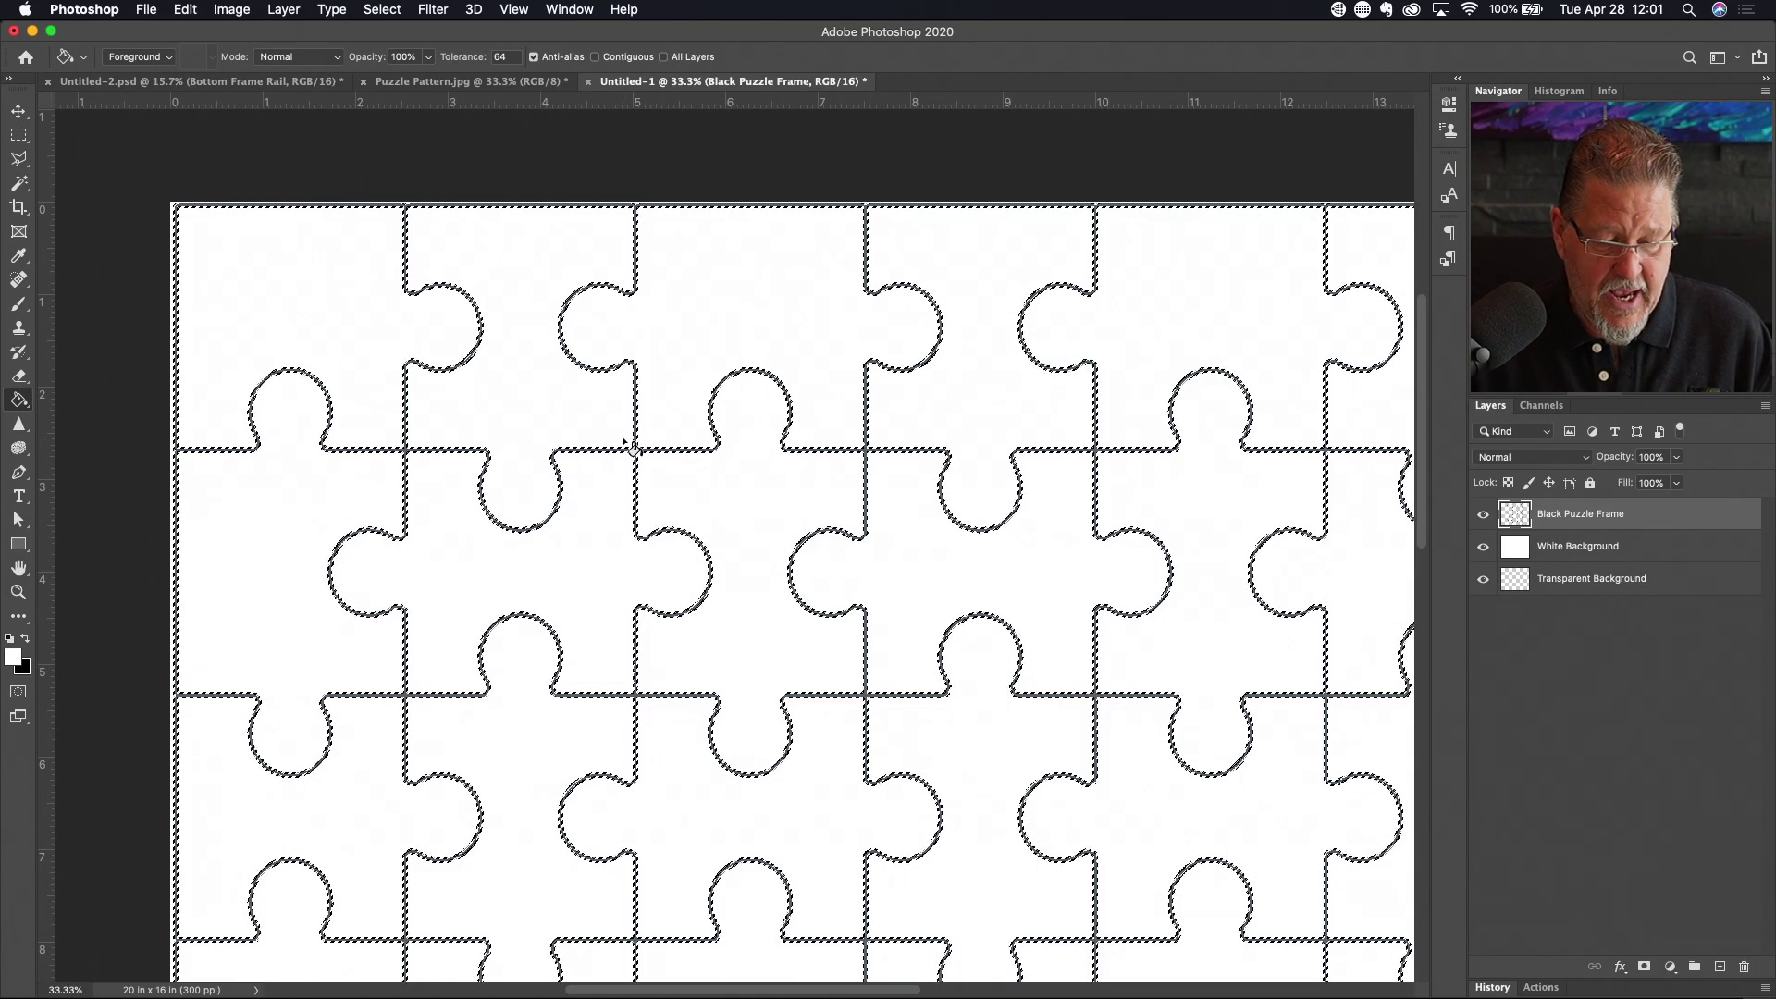
key("x")
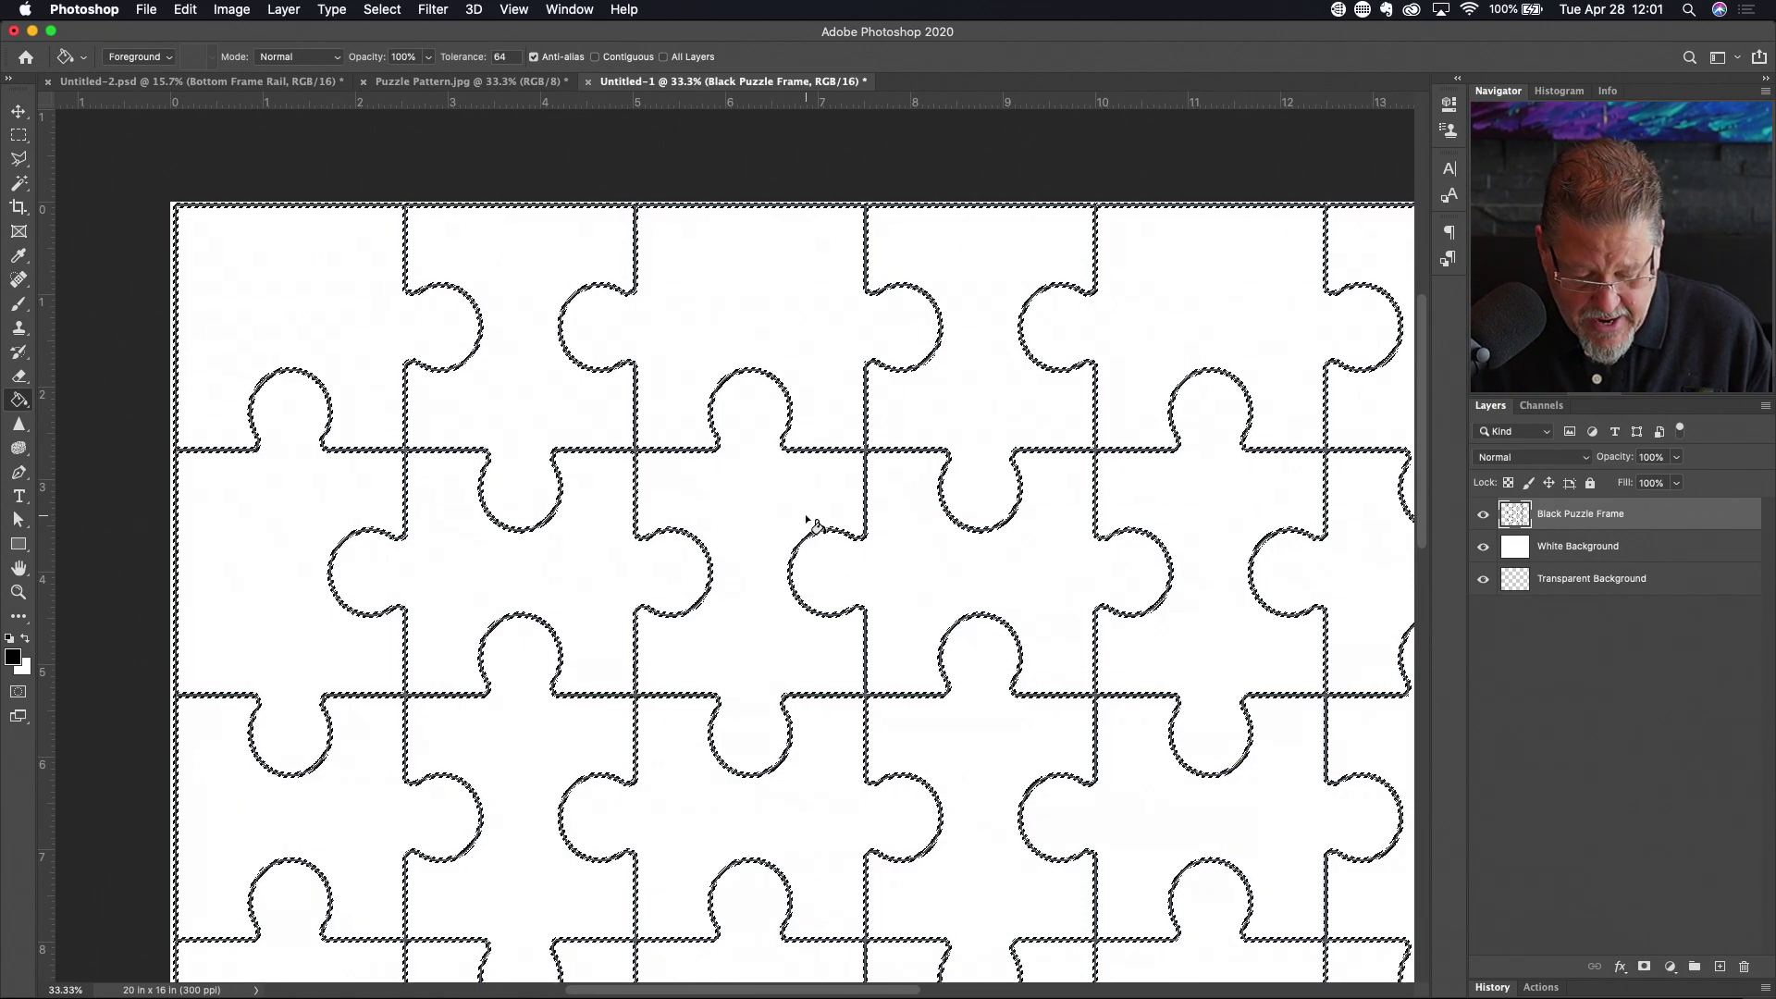
key("super+d")
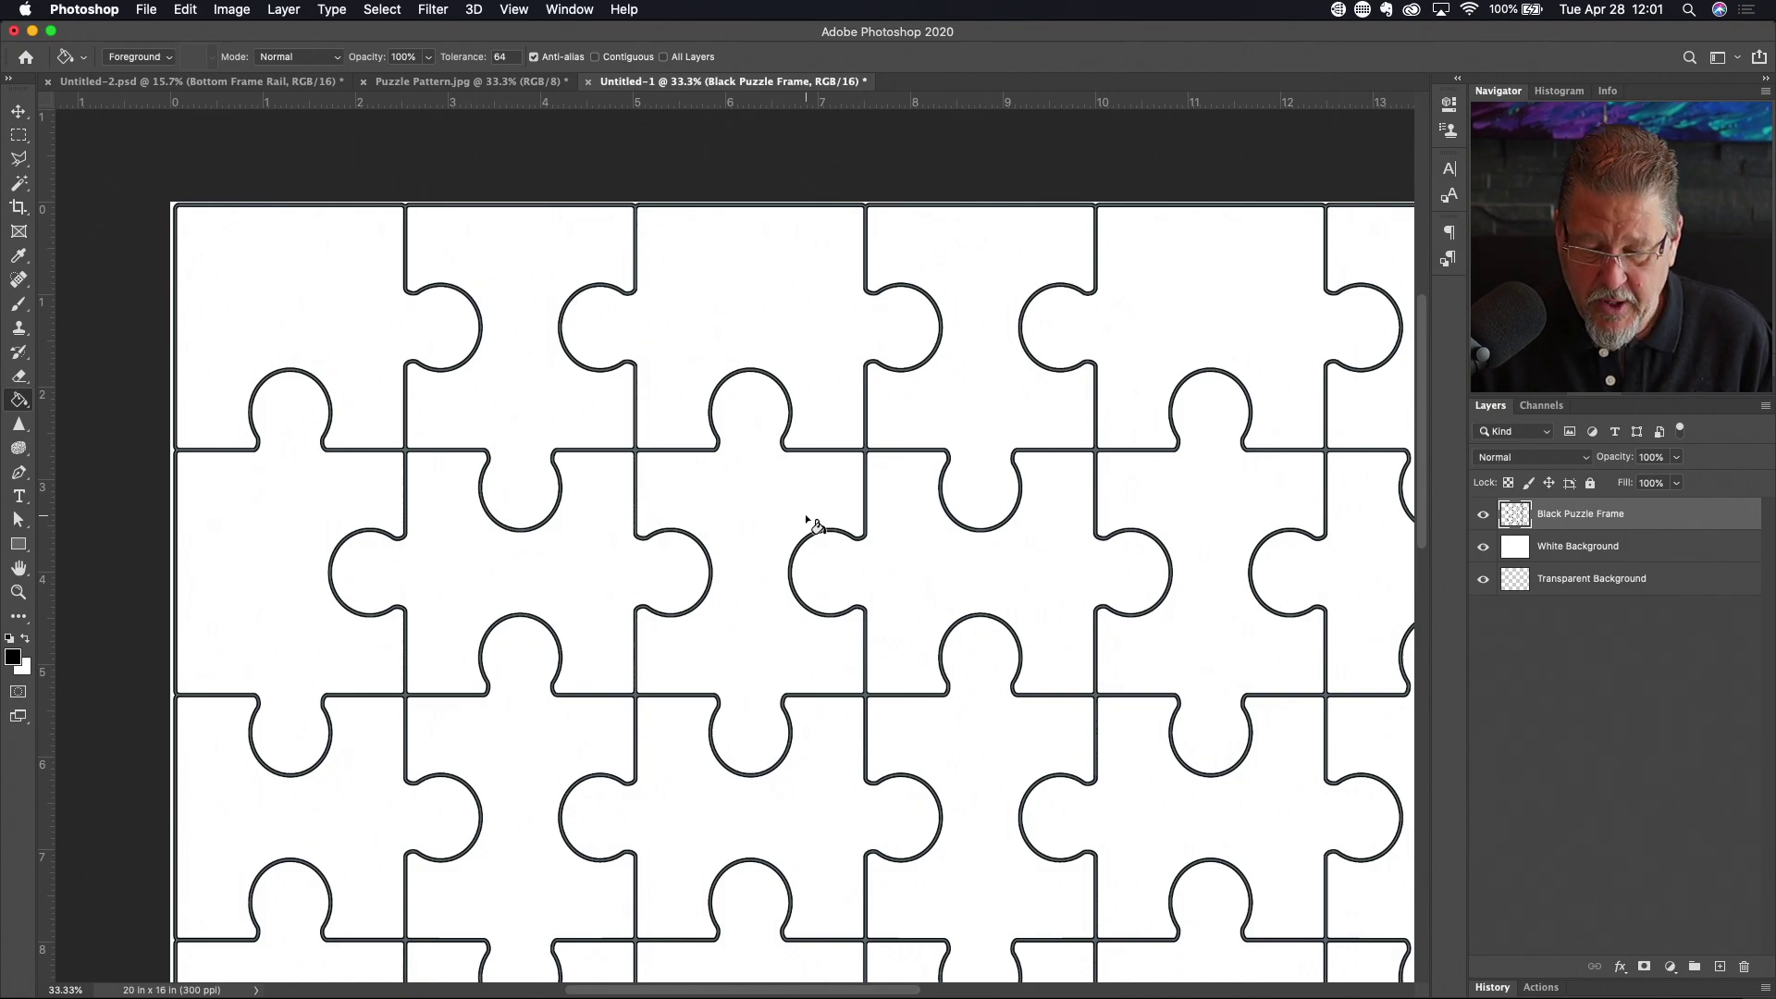
key("super+0")
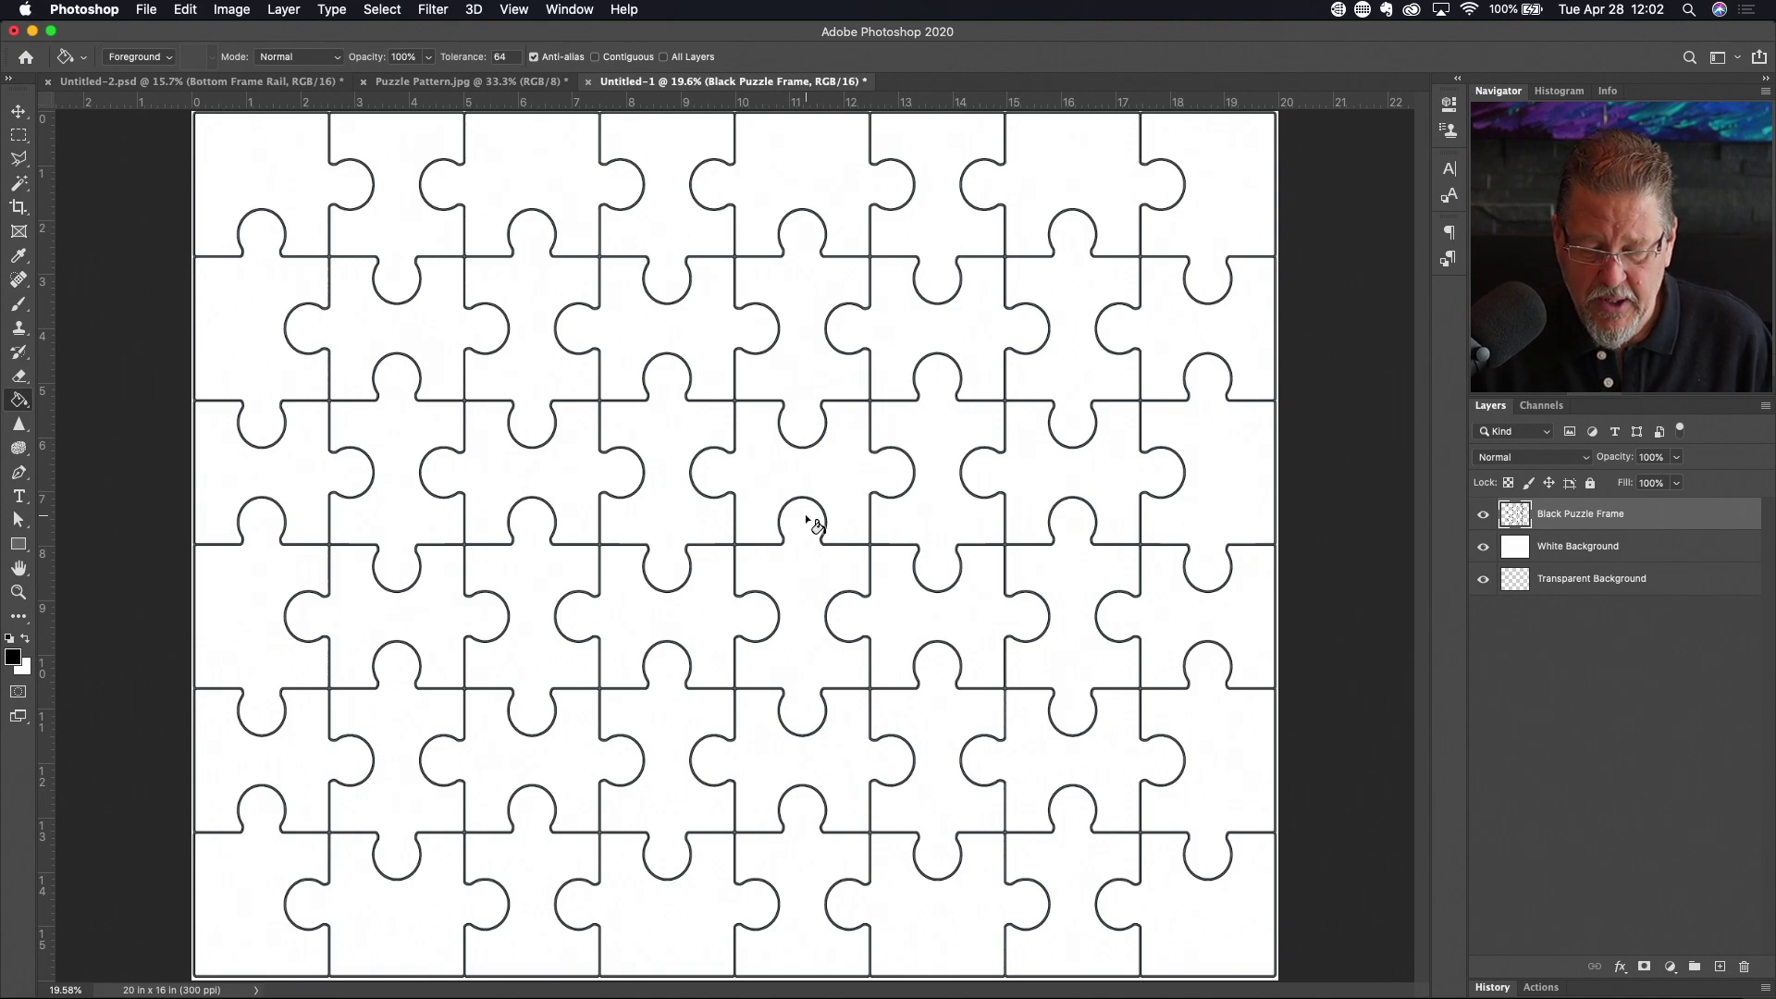
Toggle the White Background layer's visibility to check the filled outlines against transparency, leaving the layer shown
left_click(1483, 549)
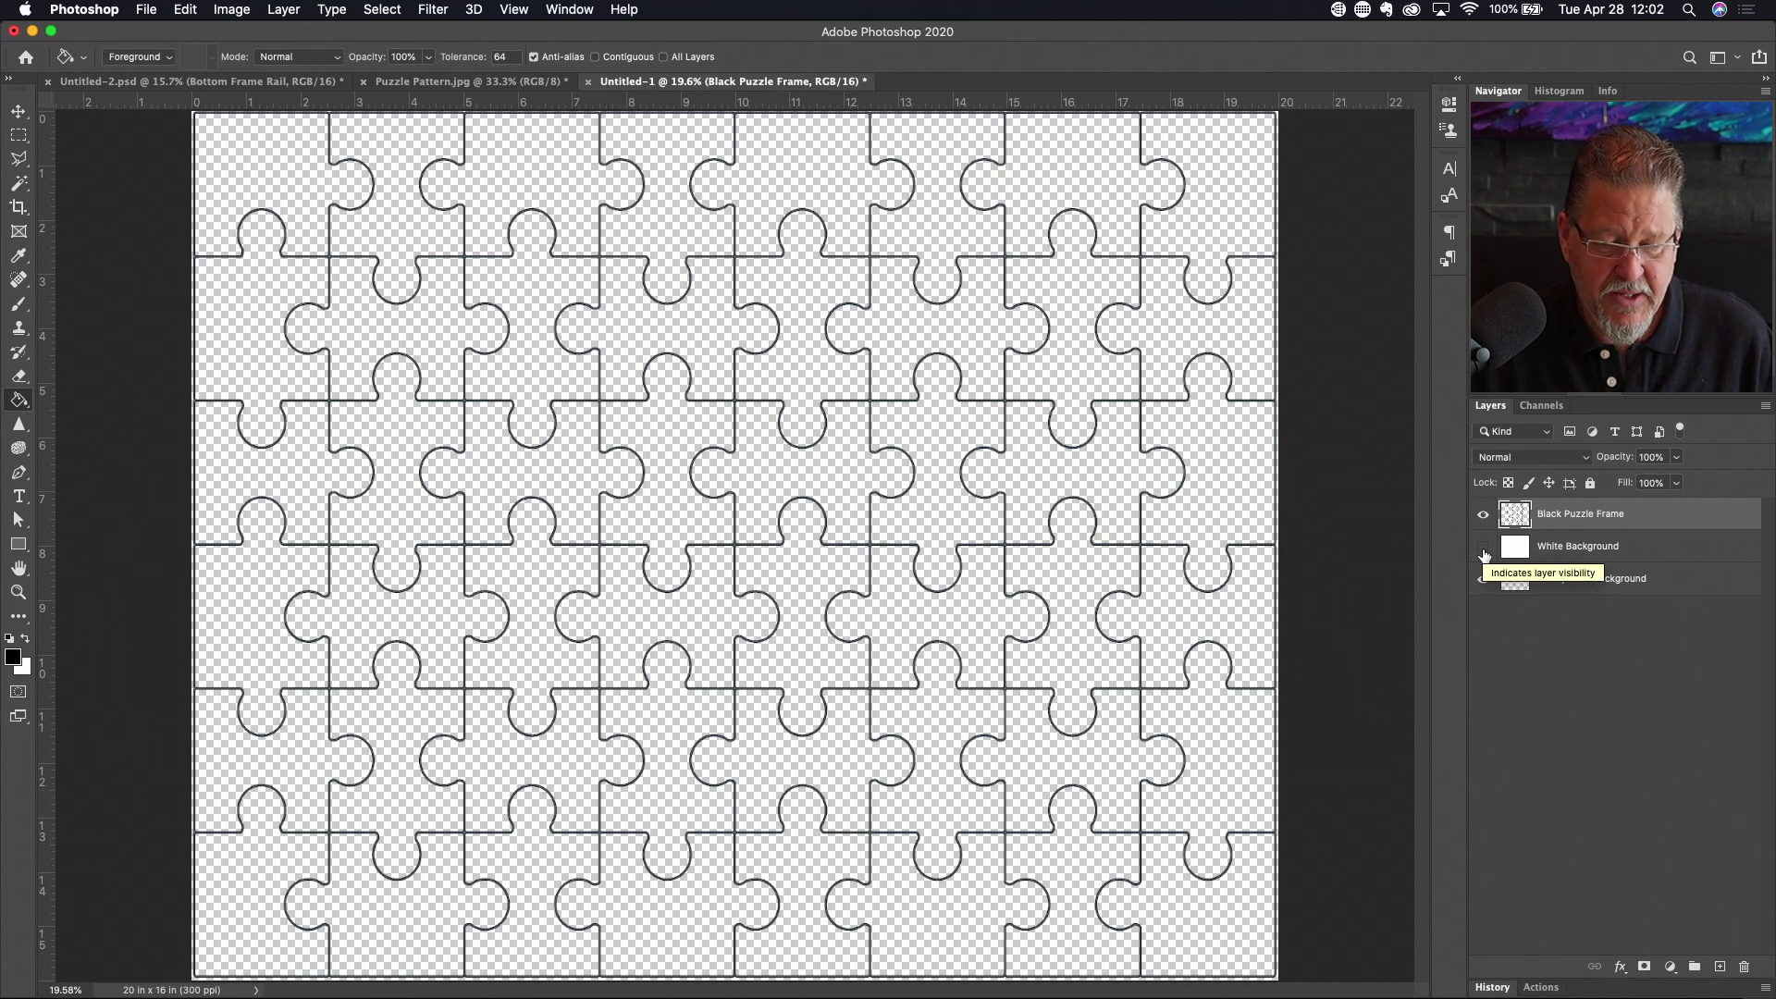
left_click(1485, 552)
left_click(1485, 552)
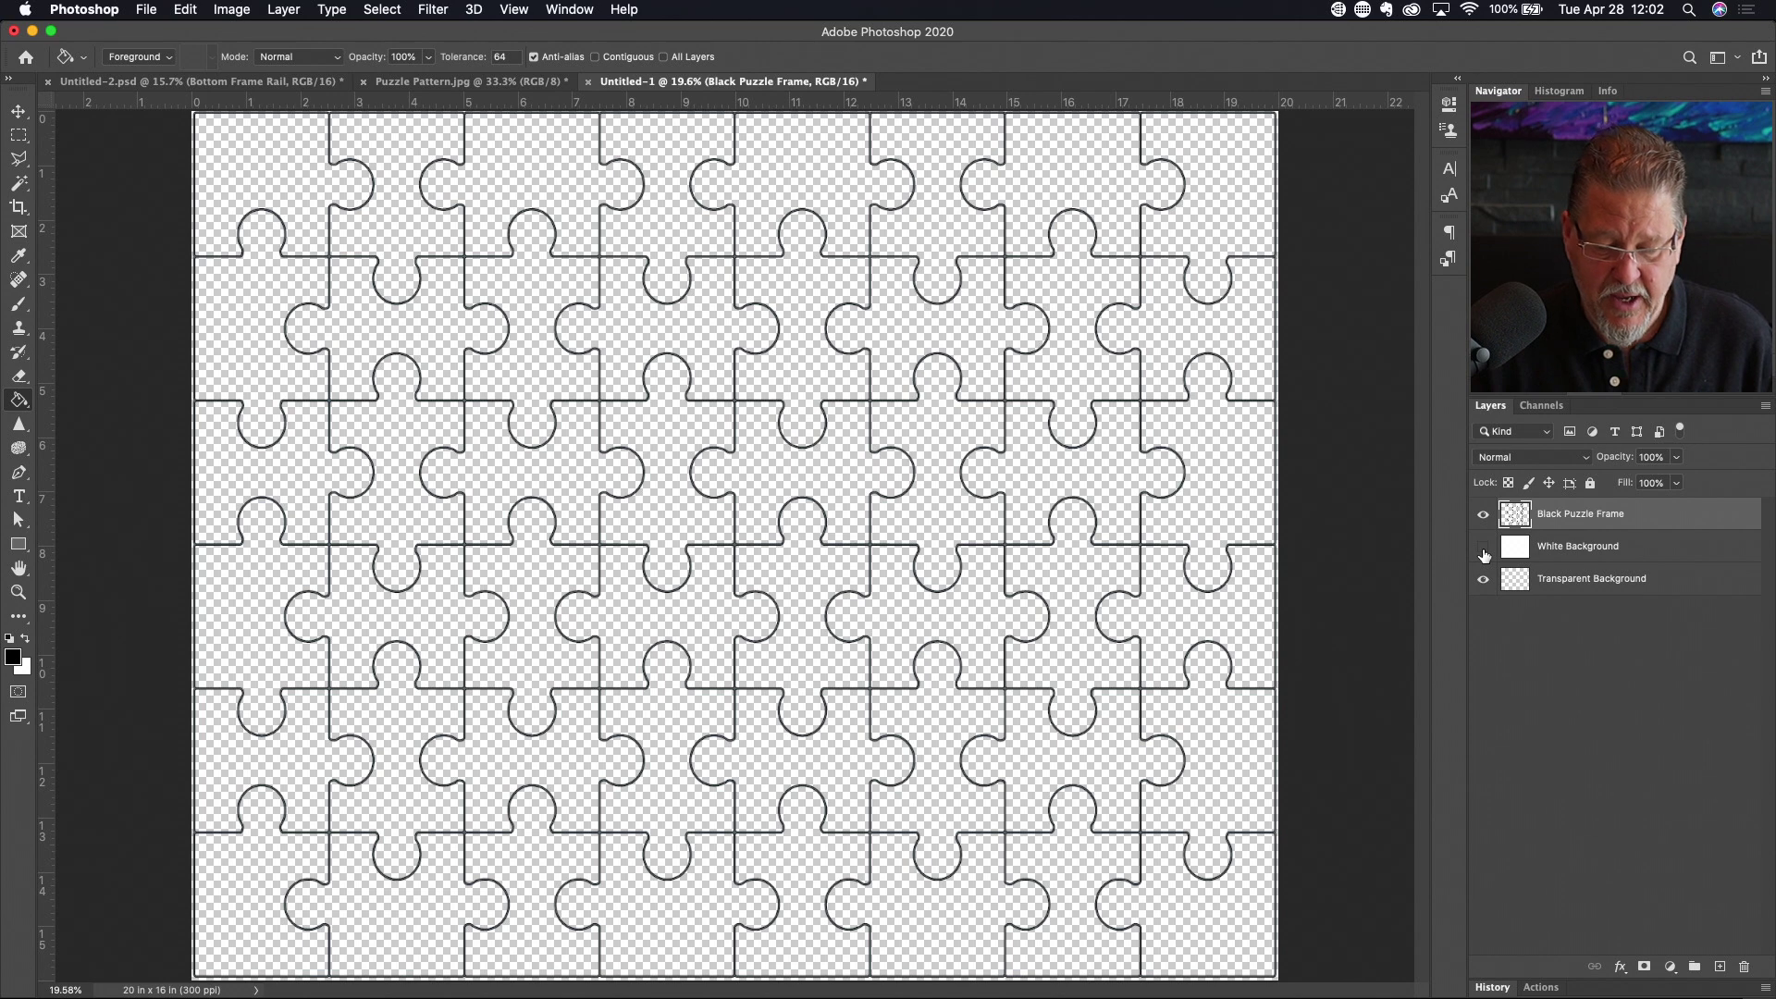
left_click(1484, 553)
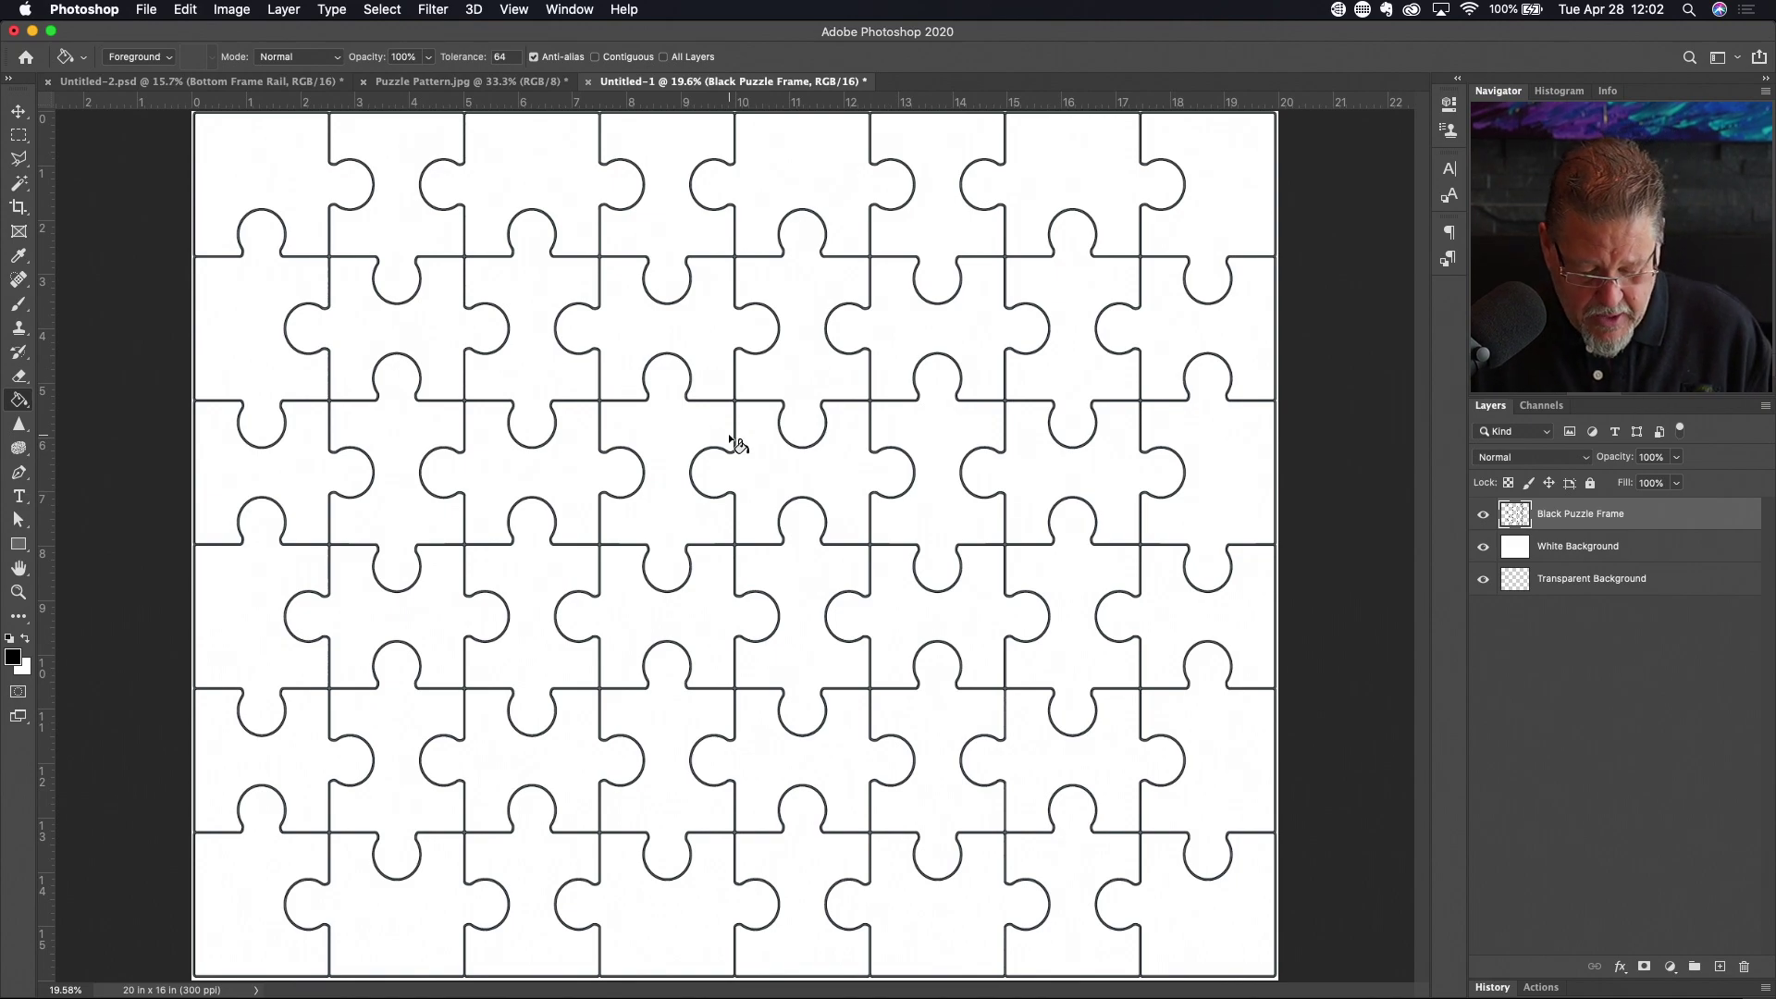
Add a guide layout with 0 in margins along all four canvas edges
left_click(721, 483, "alt+super")
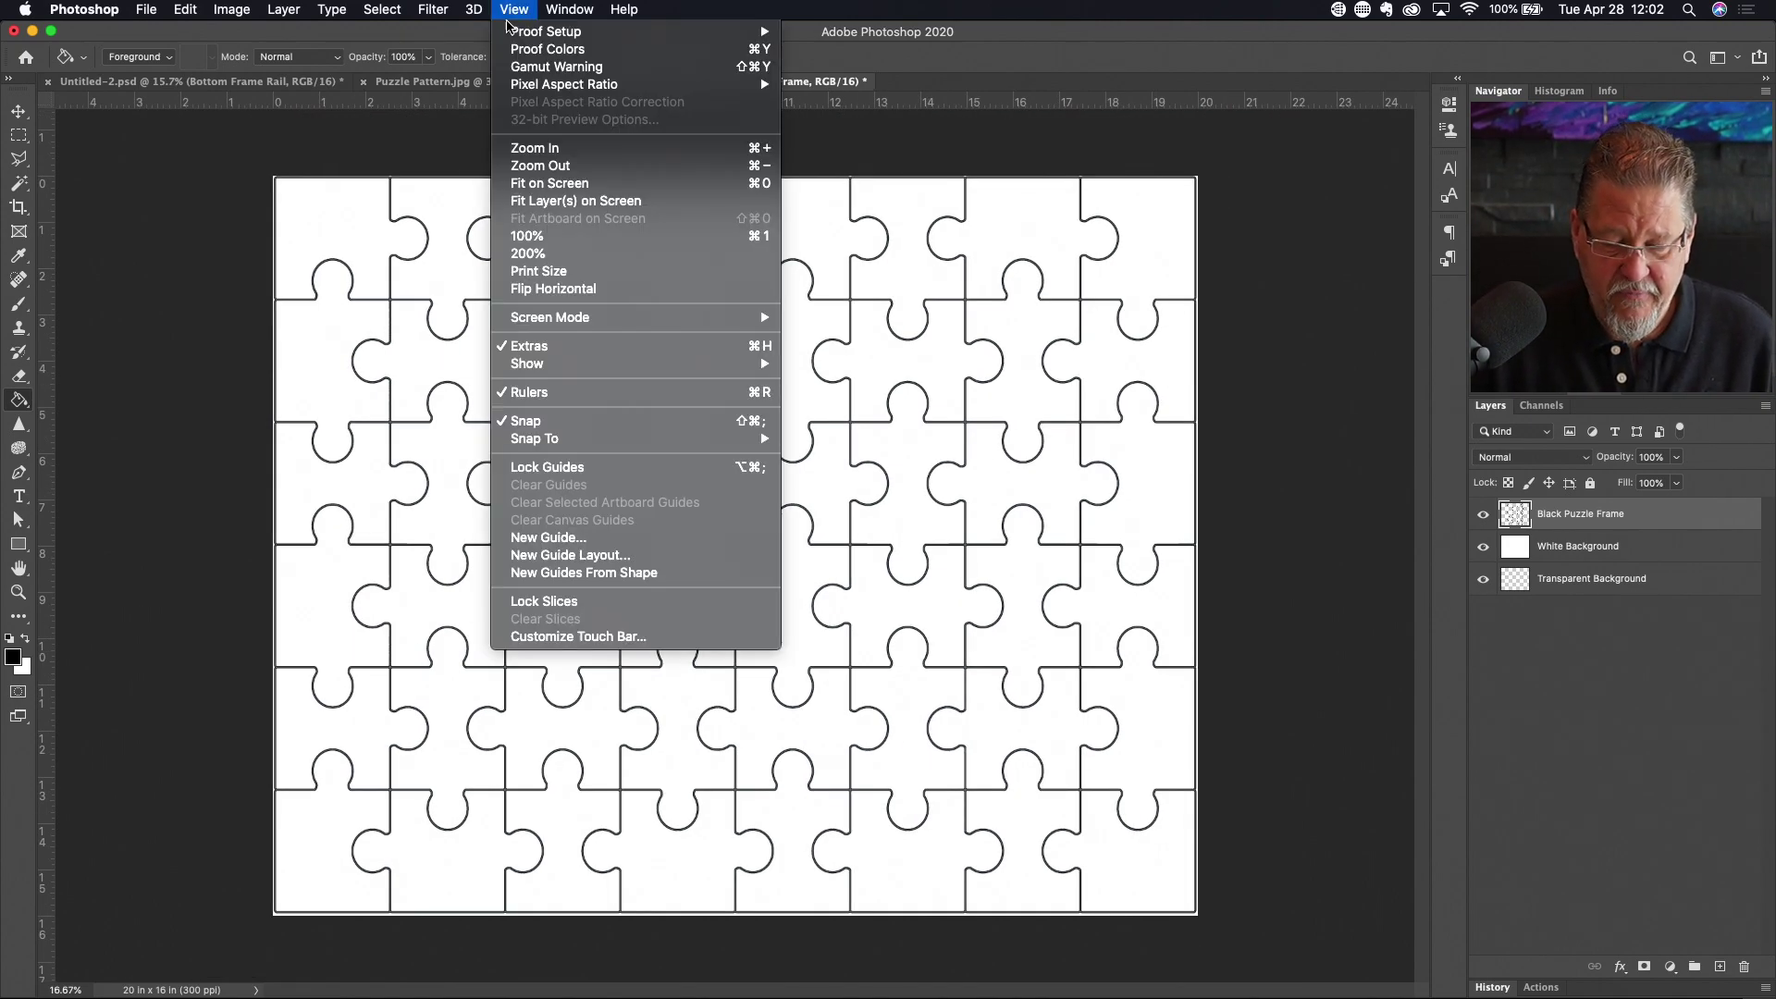
left_click(560, 555)
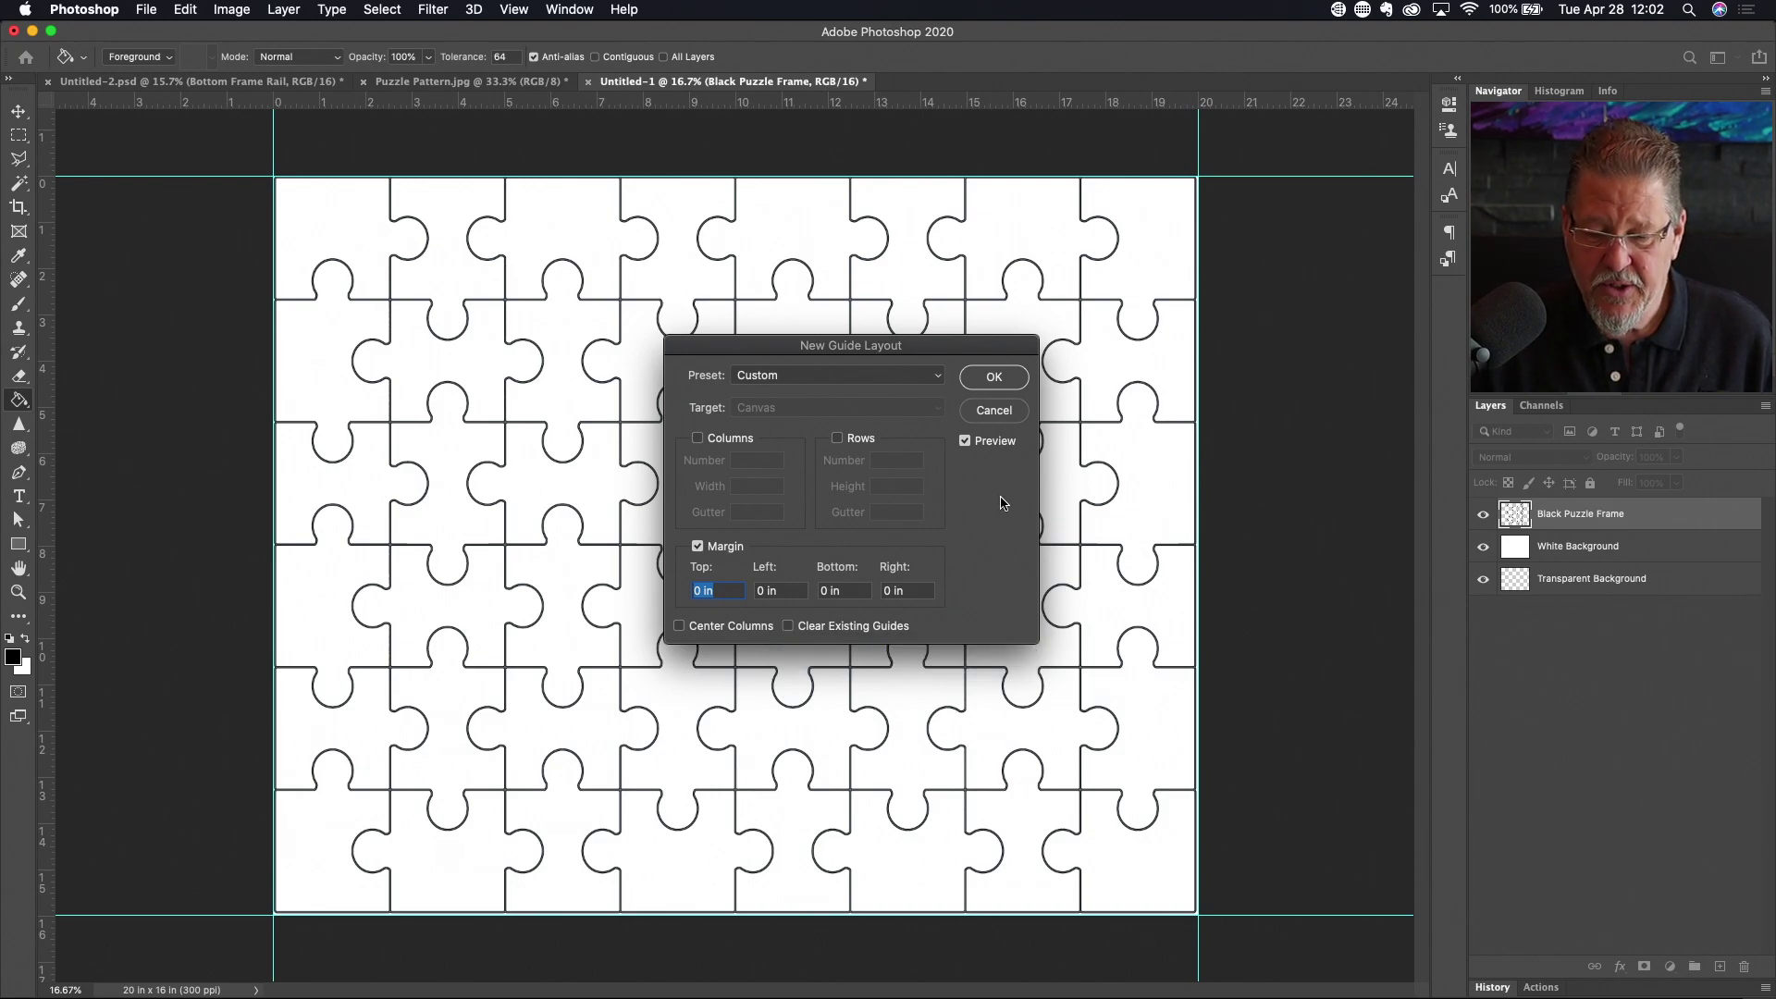
left_click(993, 377)
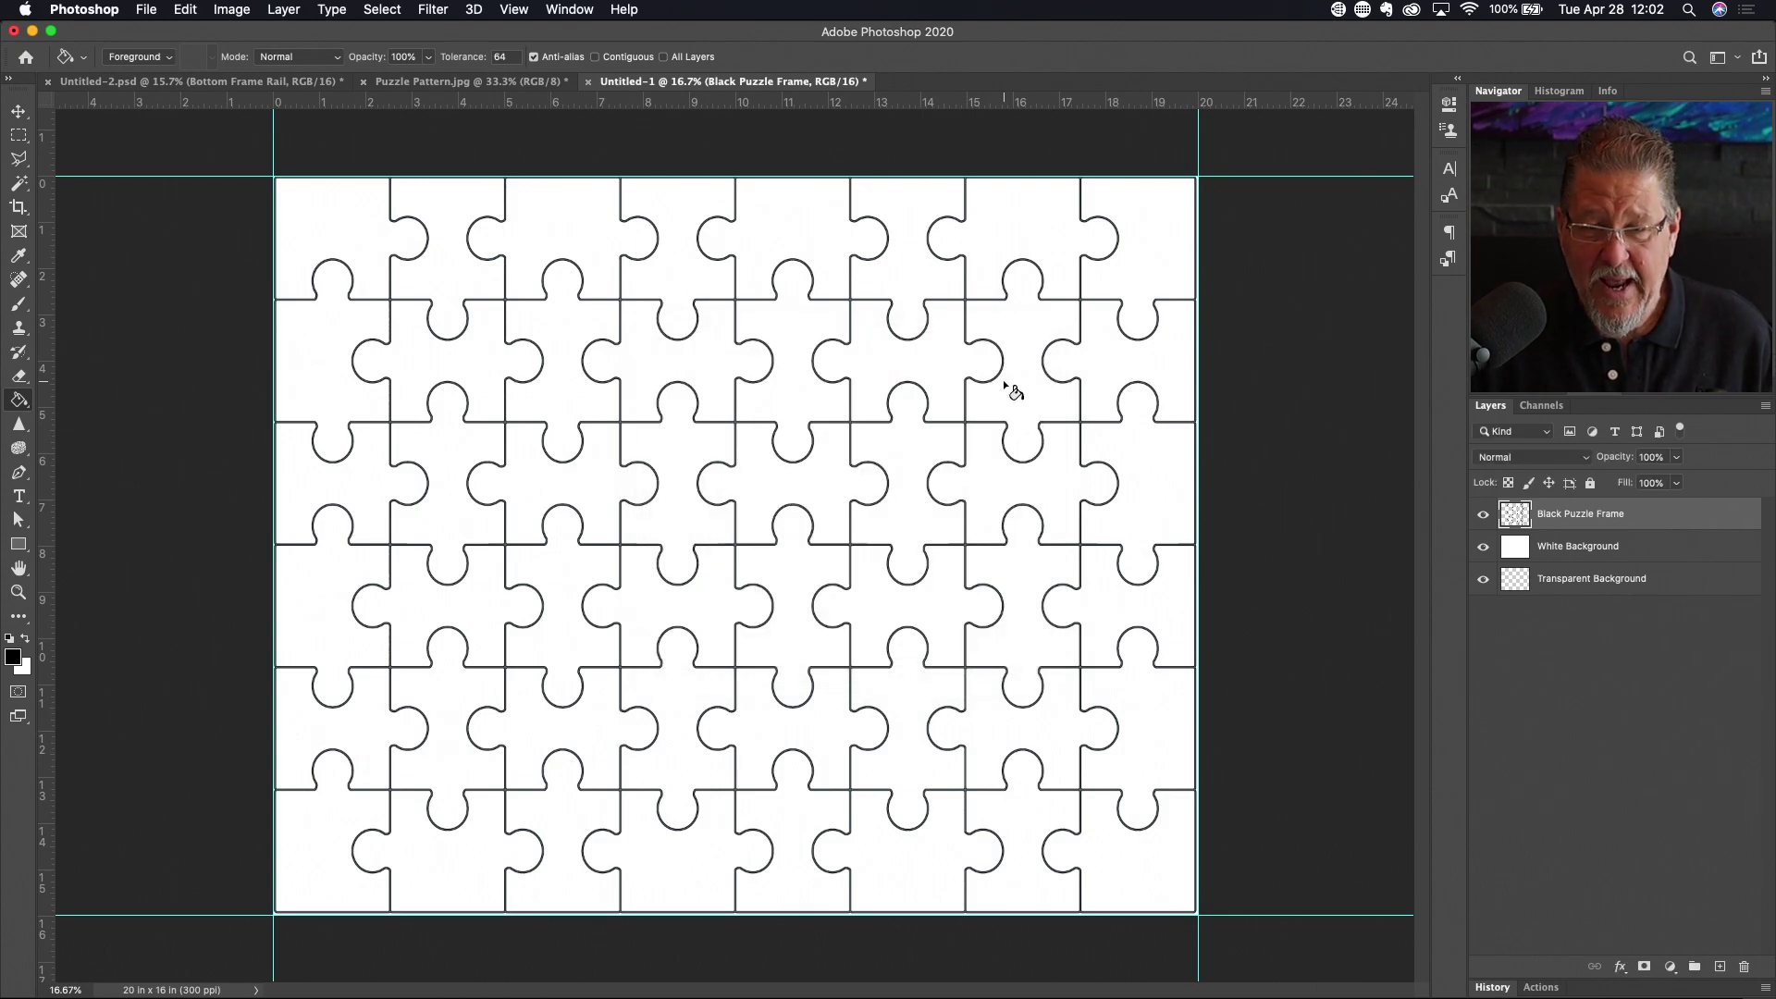
Start a second guide layout and set its top margin to 0.075 in
left_click(515, 11)
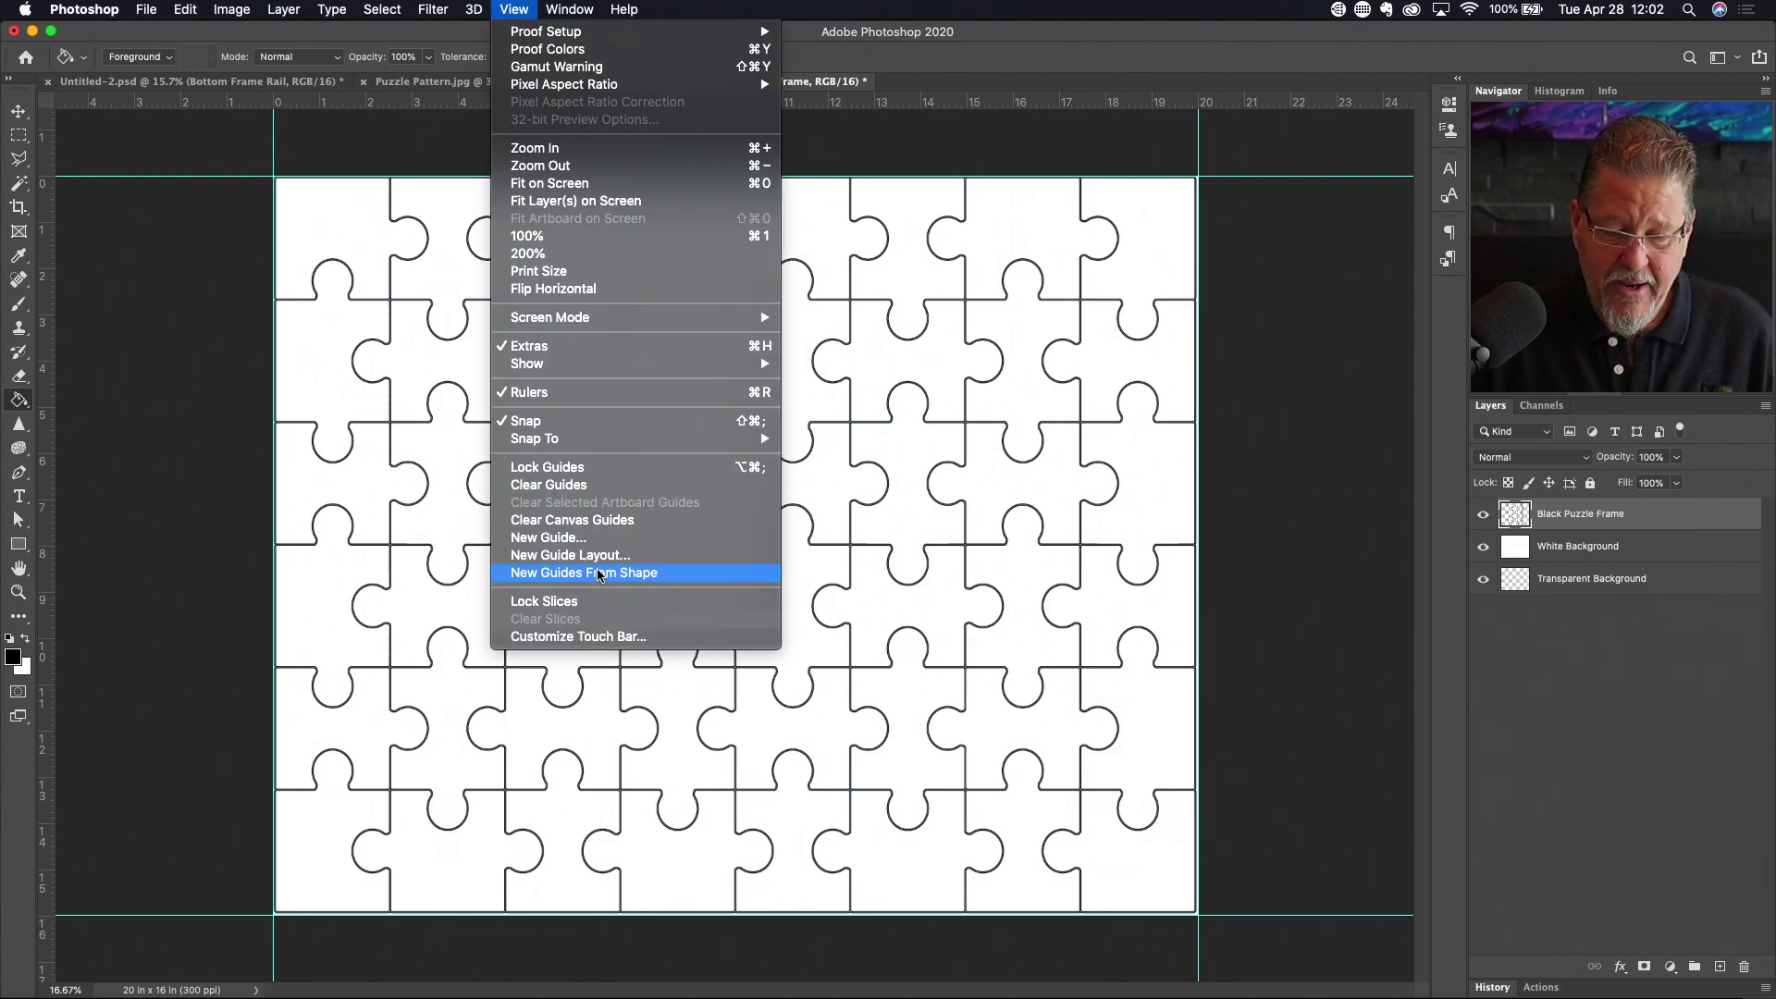
left_click(574, 555)
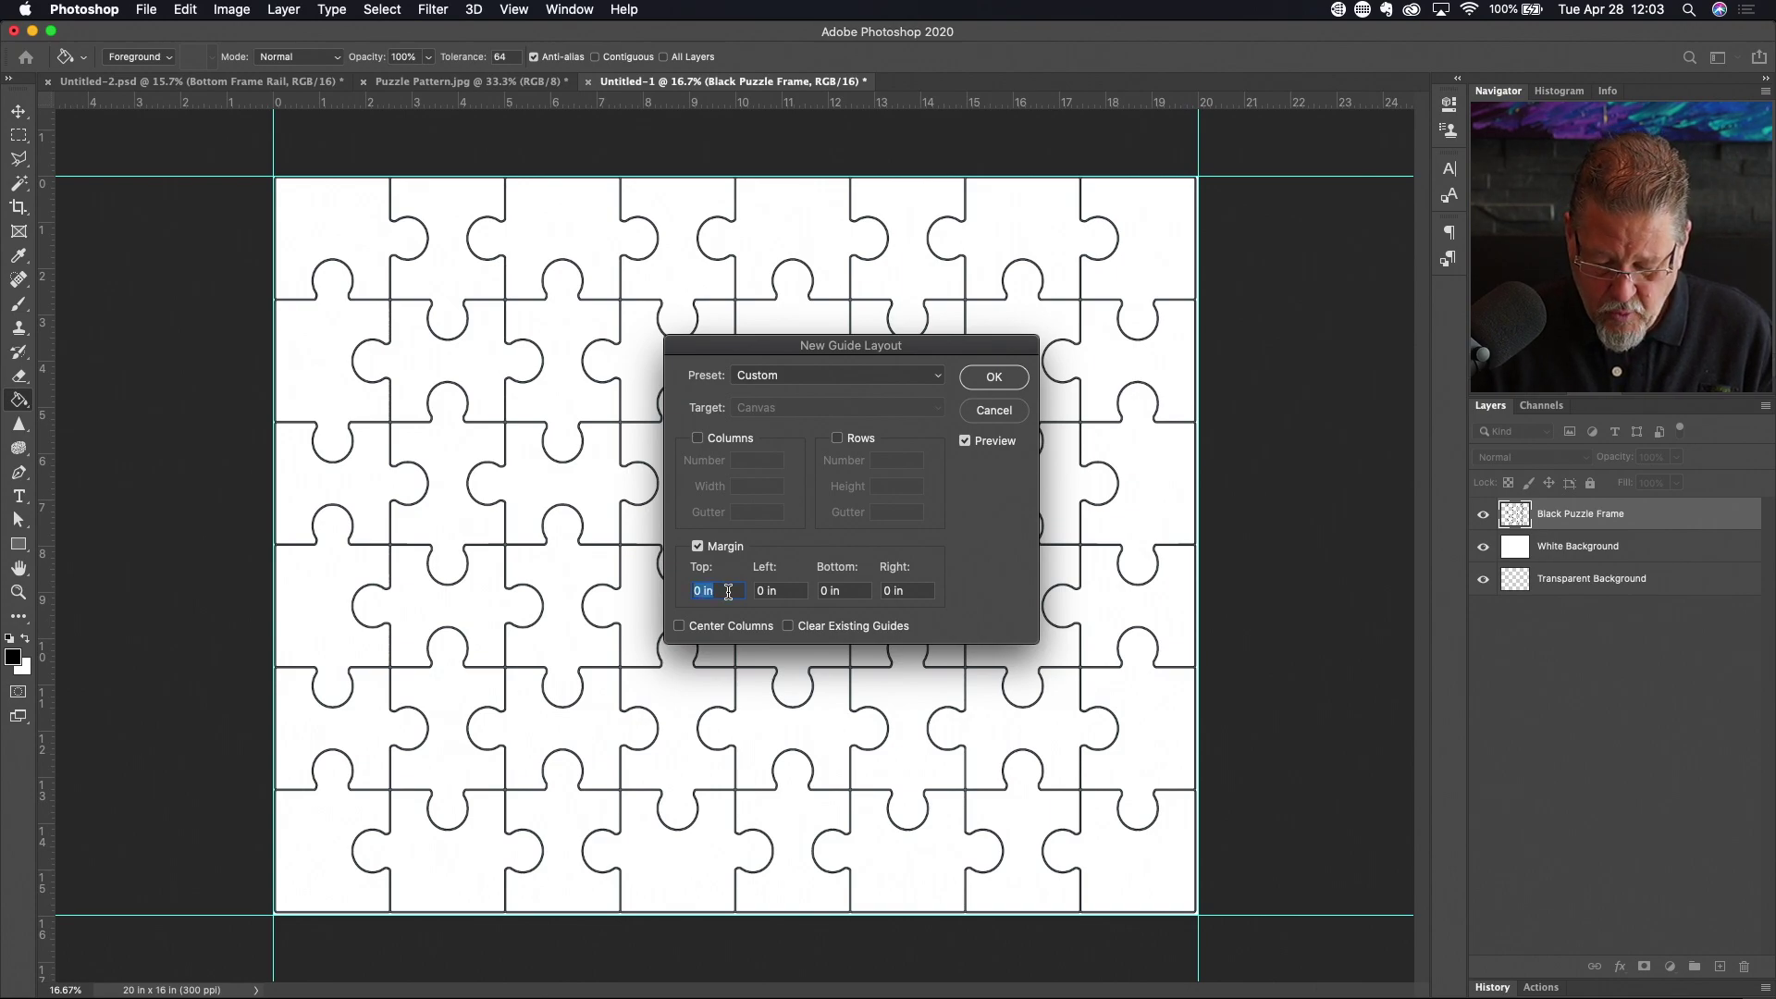
type("0")
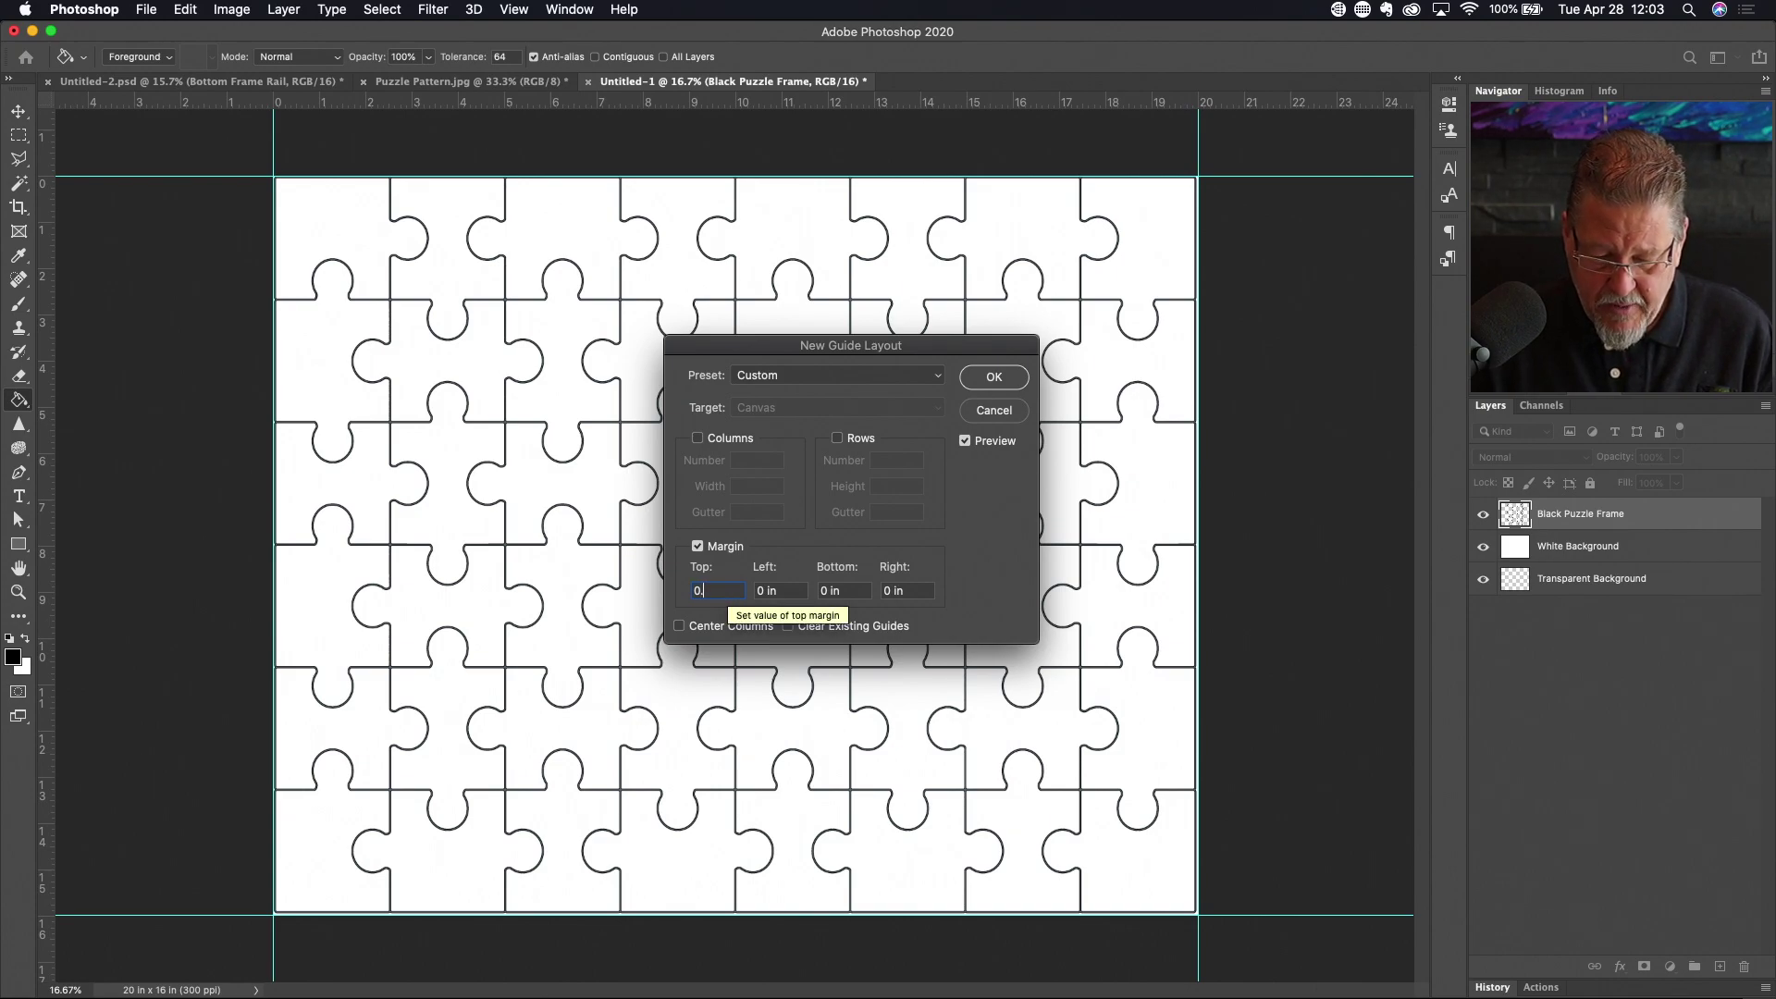
type(".0")
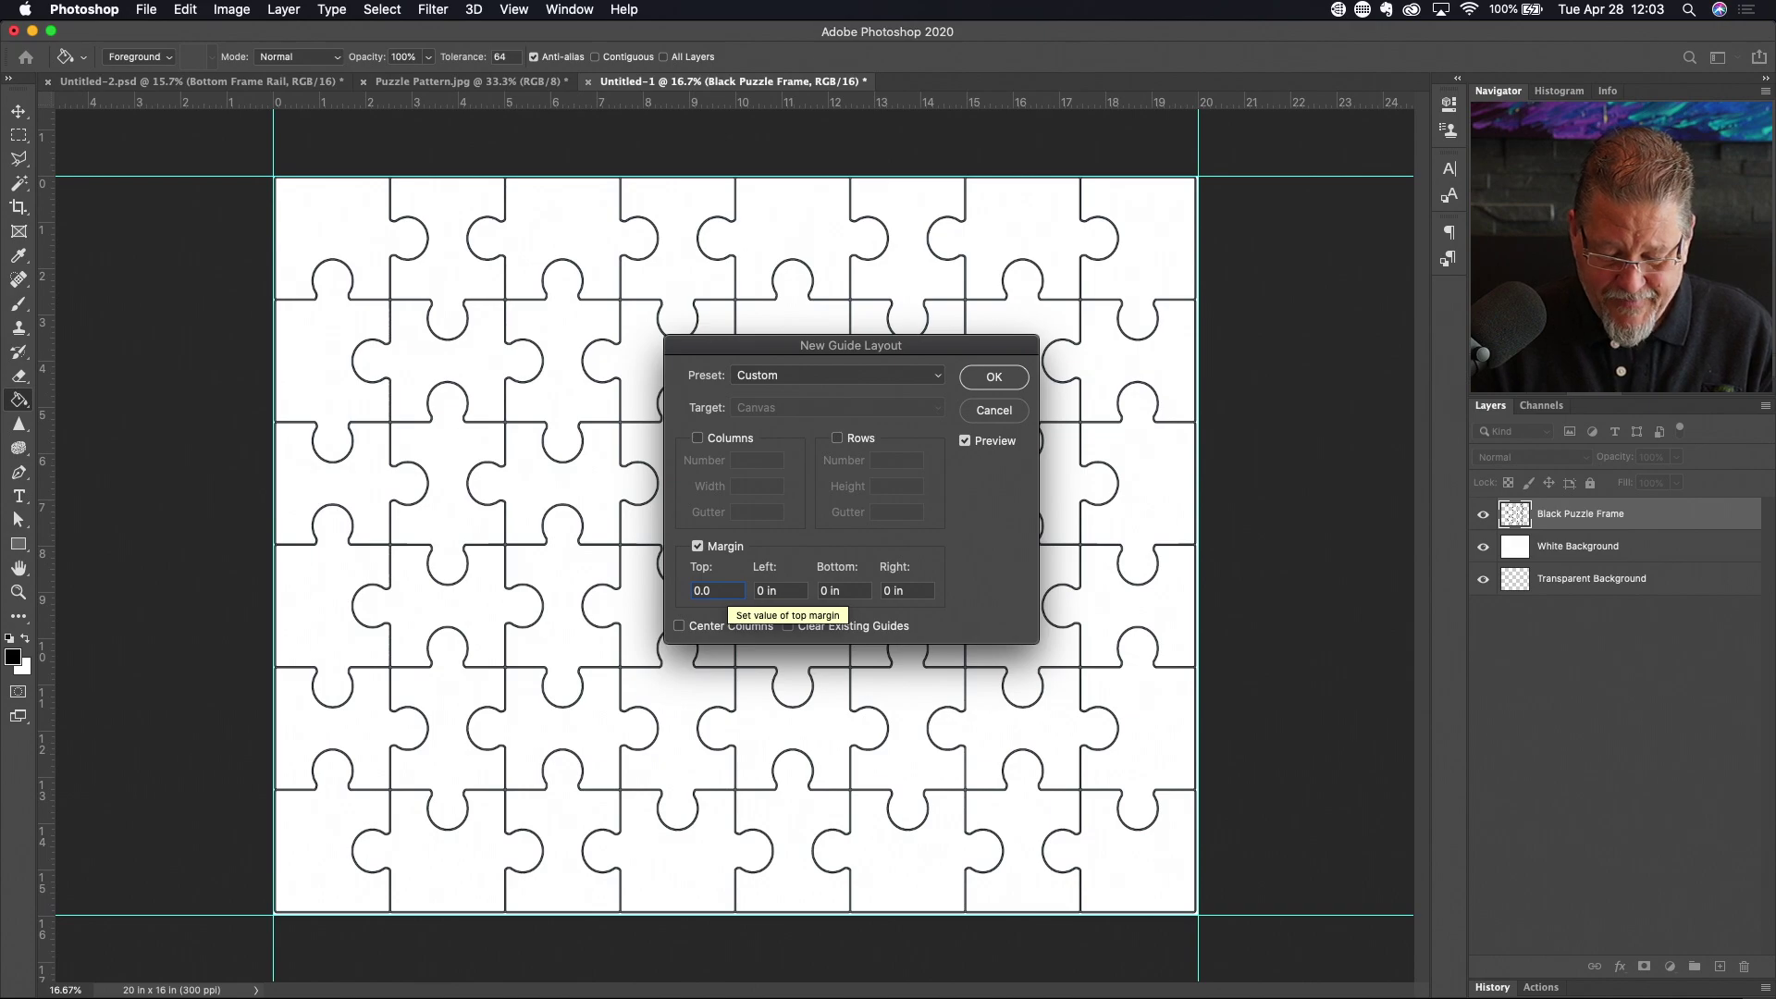
type("75")
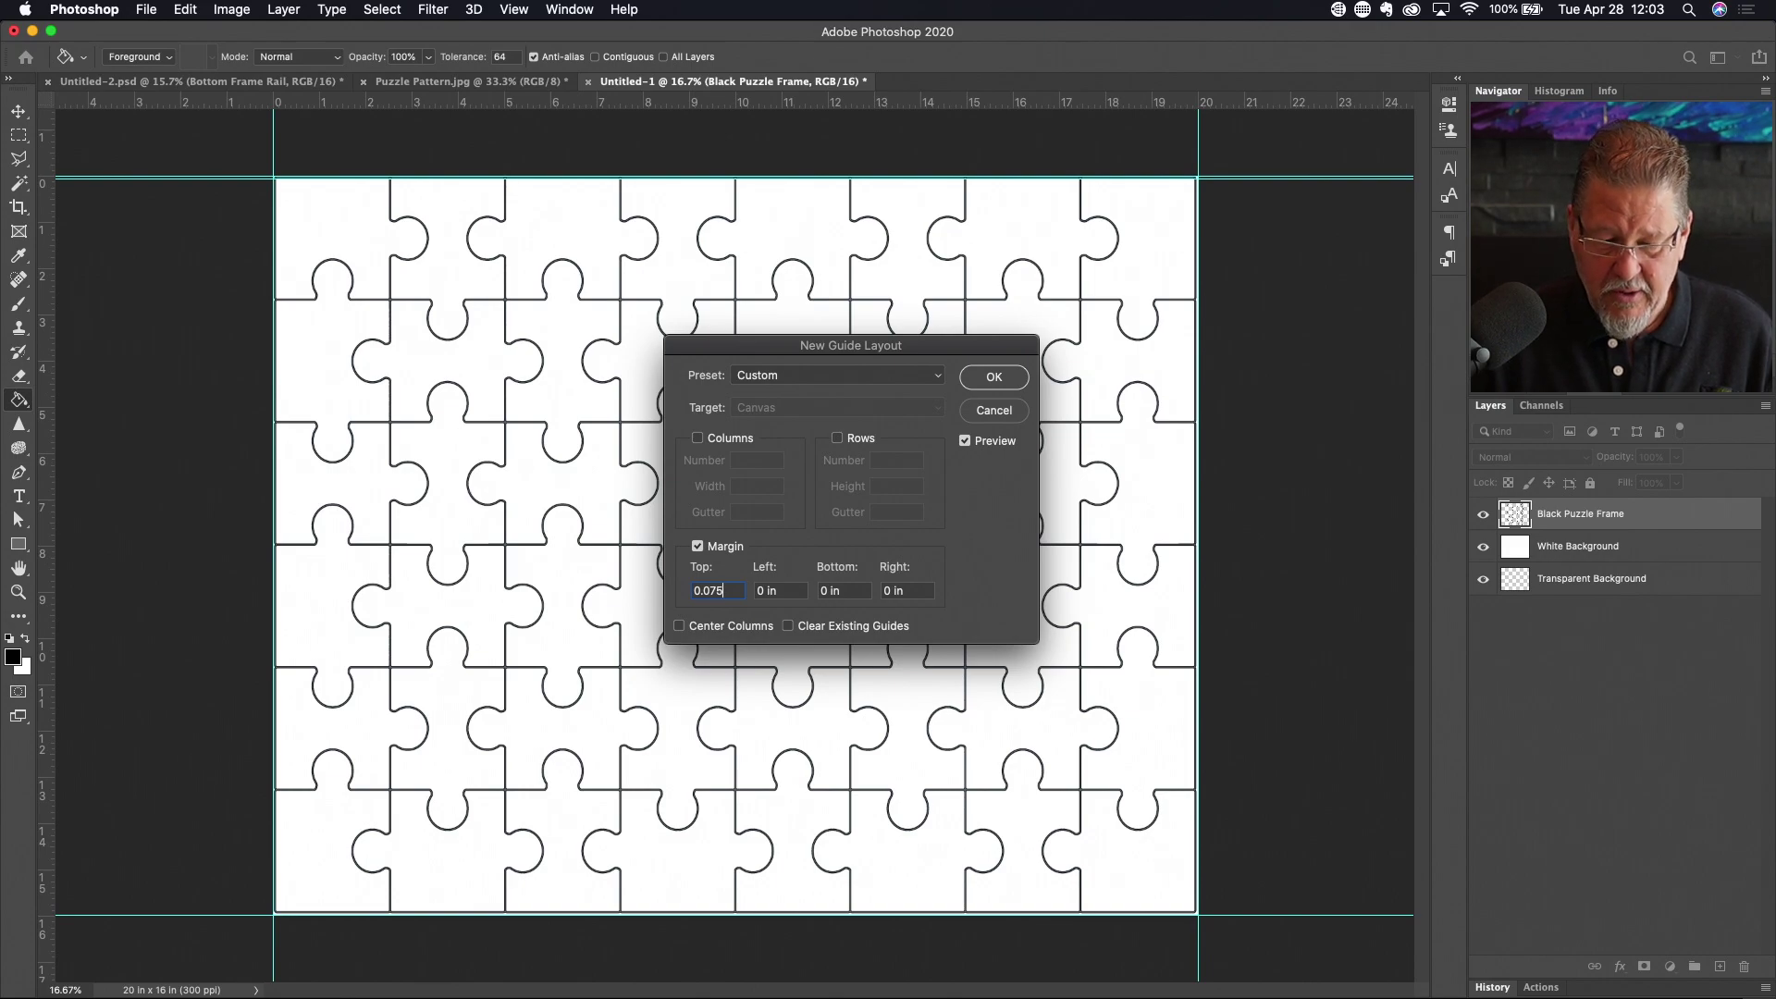
double_click(738, 591)
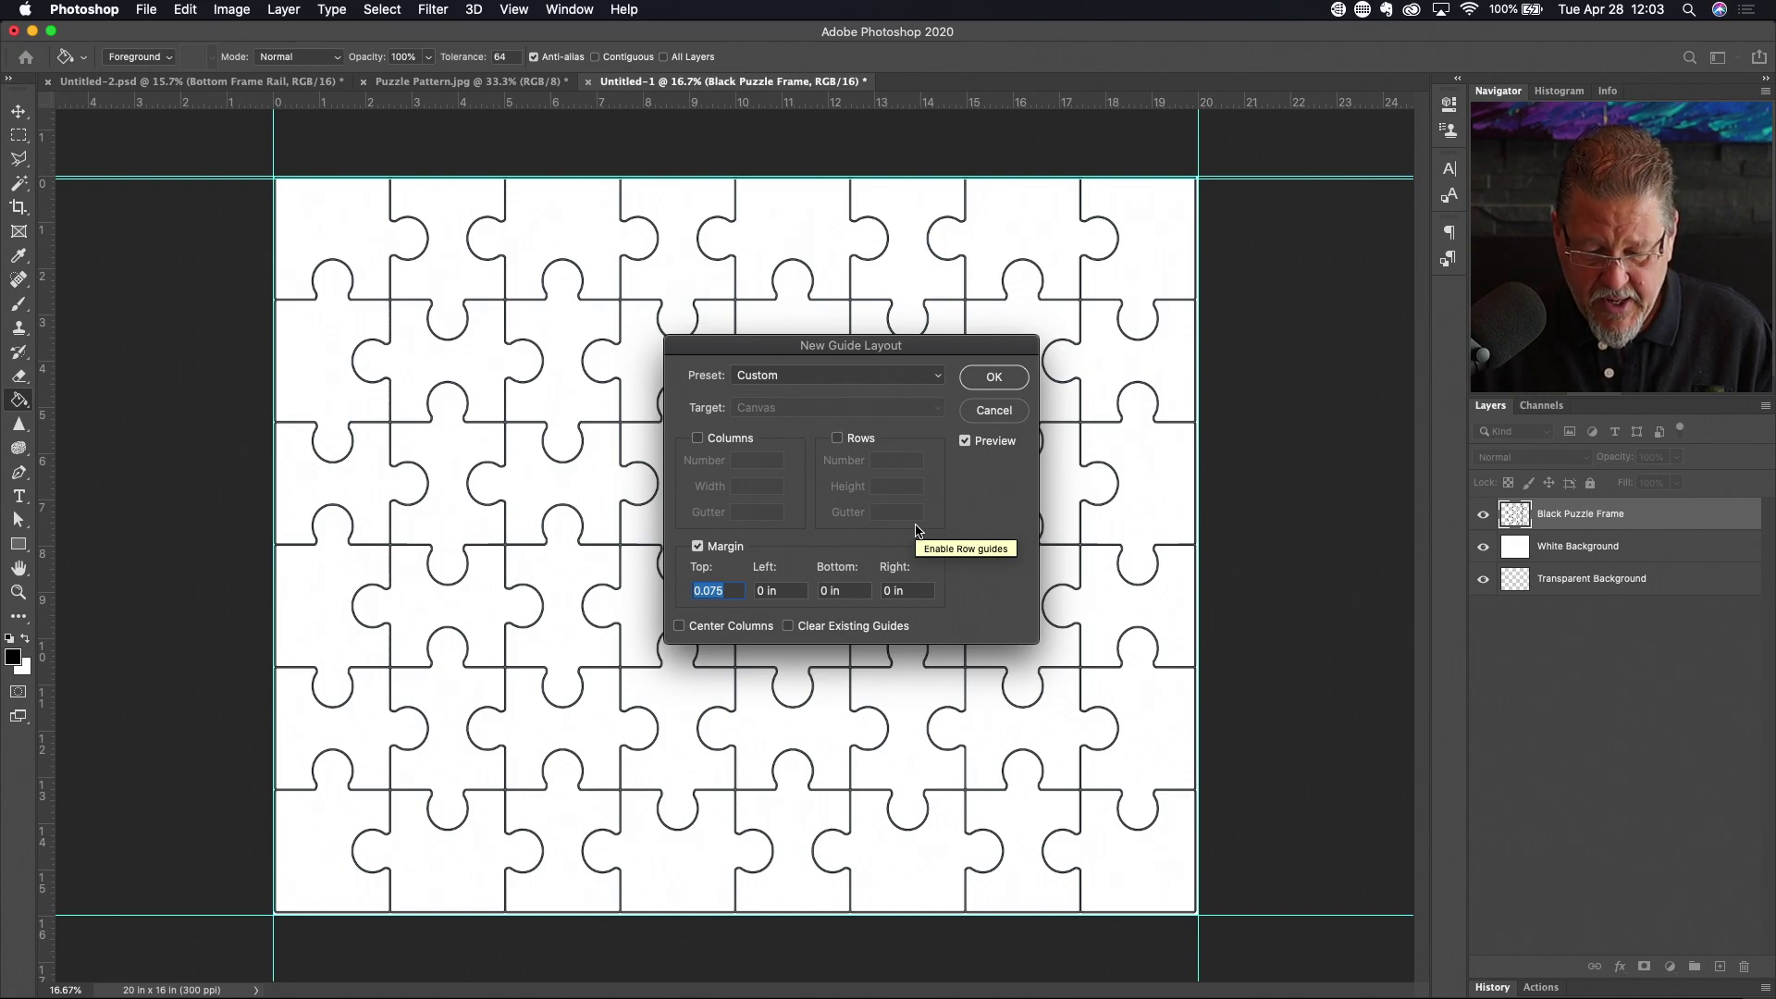
Set the left, bottom and right guide margins to 0.075 in, create the guides, and undo the accidental black fill
key("Tab")
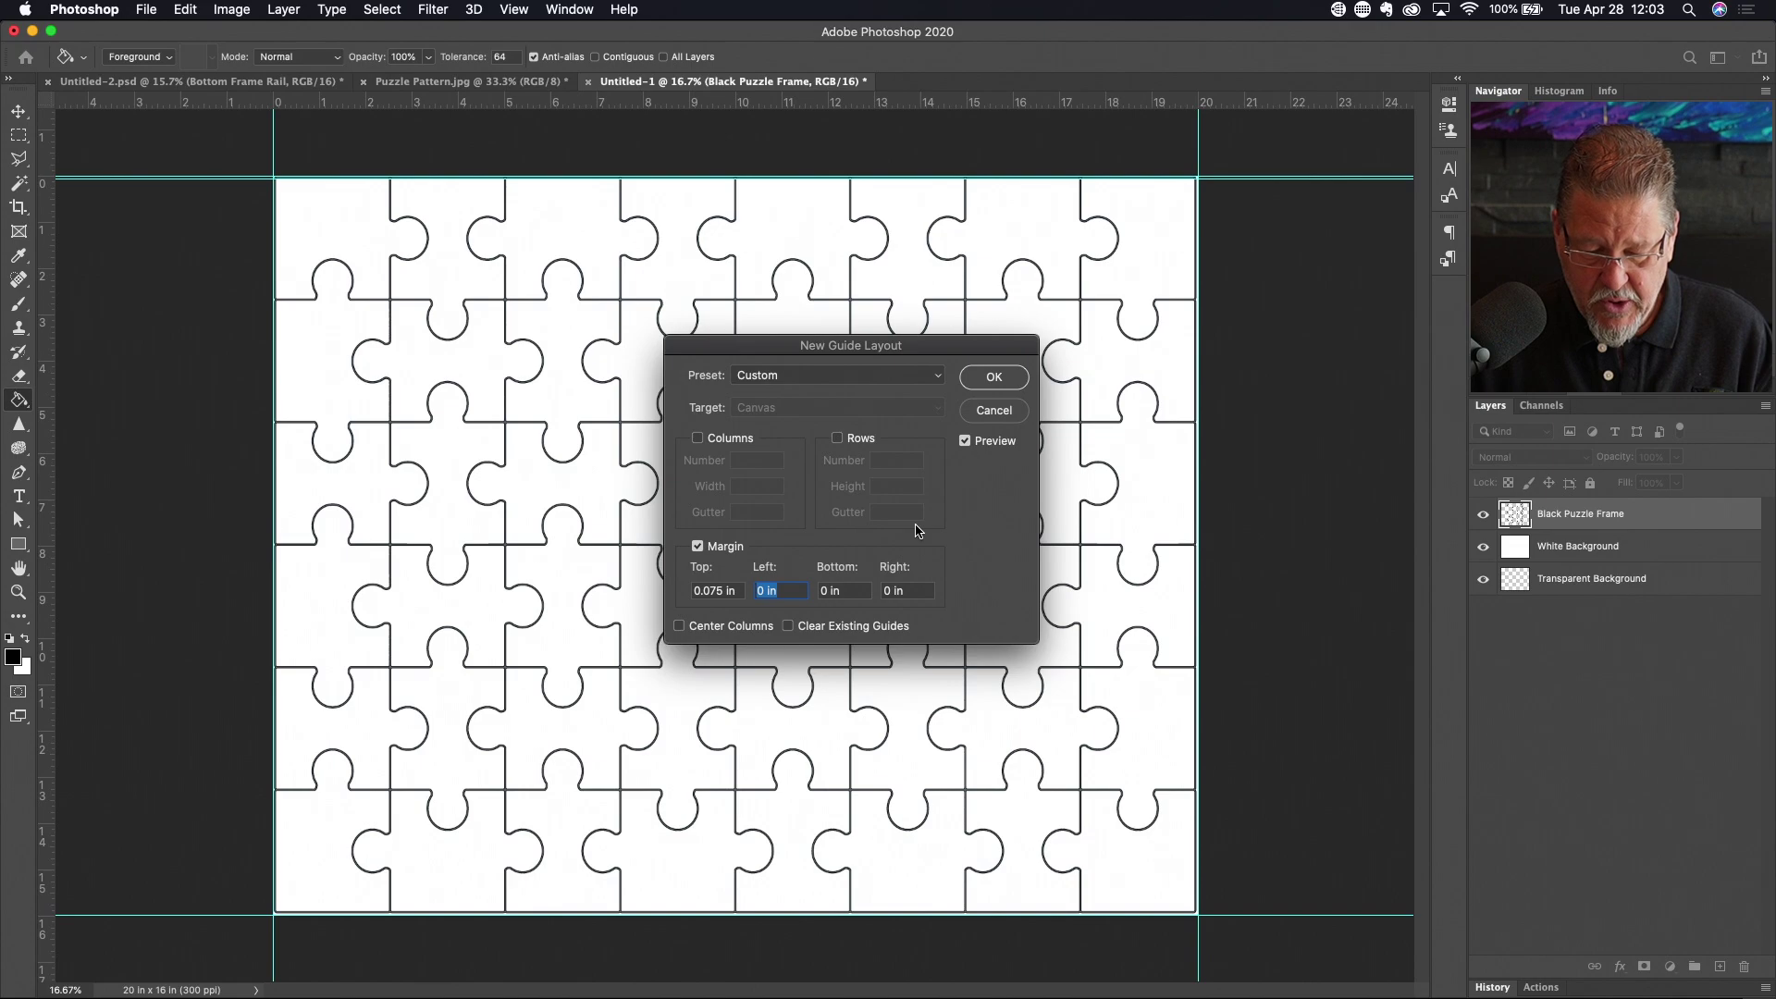
type("0.075")
key("Tab")
type("0.075")
key("Tab")
type("0.075")
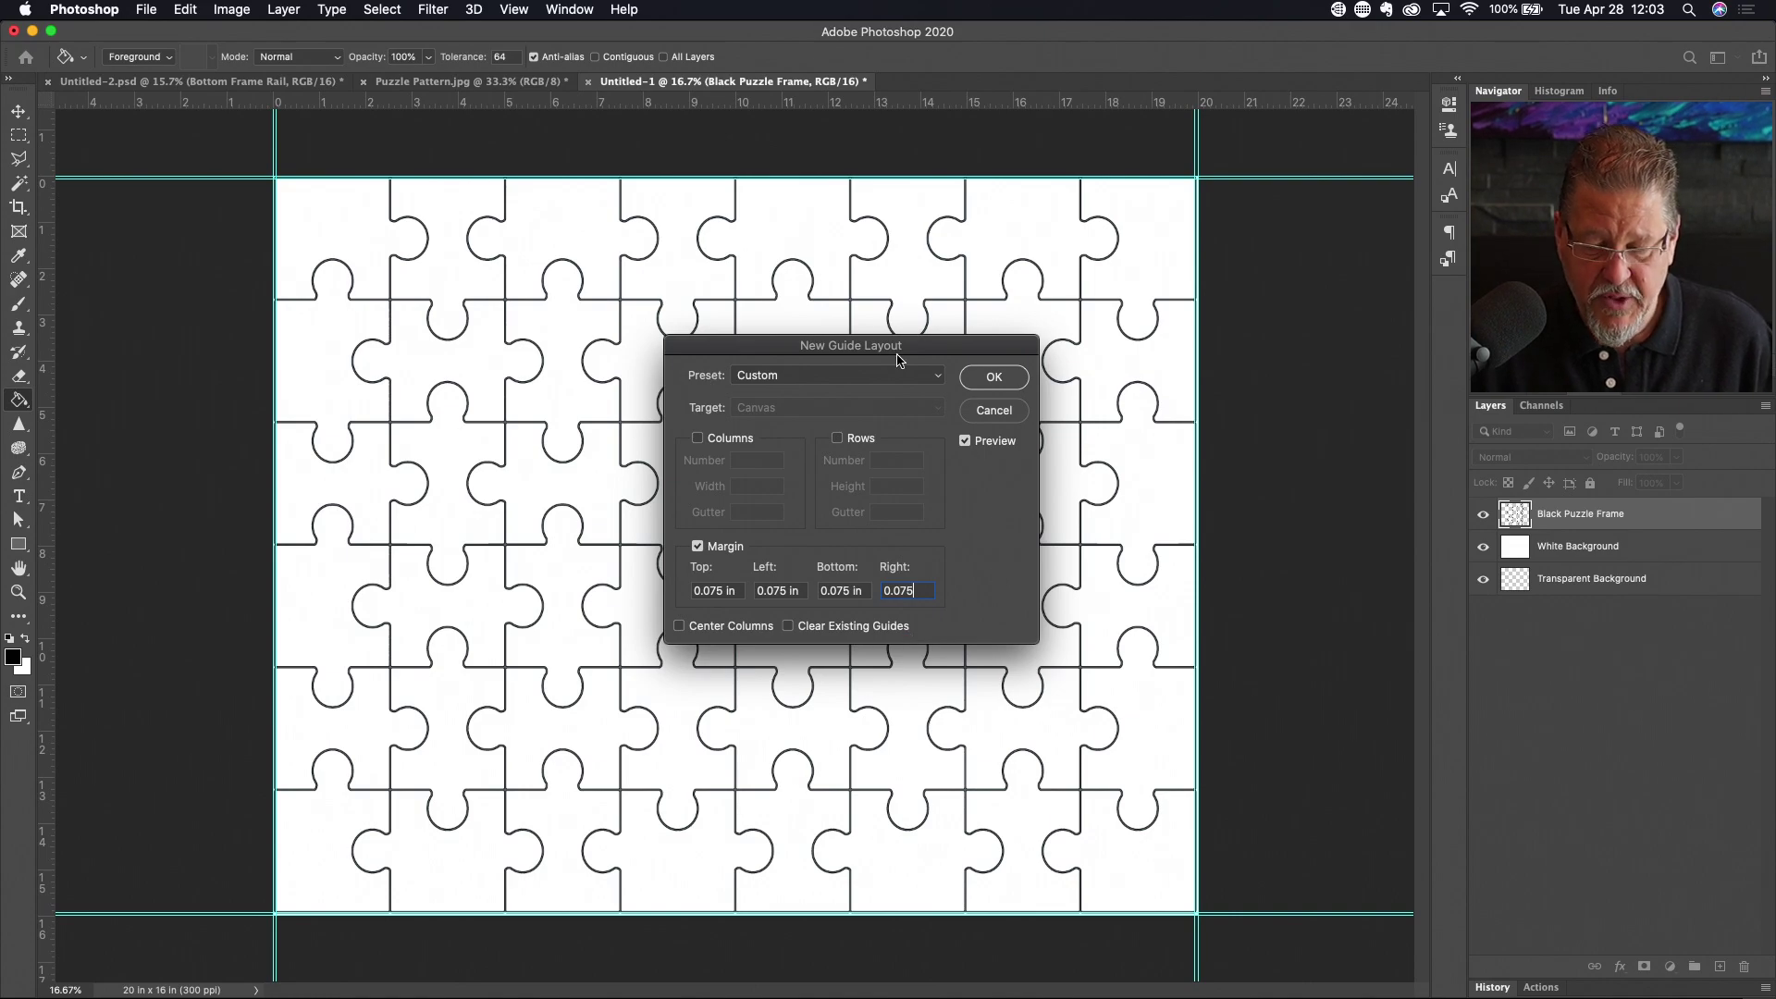
left_click(981, 376)
left_click(987, 384)
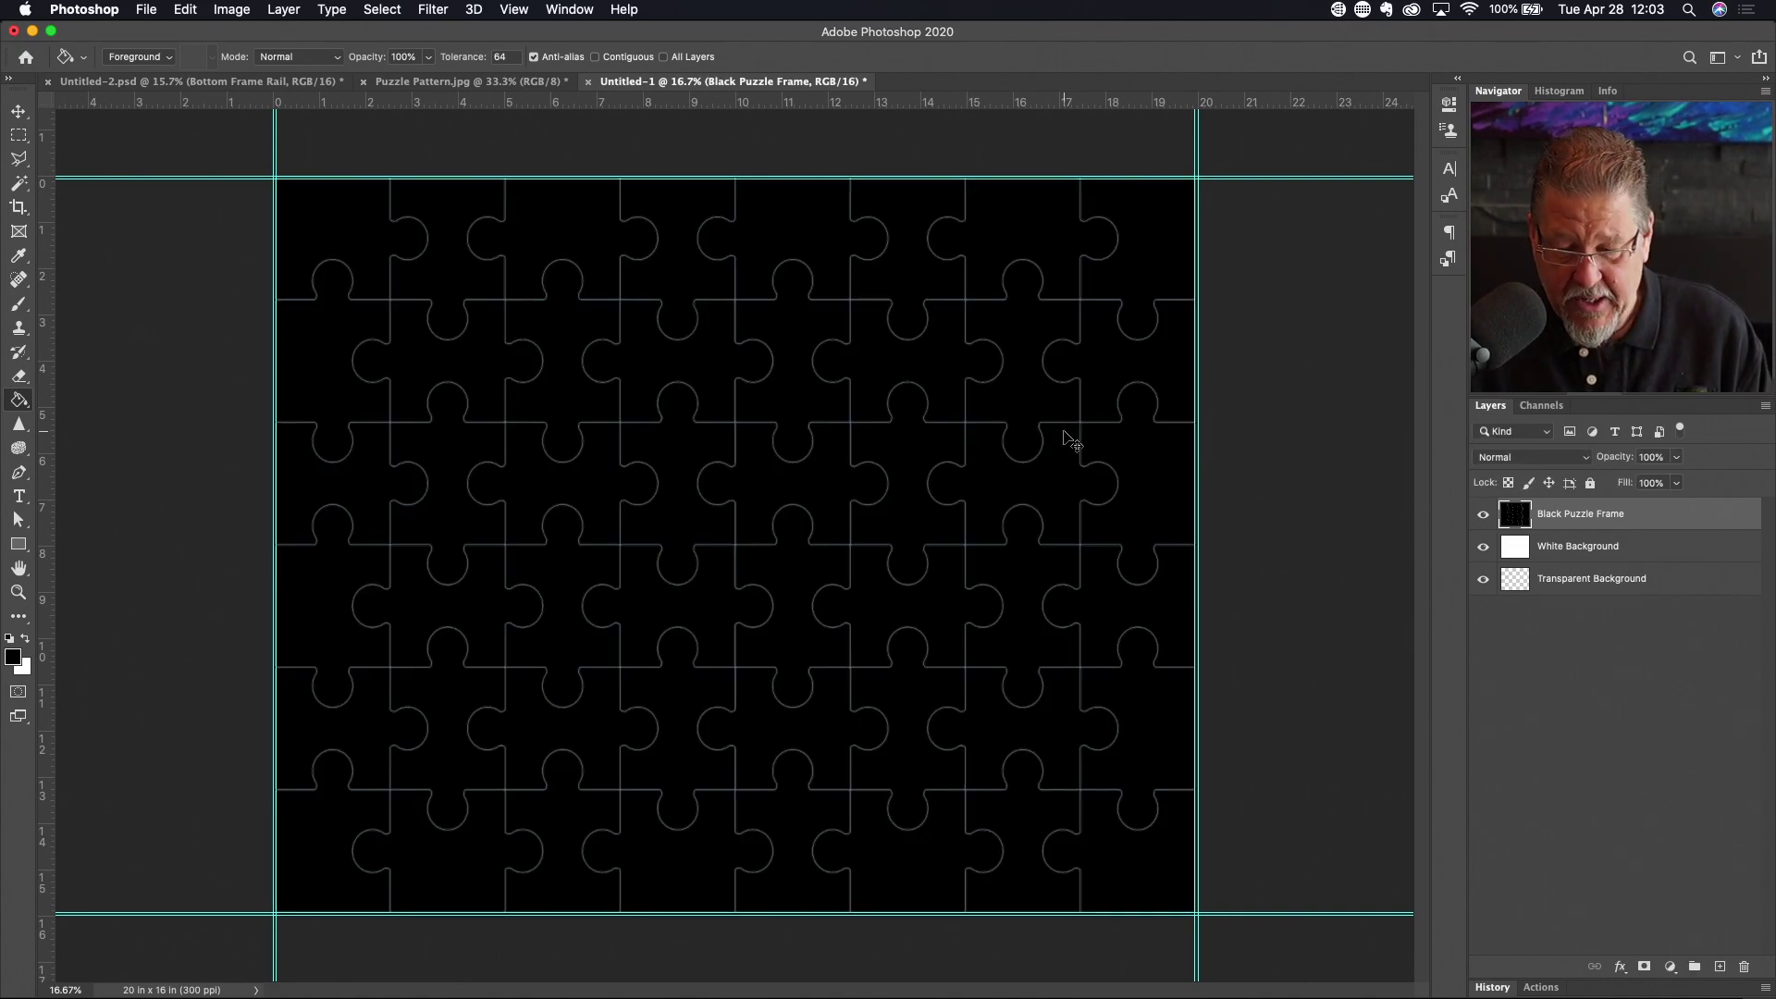
key("super+z")
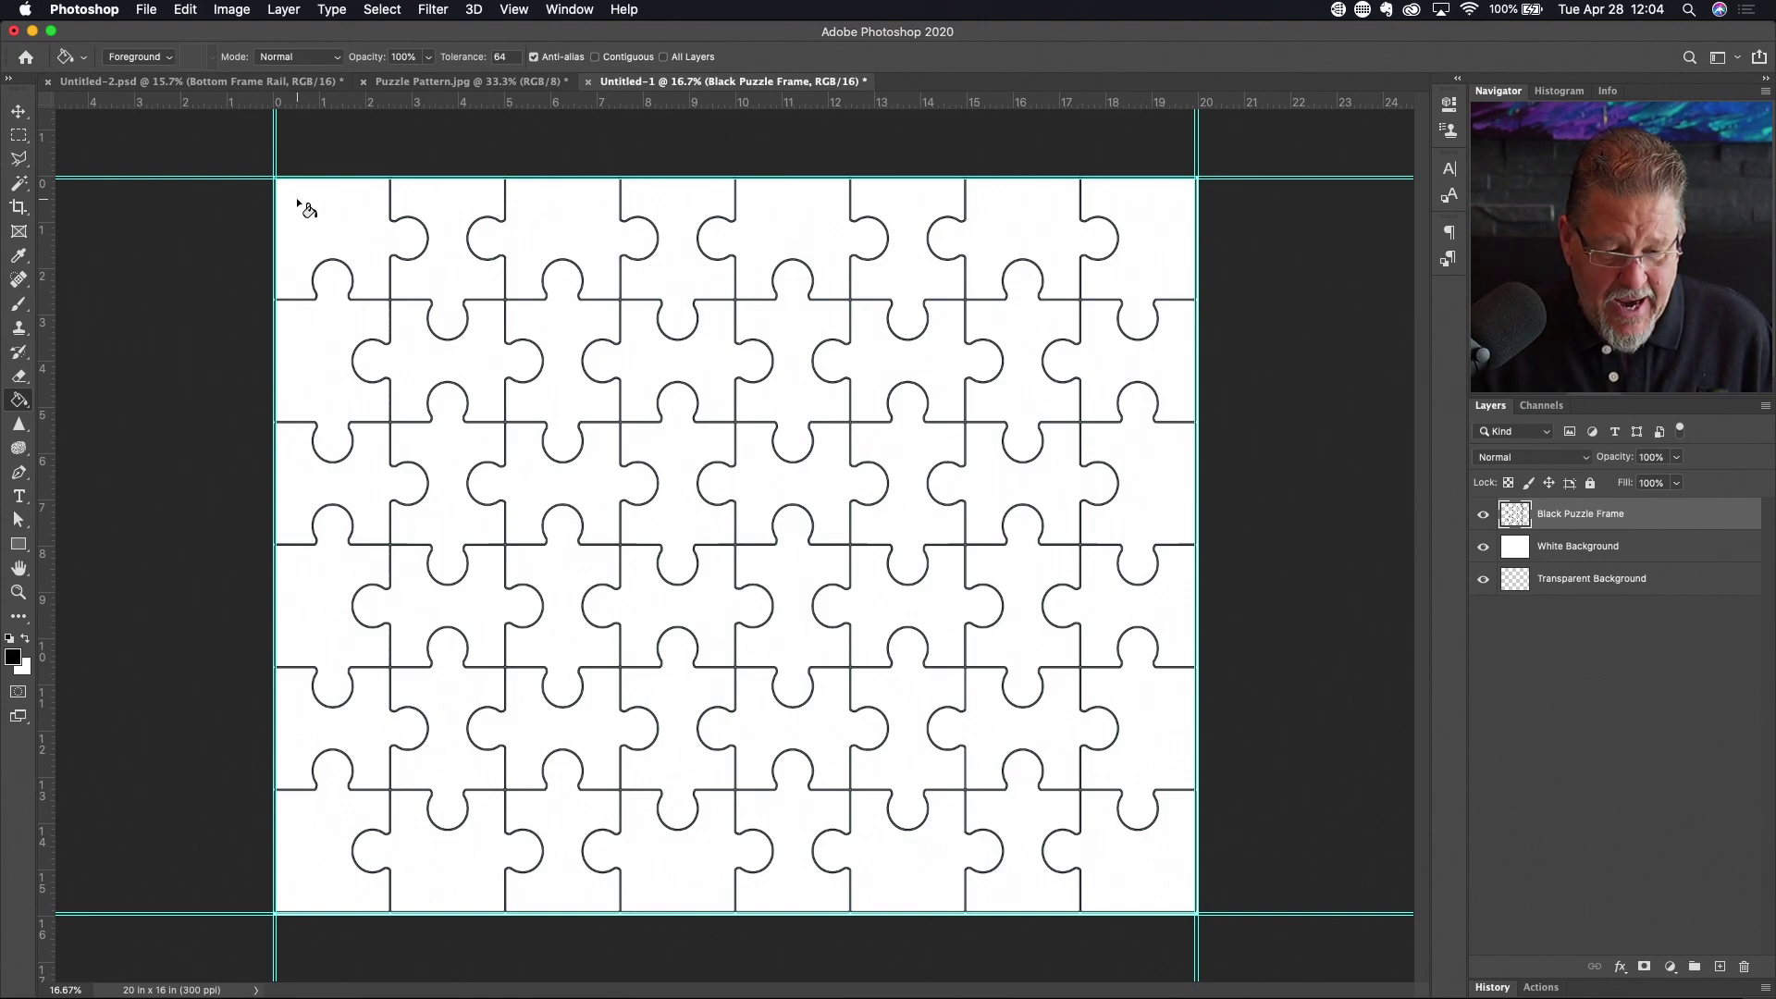
Select the area inside the inner guides with the Rectangular Marquee and invert the selection to the narrow outer border
key("m")
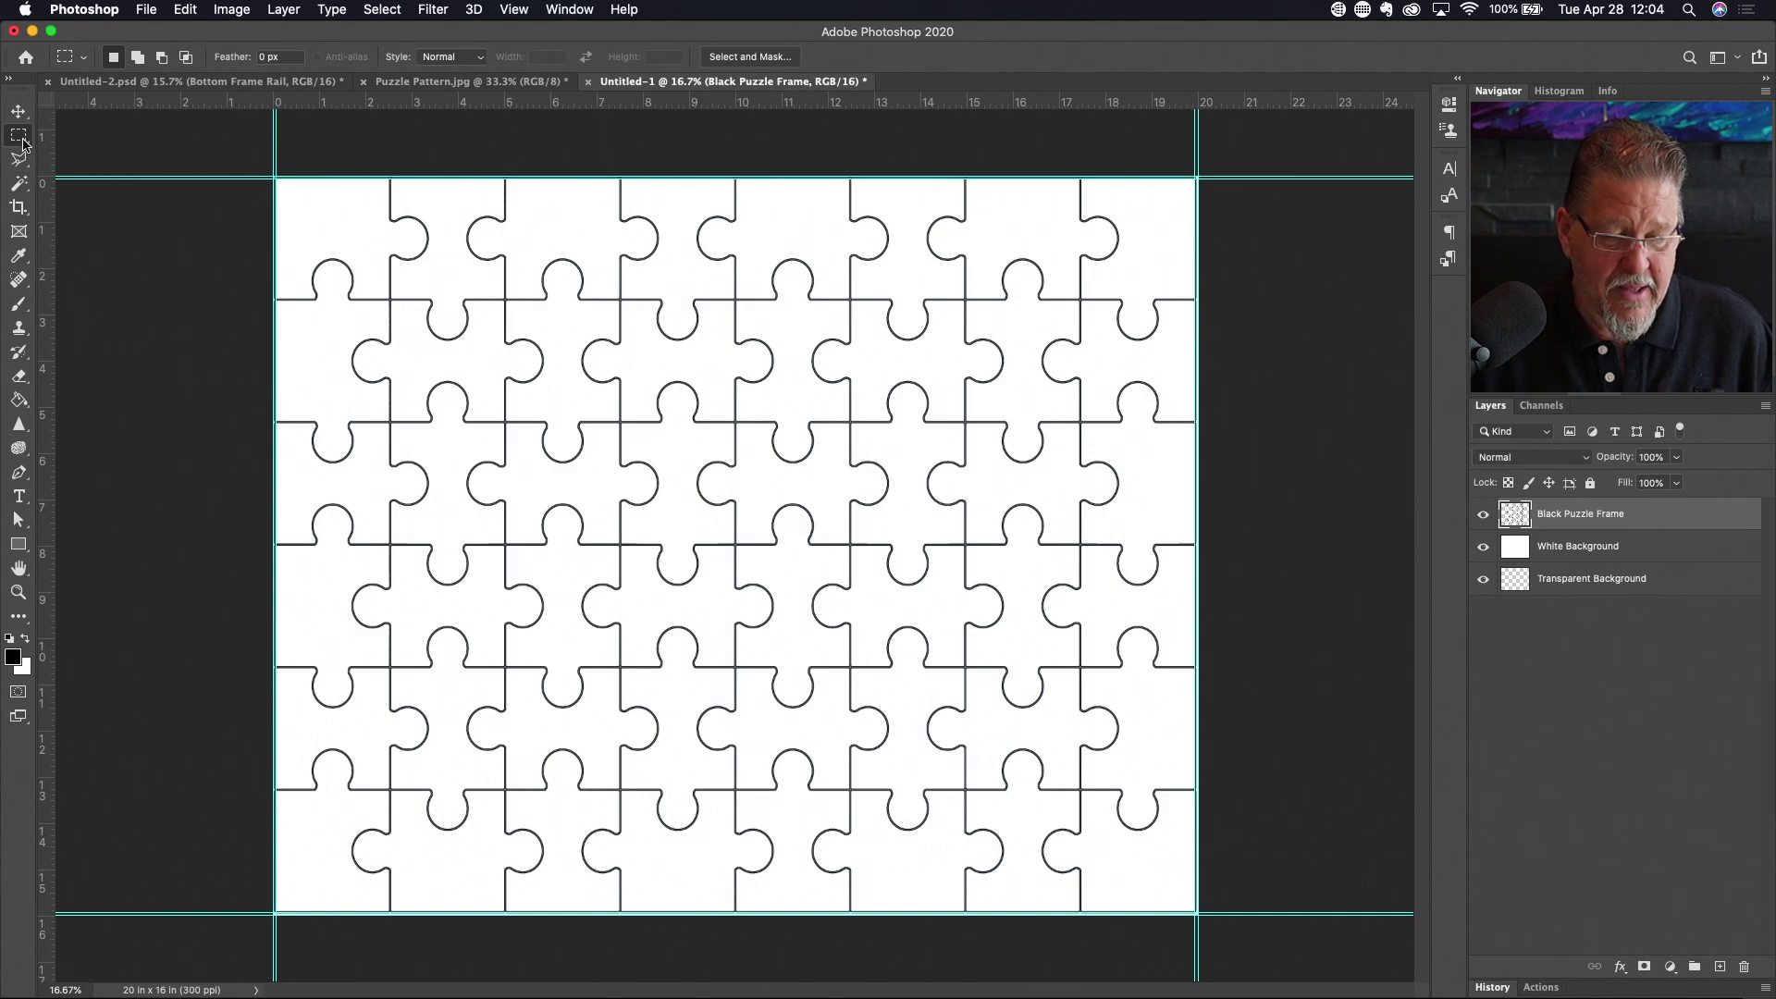
key("shift+m")
key("shift+m")
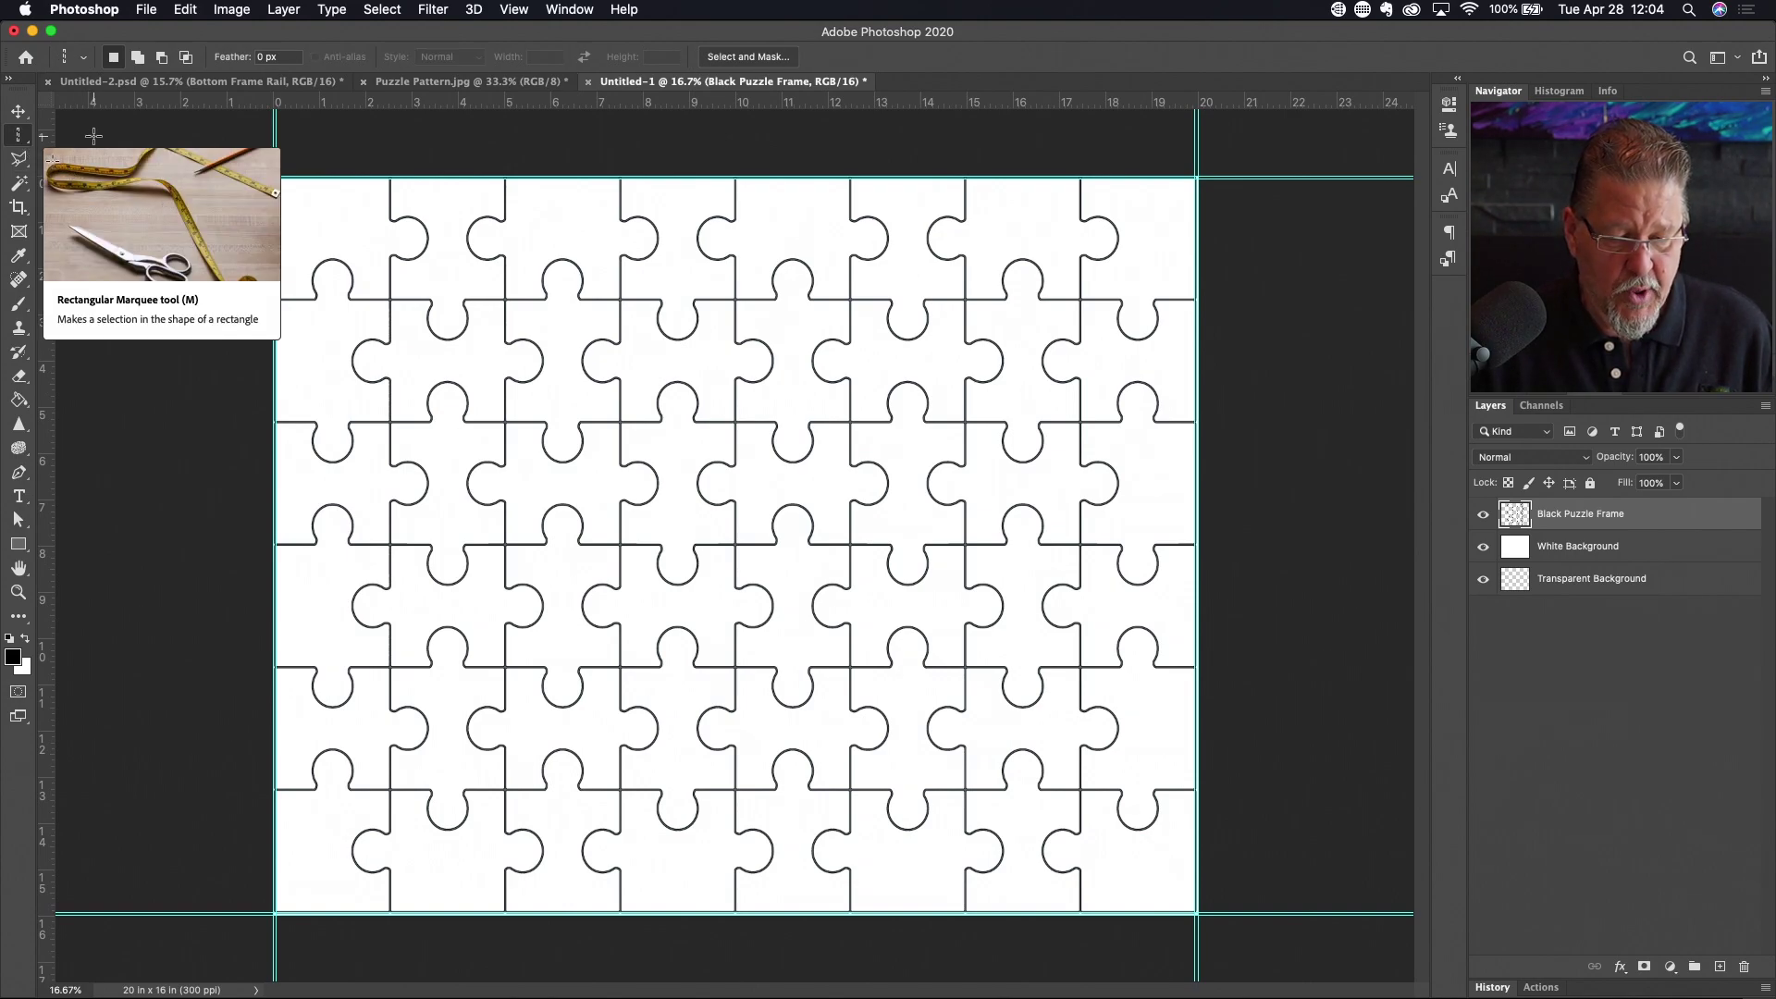
key("shift+m")
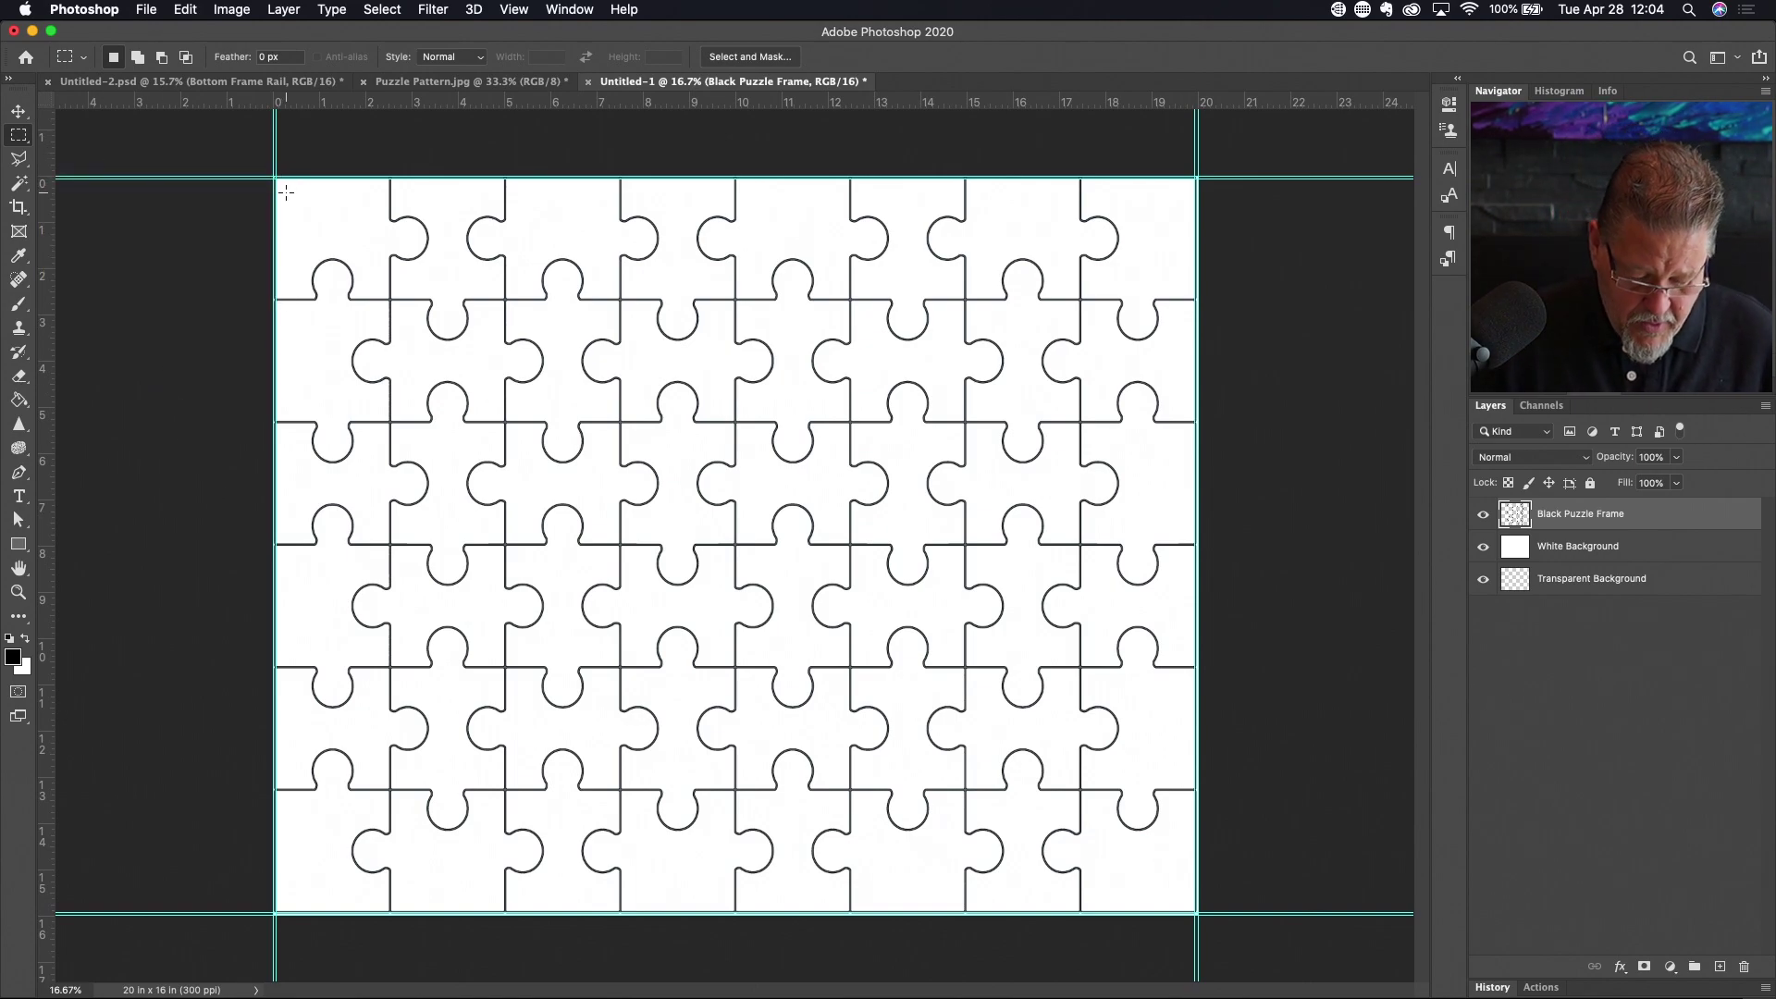
key("super+0")
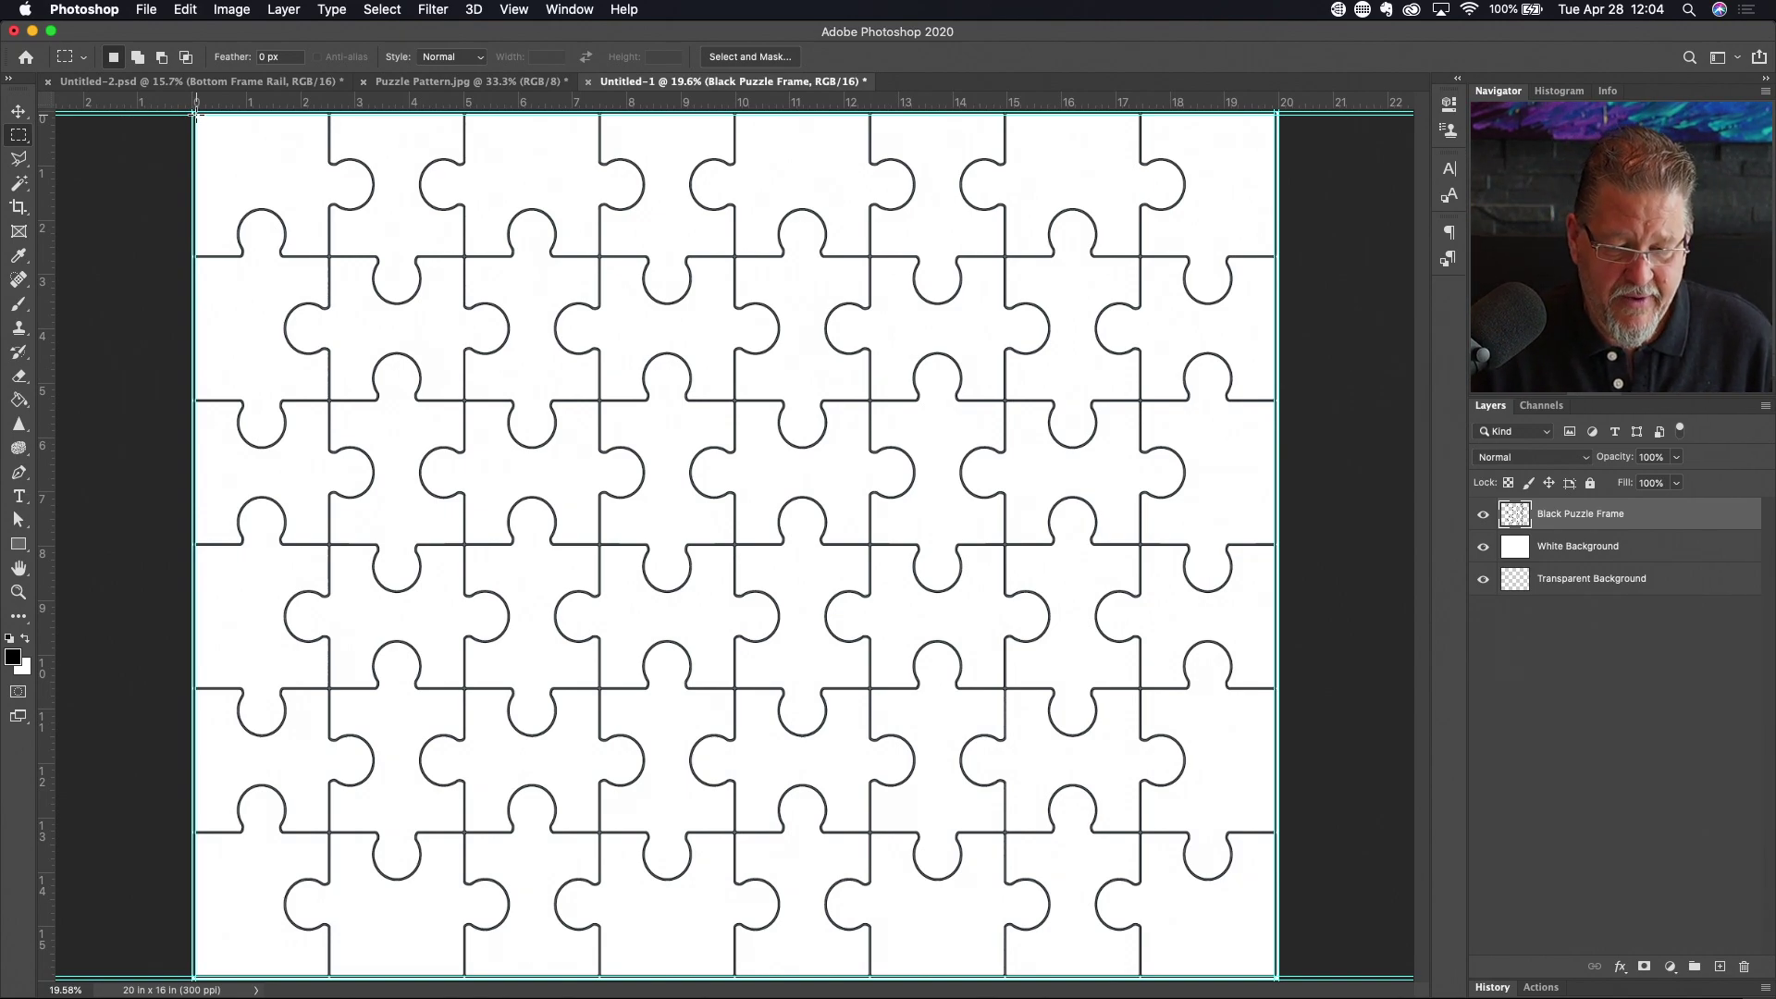
left_click_drag(195, 115, 1273, 973)
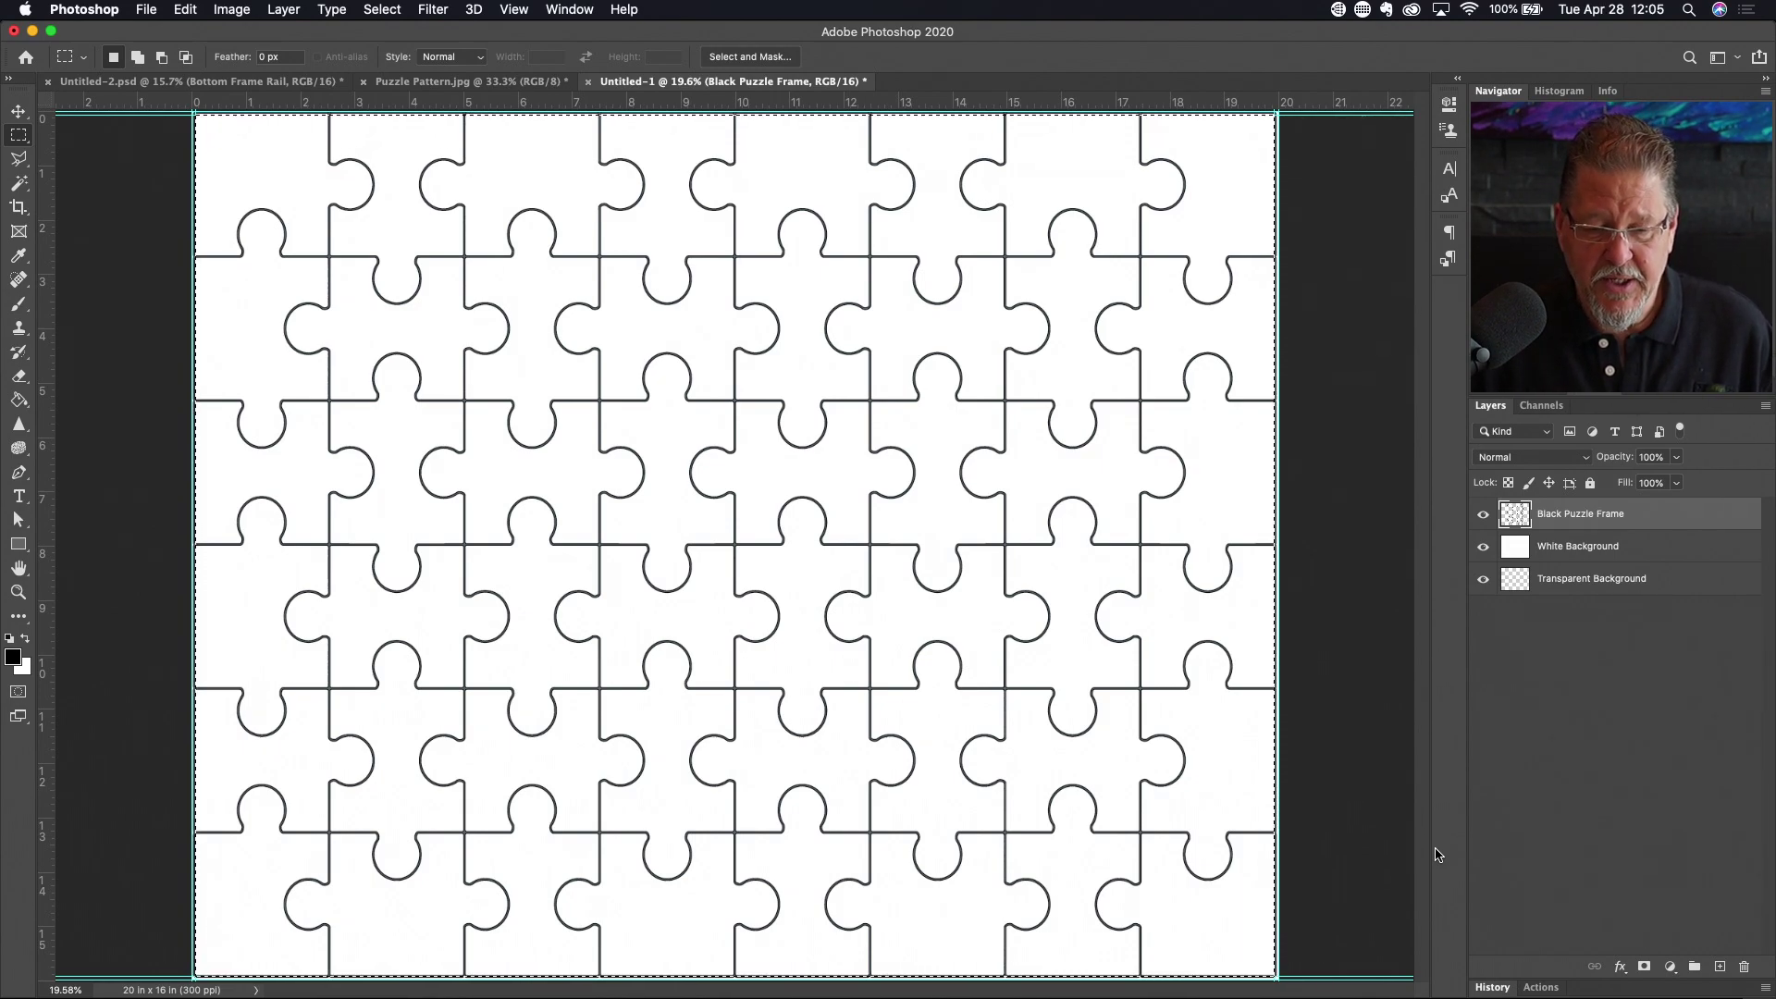
left_click(390, 9)
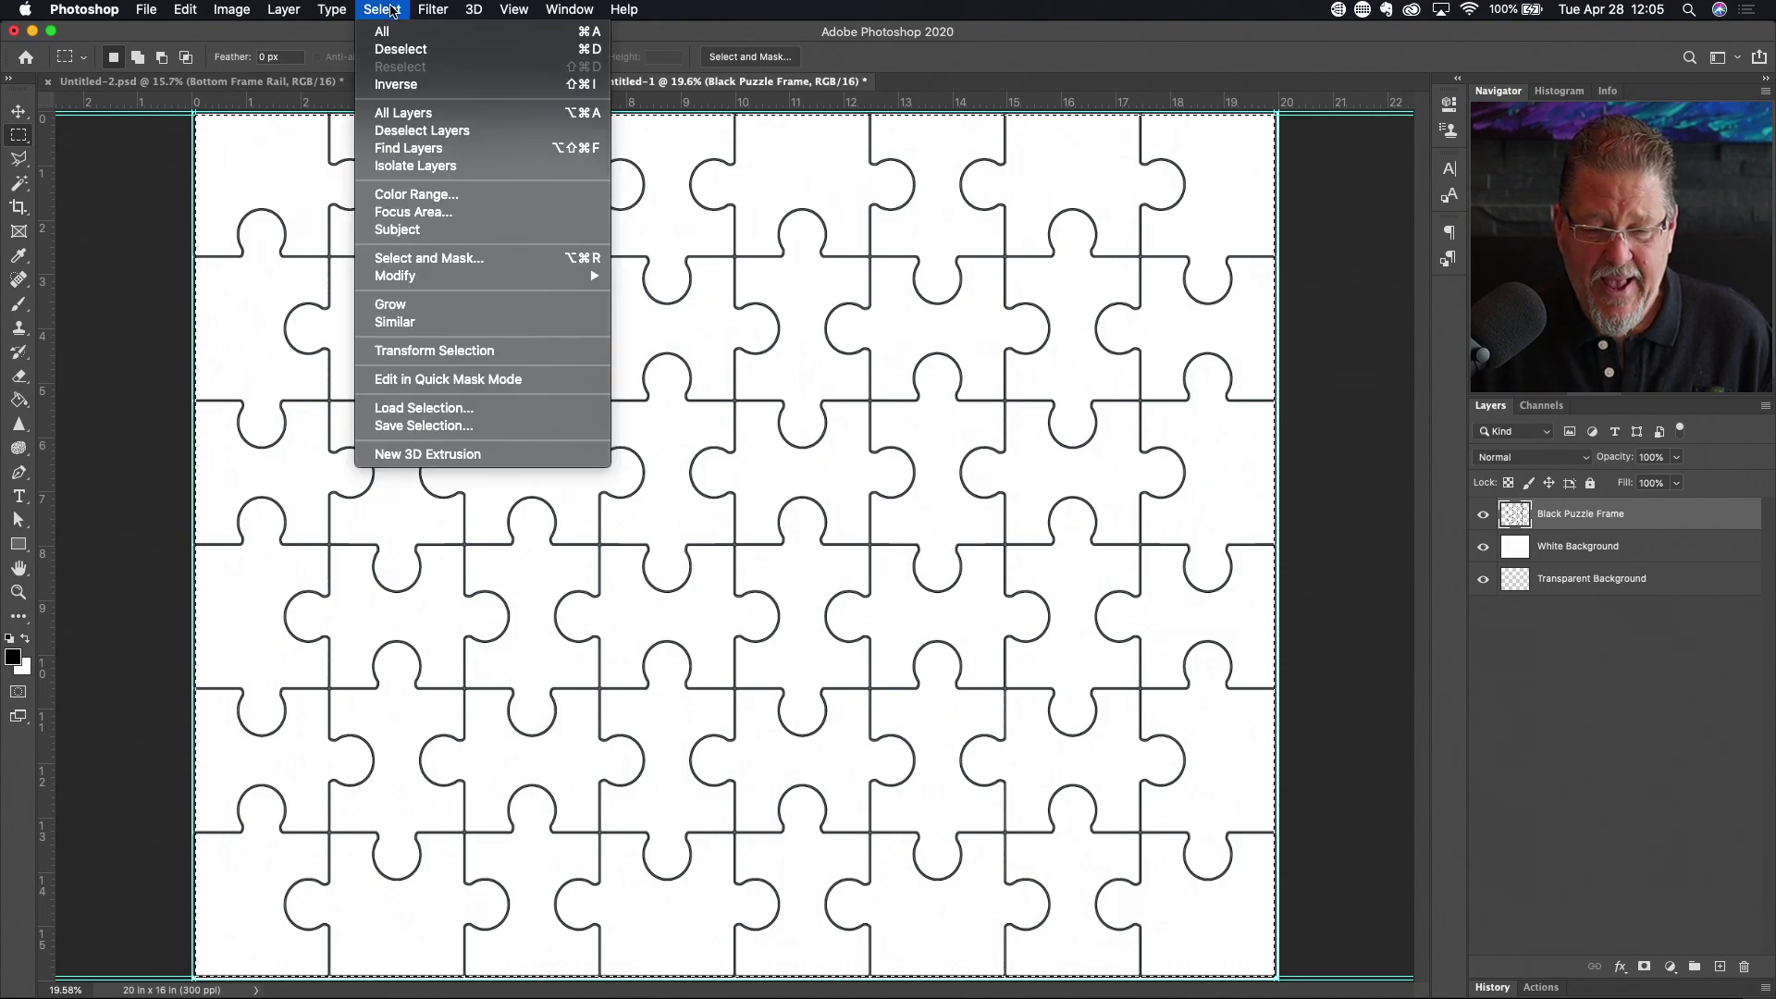
left_click(491, 88)
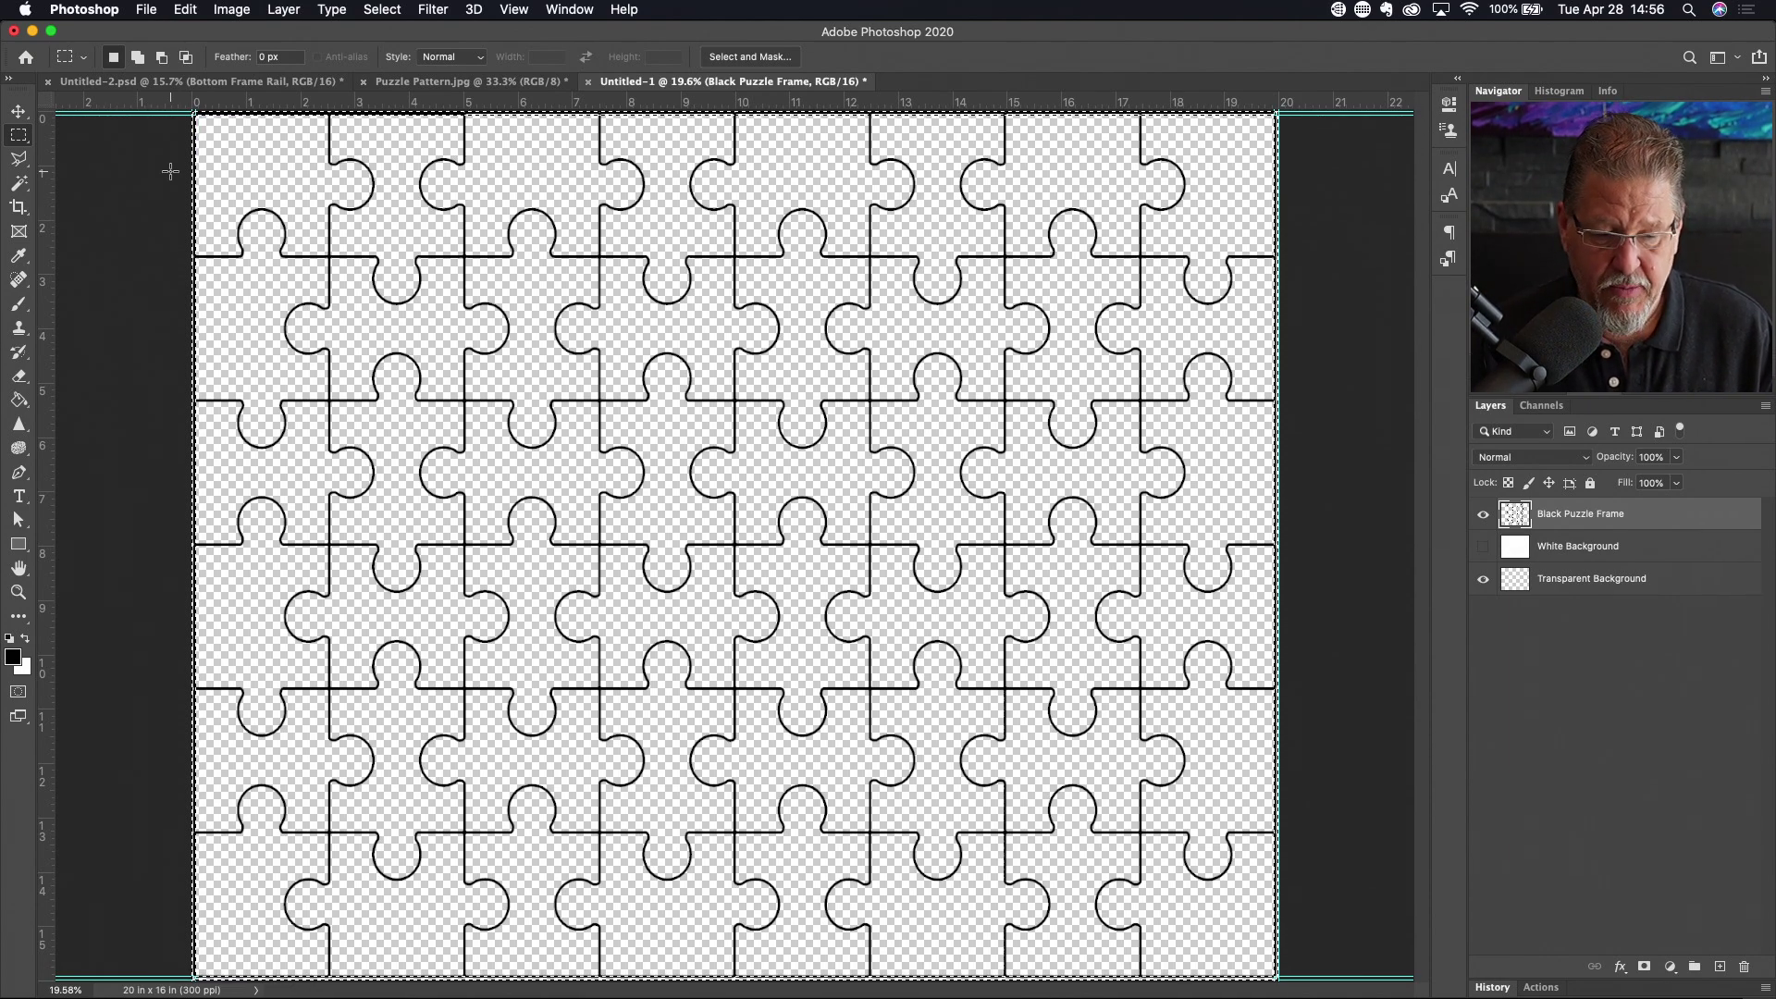
Fill the selected outer border with black on the Black Puzzle Frame layer, using the Paint Bucket at a tolerance of 255
scroll(198, 150, "up", 4)
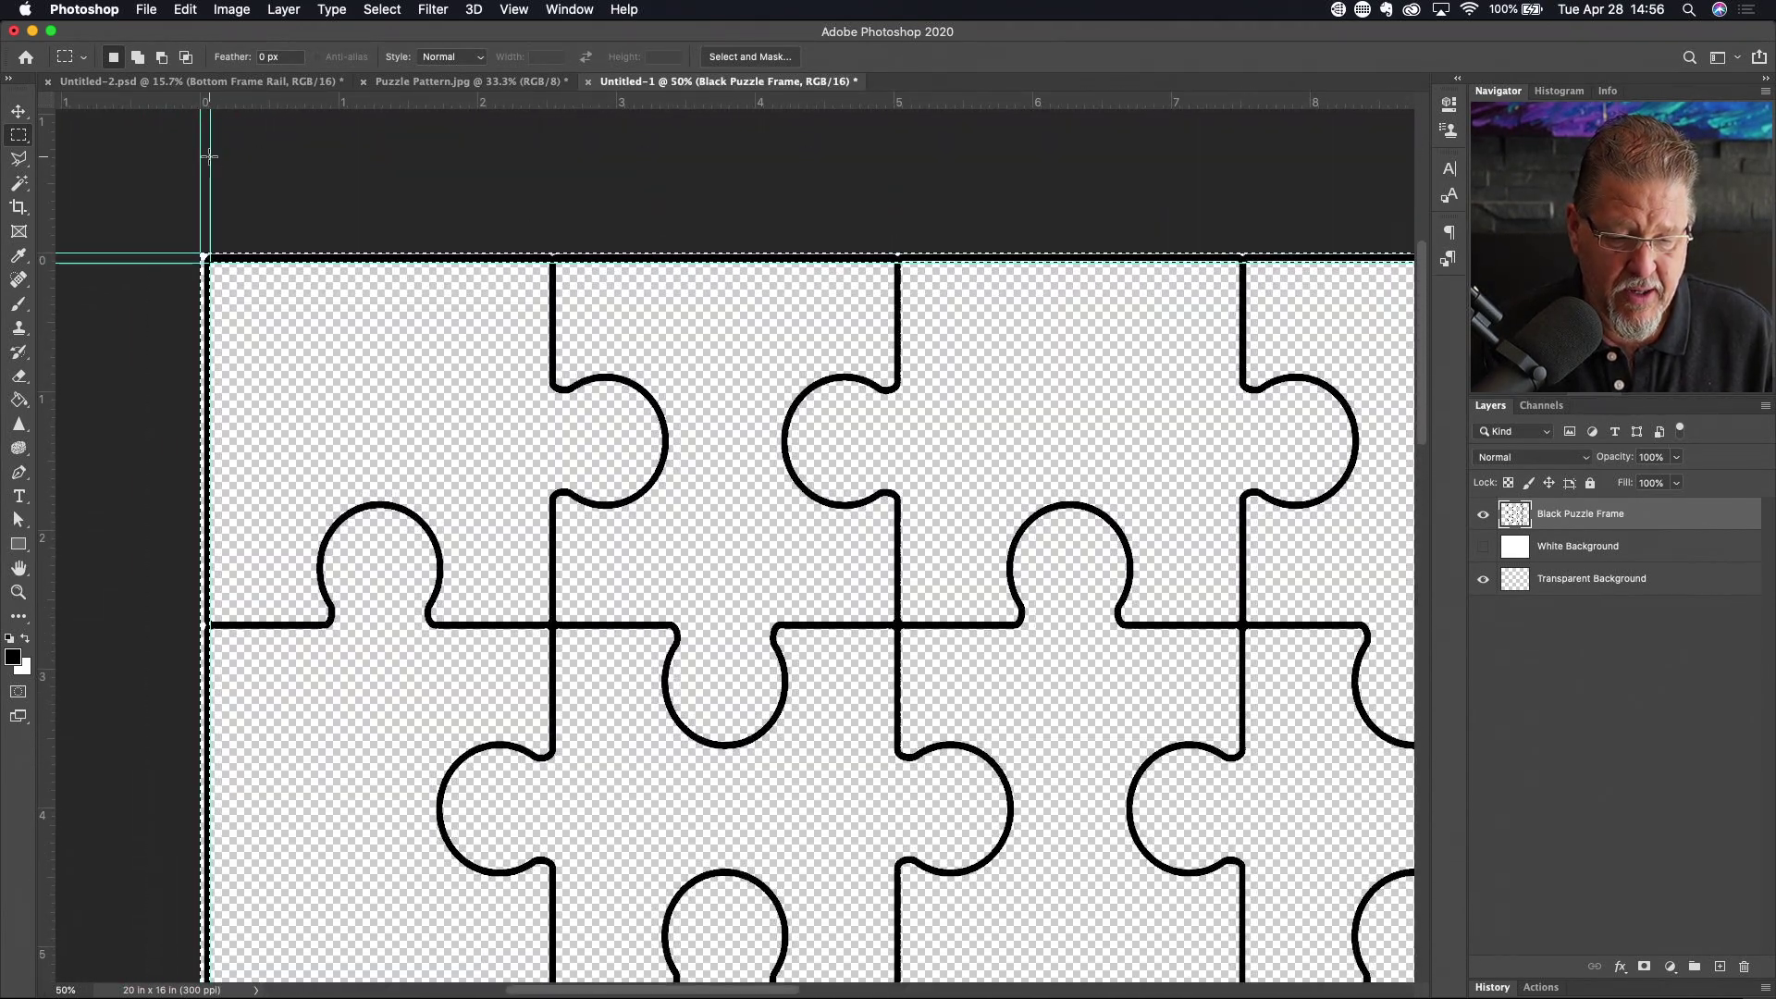
scroll(238, 370, "up", 1)
scroll(241, 372, "left", 3)
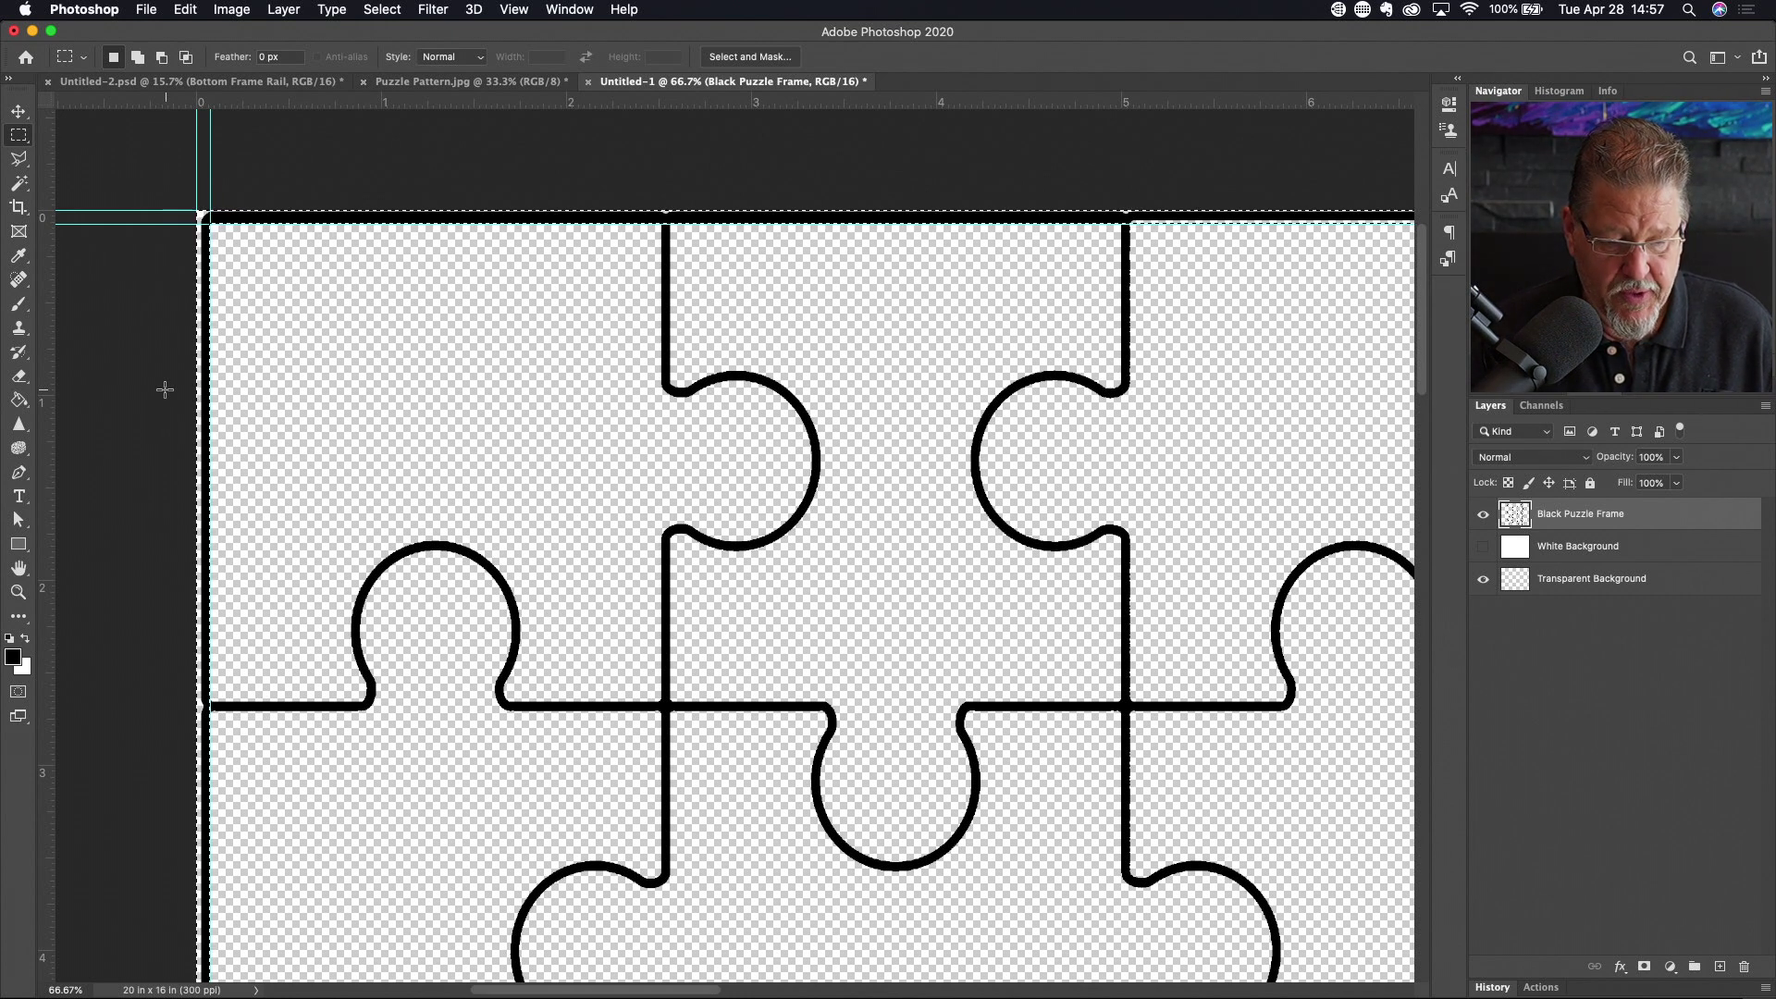
key("g")
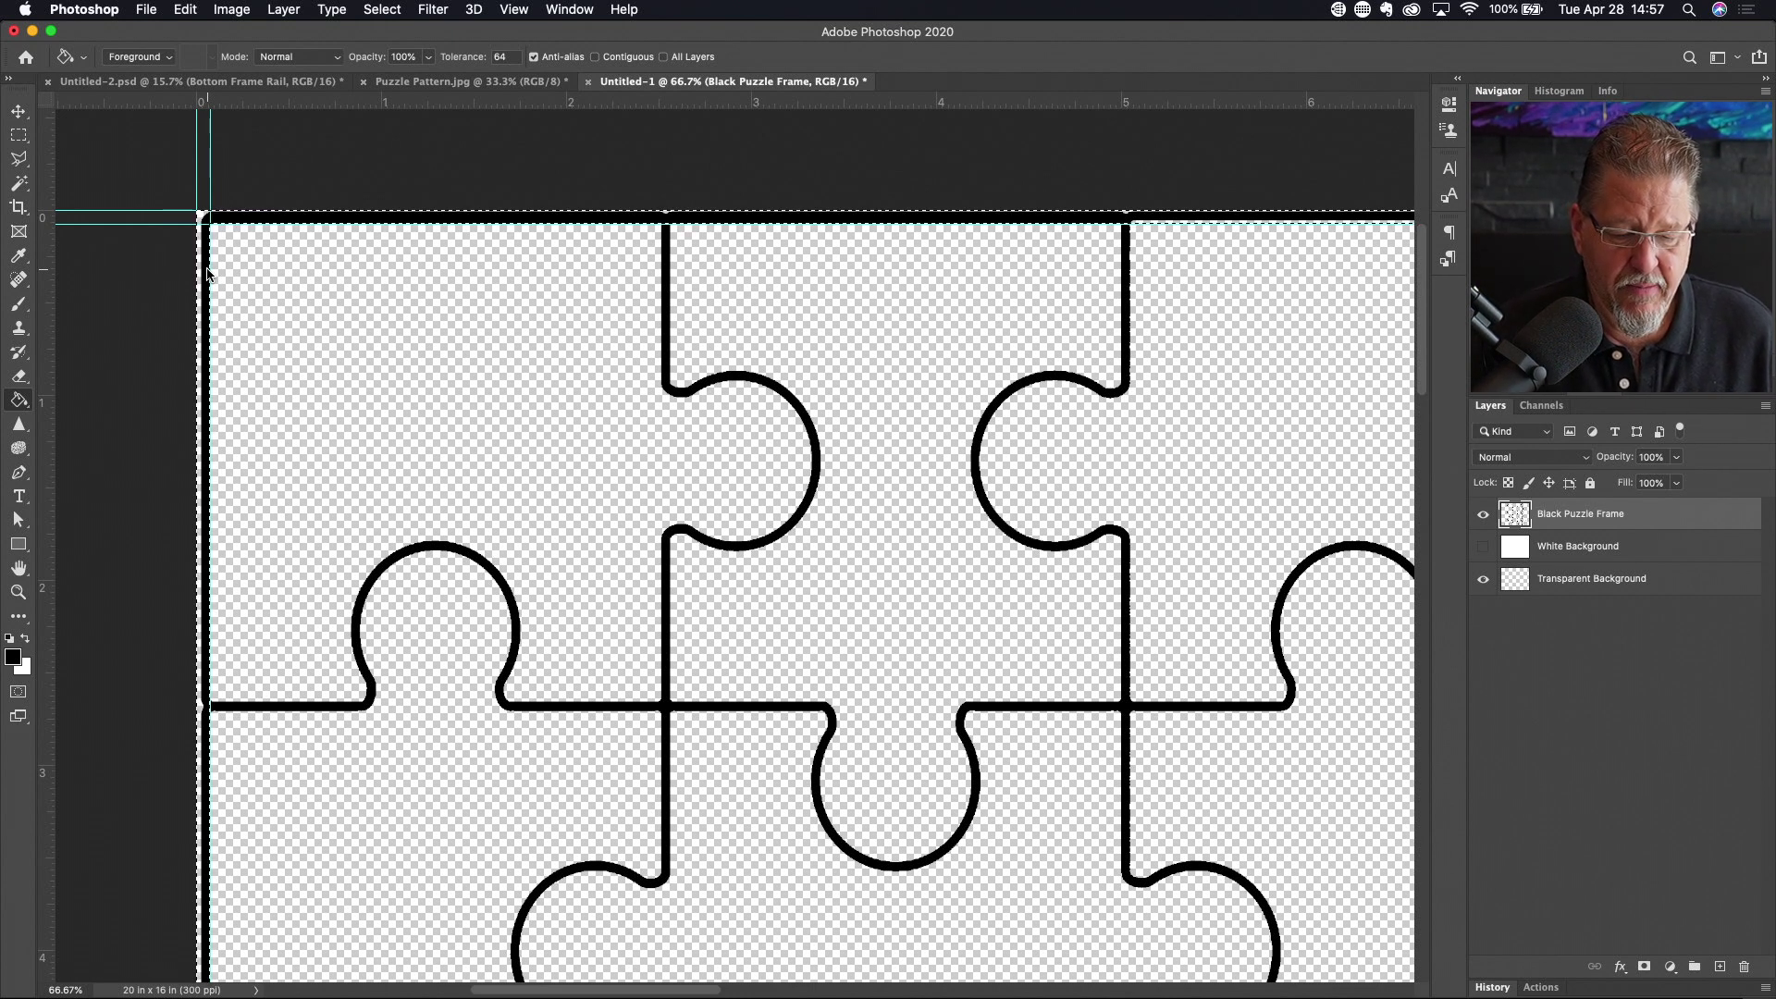
double_click(500, 56)
type("255")
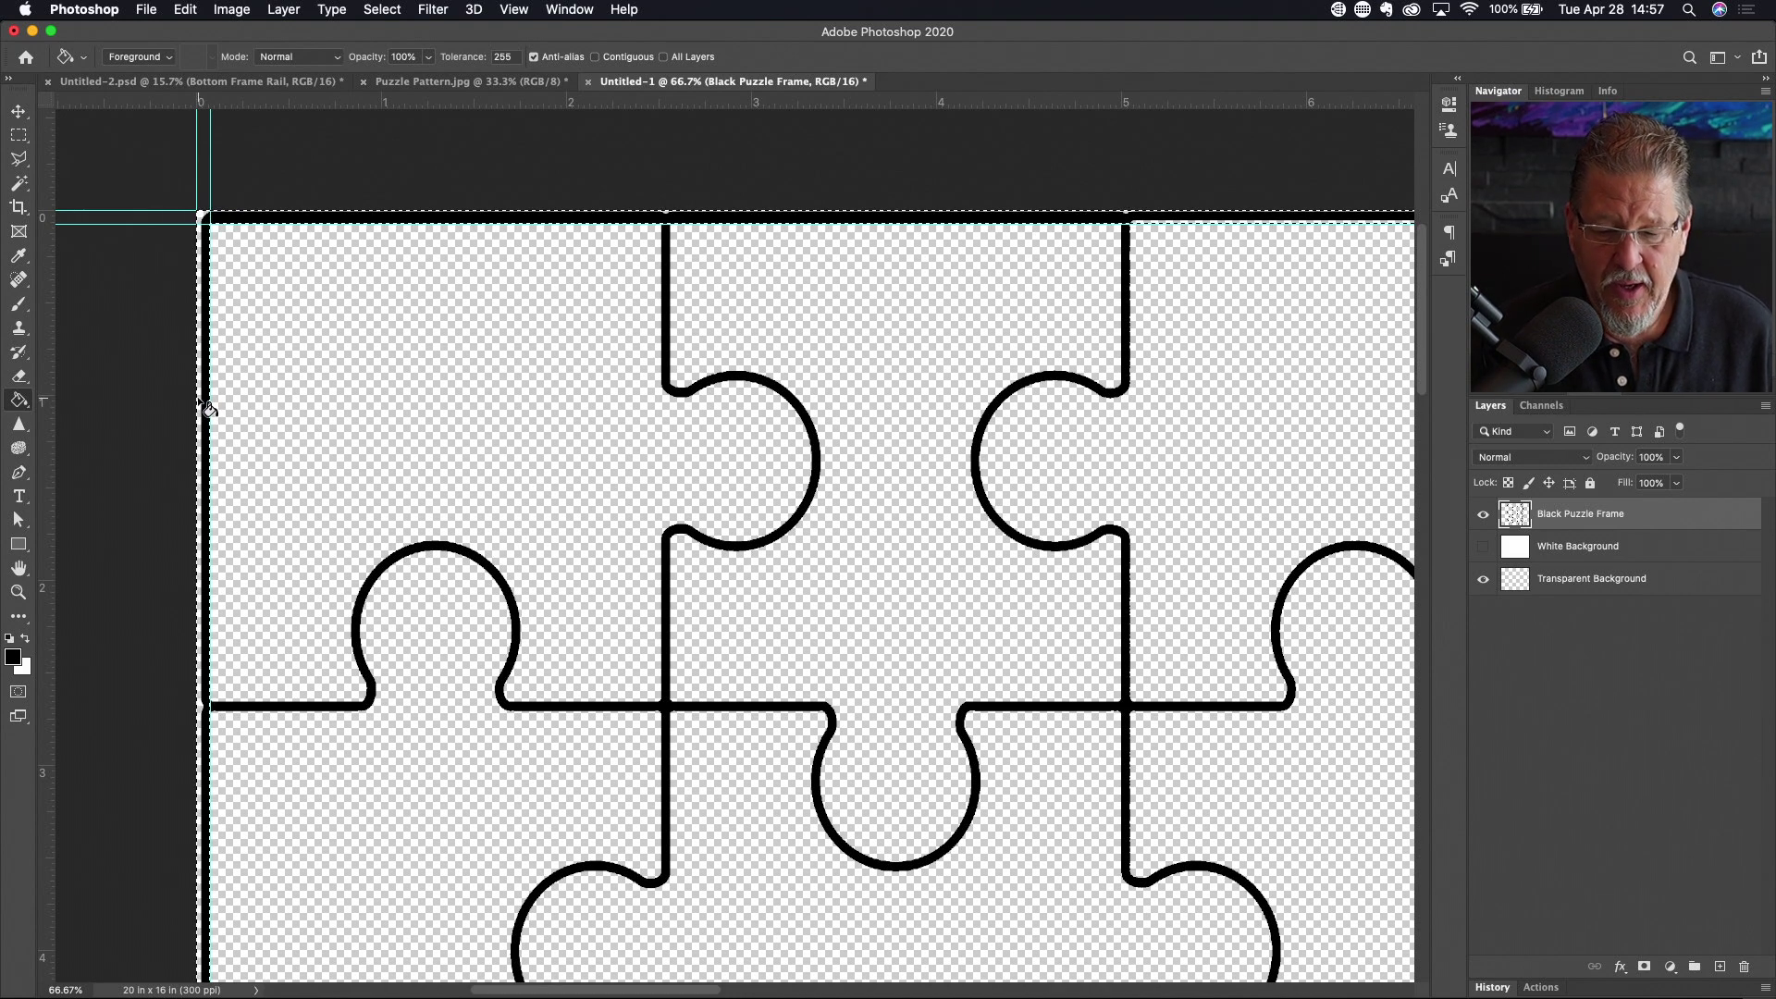
key("super+z")
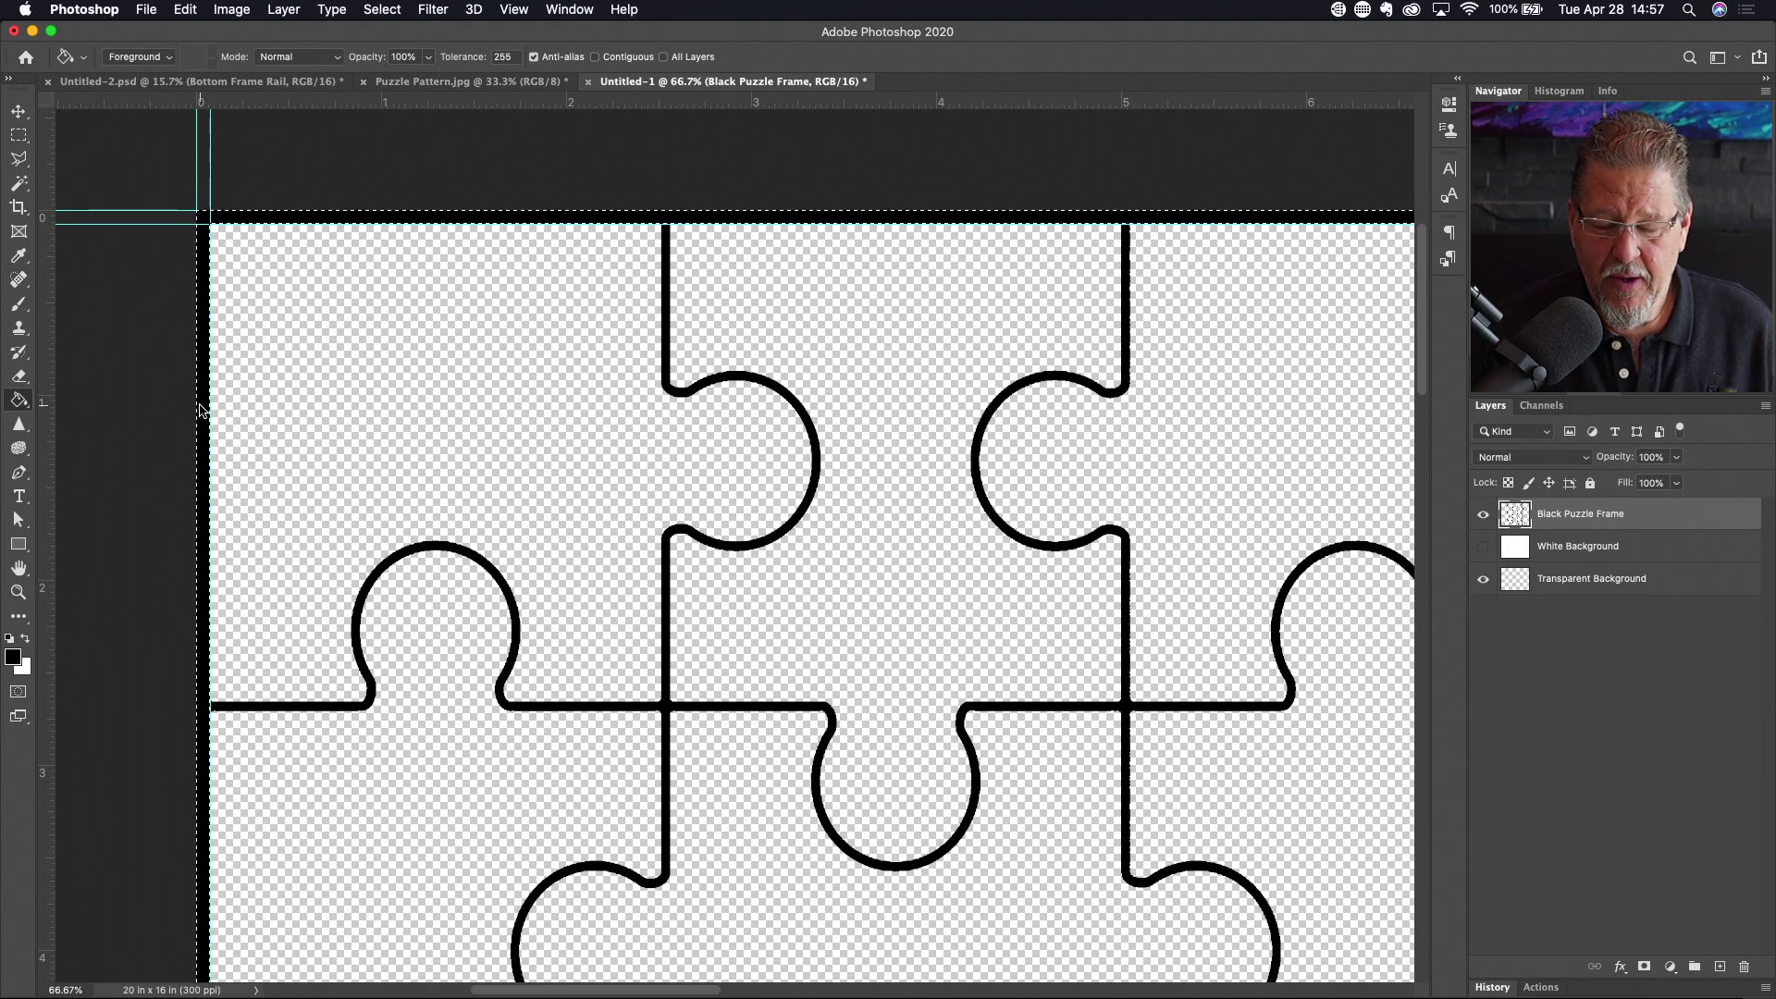
Inspect the black border along the canvas edges and corners for unfilled gaps
scroll(200, 410, "right", 20)
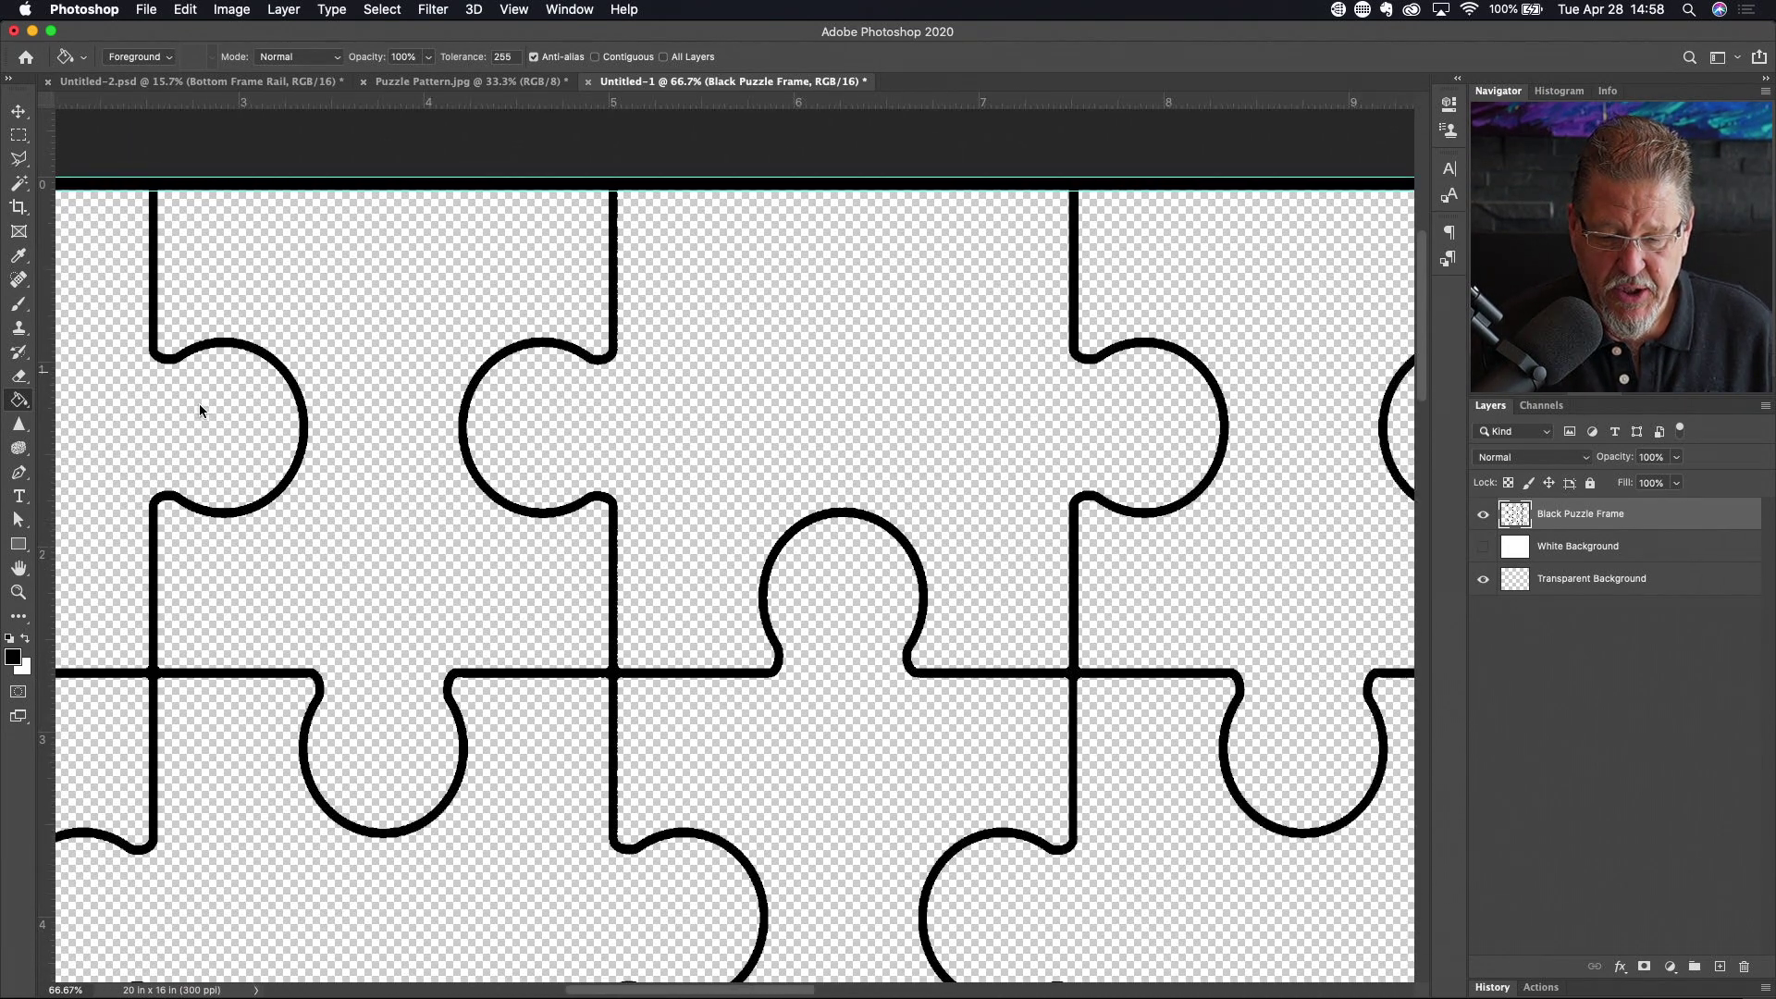
scroll(200, 410, "down", 20)
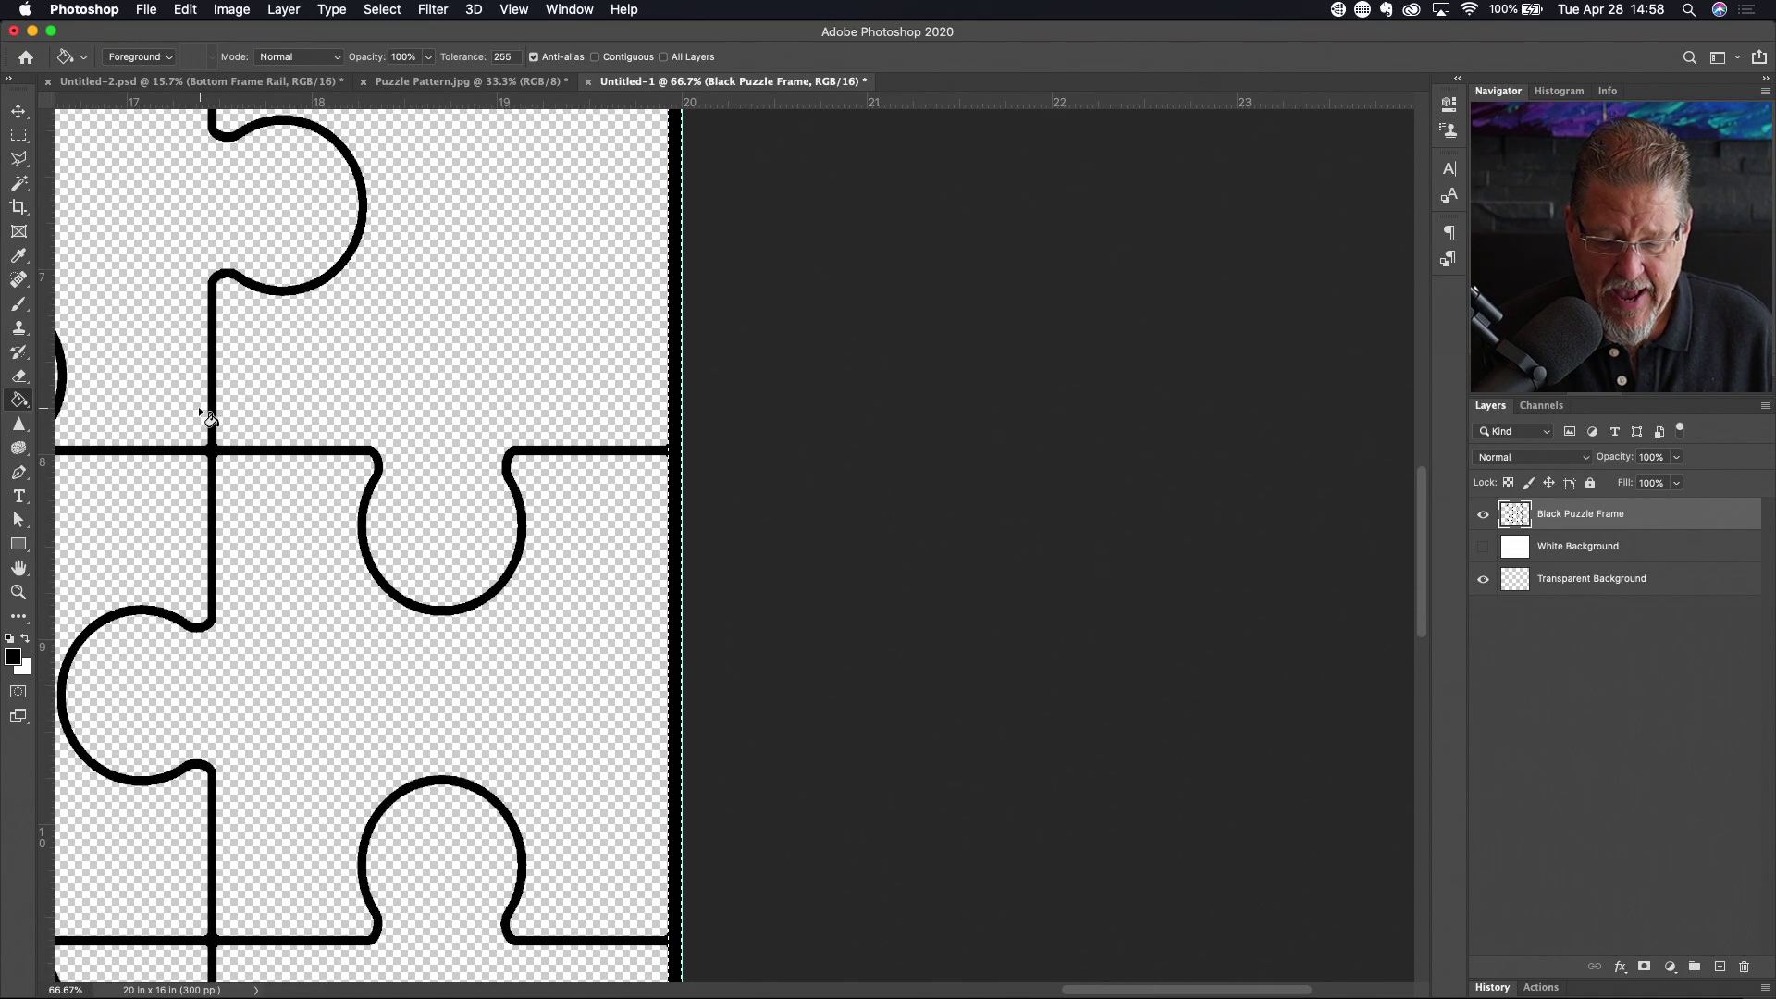
key("alt+BackSpace")
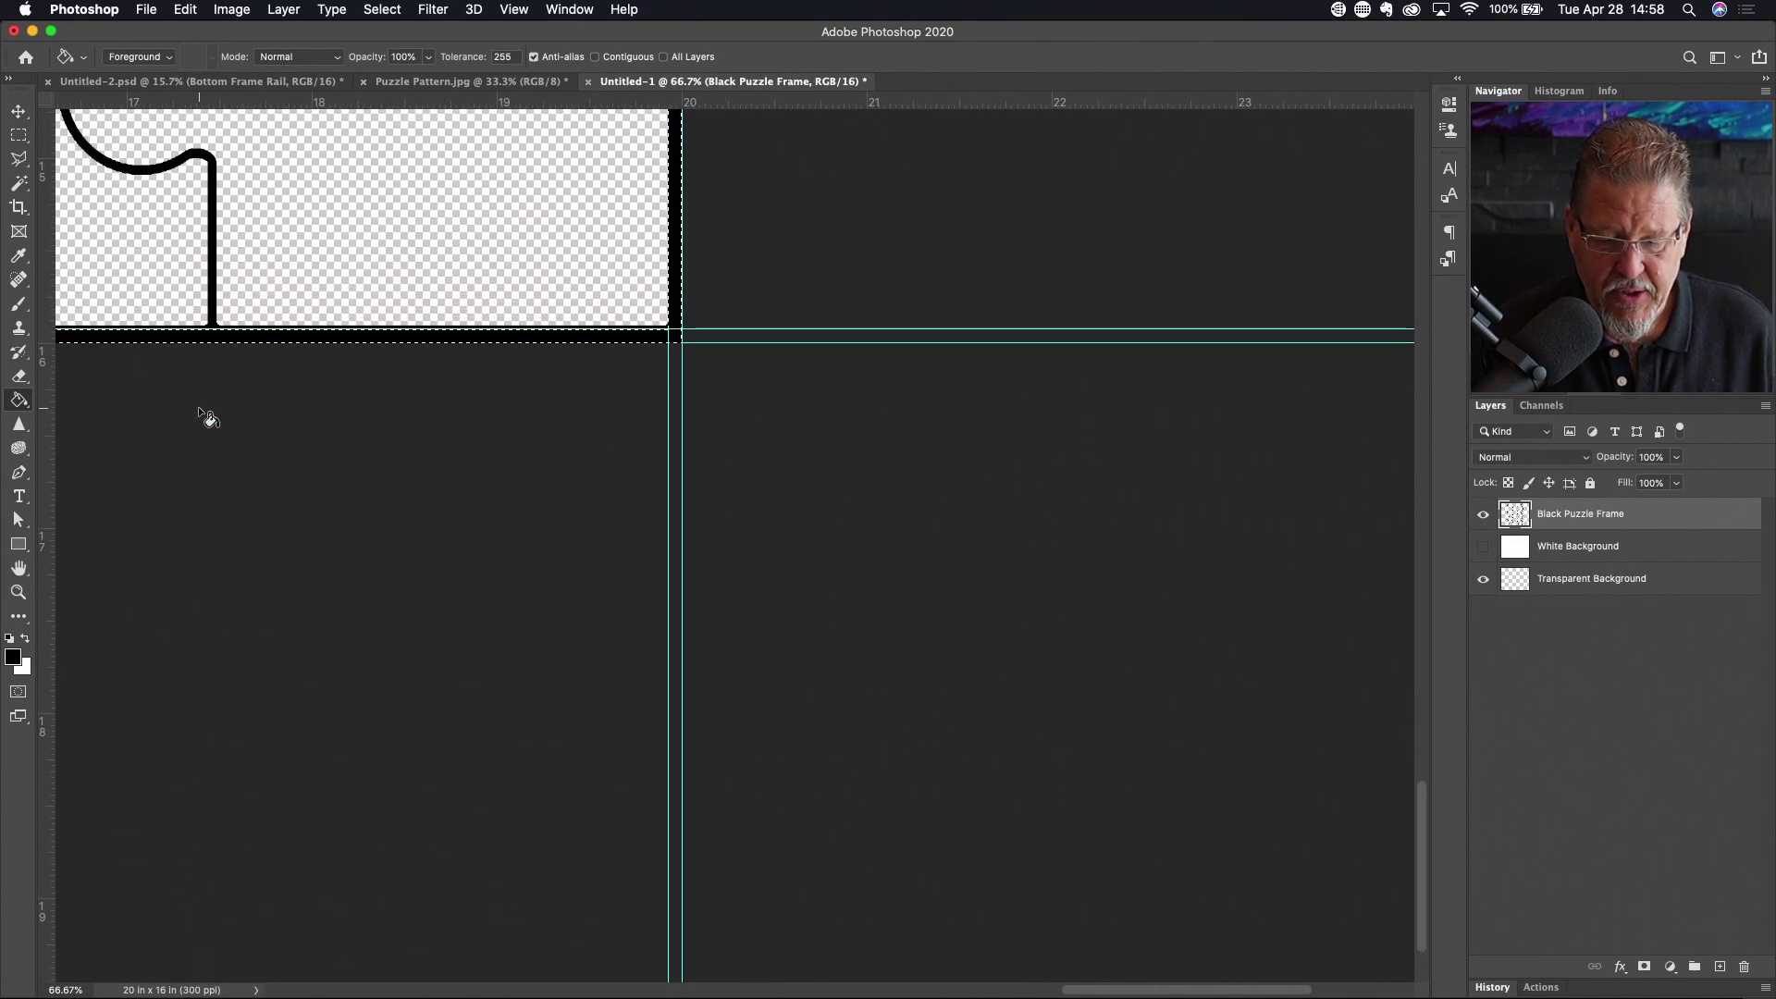
scroll(198, 407, "left", 16)
scroll(198, 407, "up", 1)
scroll(200, 410, "left", 5)
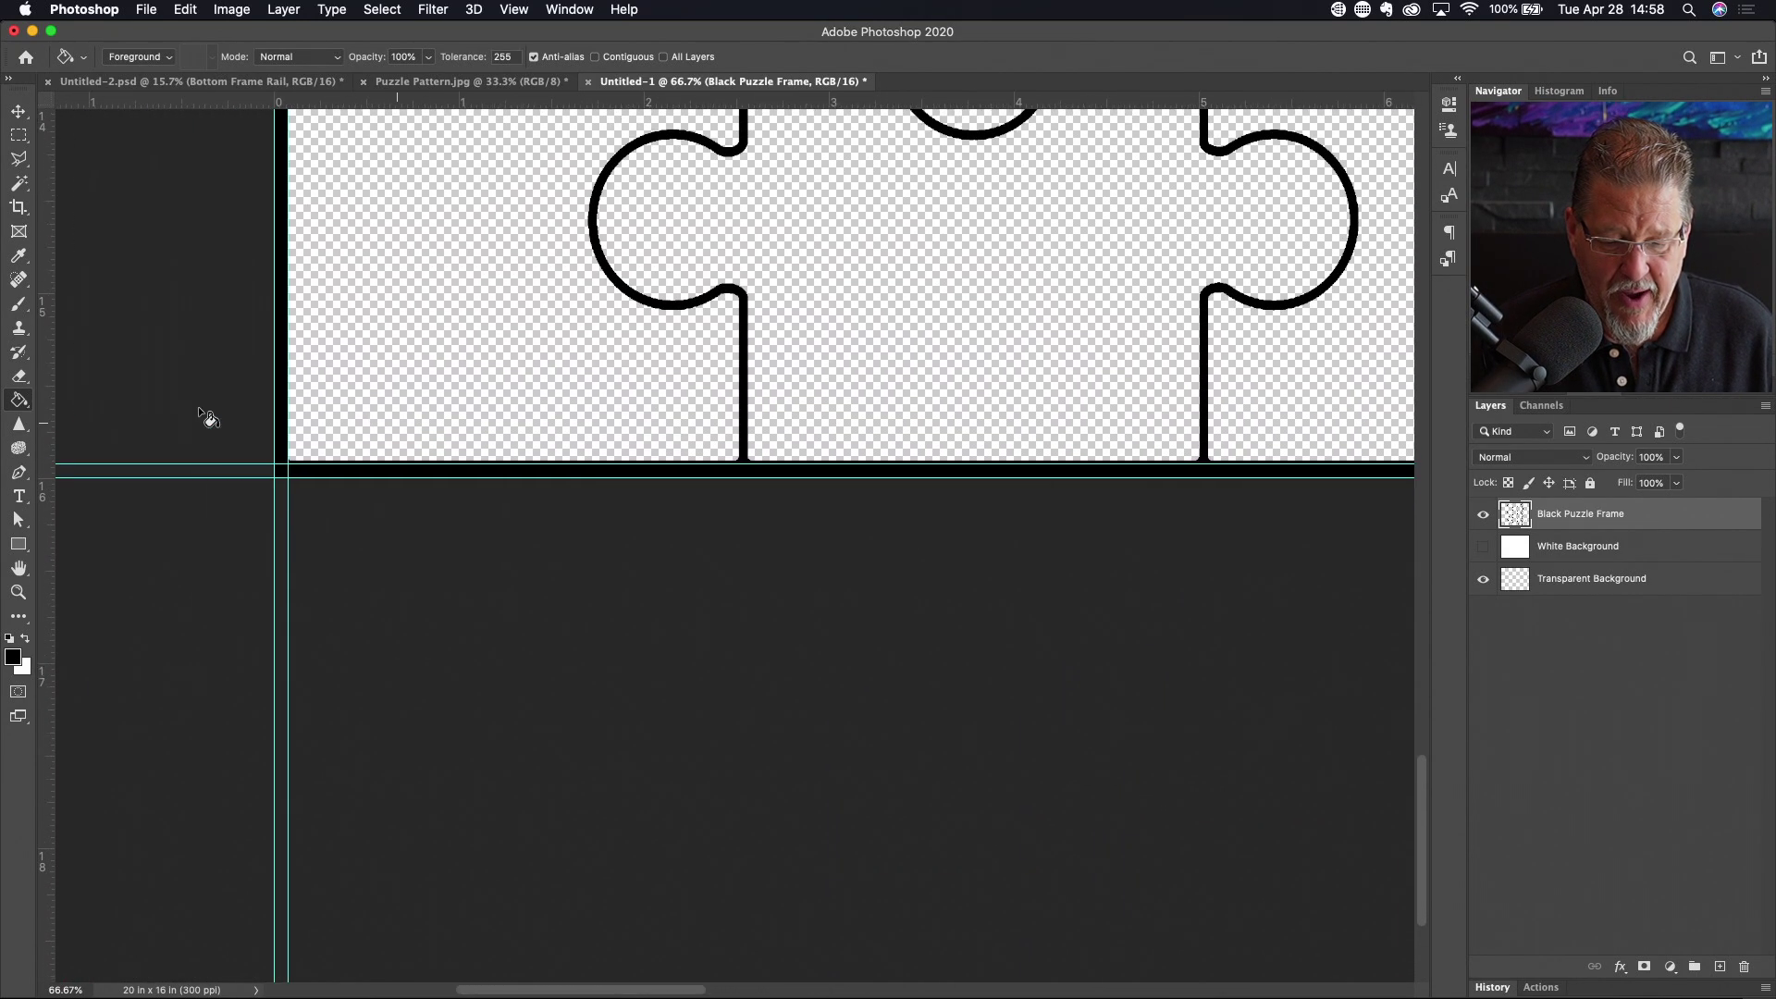
scroll(200, 407, "up", 12)
scroll(198, 379, "up", 10)
scroll(198, 379, "right", 5)
scroll(192, 377, "left", 2)
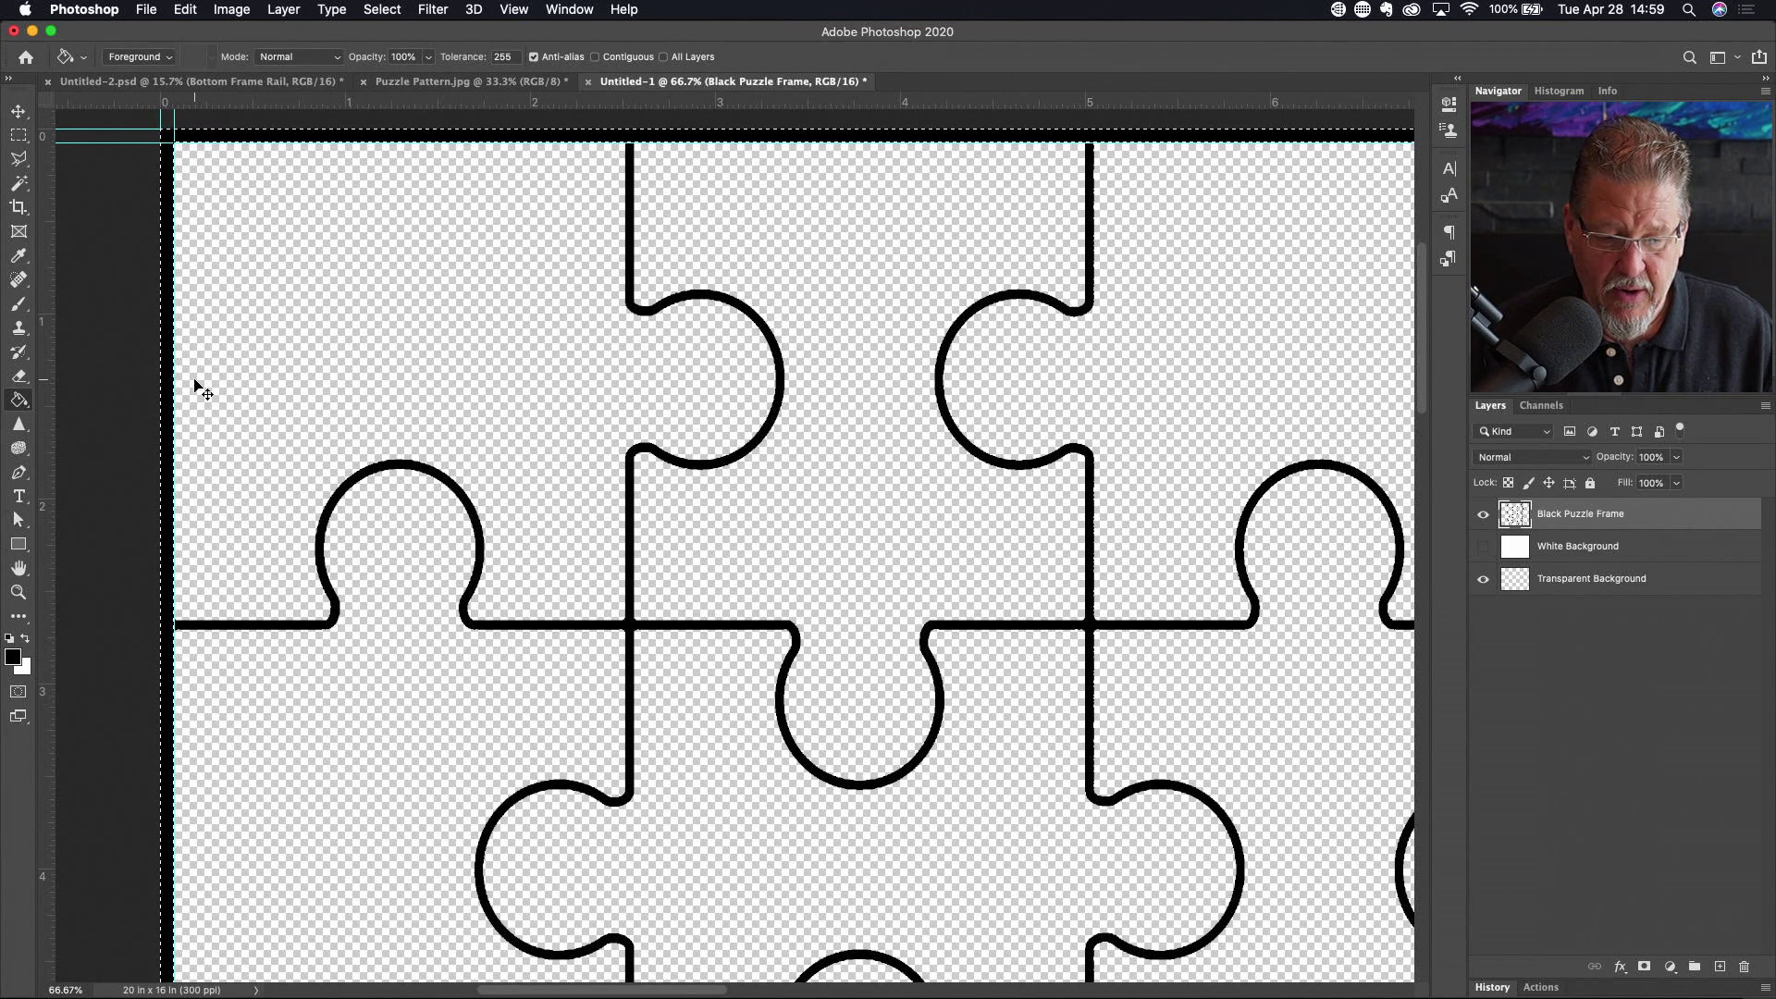
Fit the whole canvas in view, deselect the border and hide the guides
key("super+h")
key("super+0")
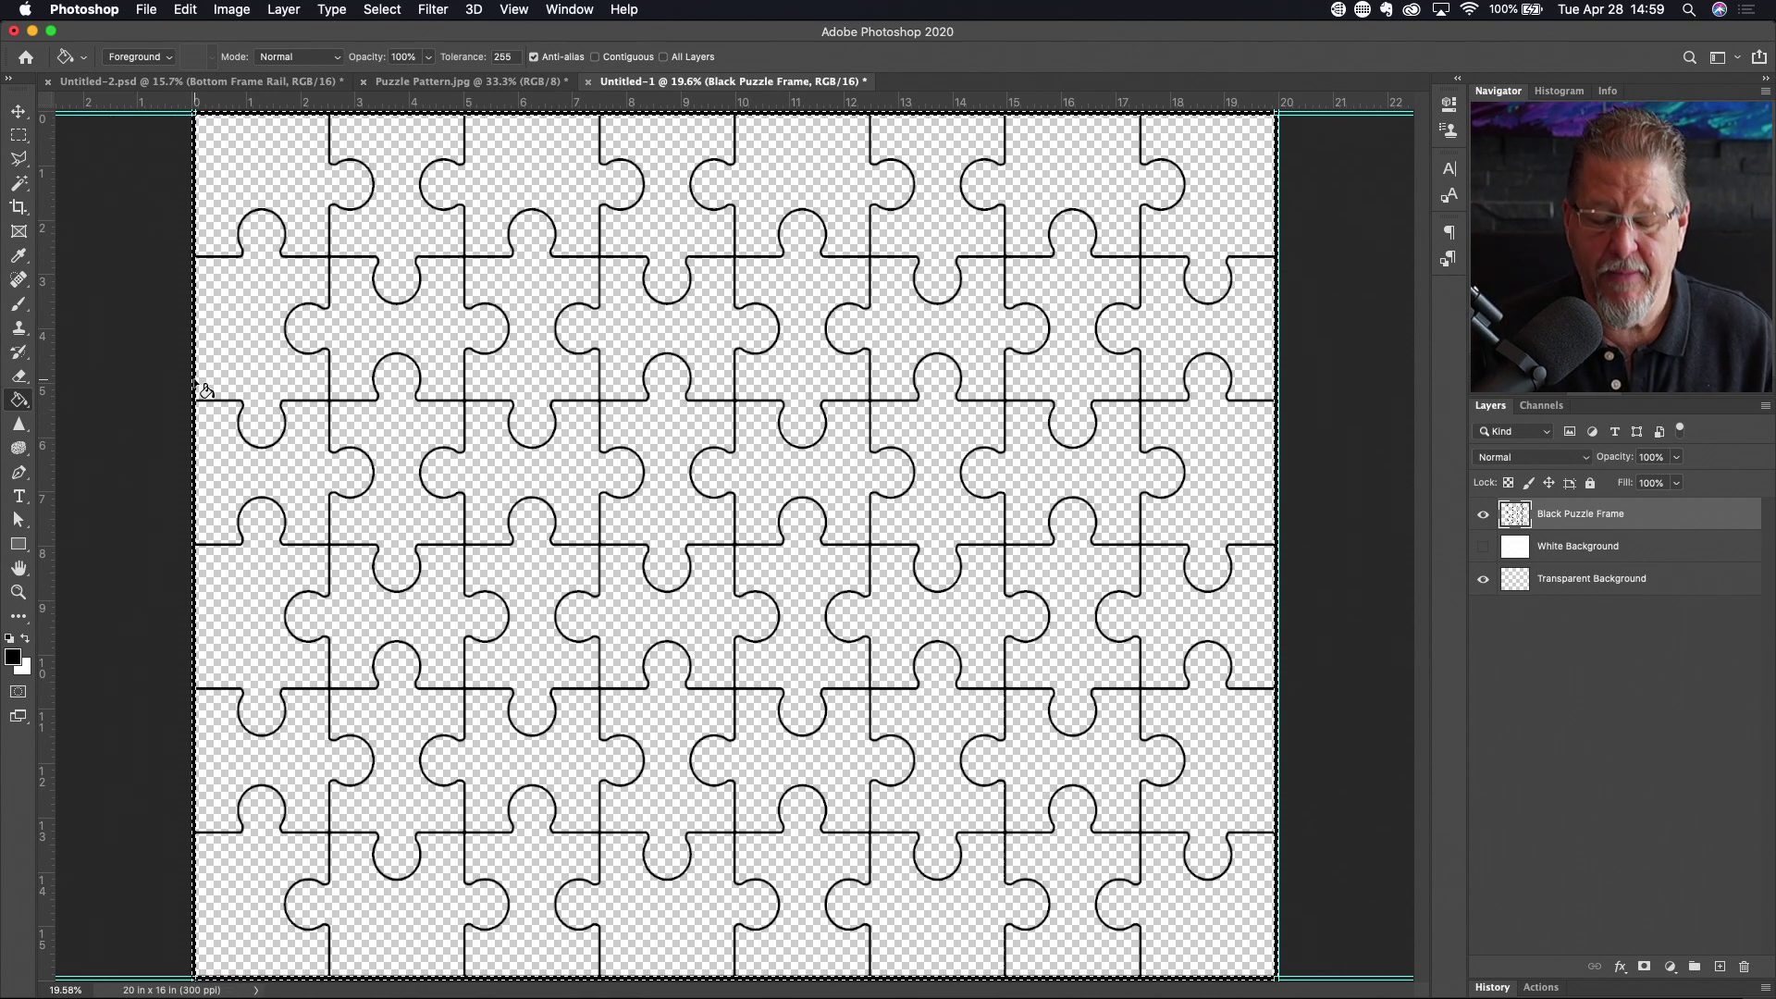
key("super+d")
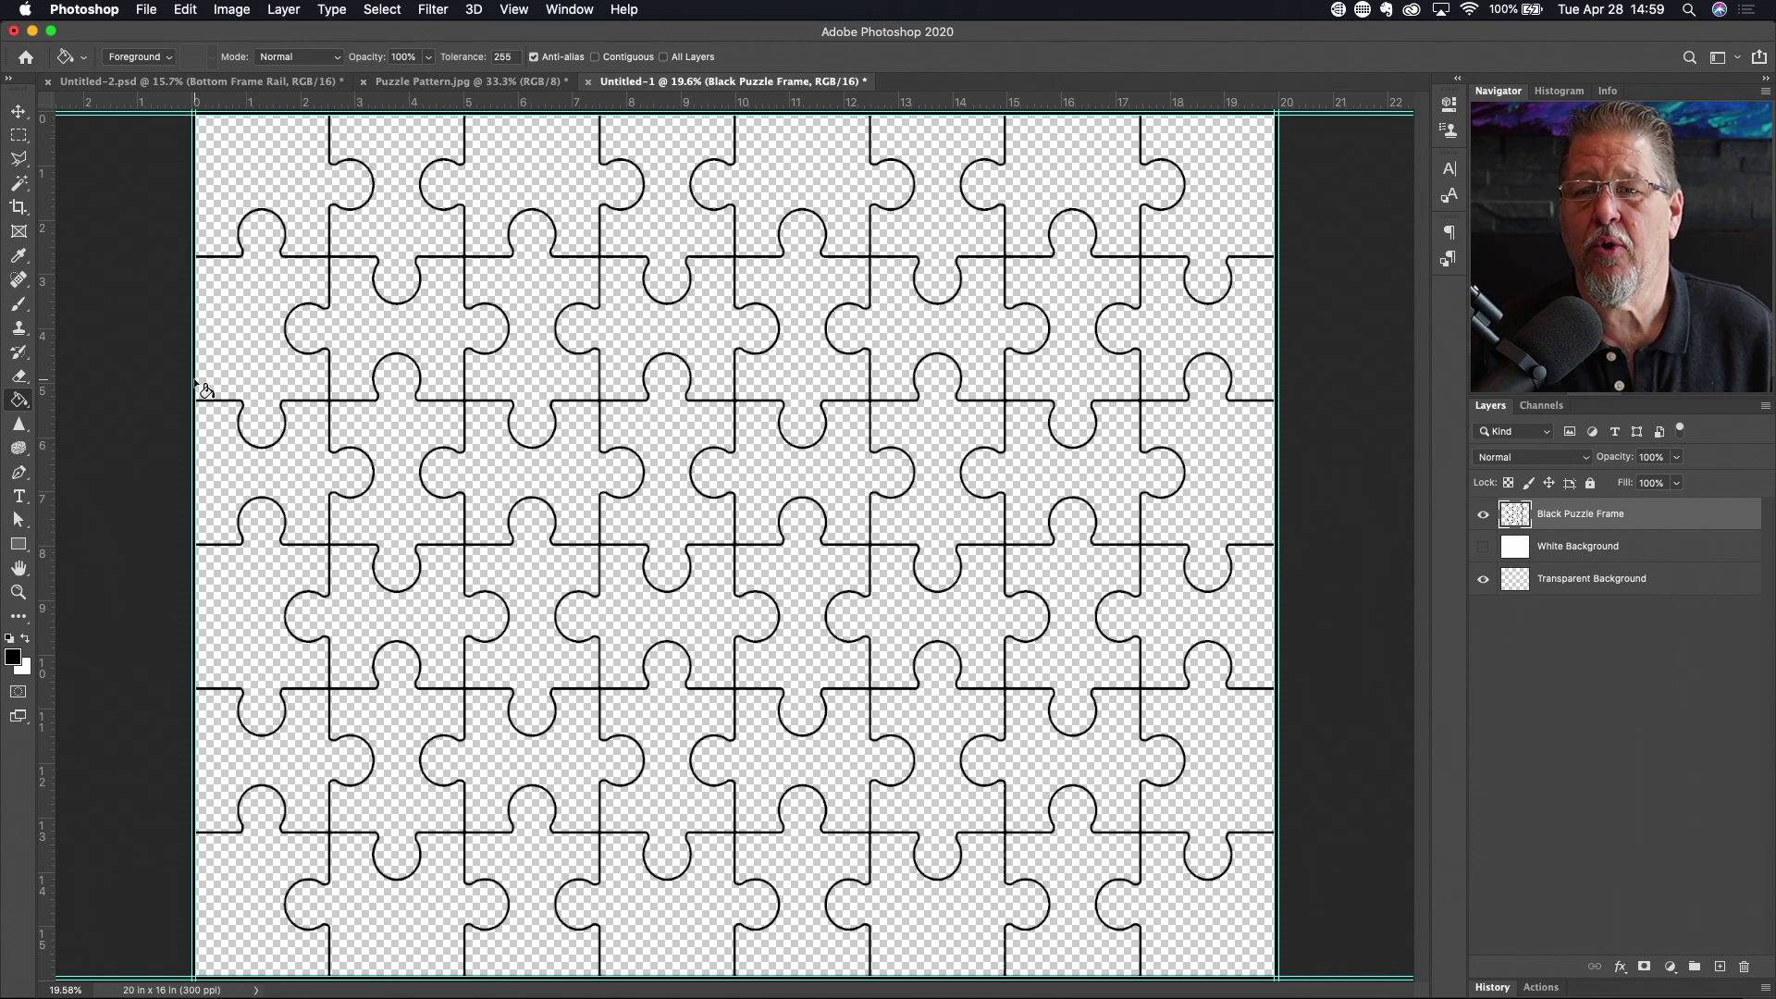
key("super+semicolon")
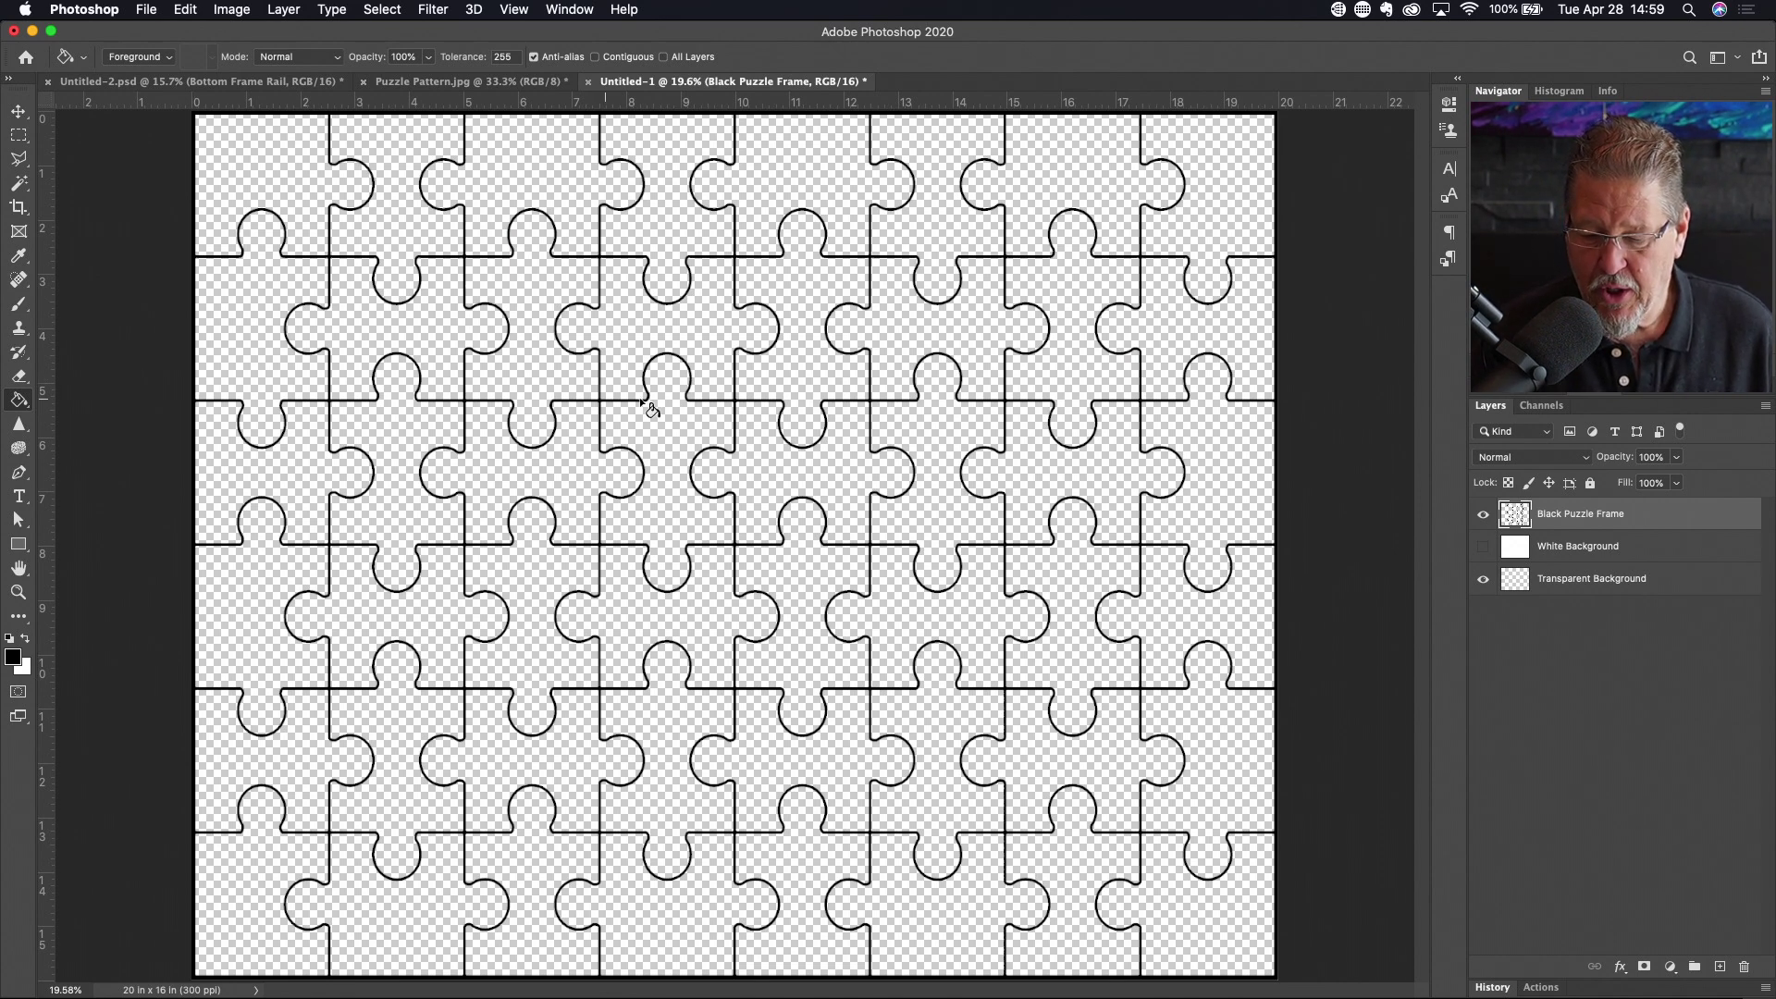
Show the White Background layer briefly to preview the black outlines over white, and hide it again
left_click(1483, 547)
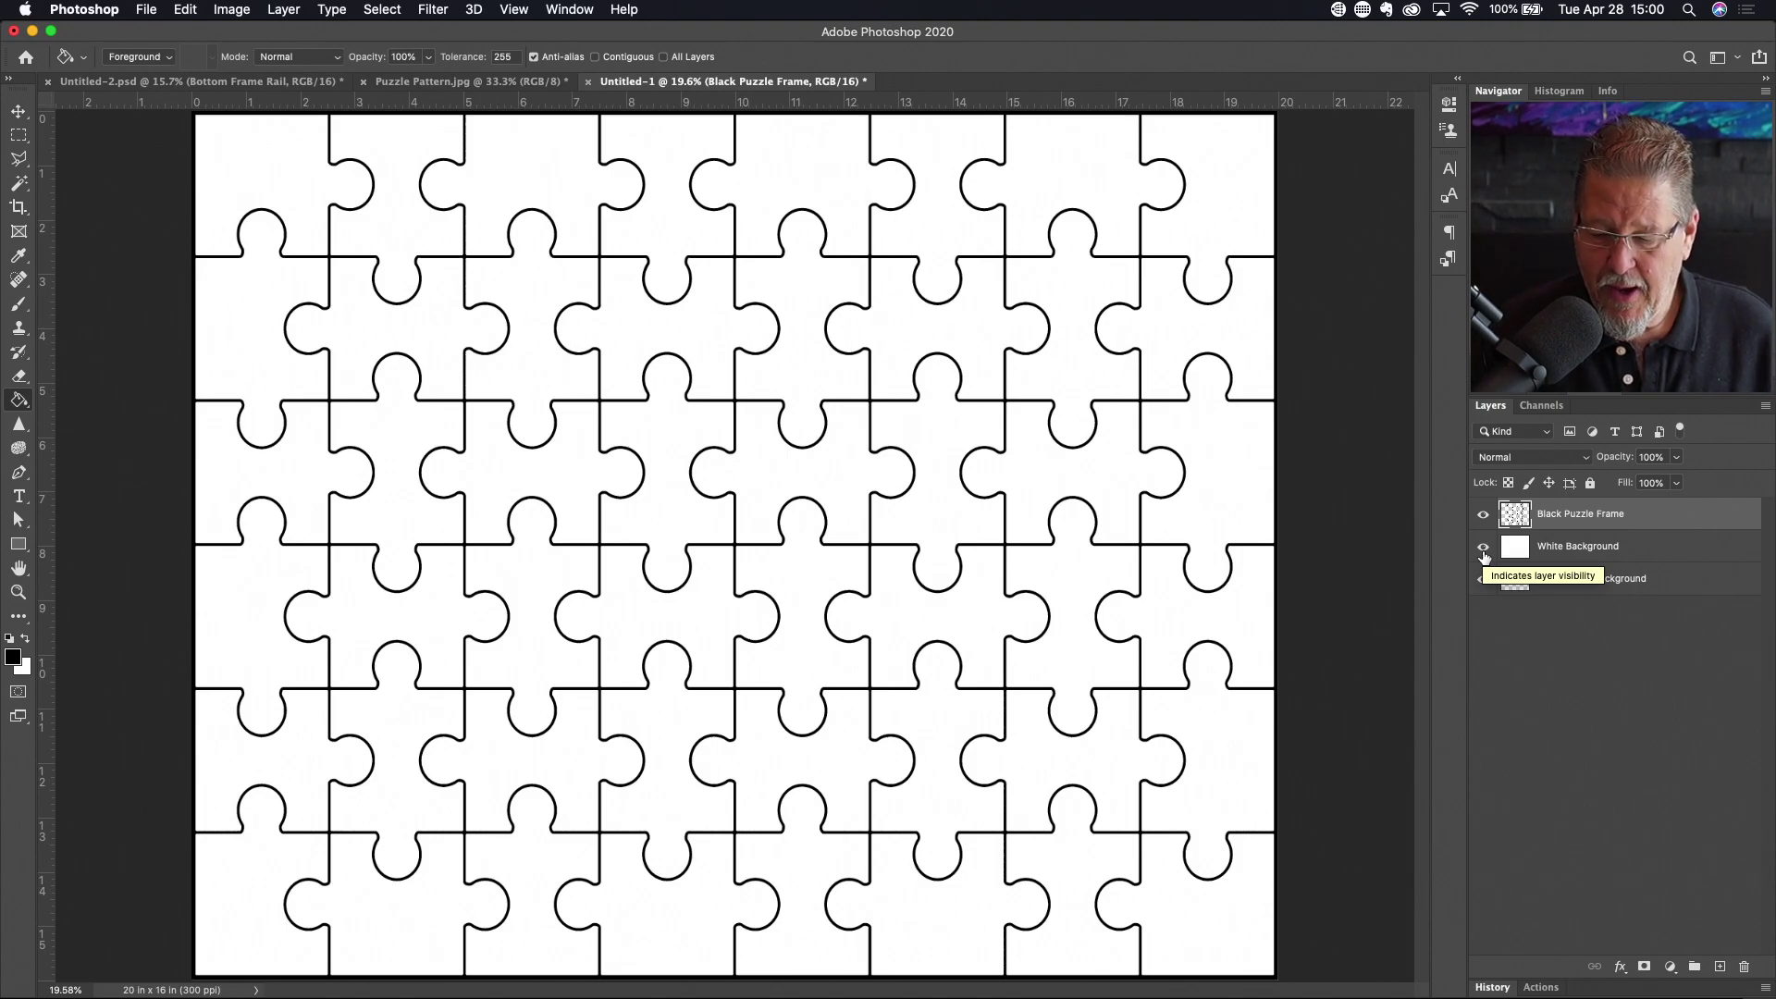
left_click(1484, 548)
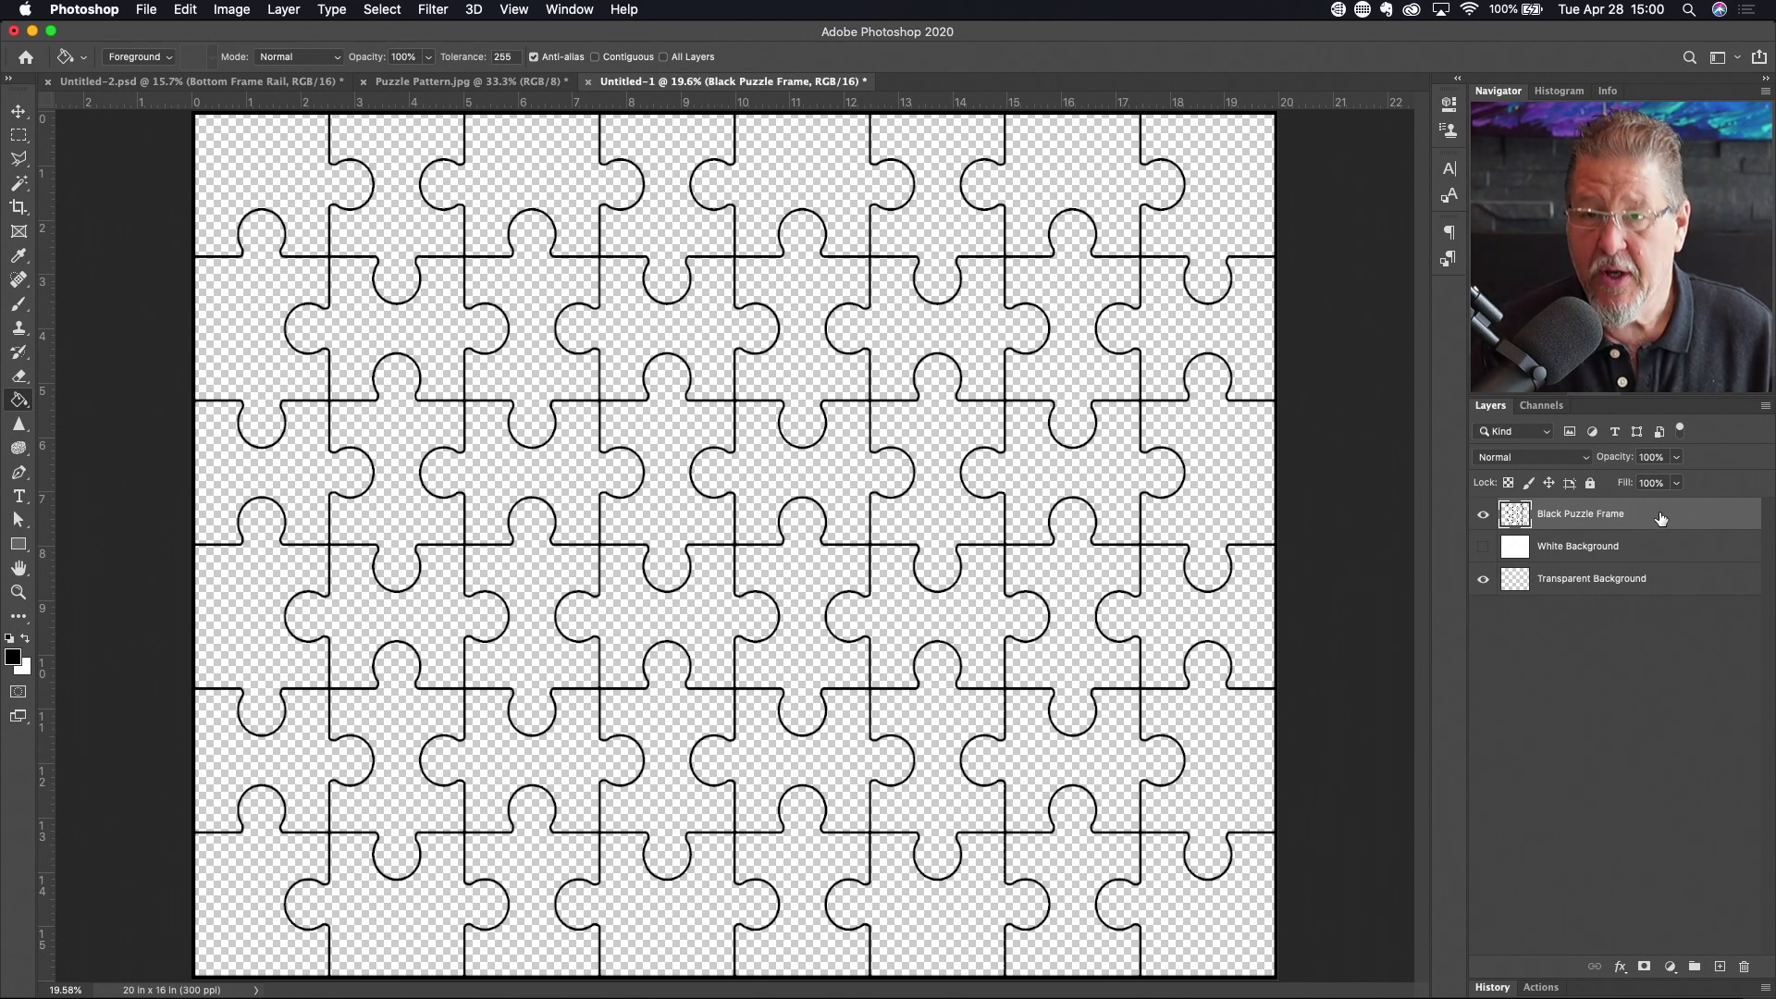
Duplicate the Black Puzzle Frame layer and rename the copy White Puzzle Frame
key("super+j")
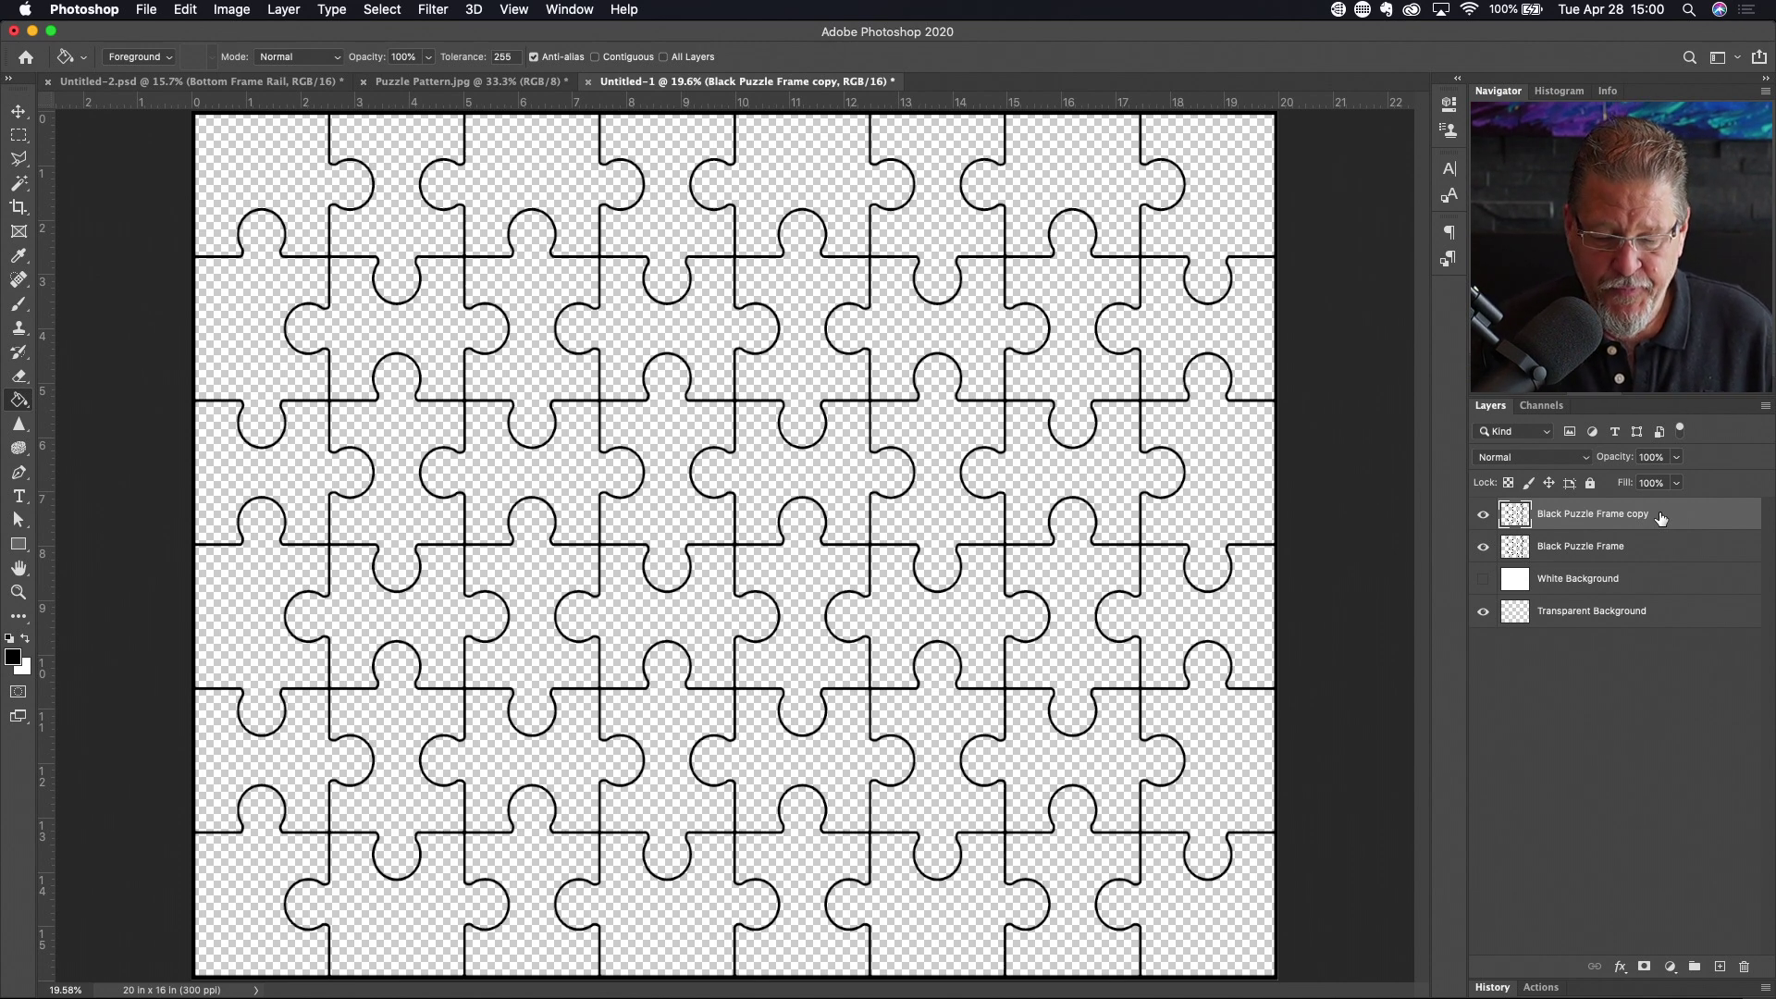
double_click(1635, 514)
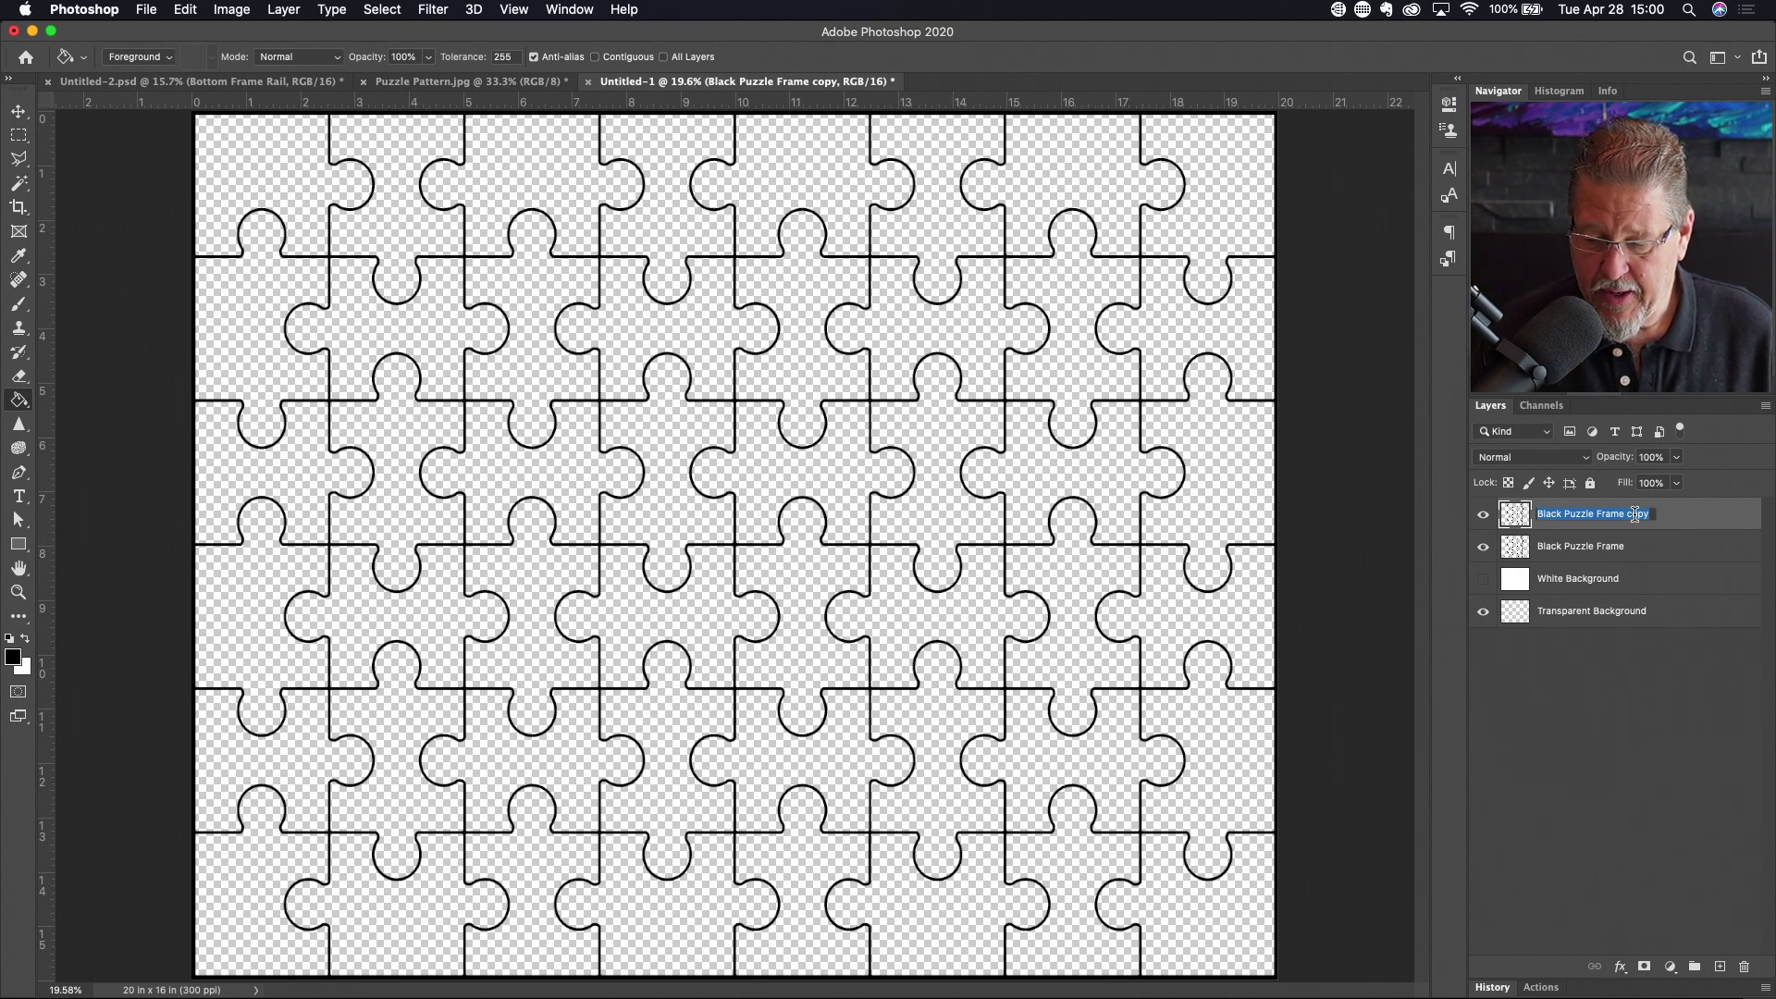
double_click(1635, 515)
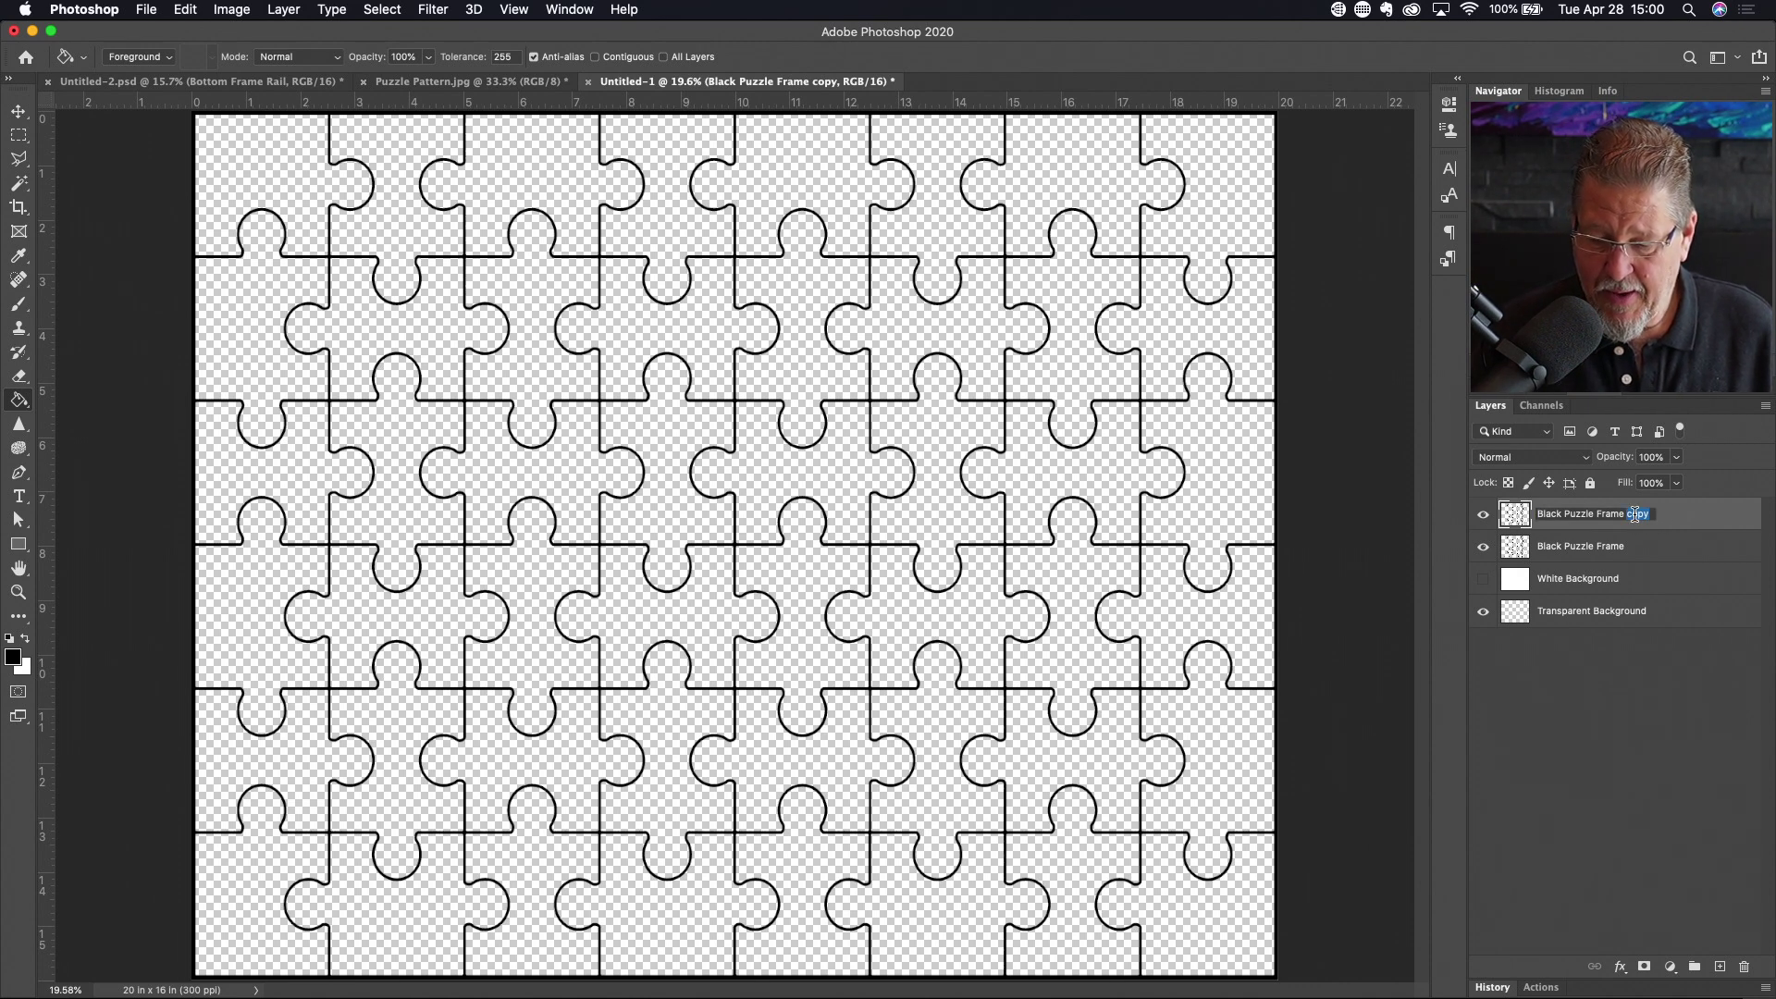
key("BackSpace")
key("BackSpace")
double_click(1553, 515)
type("White")
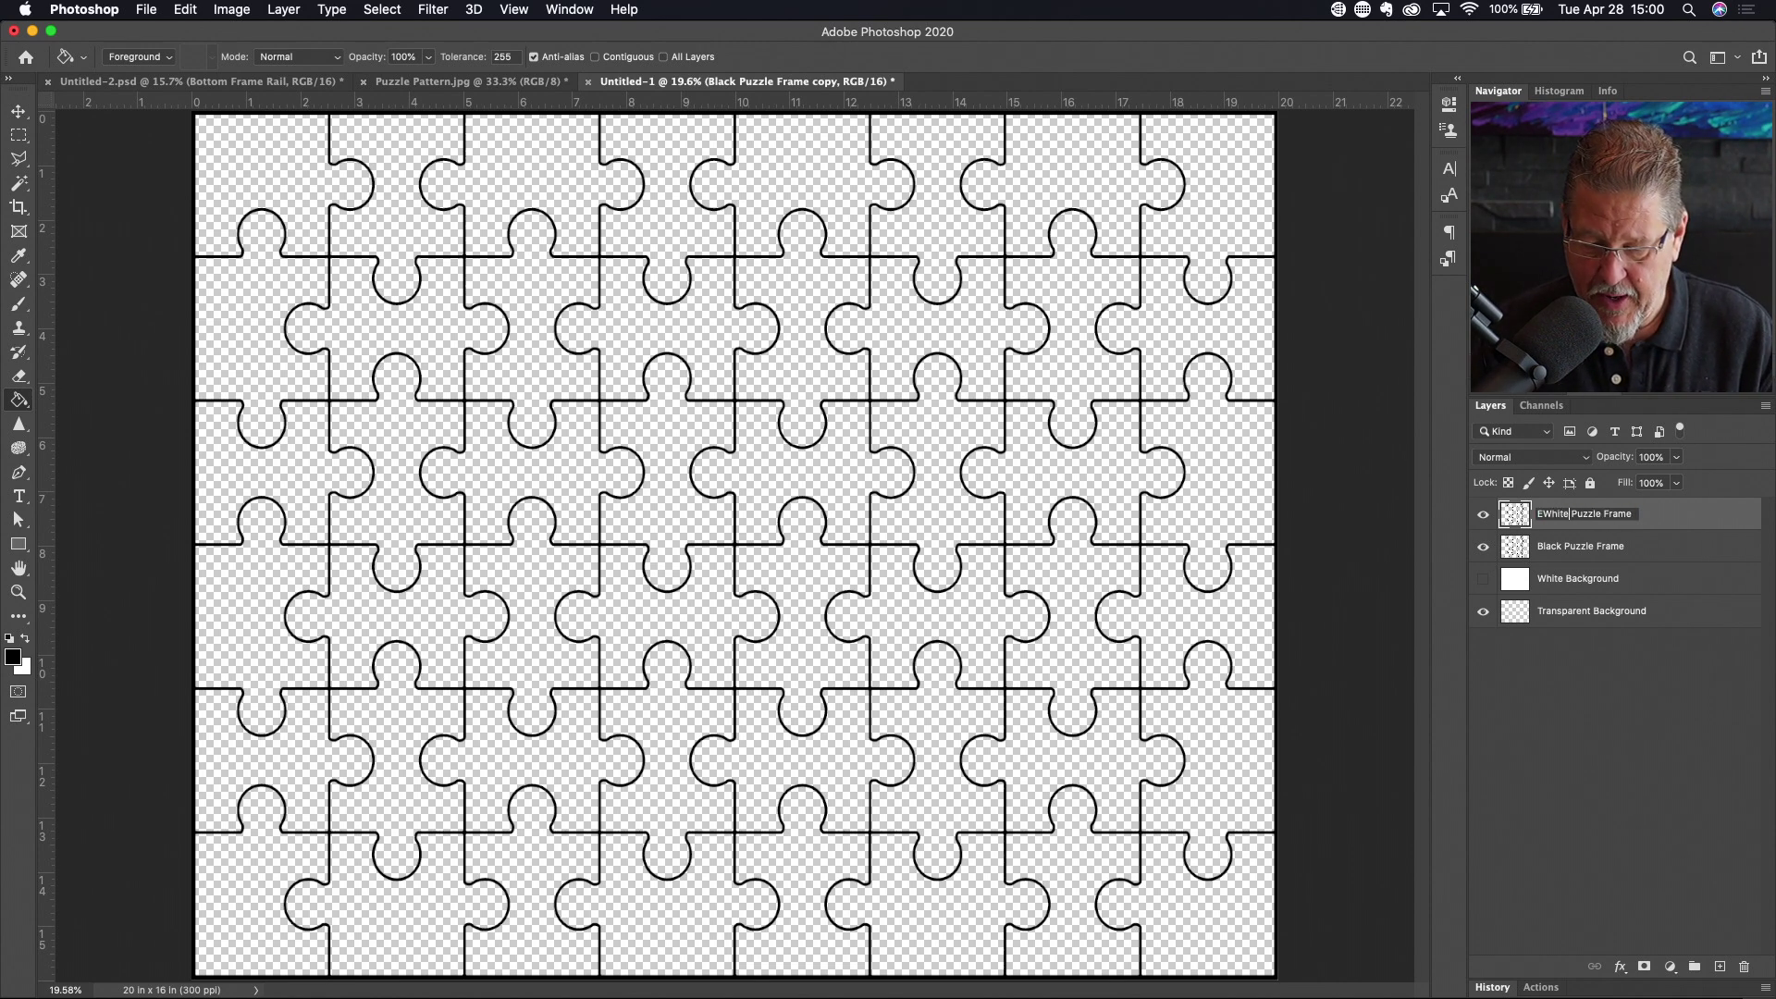
key("BackSpace")
key("BackSpace")
key("BackSpace")
type("White")
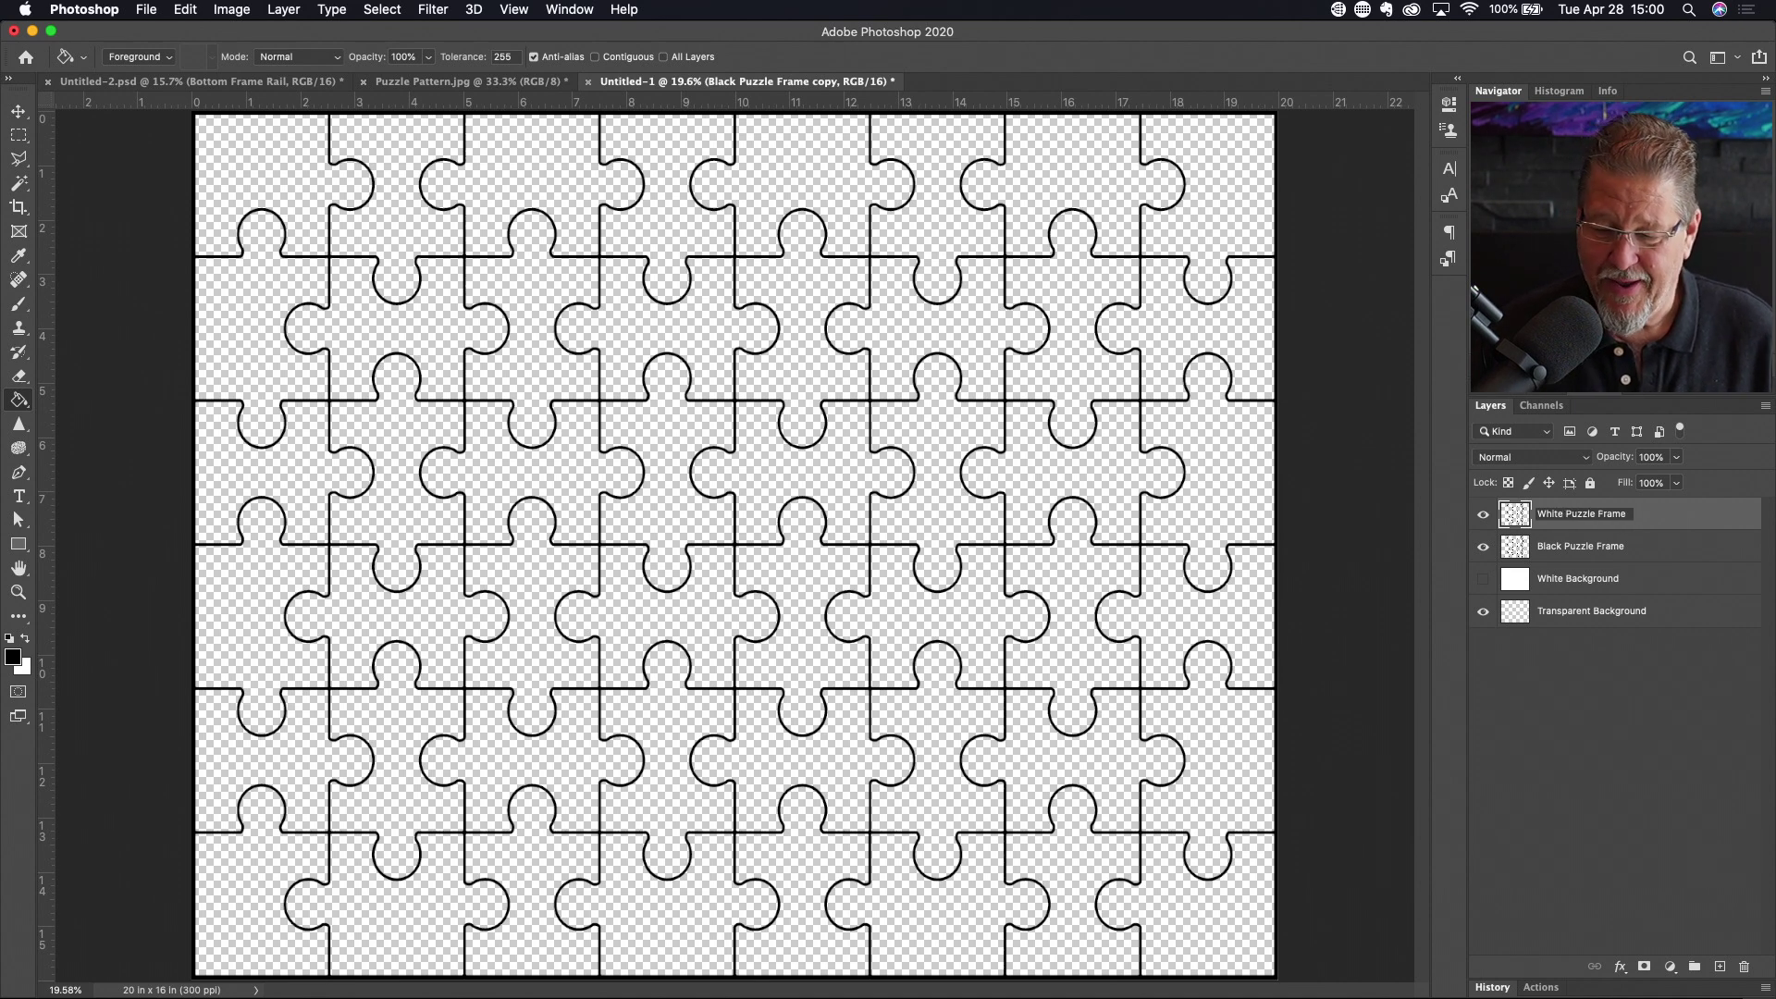
key("Return")
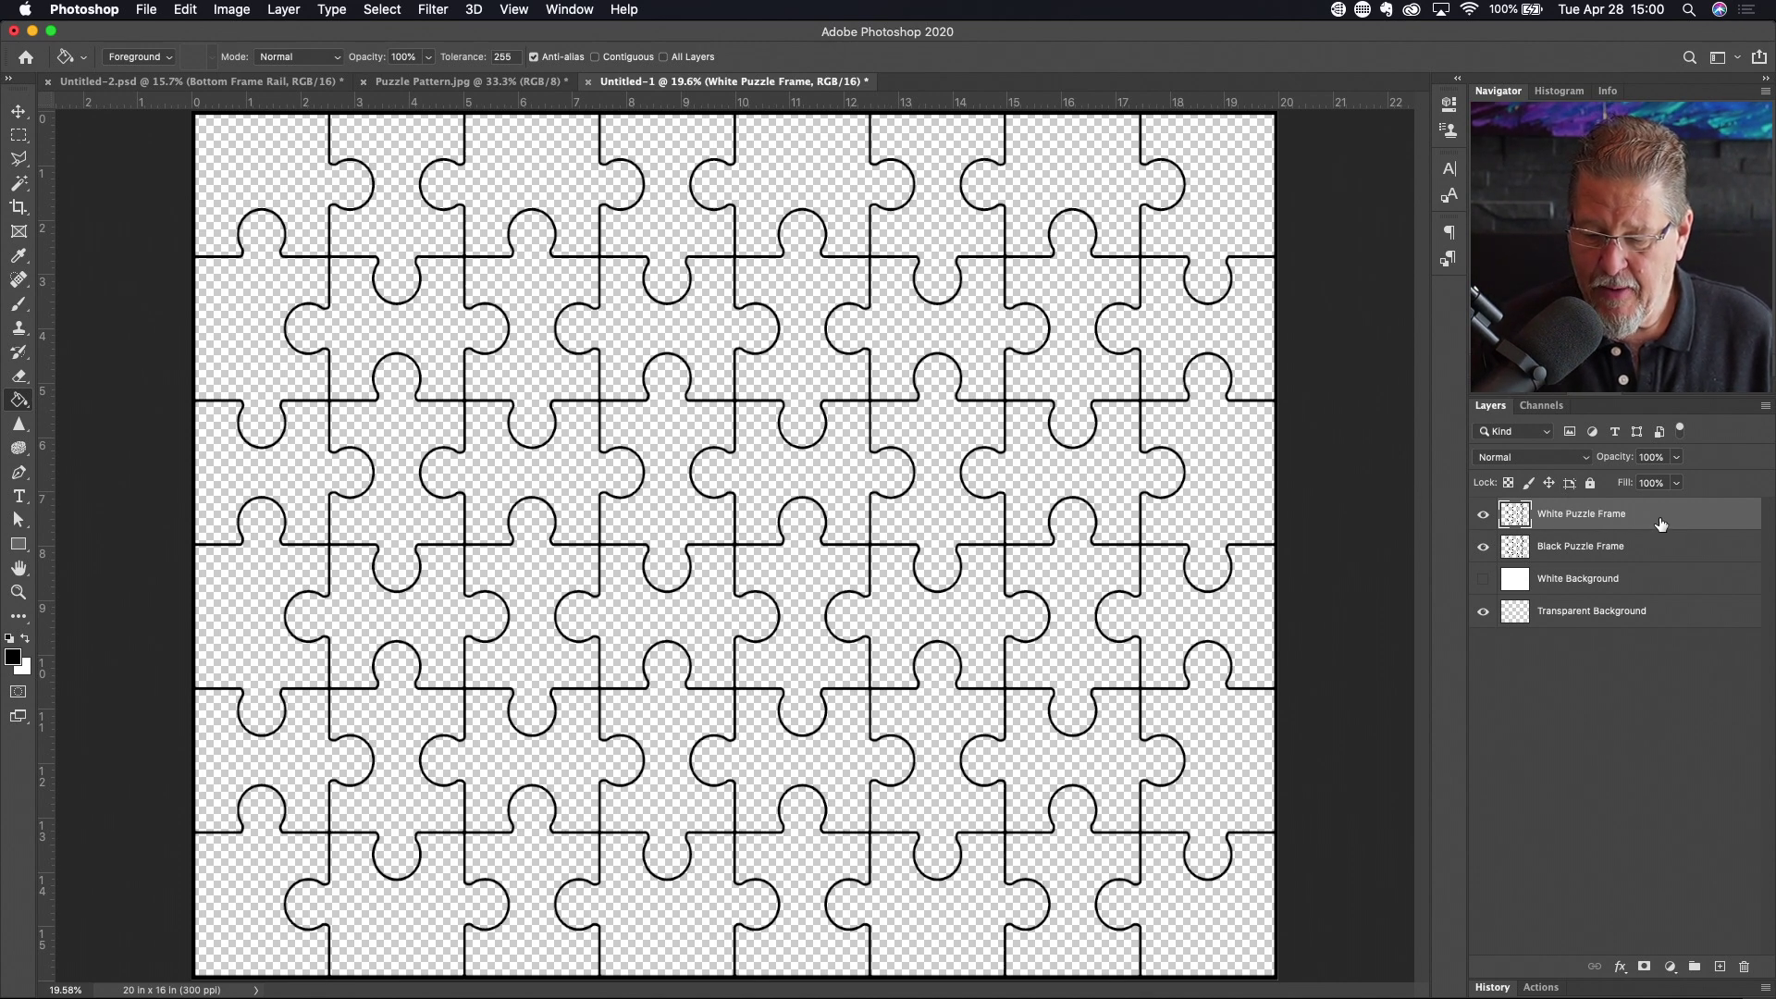
Hide the Black Puzzle Frame layer and select all black lines on the White Puzzle Frame layer with the Magic Wand
left_click(1482, 547)
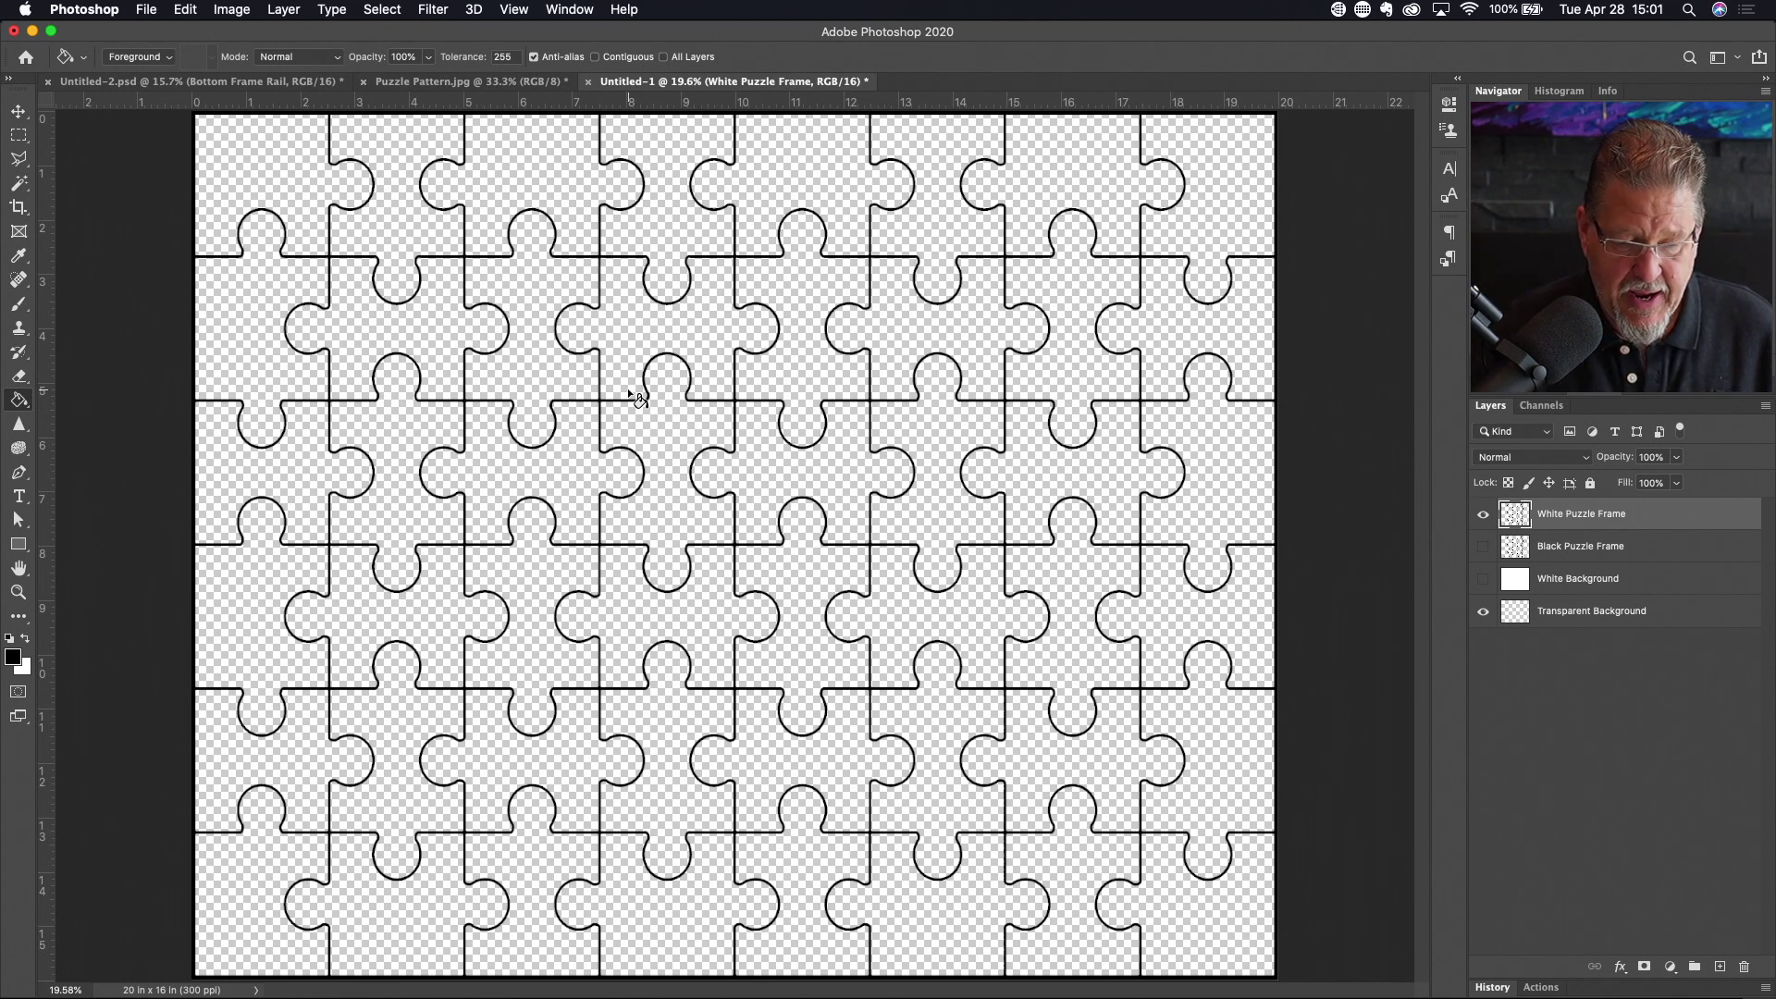
key("w")
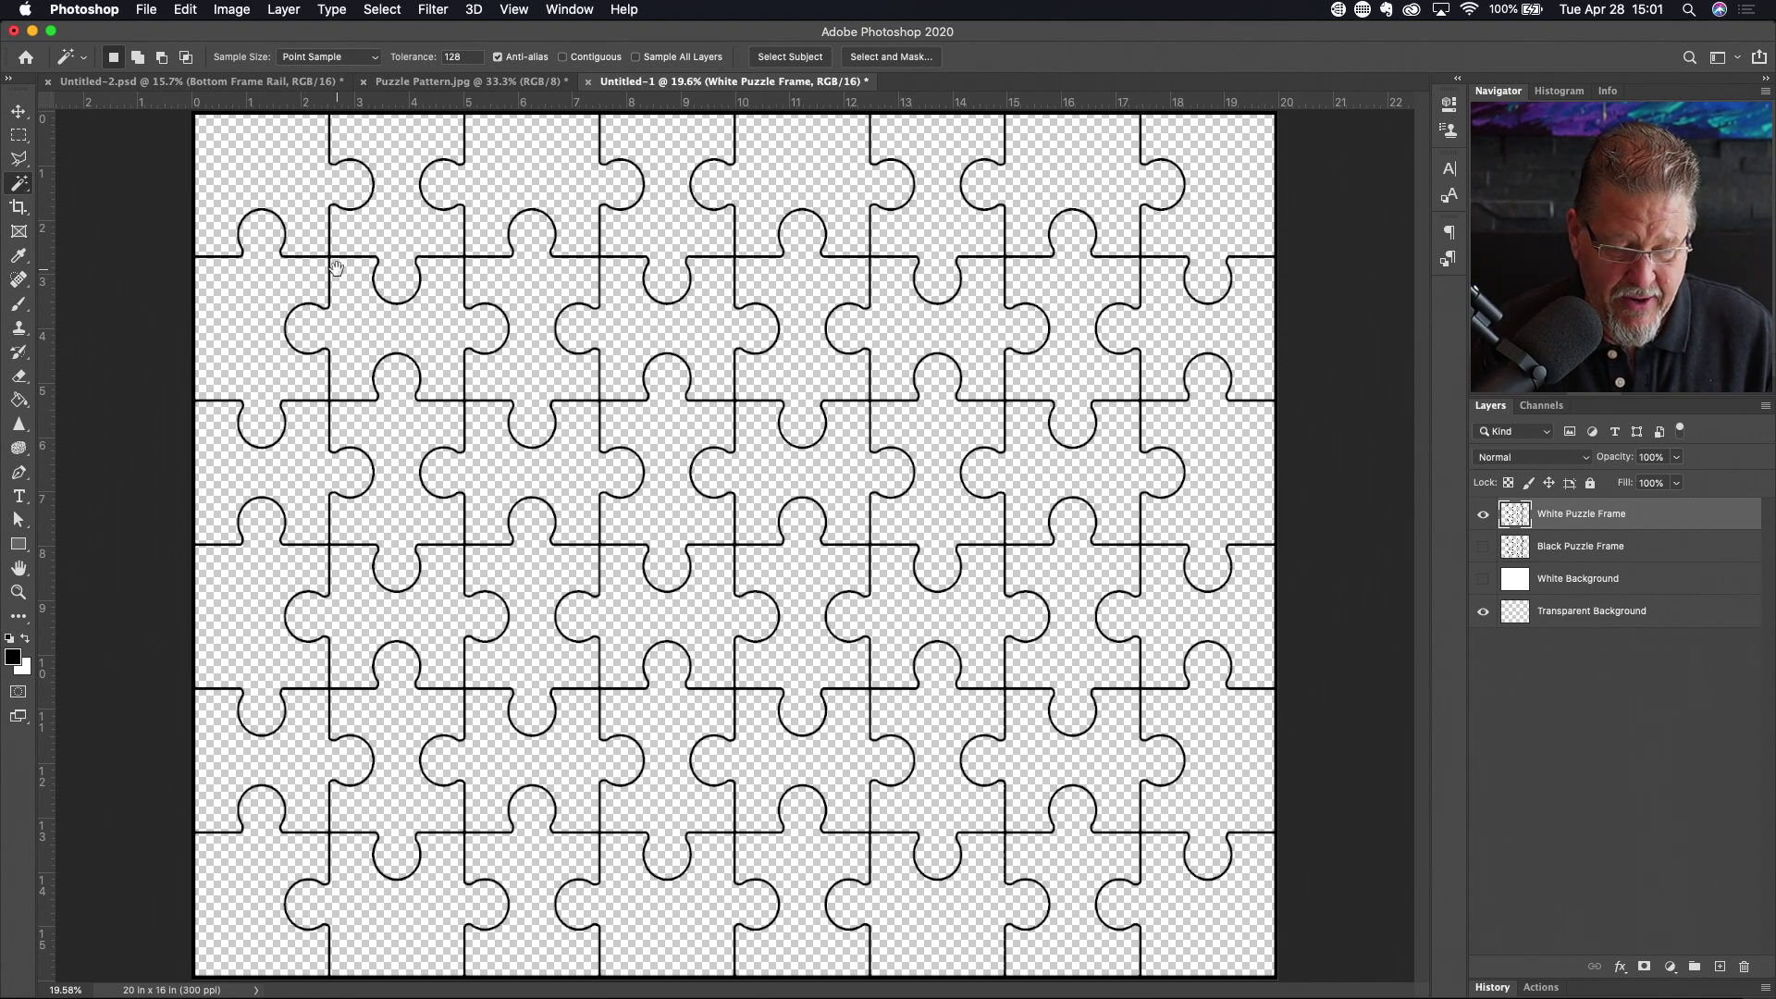
scroll(339, 274, "up", 5)
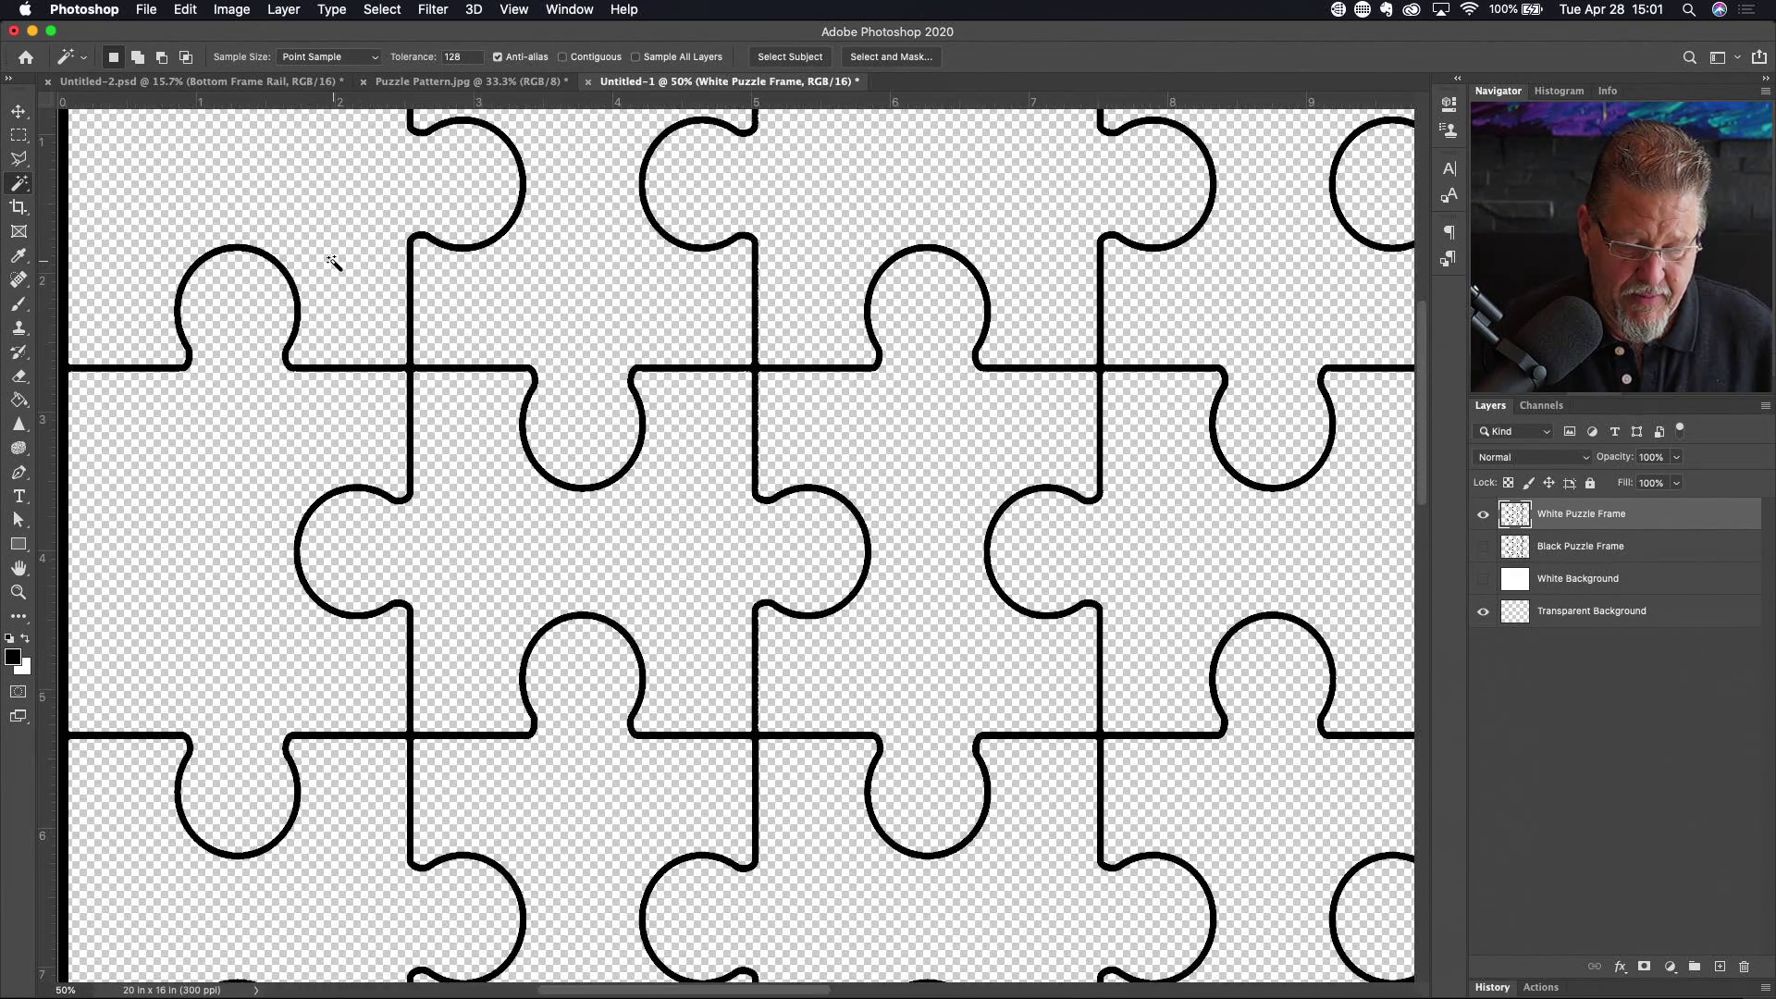
scroll(333, 262, "up", 3)
scroll(333, 262, "left", 1)
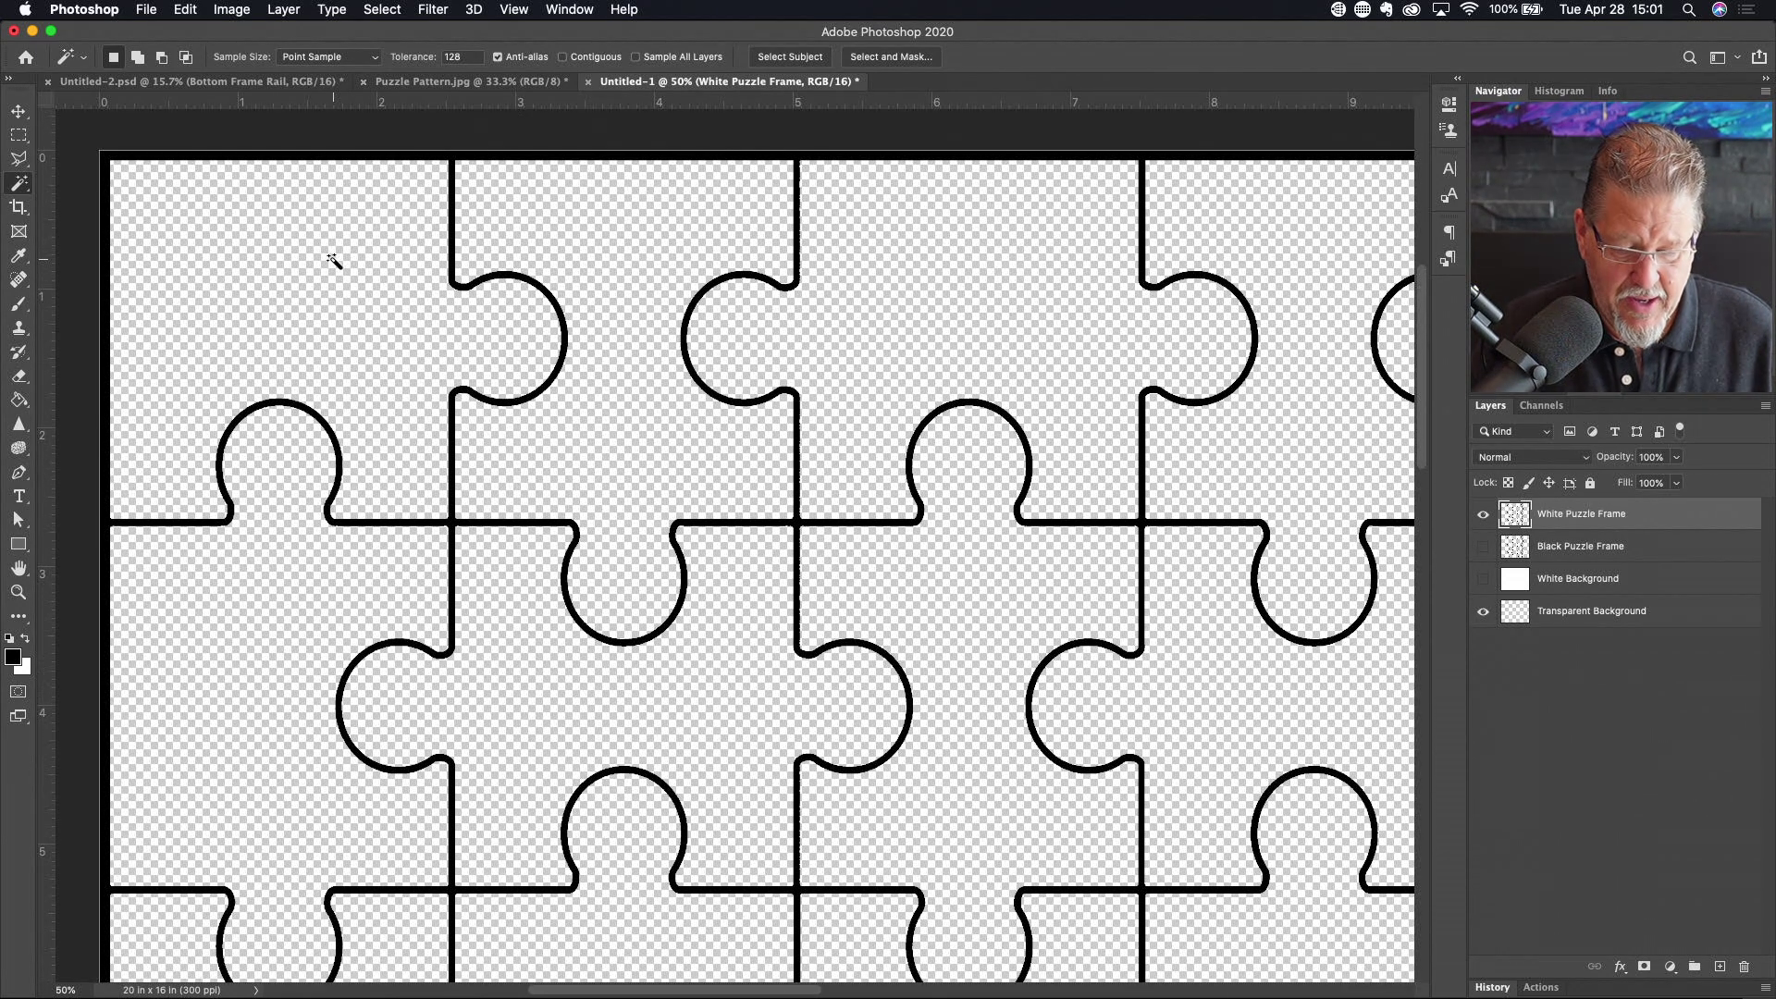
left_click(450, 524)
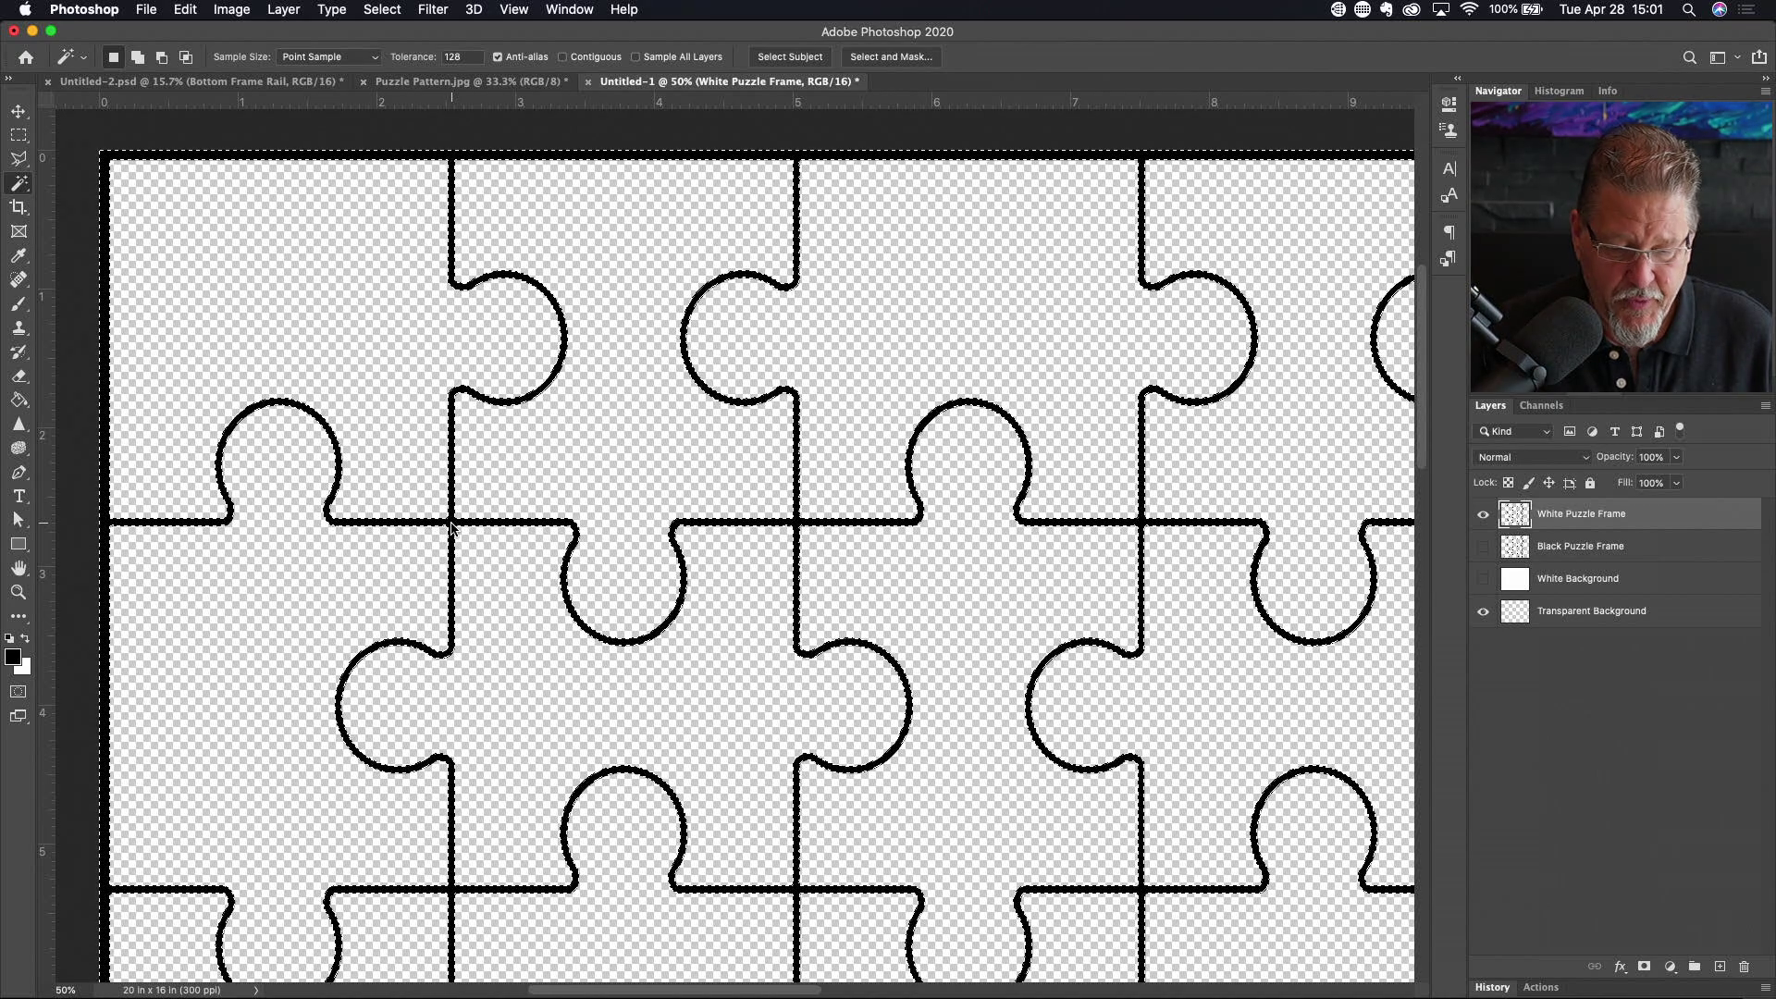
Examine the selection around the canvas to check that it covers all puzzle outlines and the border
scroll(451, 527, "right", 15)
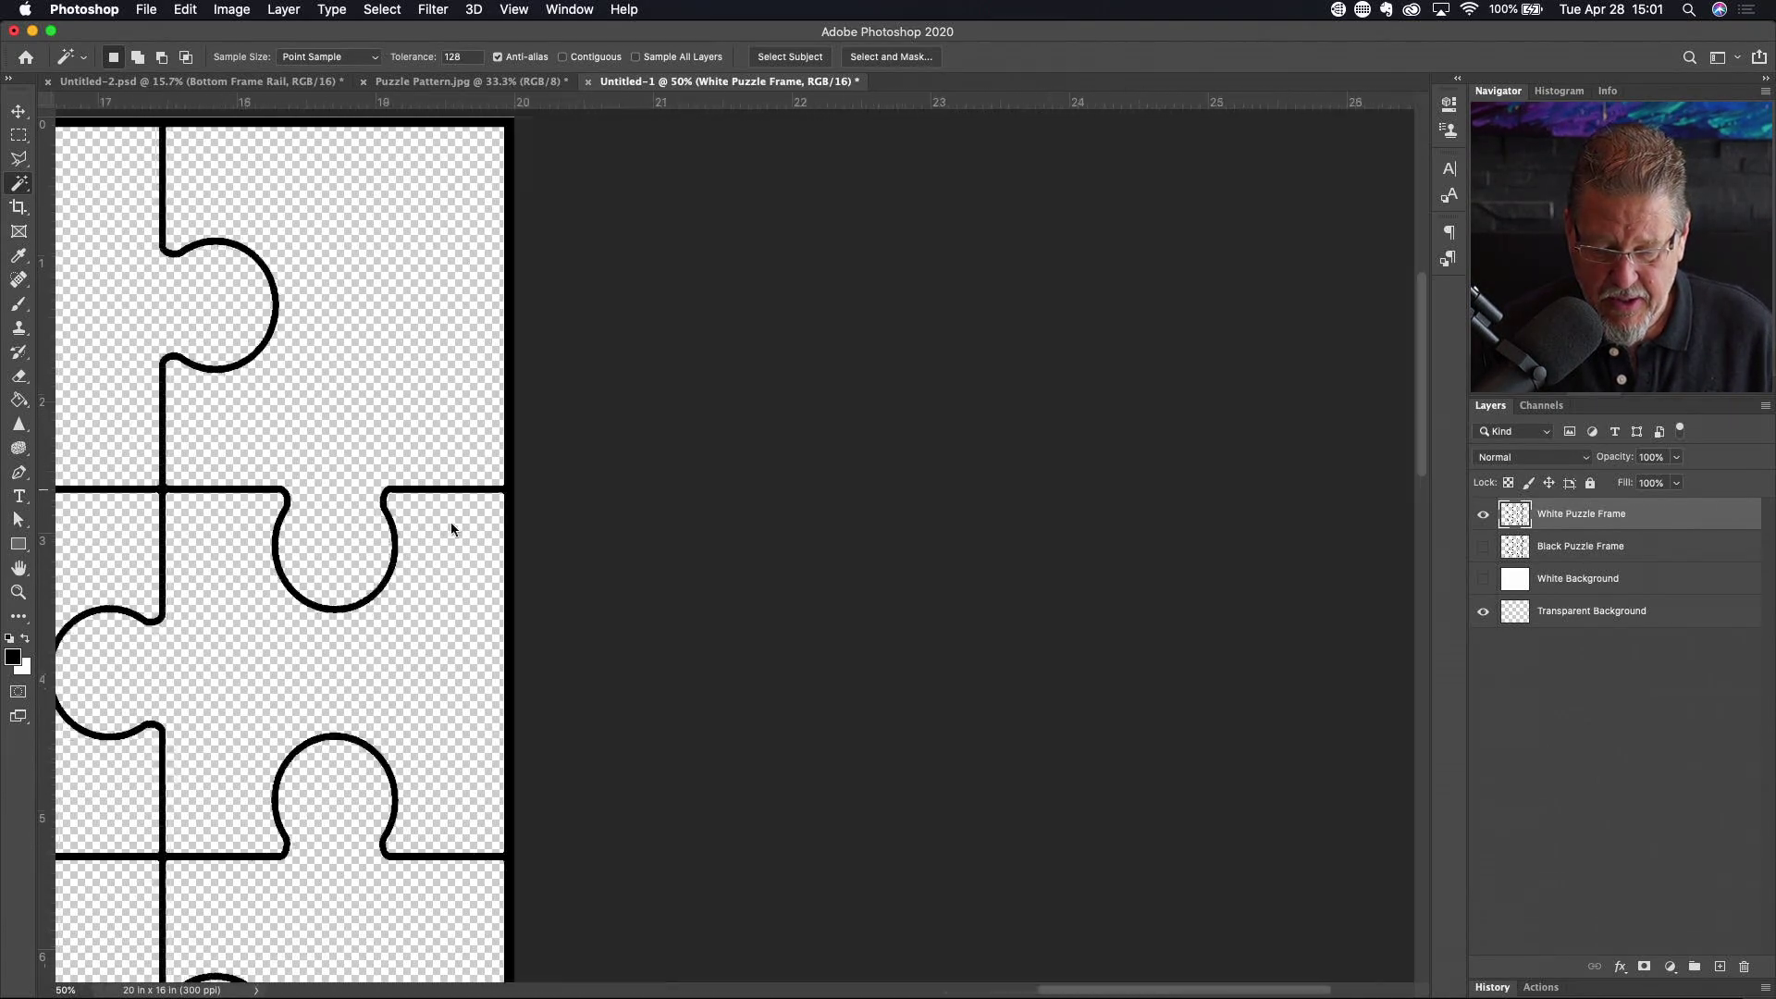
scroll(451, 528, "down", 4)
scroll(452, 527, "left", 2)
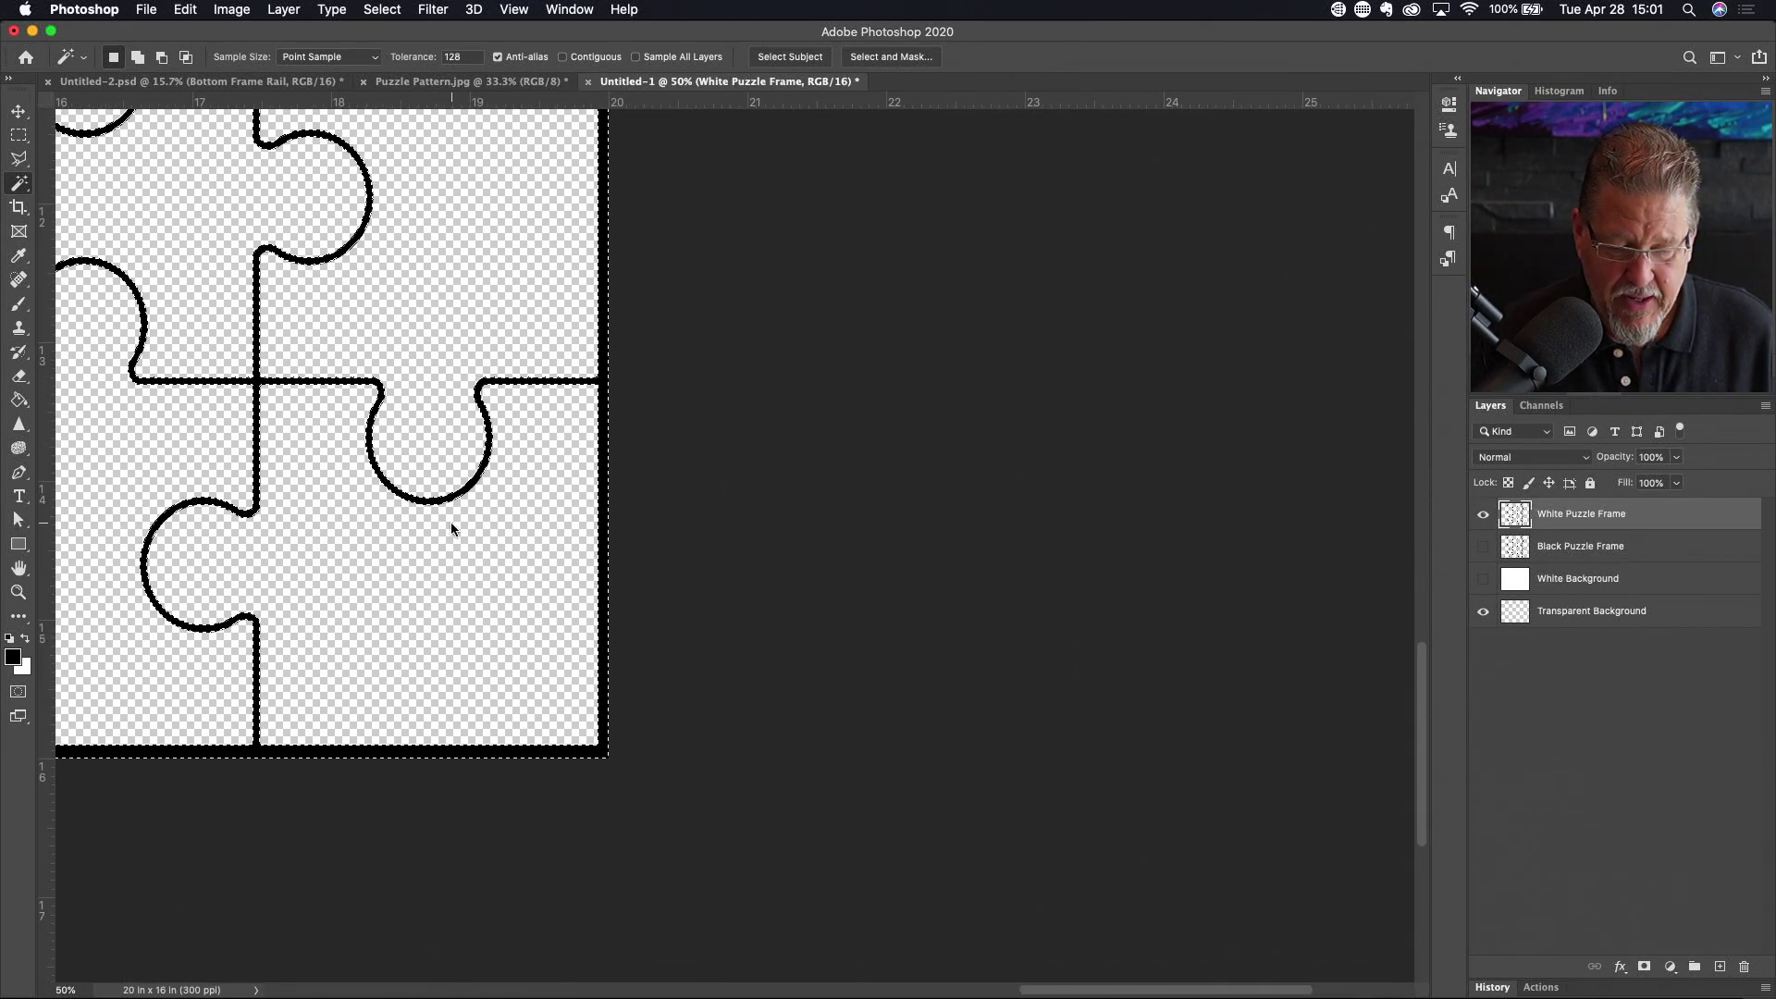
scroll(452, 527, "left", 15)
scroll(451, 527, "up", 2)
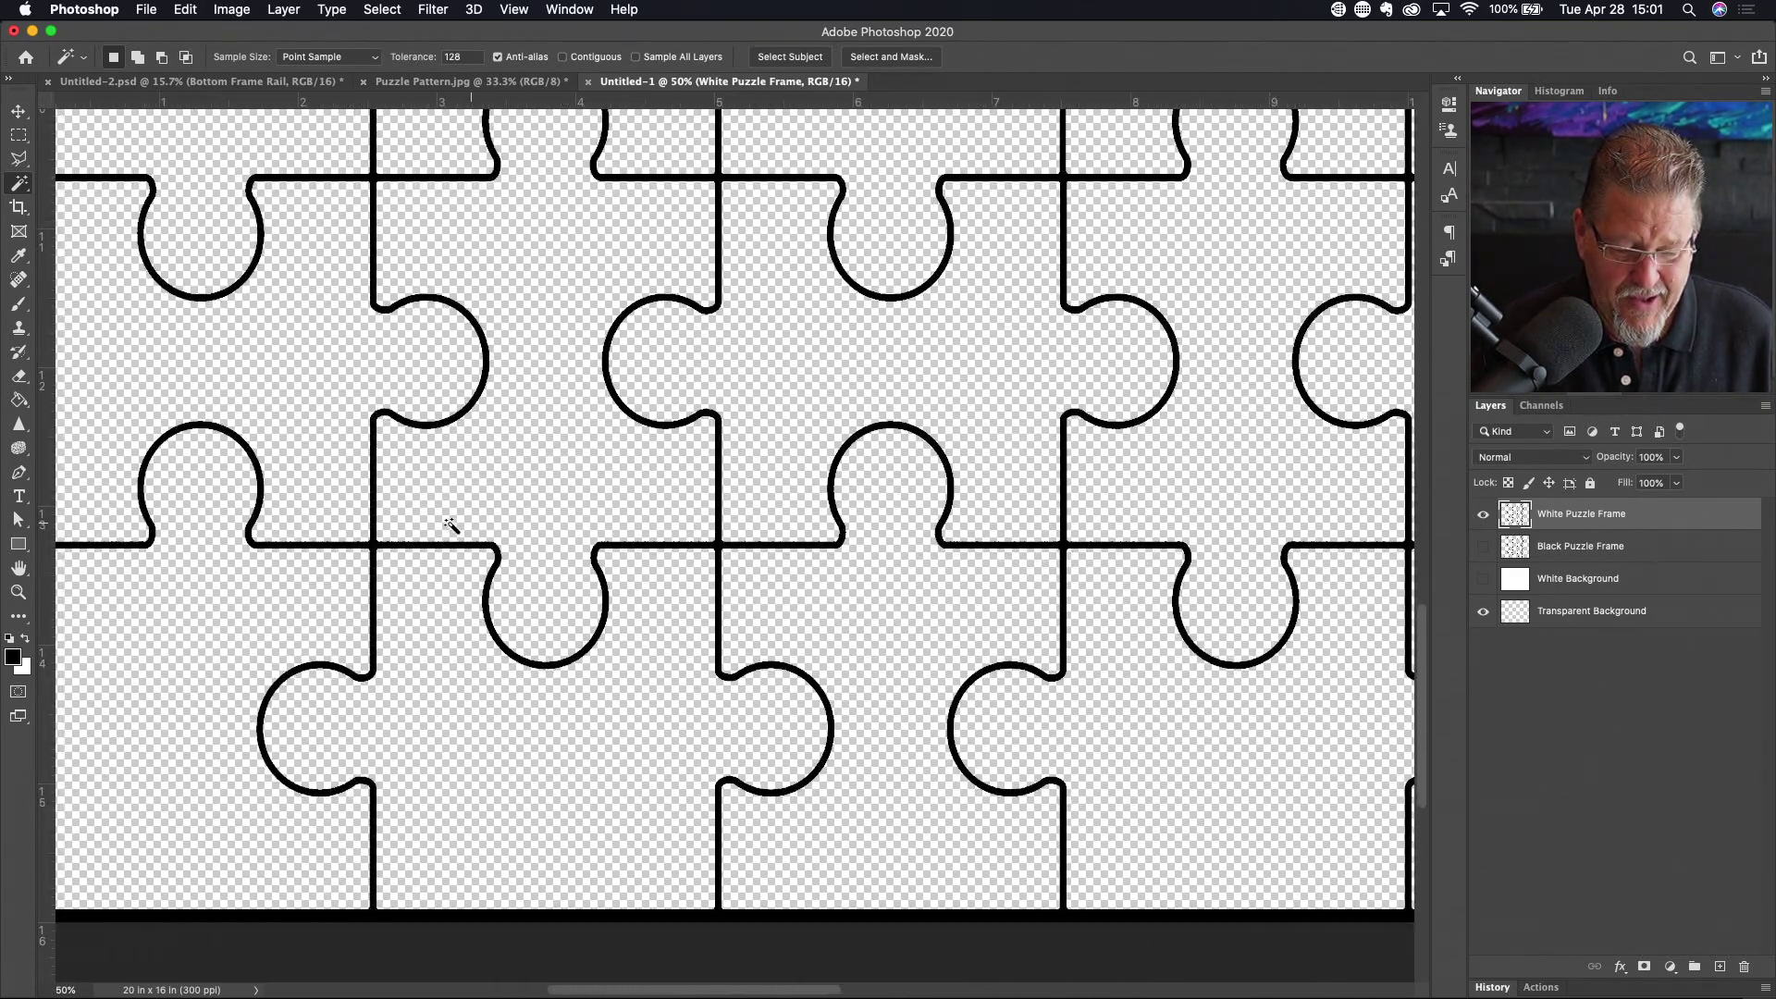
scroll(451, 527, "left", 2)
scroll(451, 528, "up", 4)
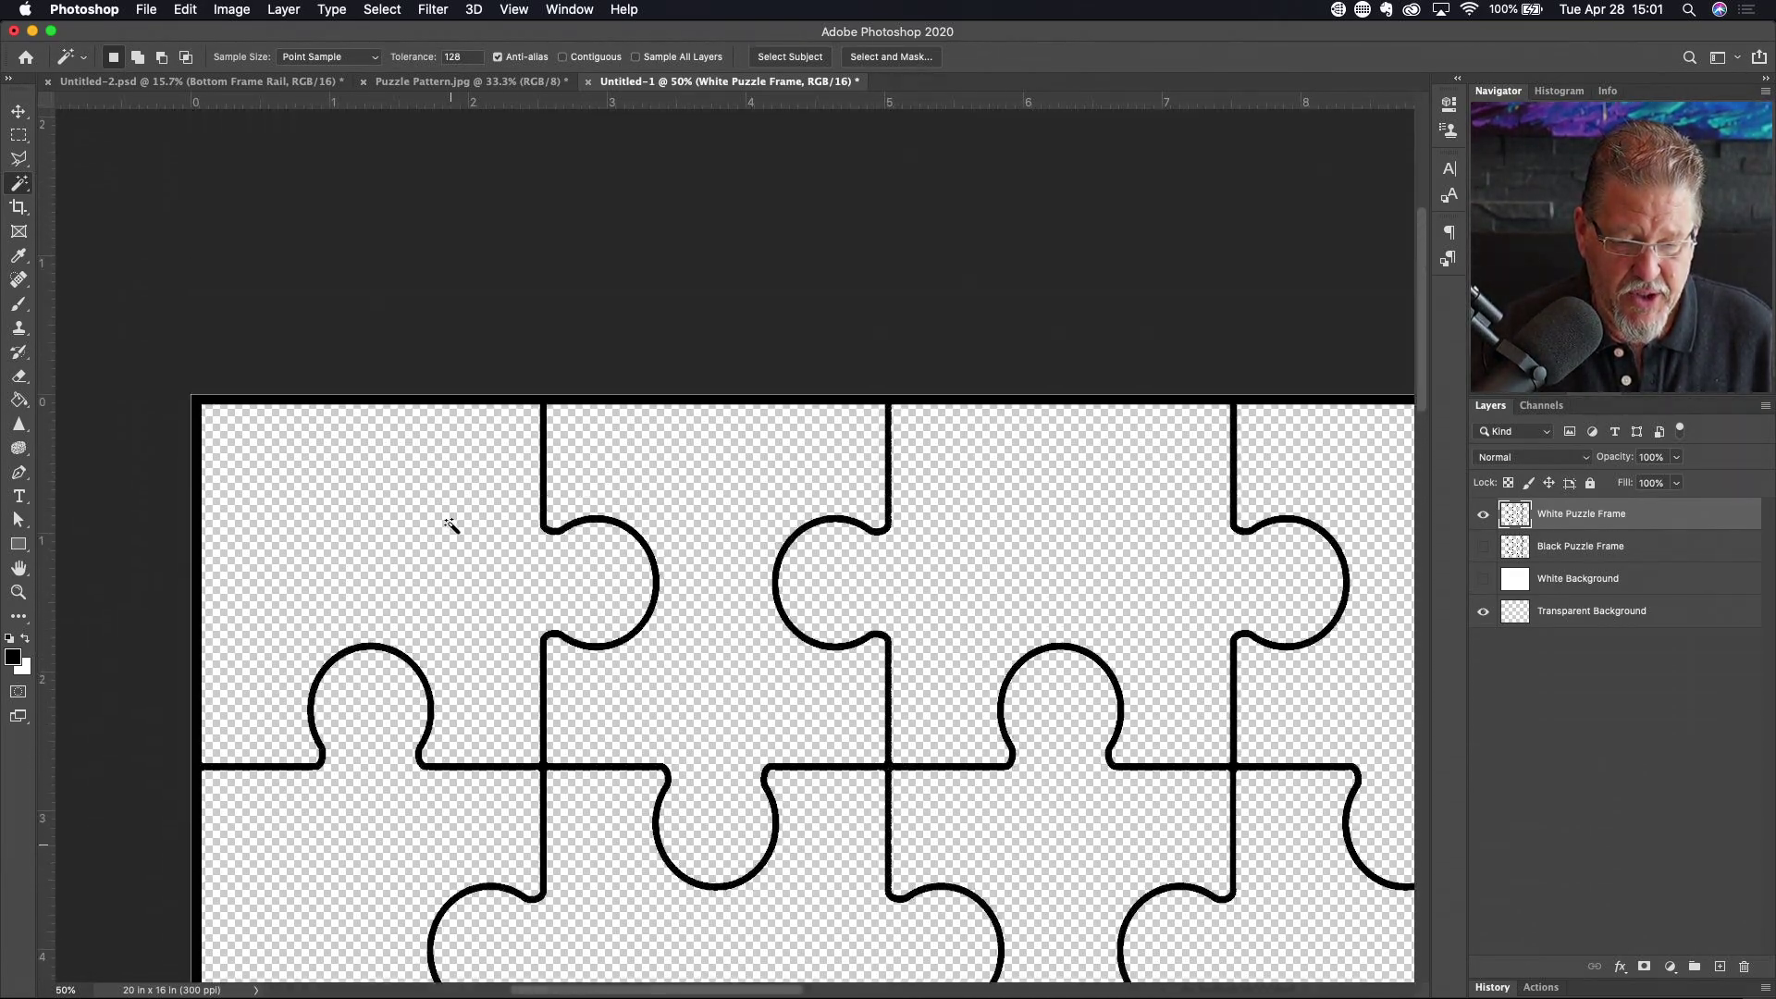
scroll(452, 527, "down", 5)
scroll(452, 527, "right", 2)
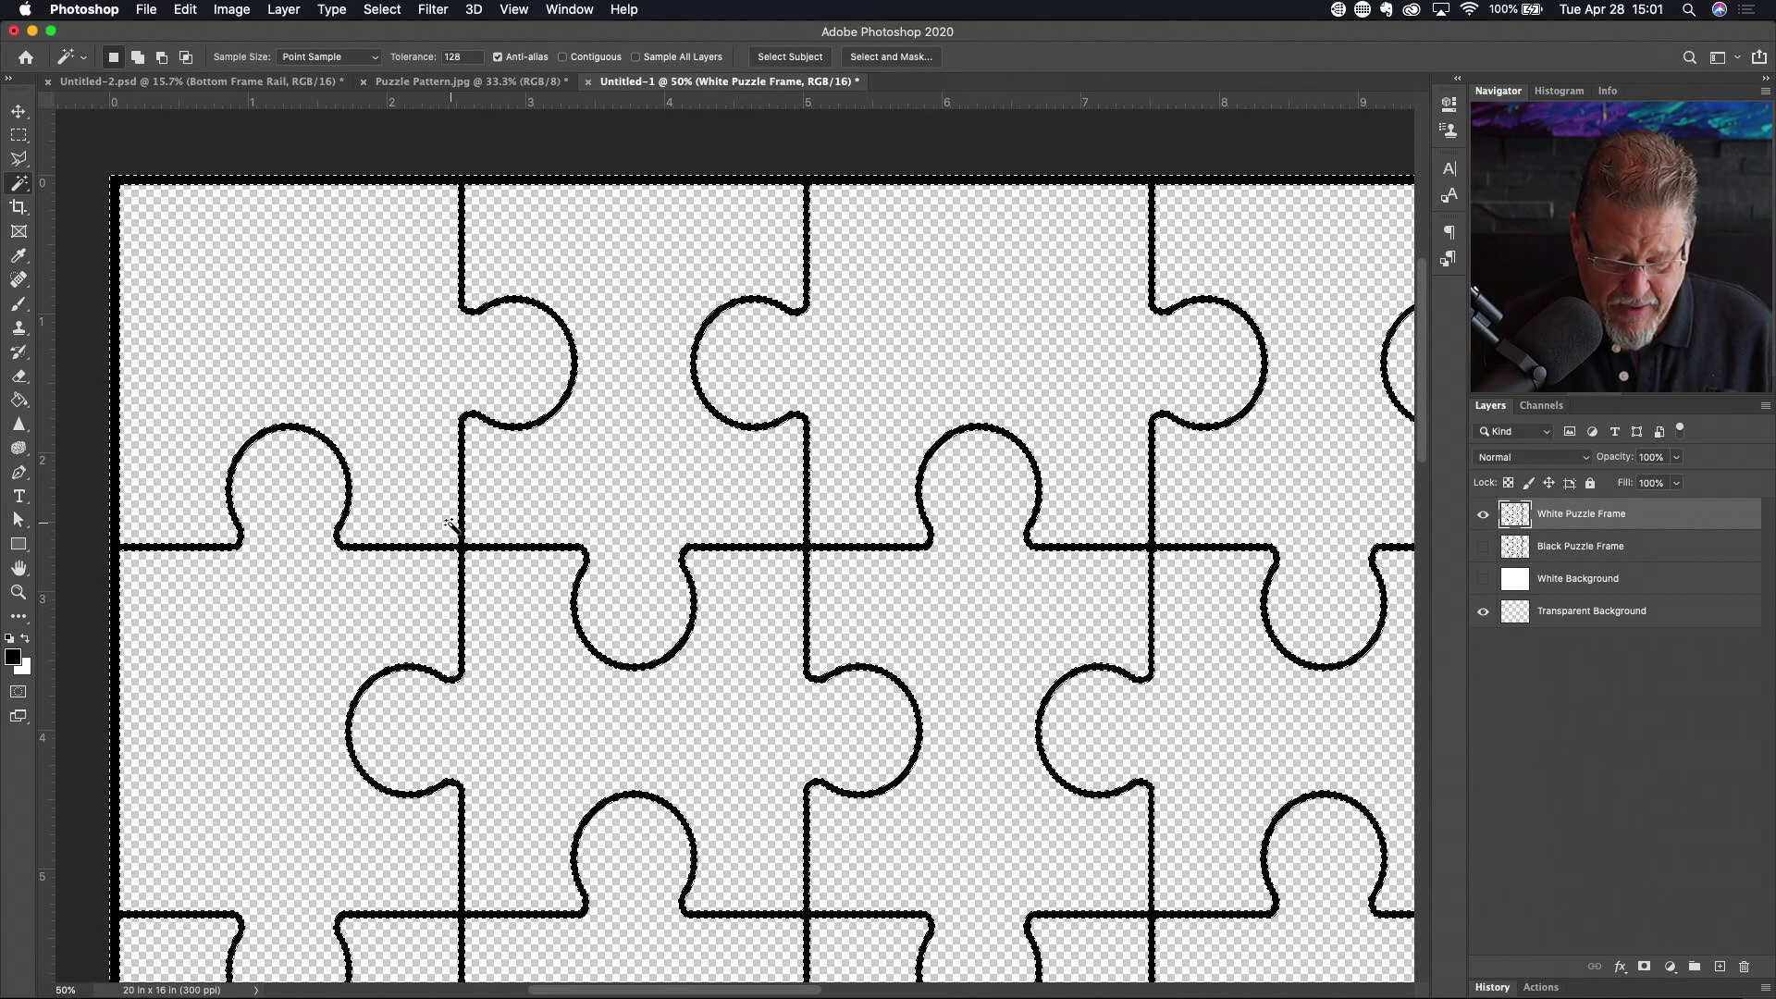
Fill the selected puzzle lines and border with white using the Paint Bucket, and deselect
key("g")
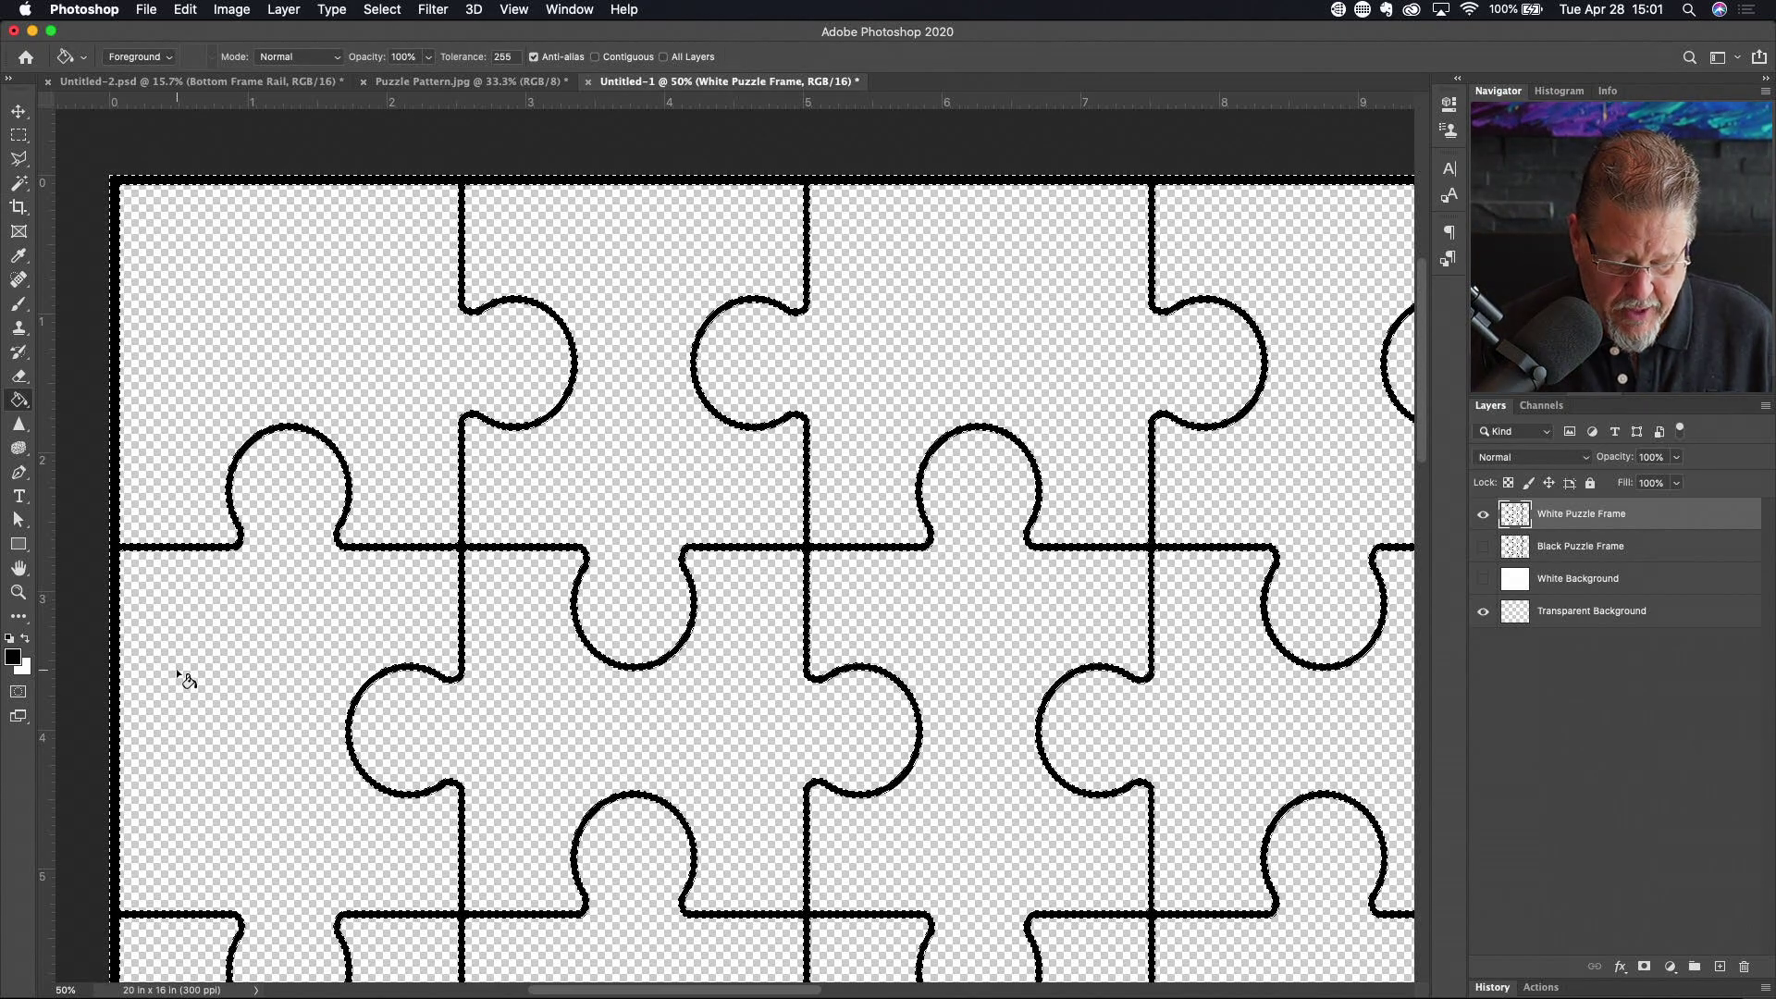
key("x")
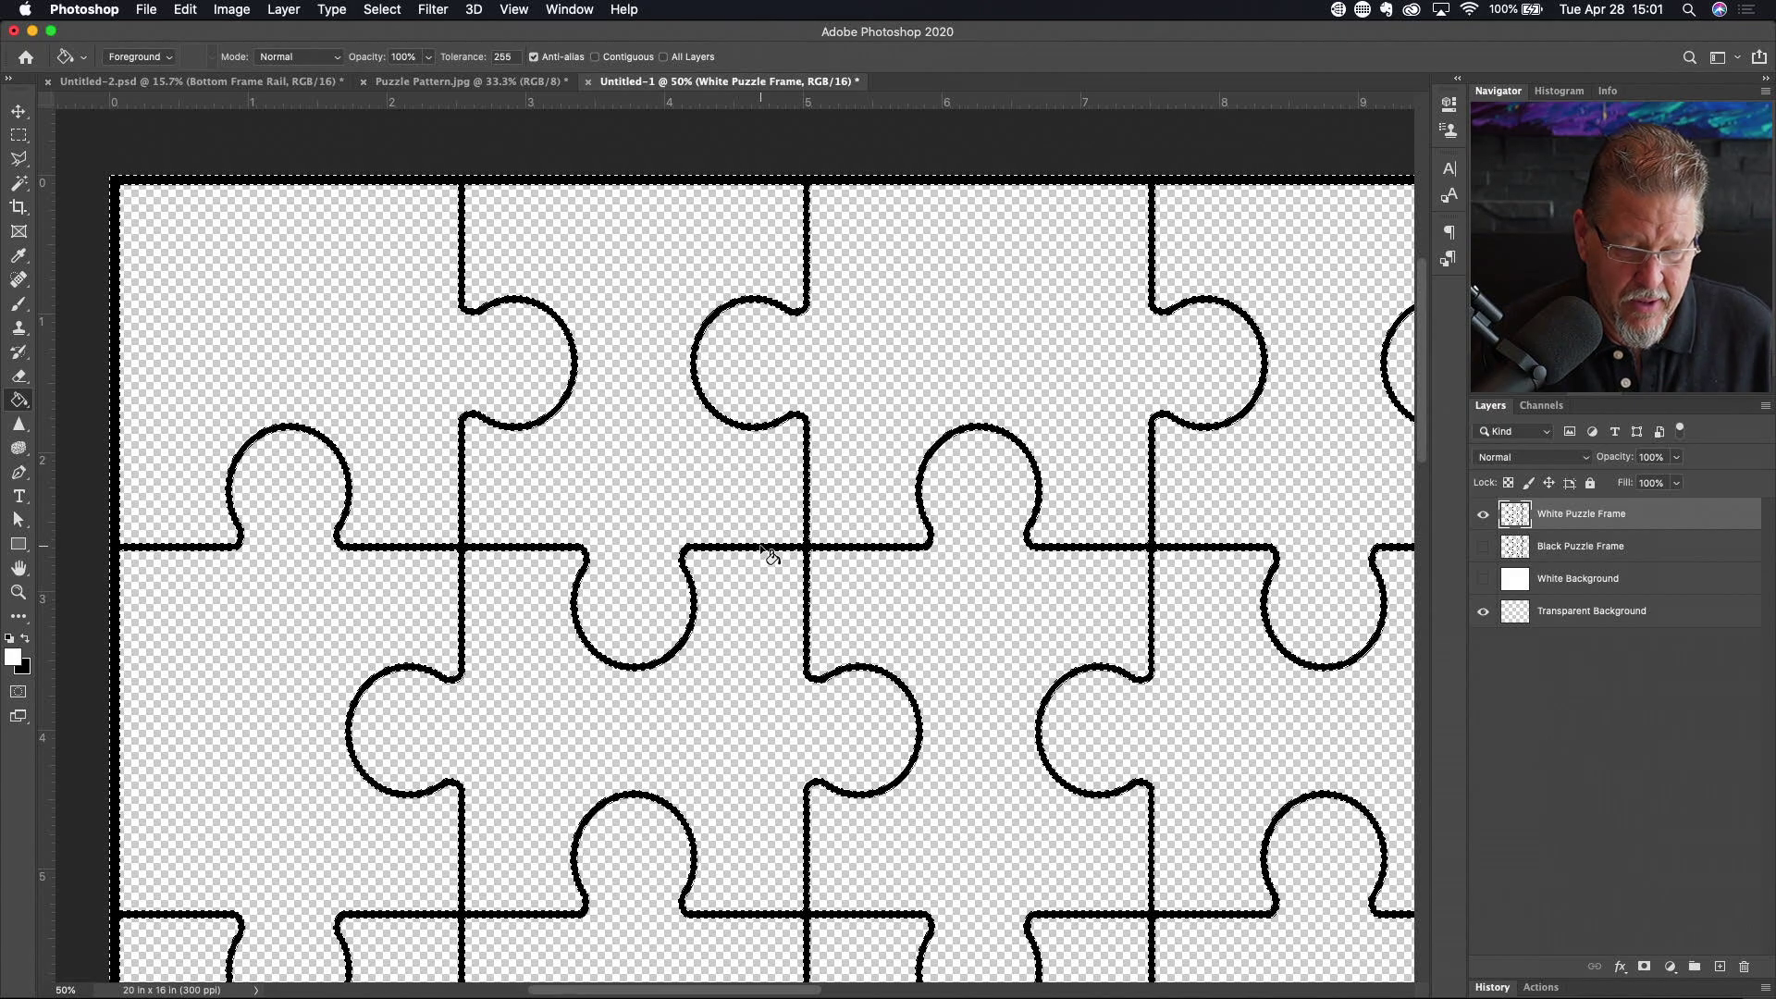
left_click(290, 432)
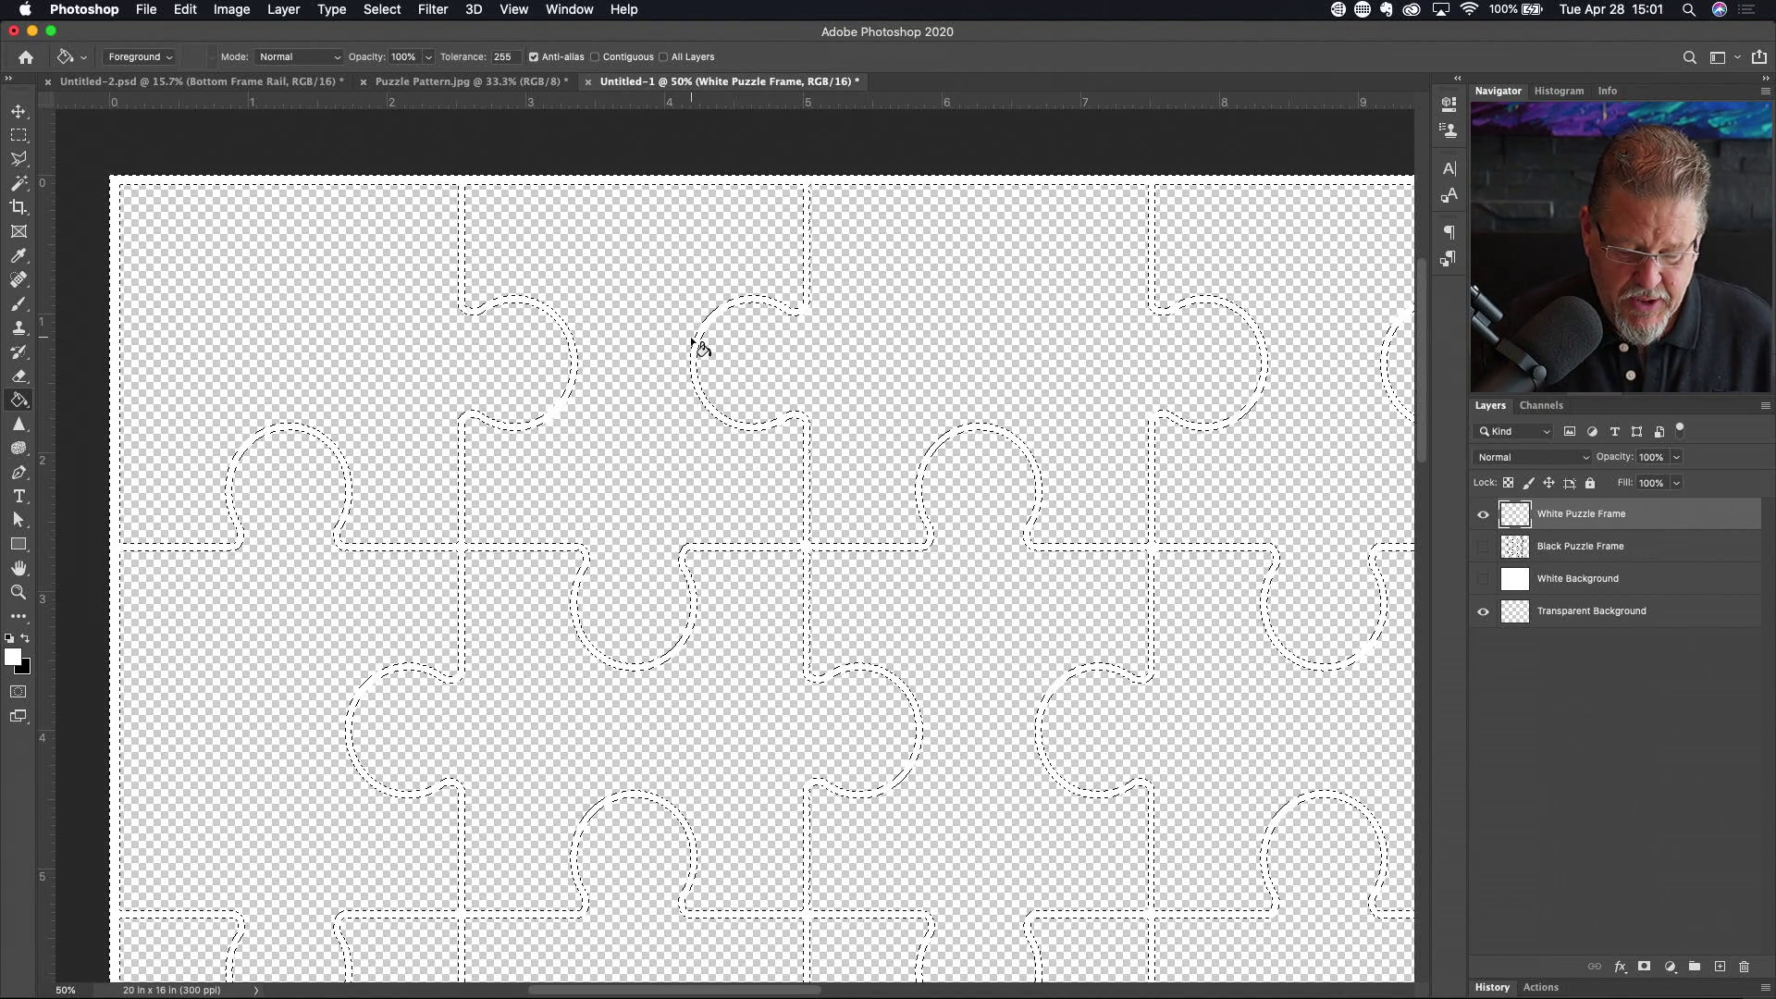
key("super+d")
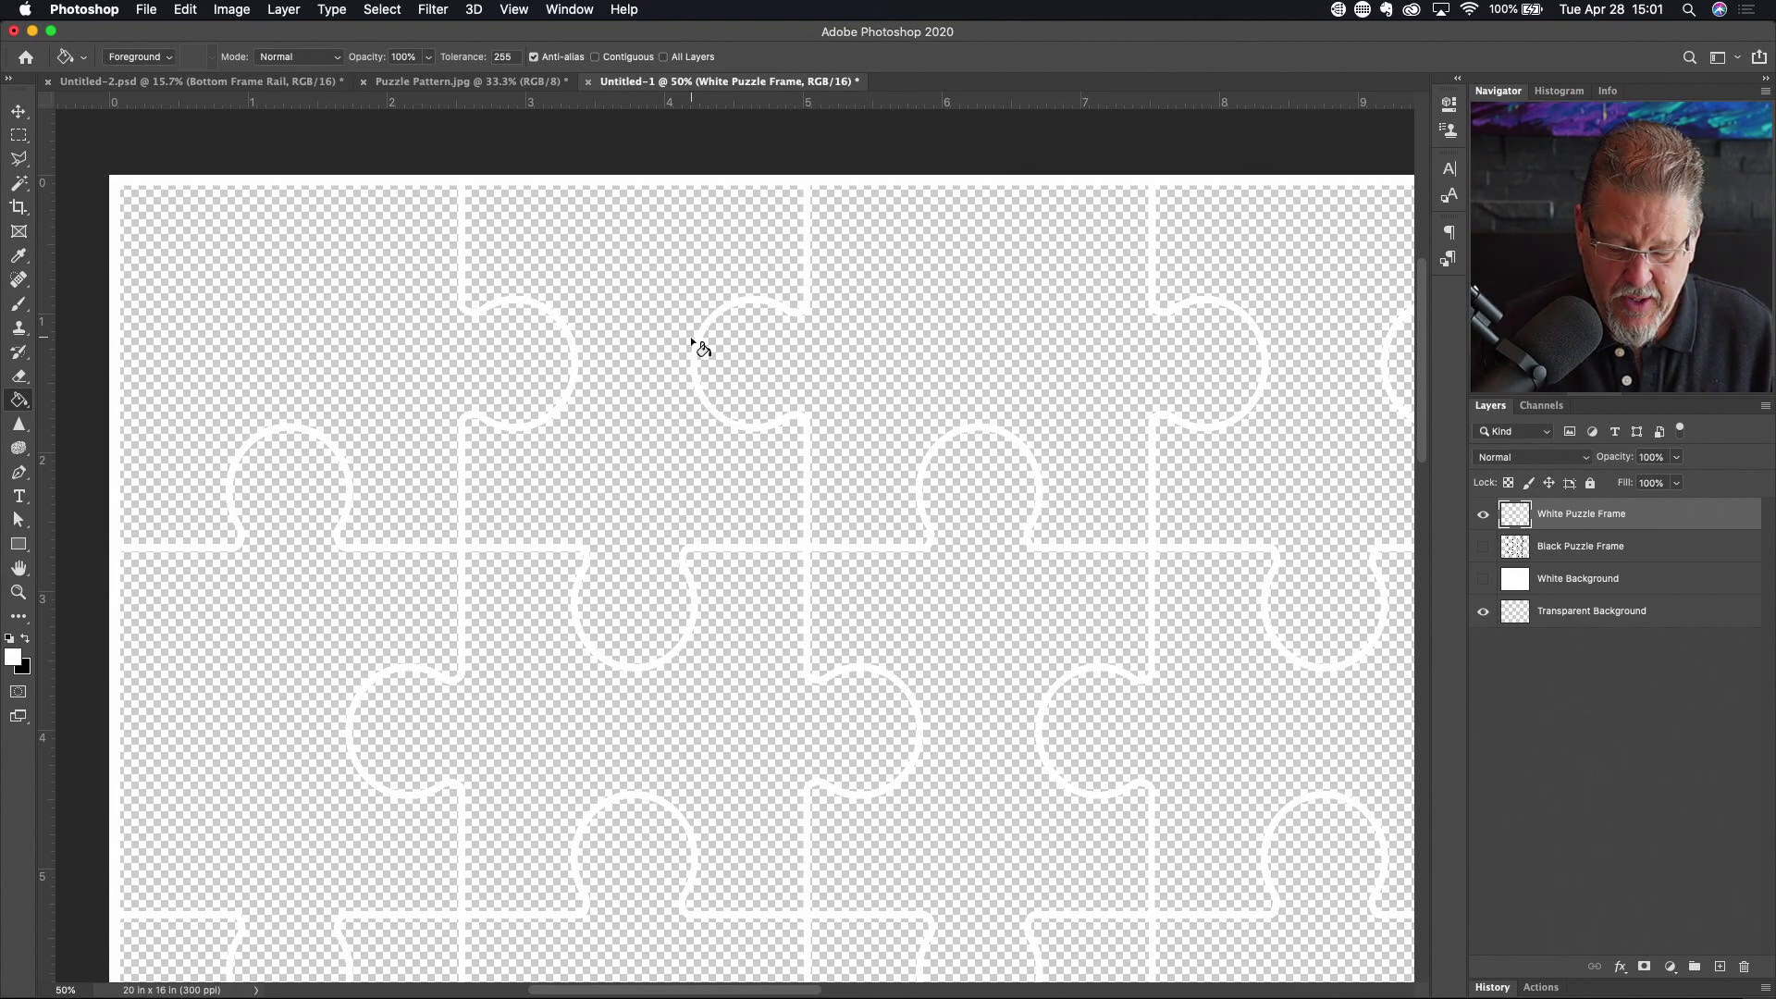
Preview the white puzzle frame across the whole canvas with the White Background layer shown, then hide that background again
key("super+0")
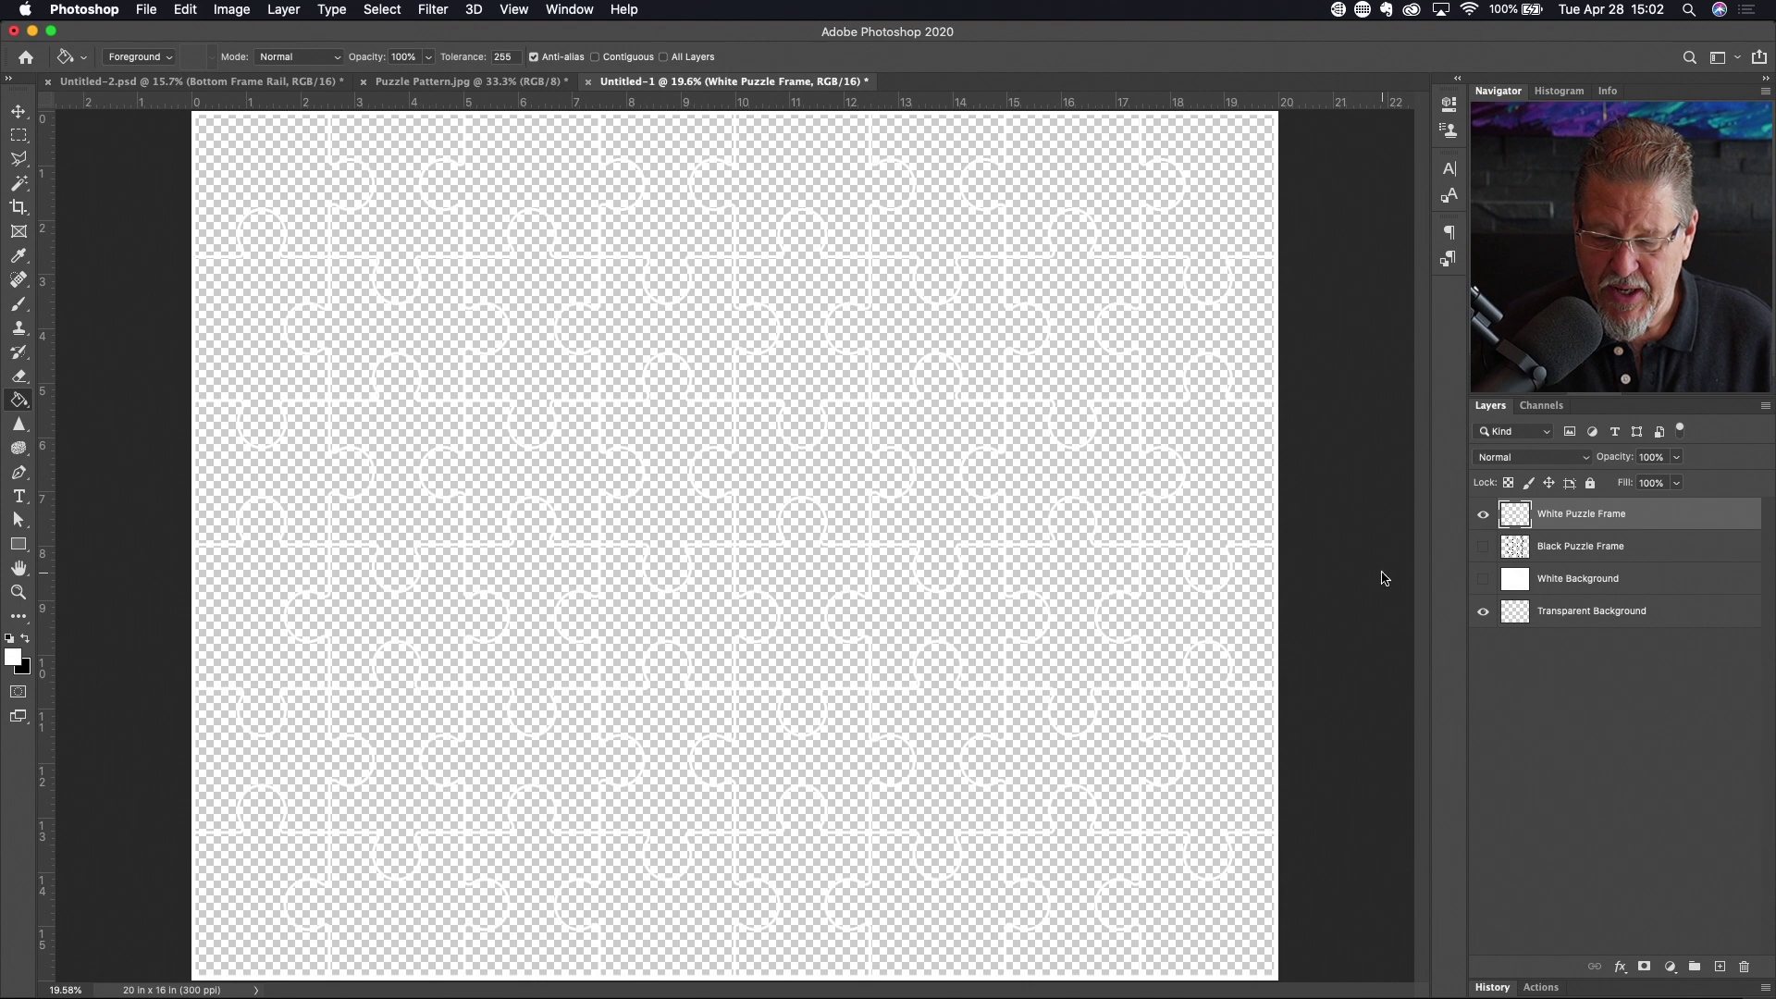
left_click(1635, 587)
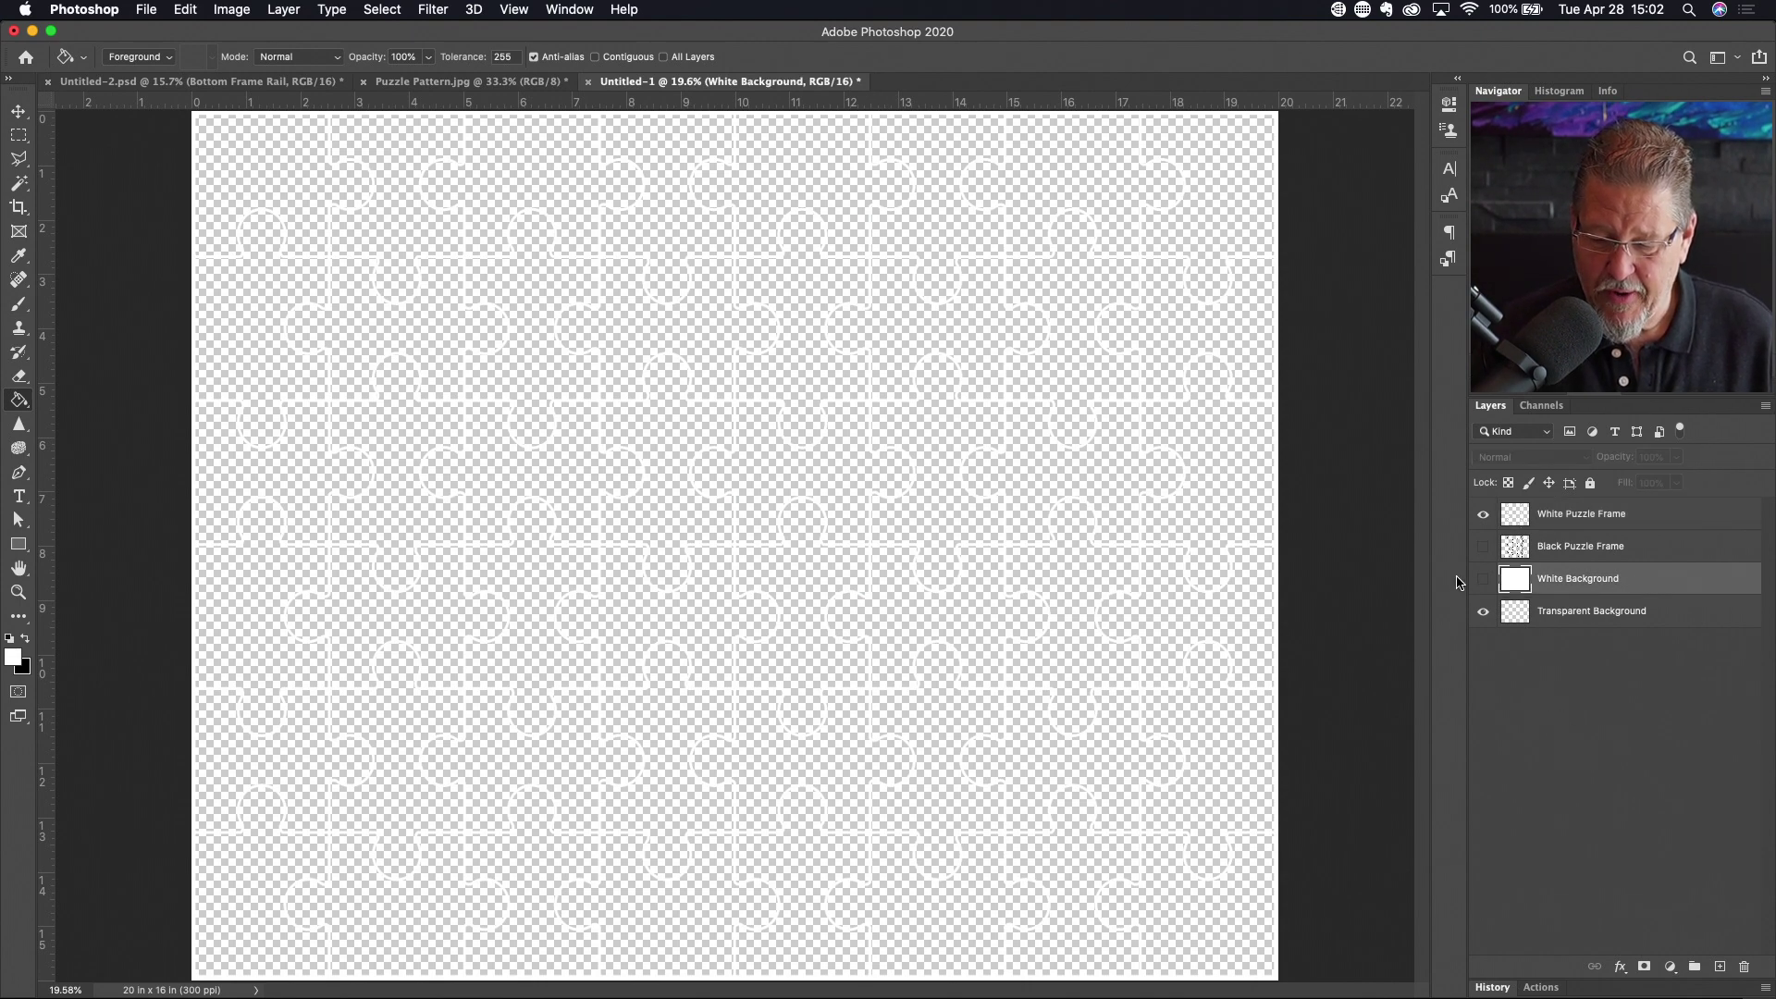
left_click(1483, 579)
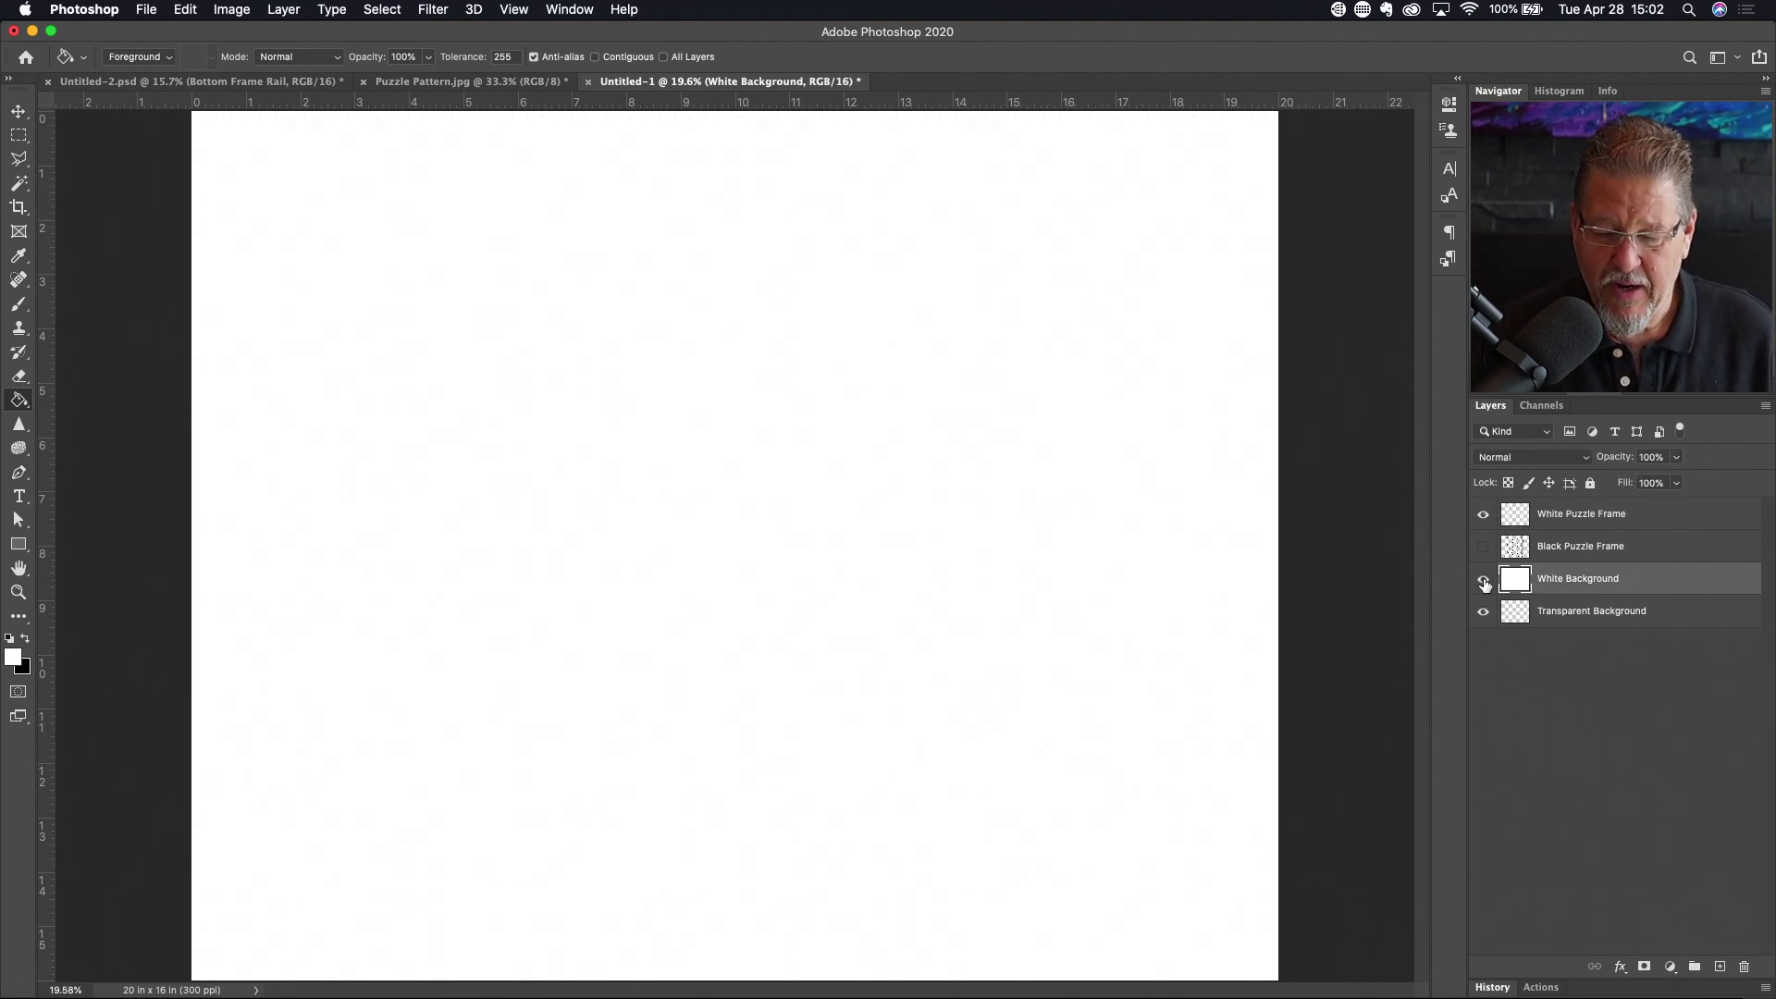
left_click(1484, 579)
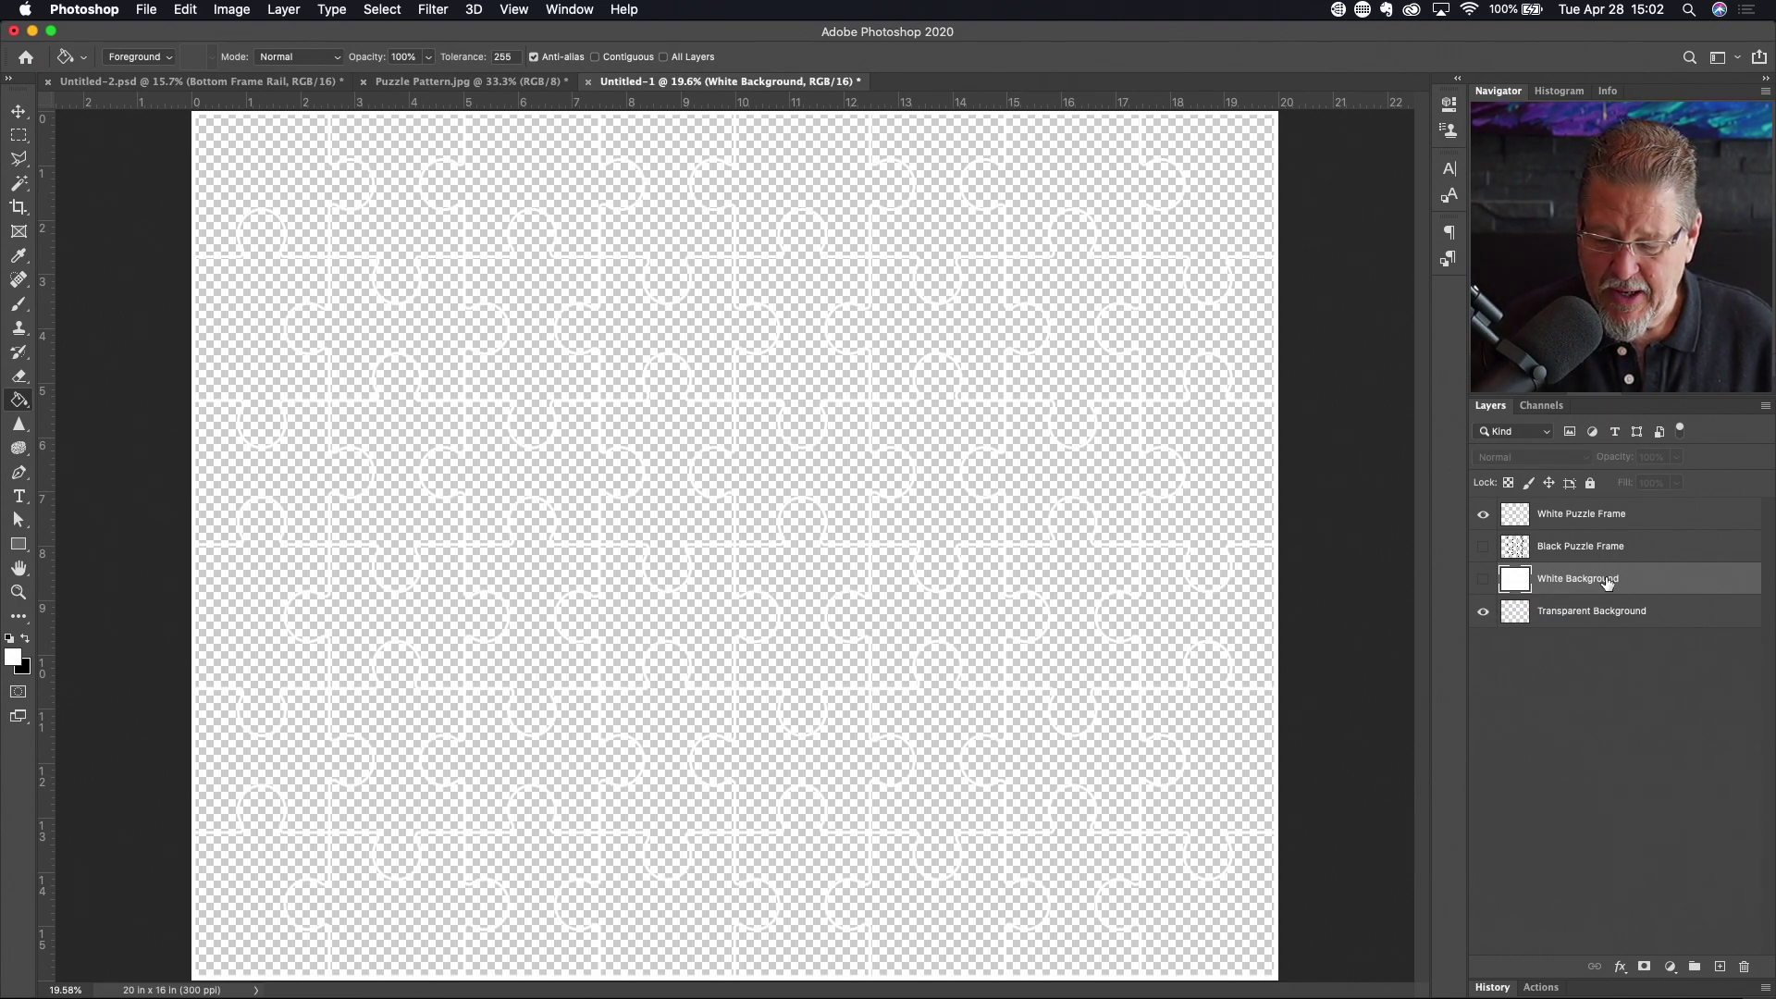
Add a new layer named Black Background directly above White Background and fill it with black using the Paint Bucket
left_click(1719, 967)
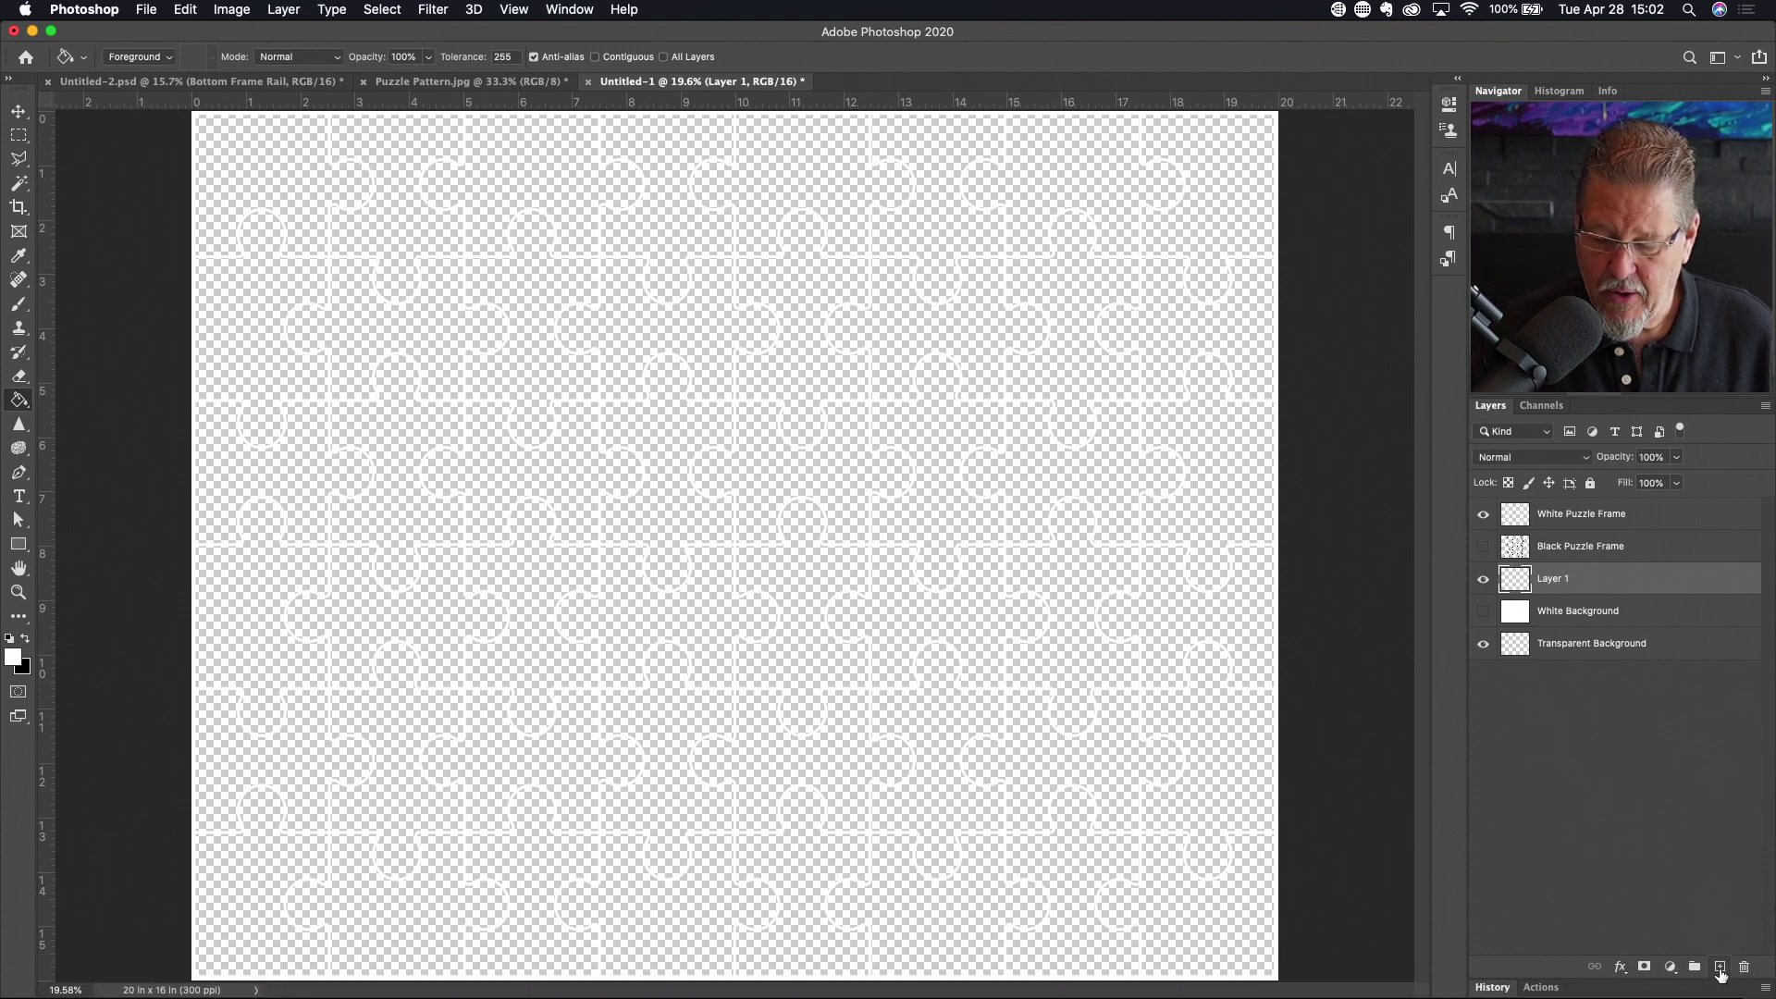
double_click(1556, 581)
type("B")
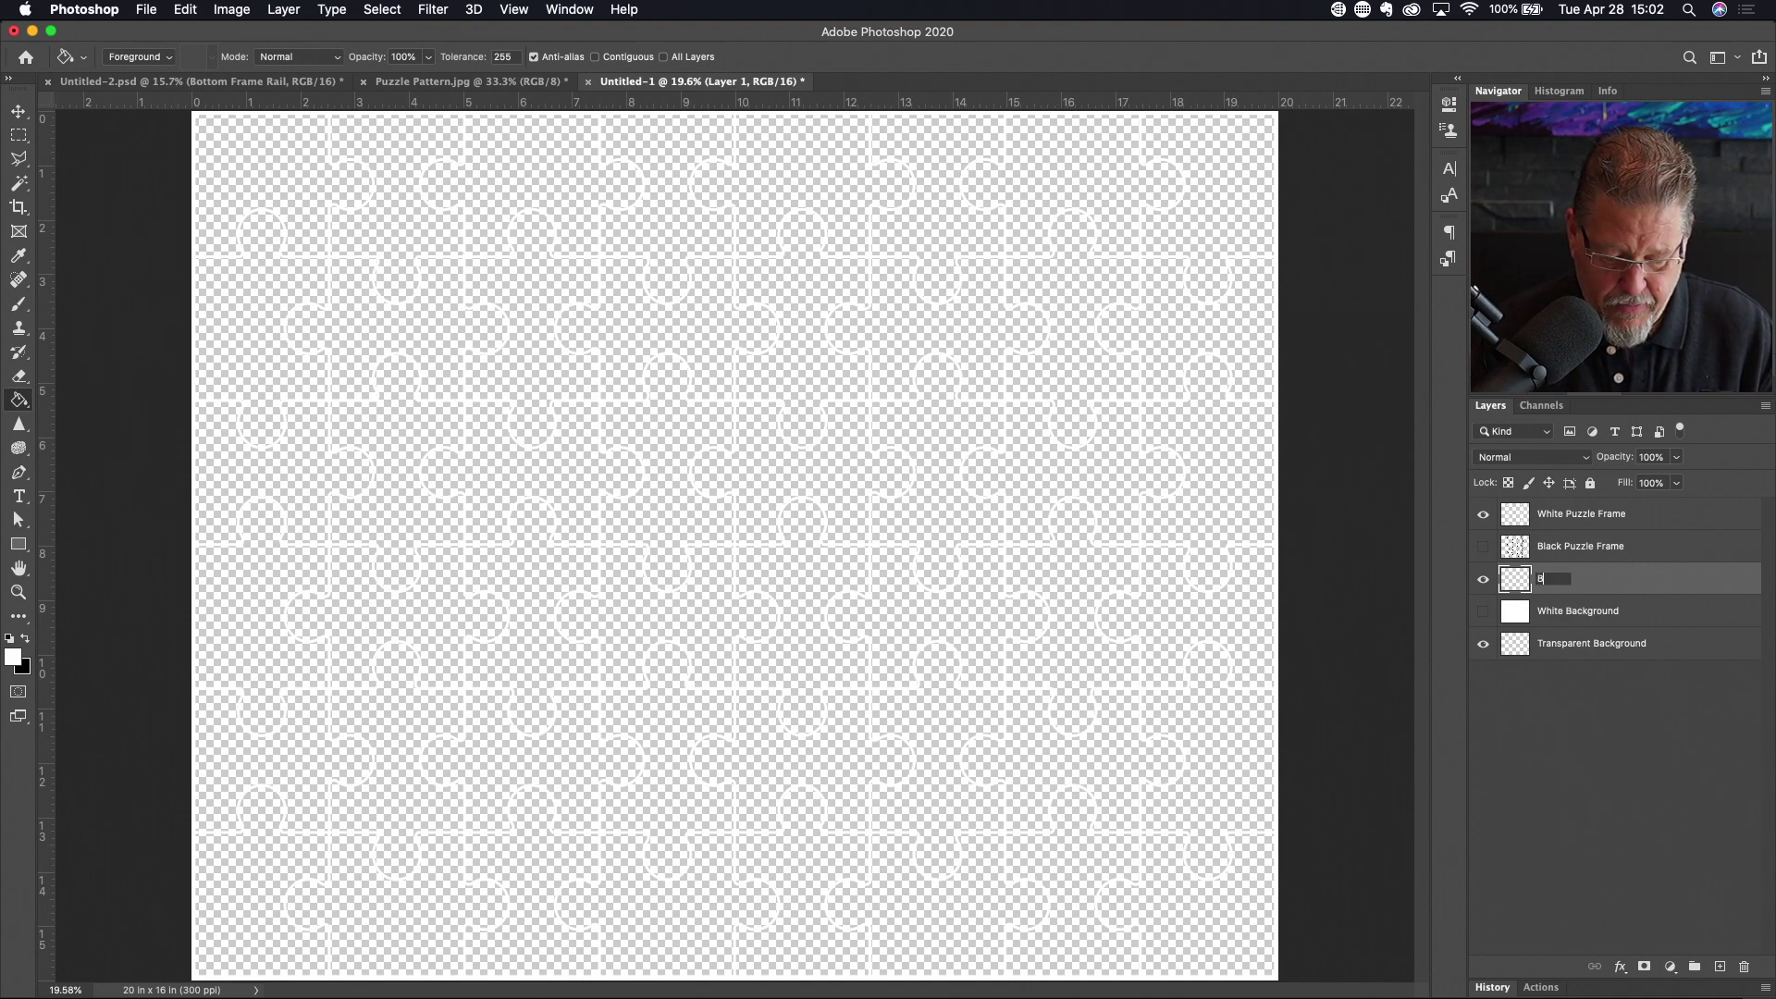
type("lak")
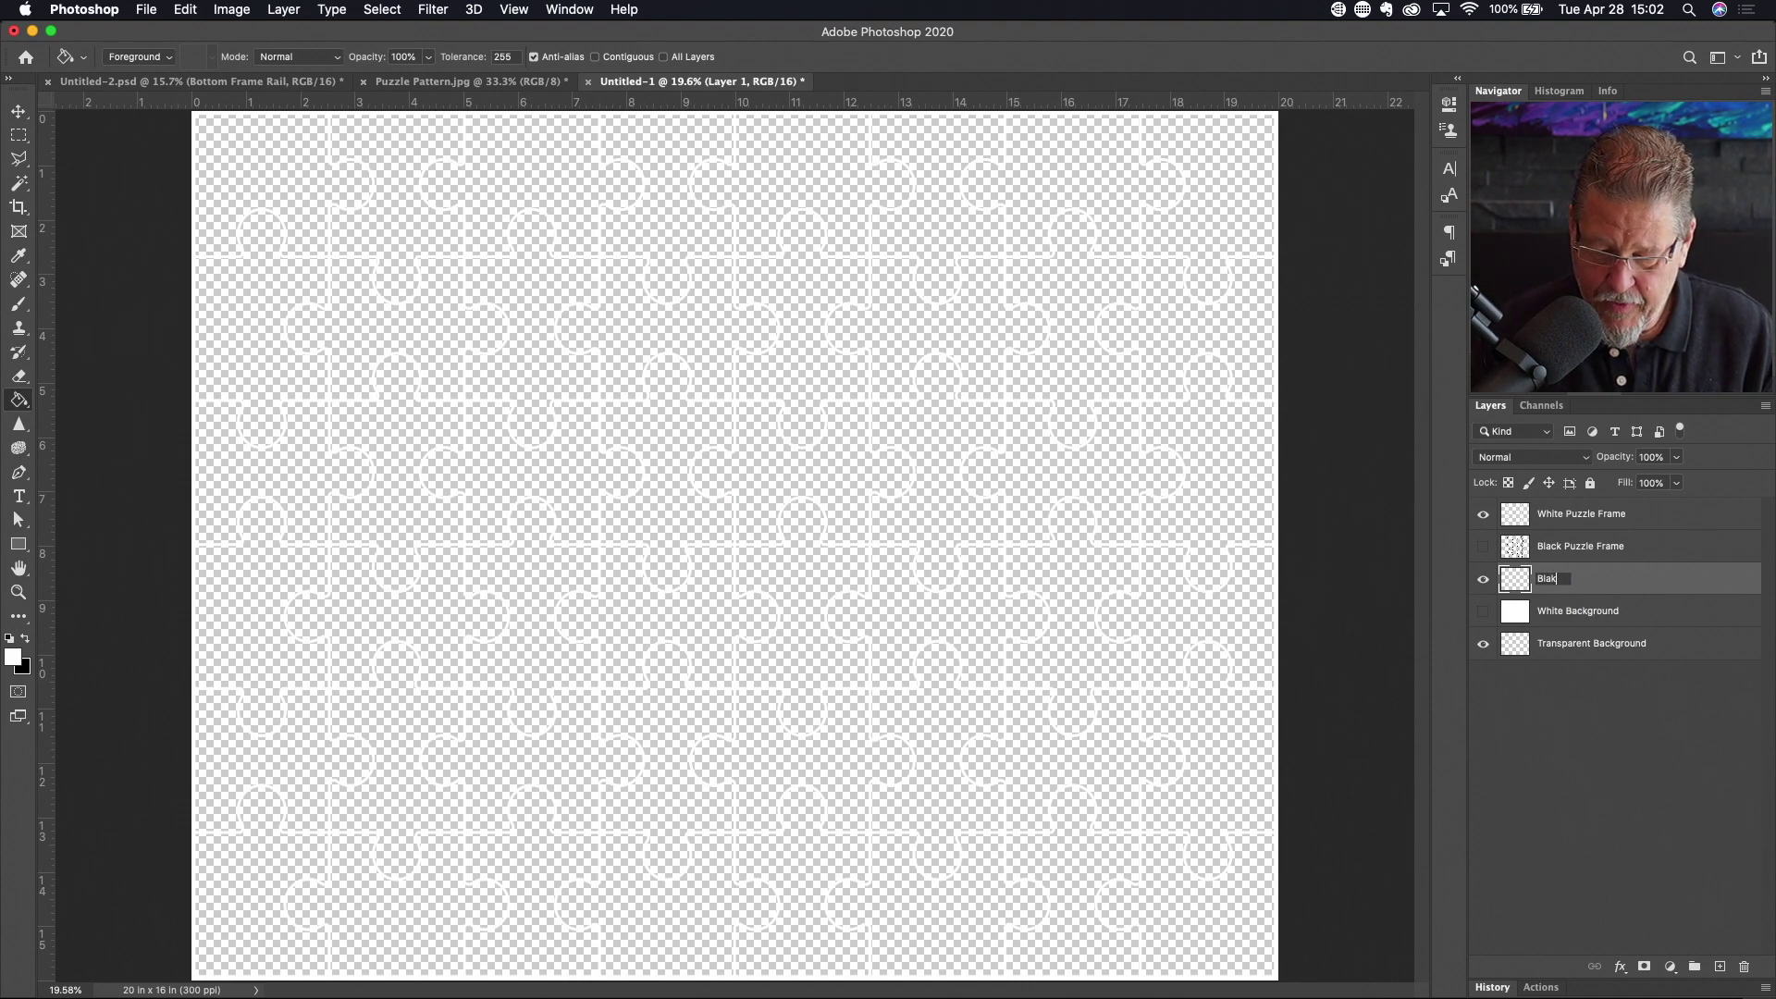
type("c B")
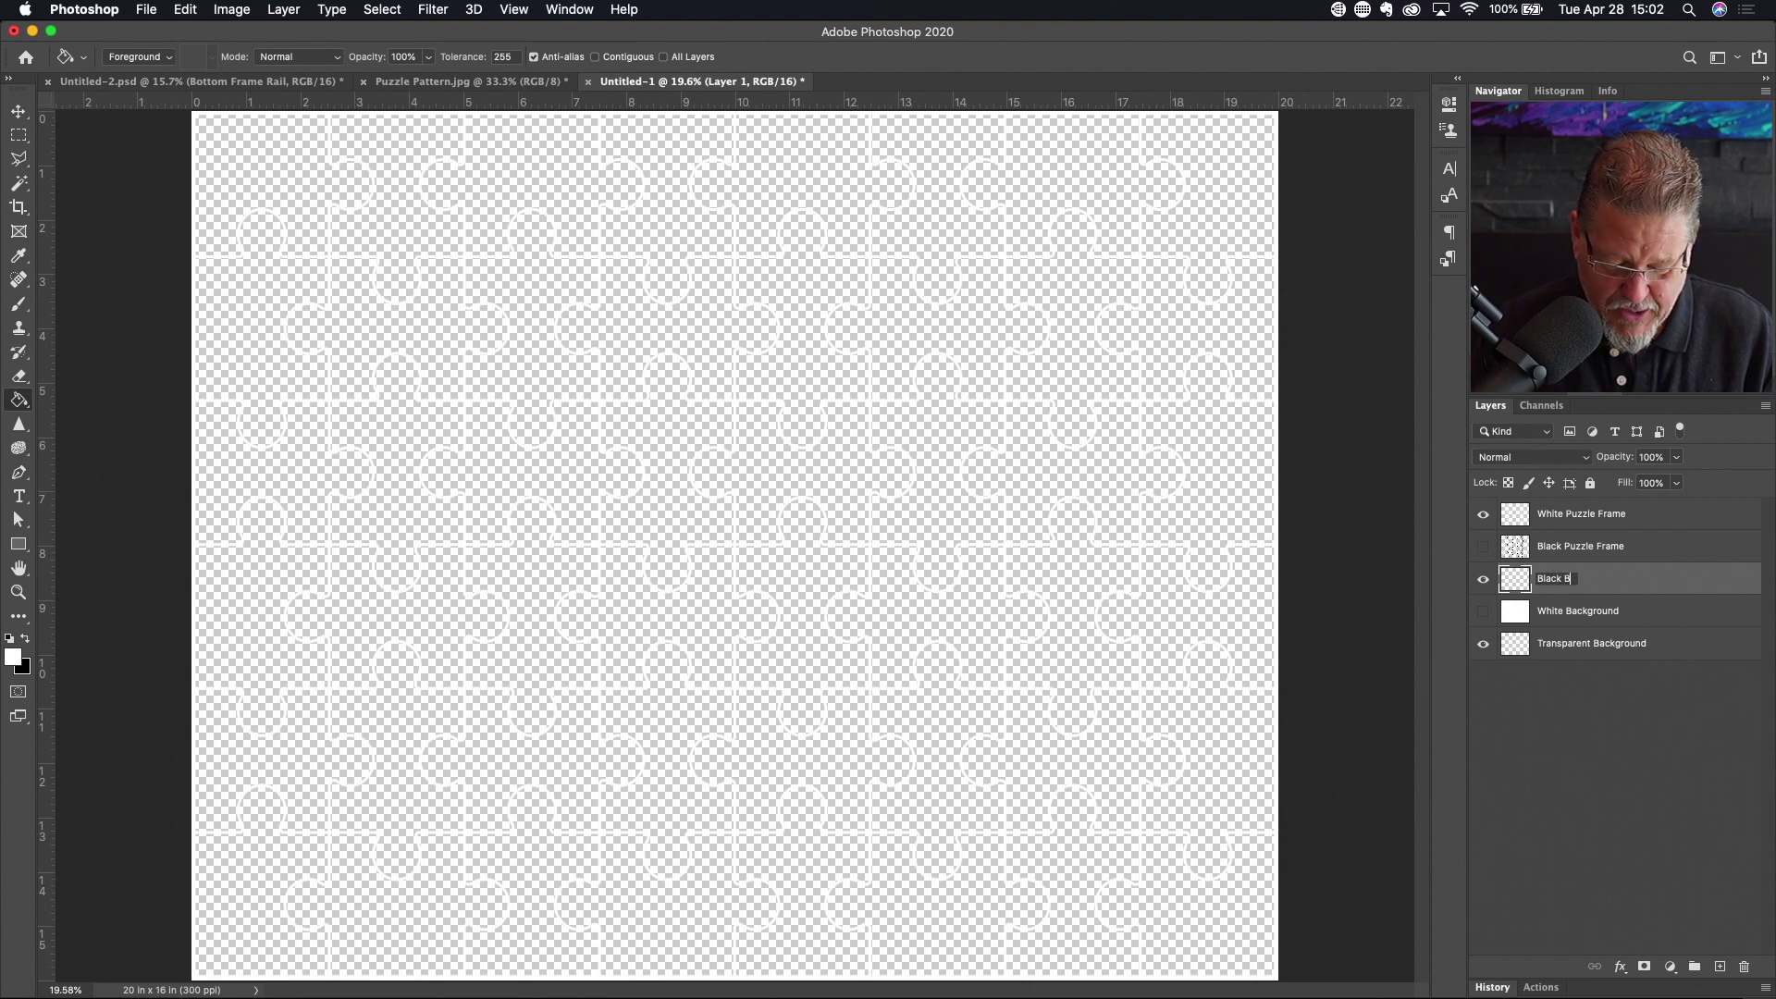
type("ackground")
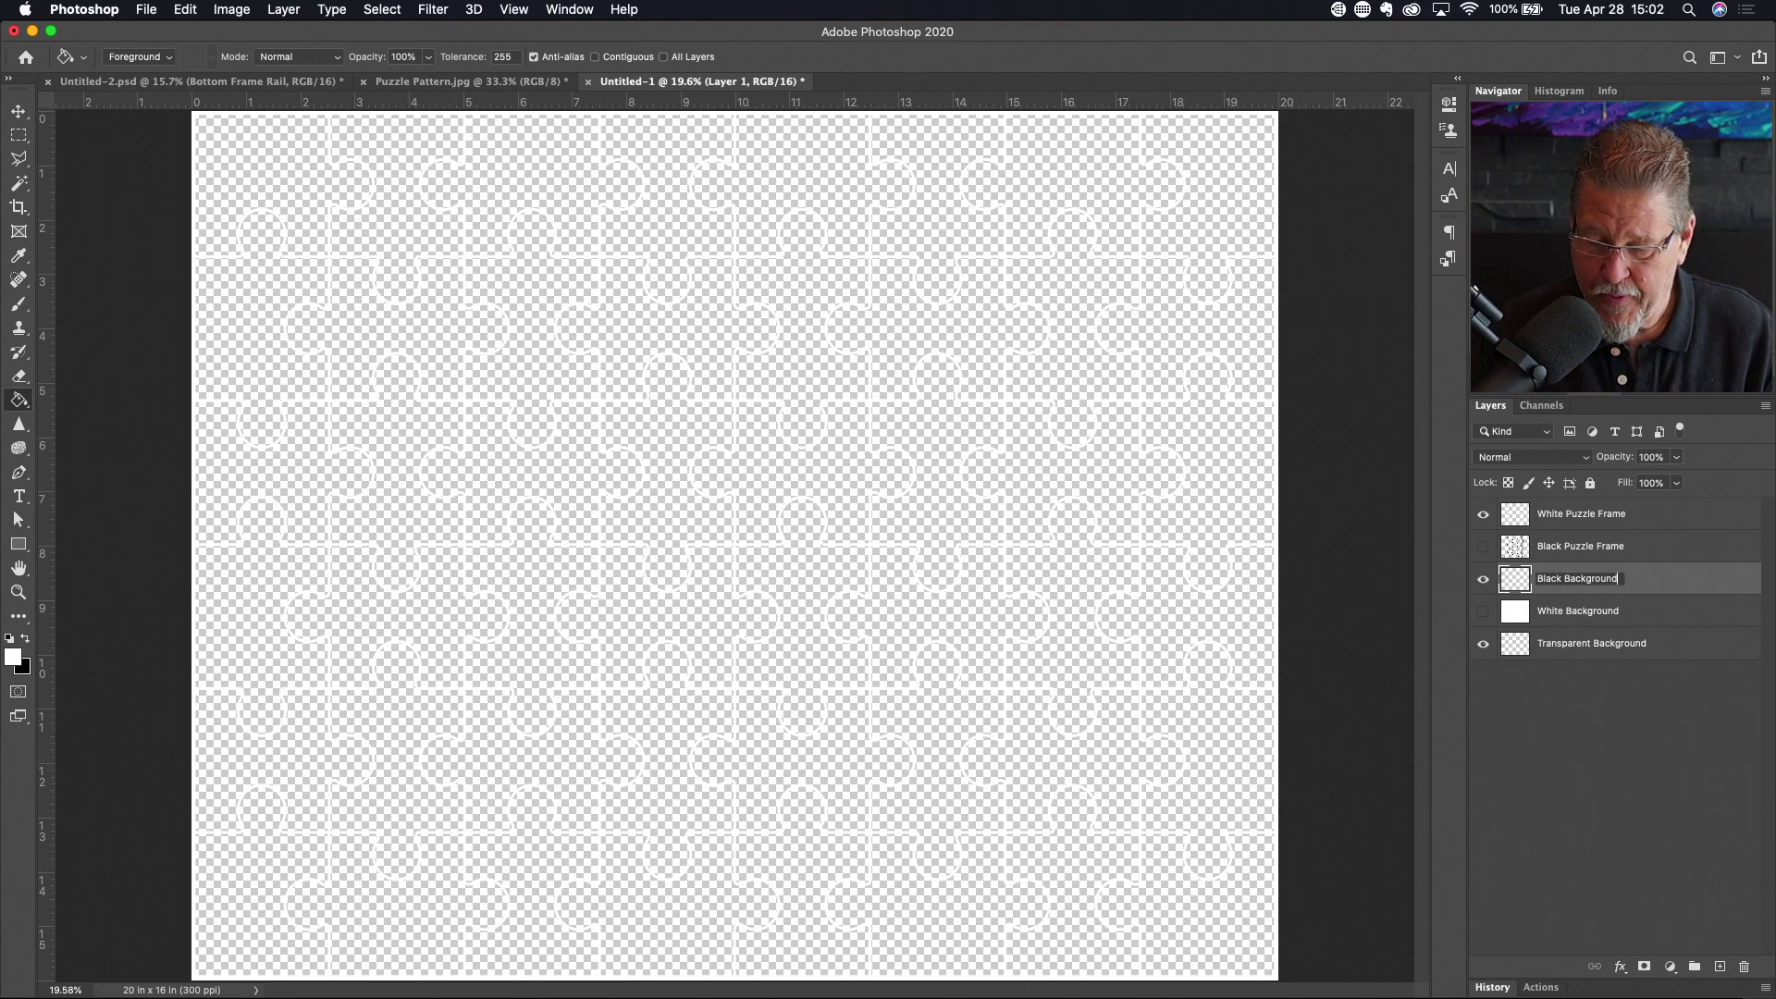
key("Return")
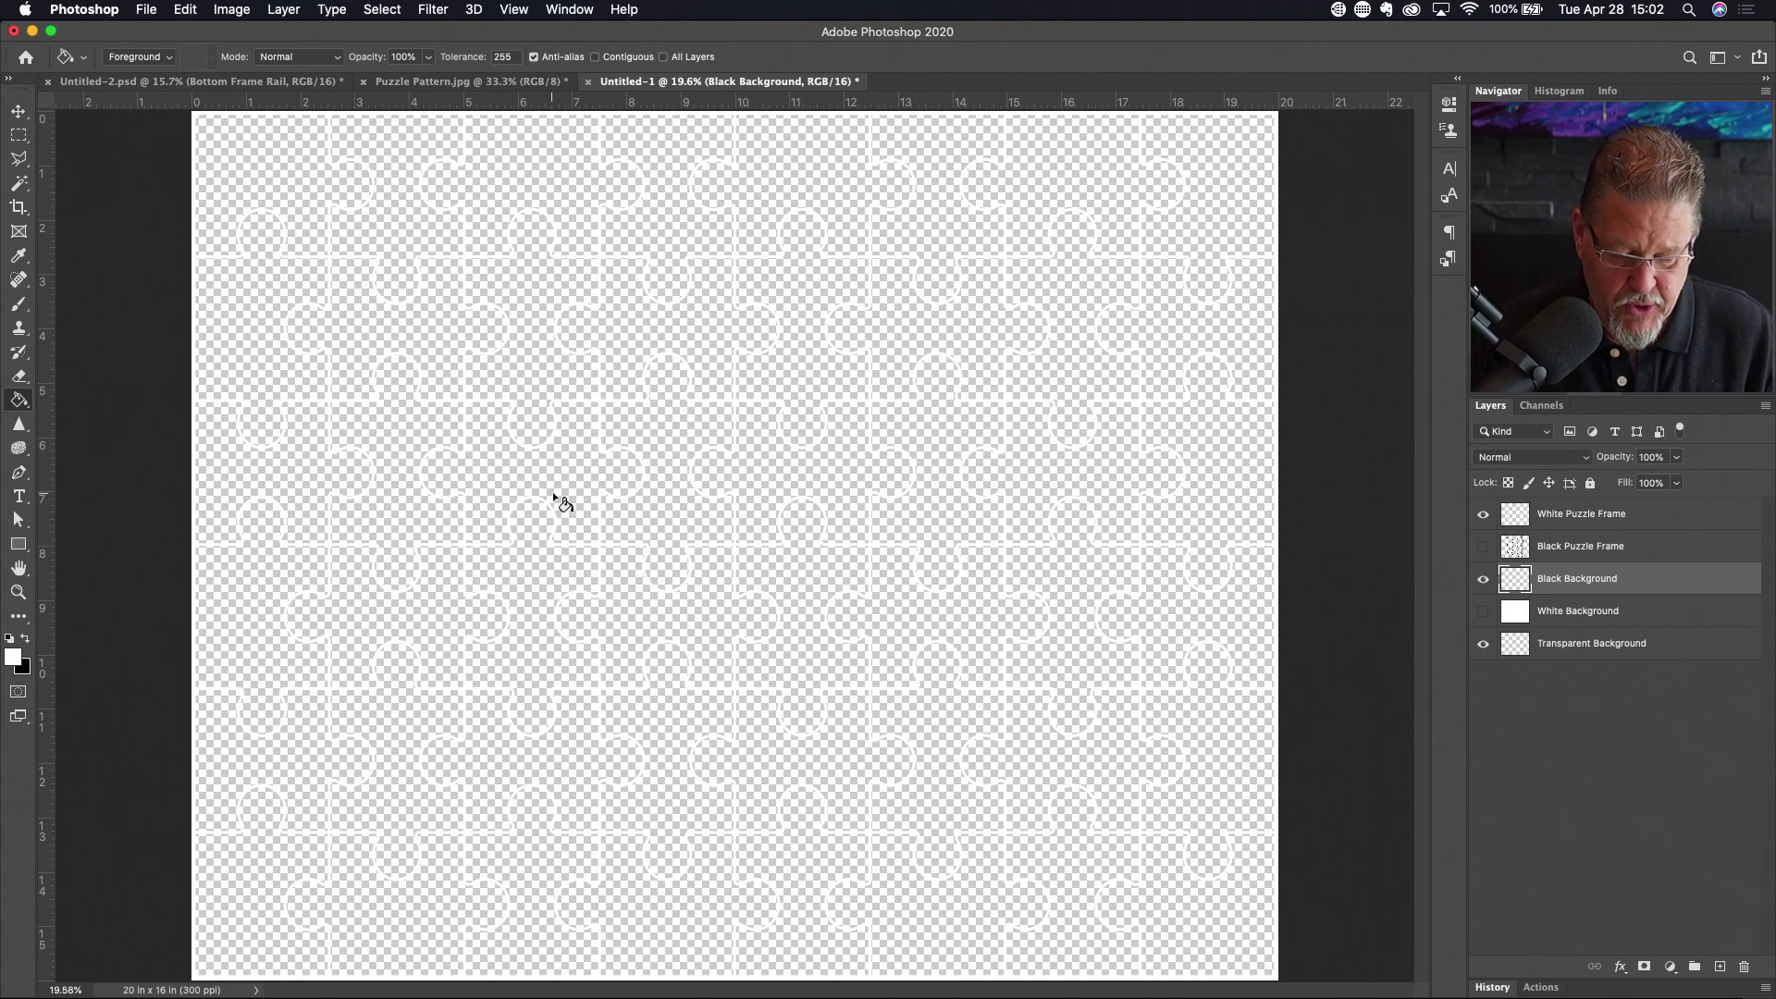
key("x")
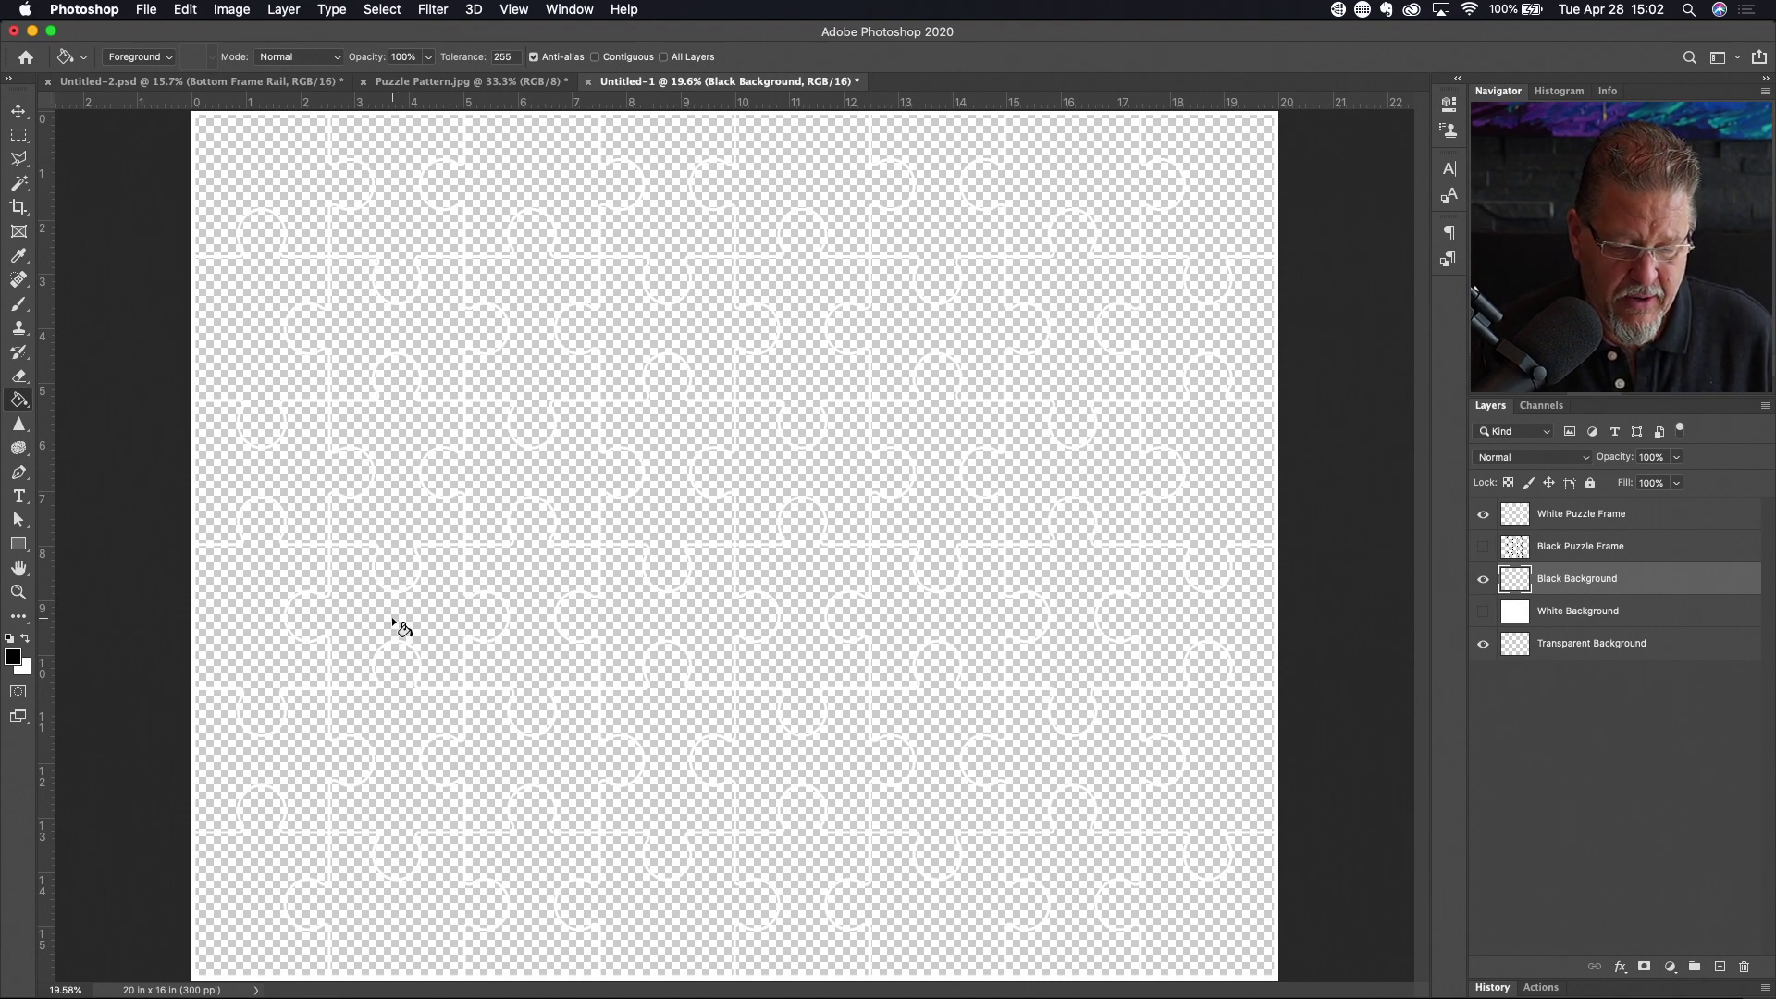
left_click(515, 589)
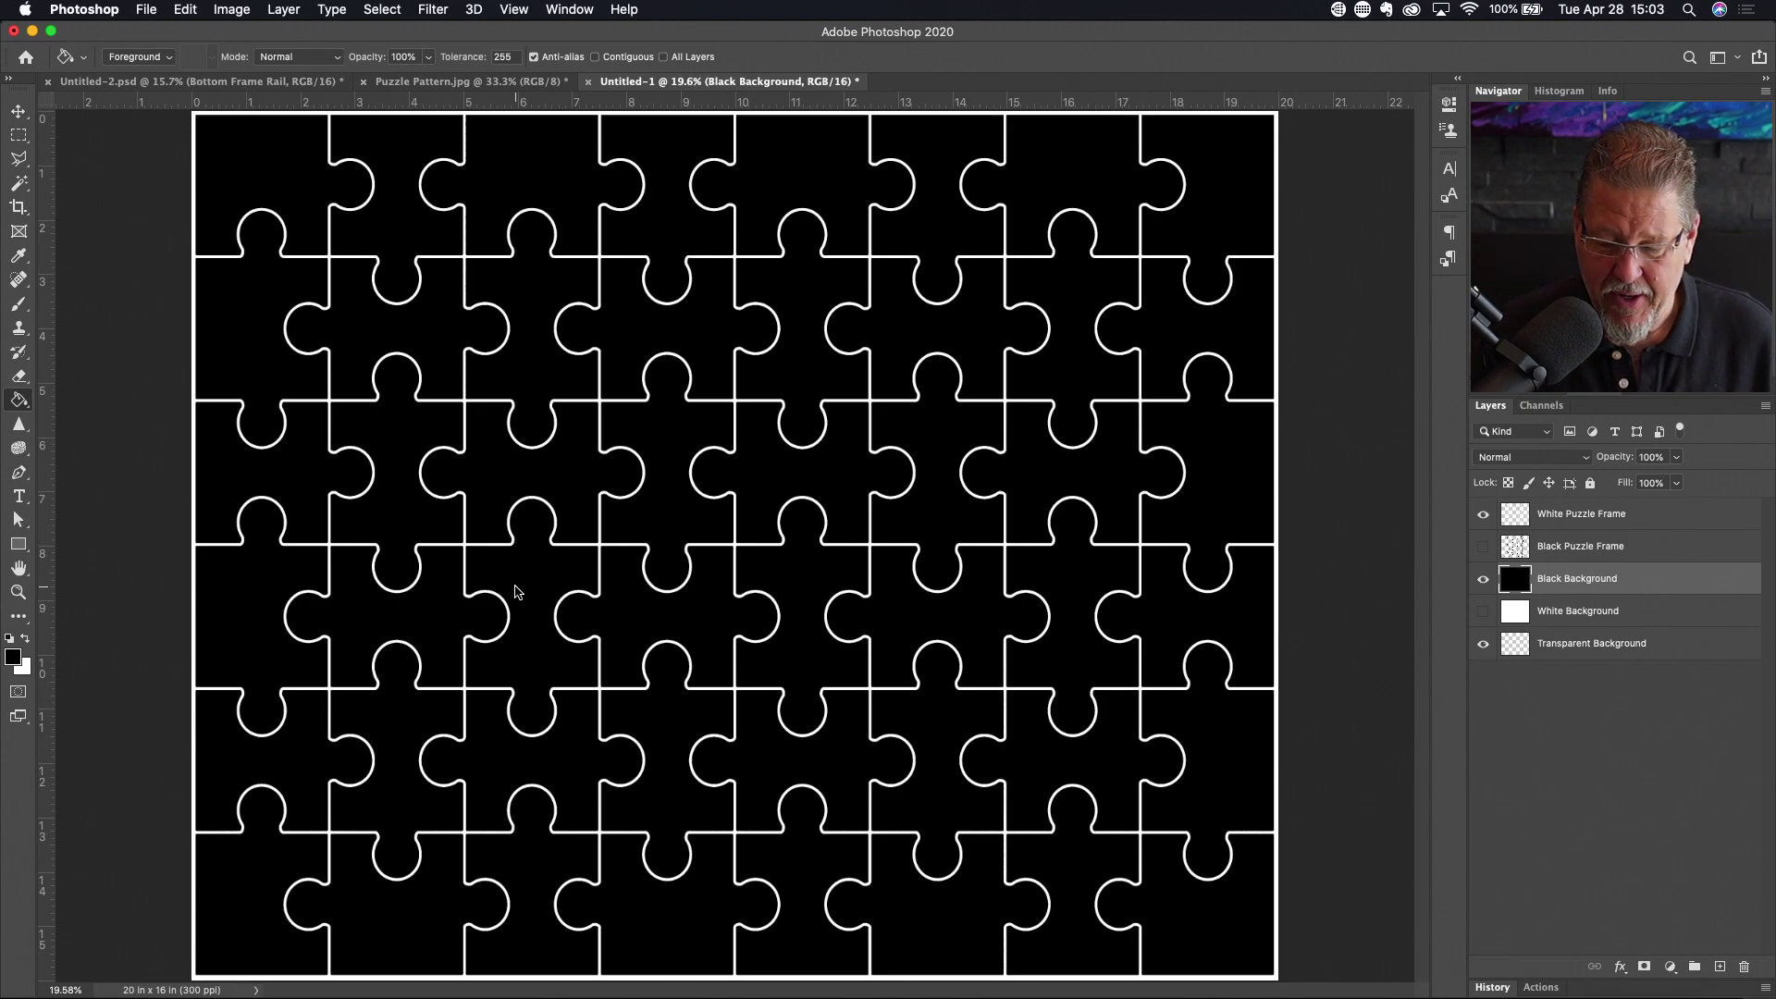
Preview the Black Puzzle Frame over the transparent and white backgrounds, and return to the White Puzzle Frame over Black Background
left_click(1483, 515)
left_click(1483, 547)
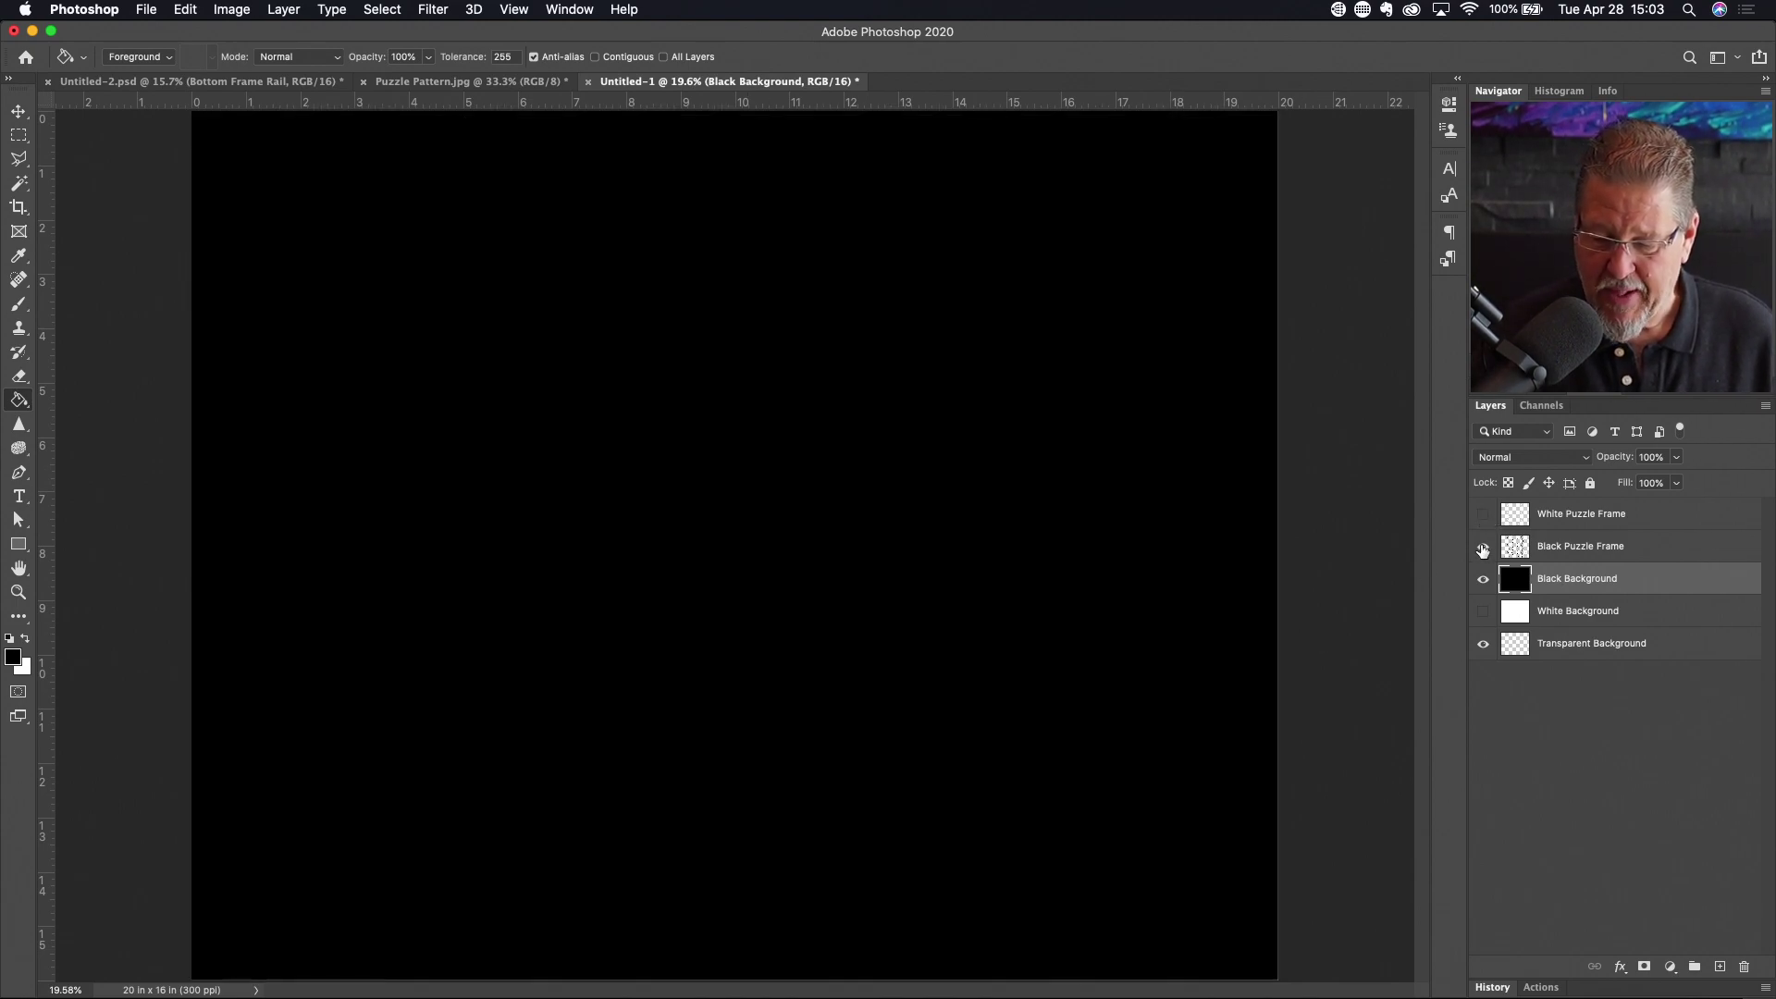
left_click(1483, 580)
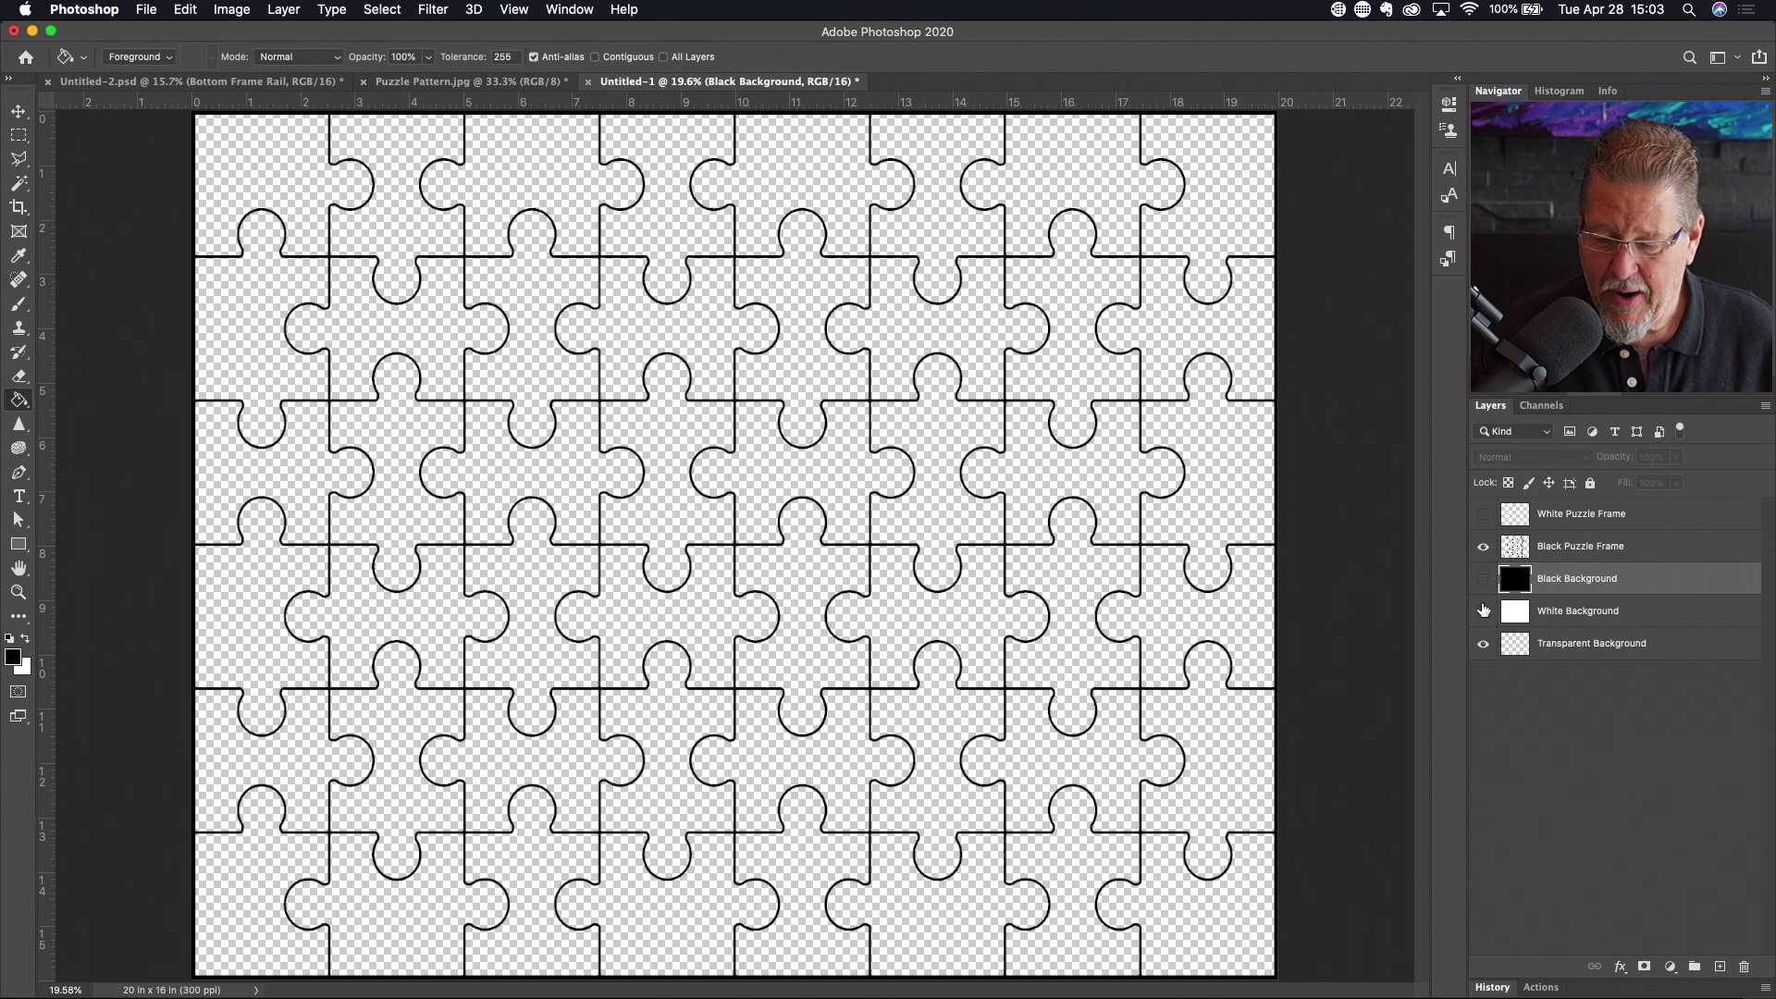
left_click(1483, 611)
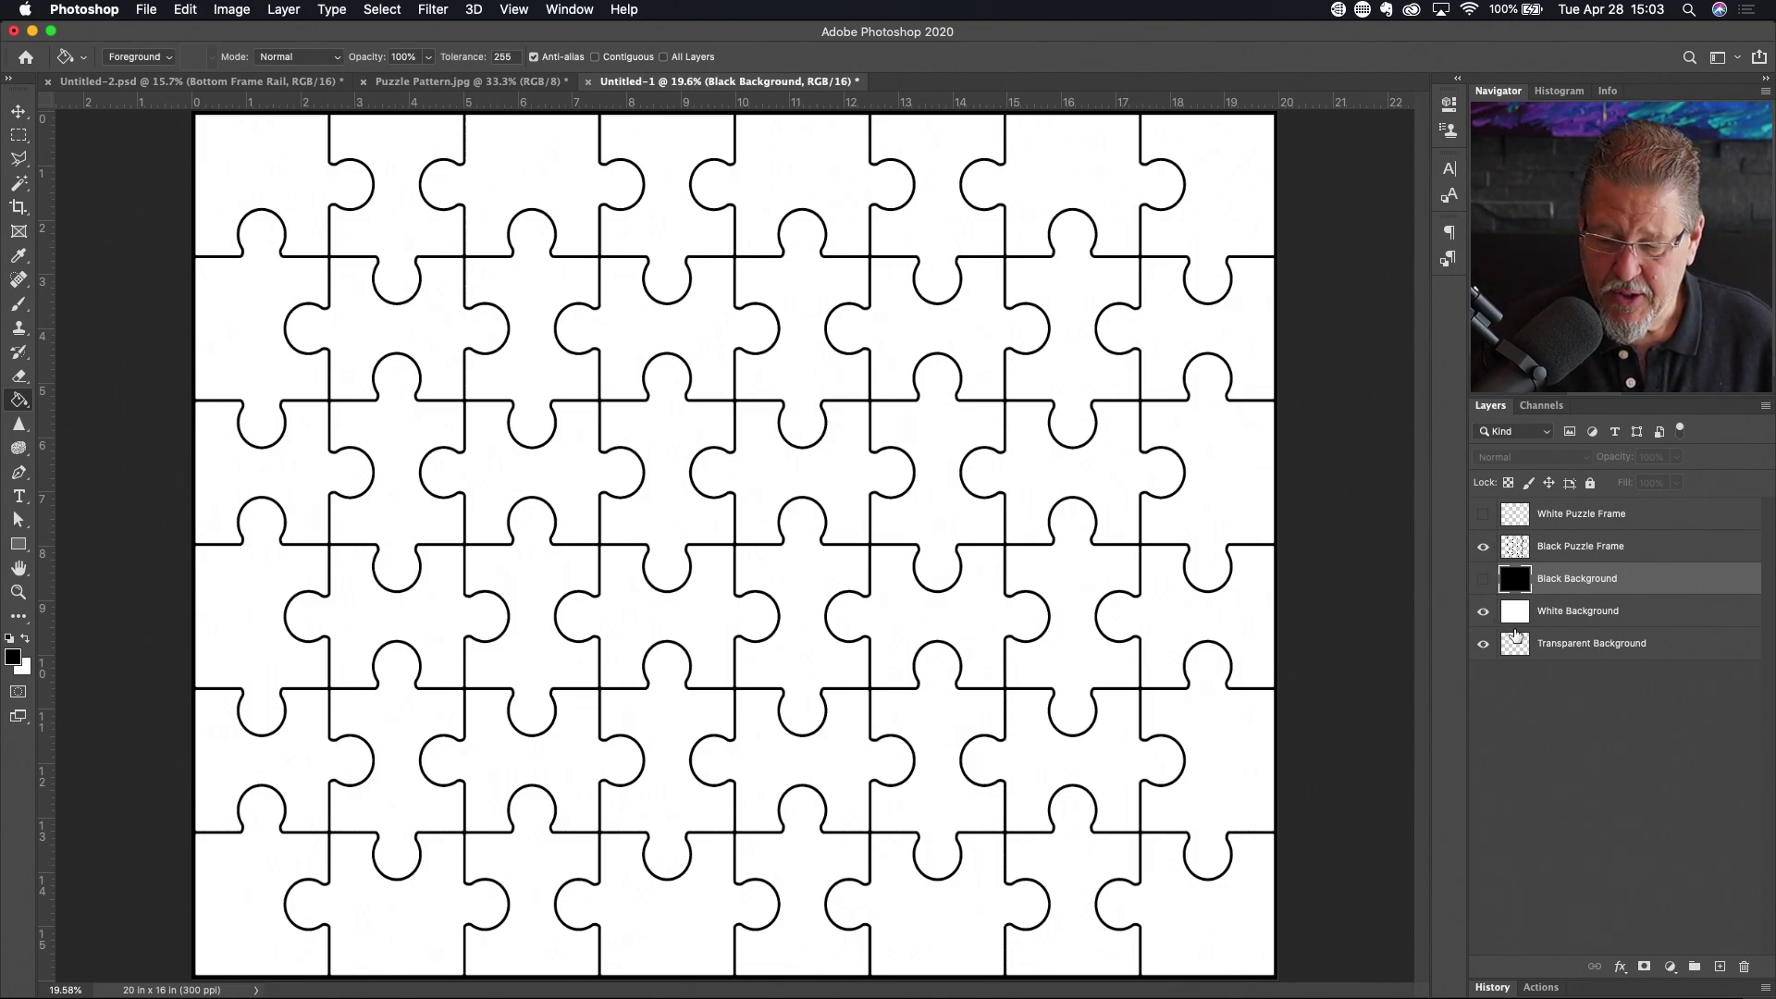
left_click(1484, 516)
left_click(1484, 546)
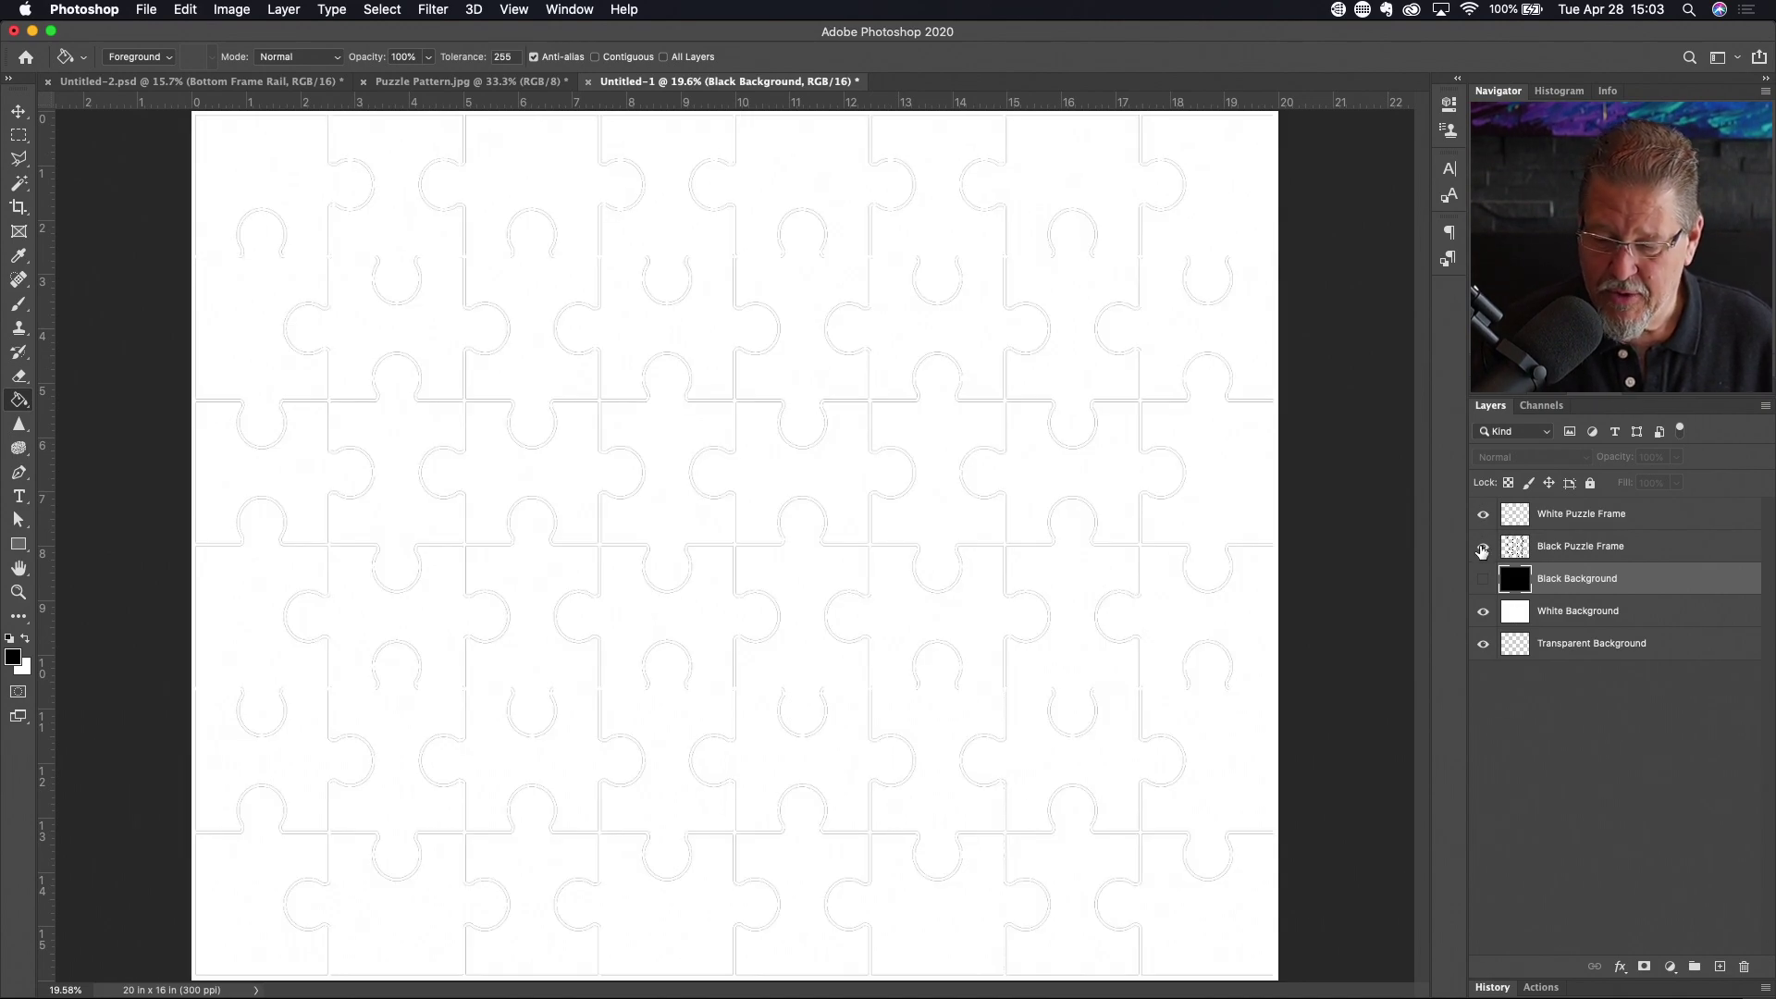
left_click(1482, 578)
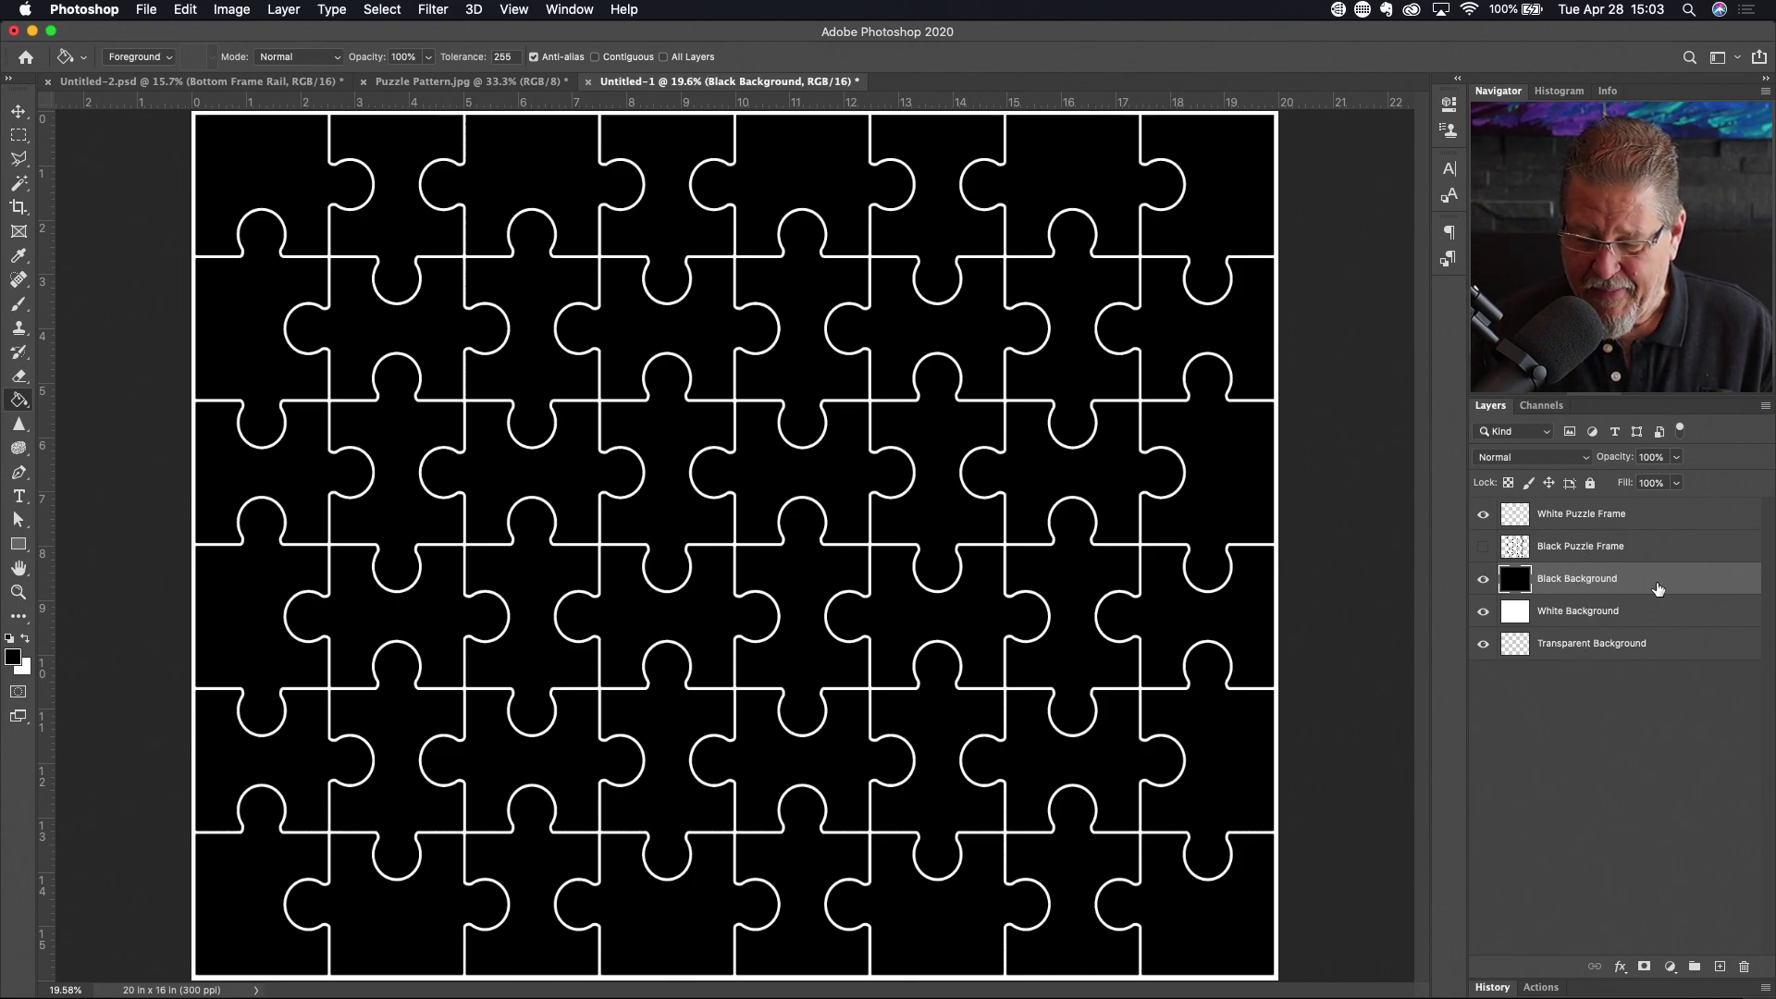
Group the black, white and transparent background layers and name the group Backgrounds
left_click(1625, 652, "shift")
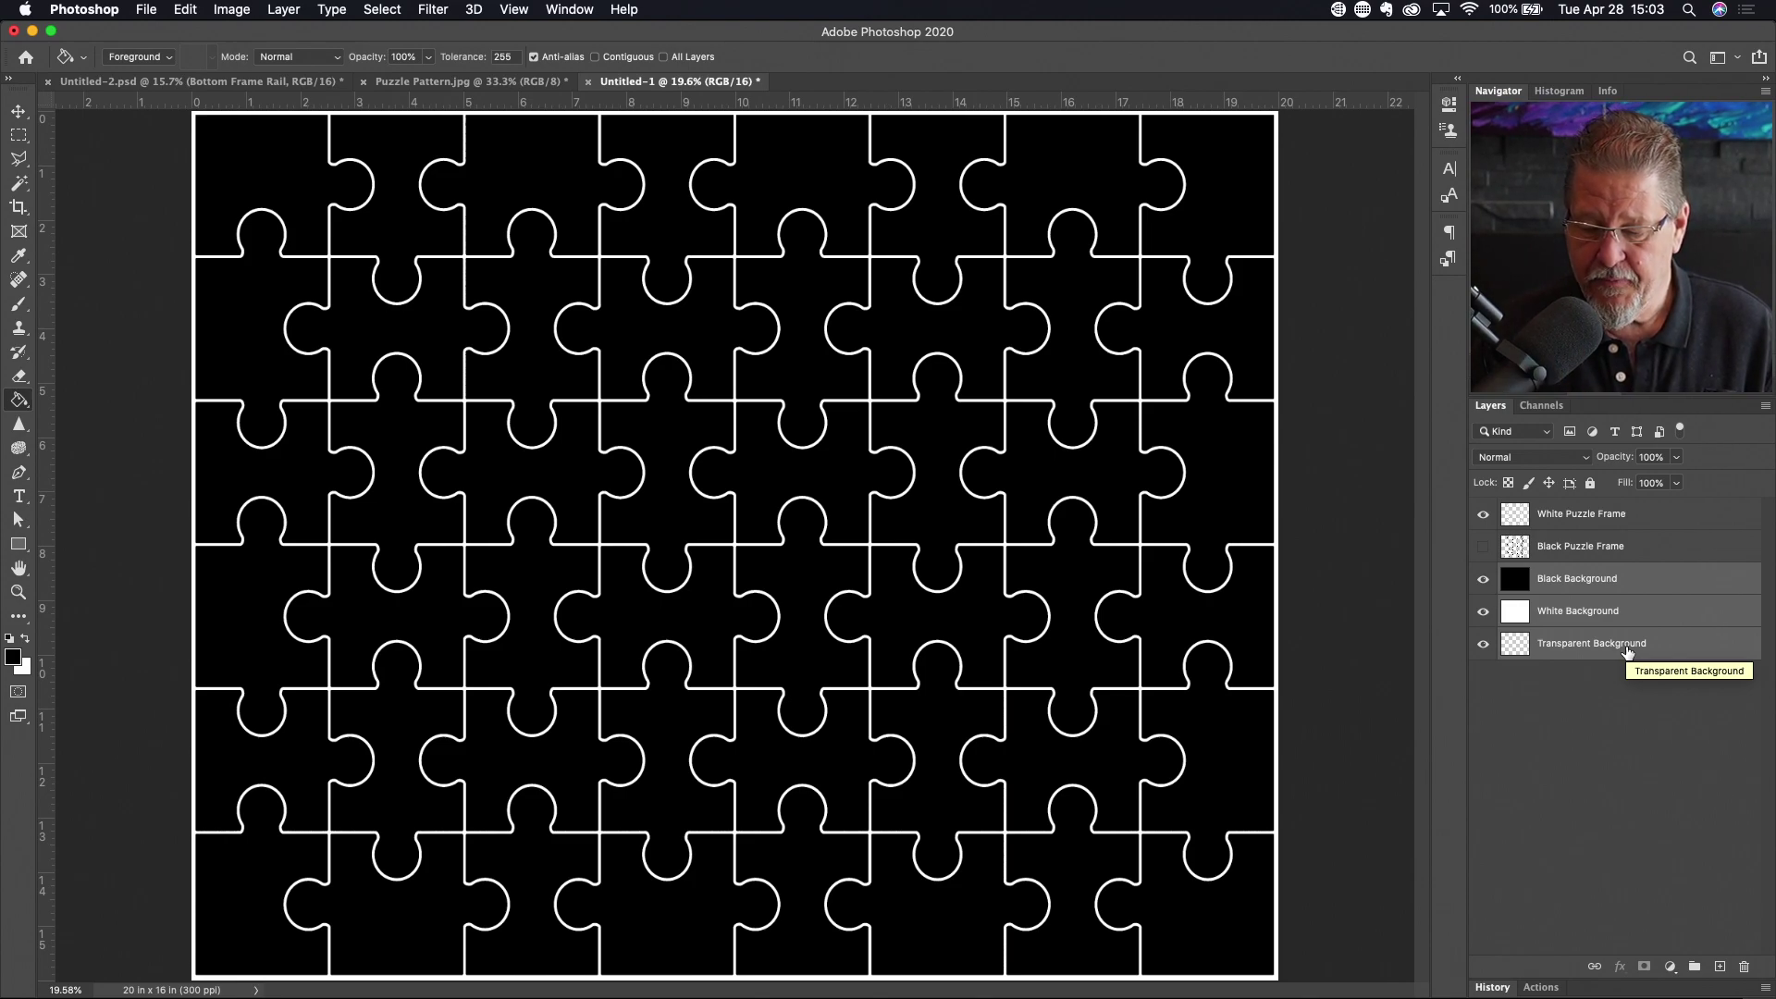
left_click(1695, 968)
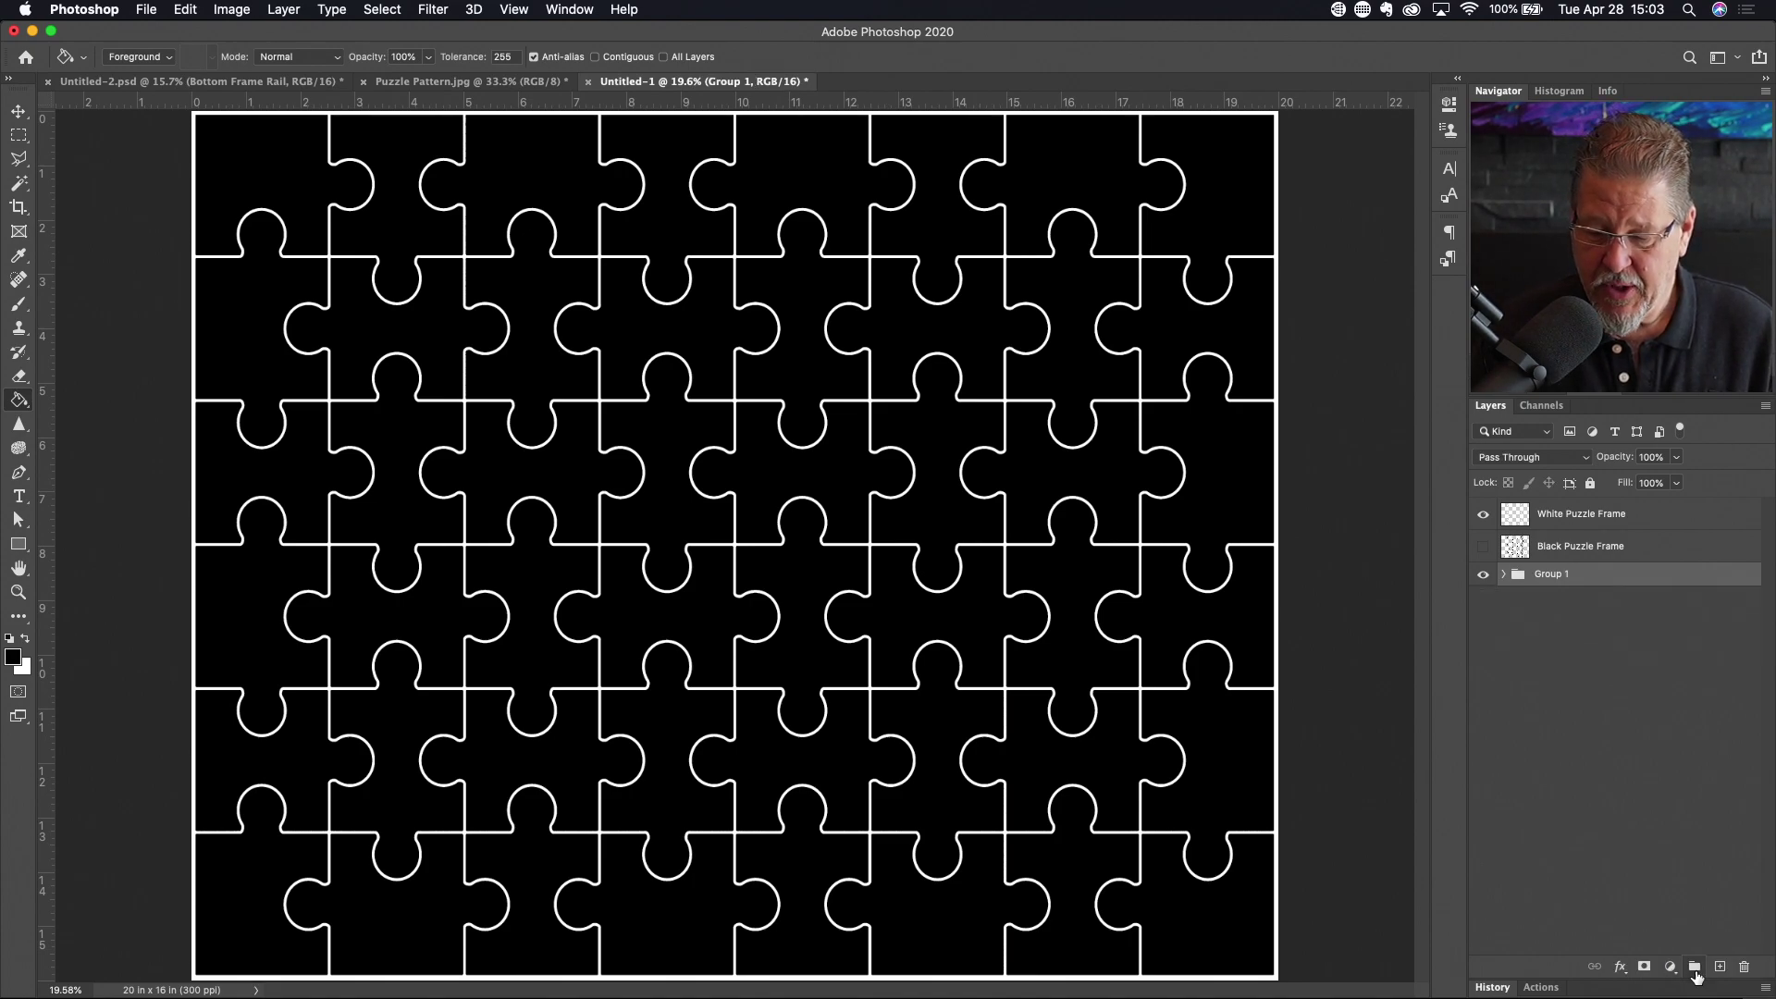
double_click(1546, 577)
type("Backgrounds")
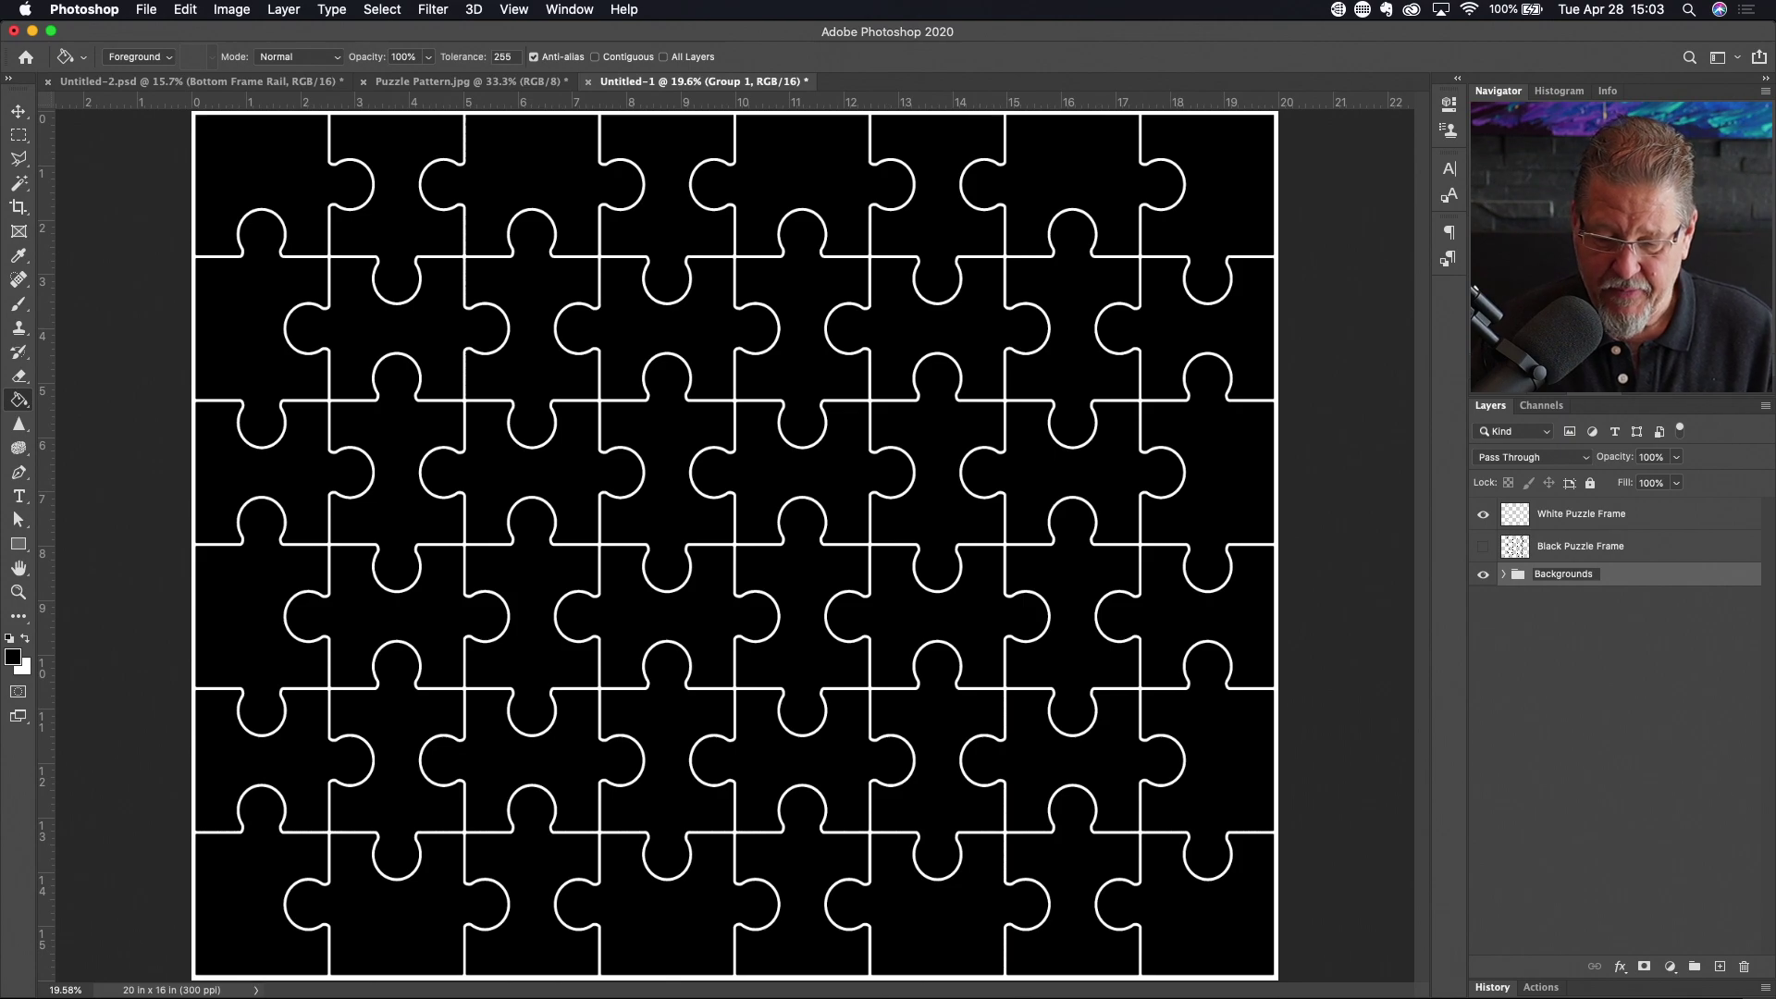
key("Return")
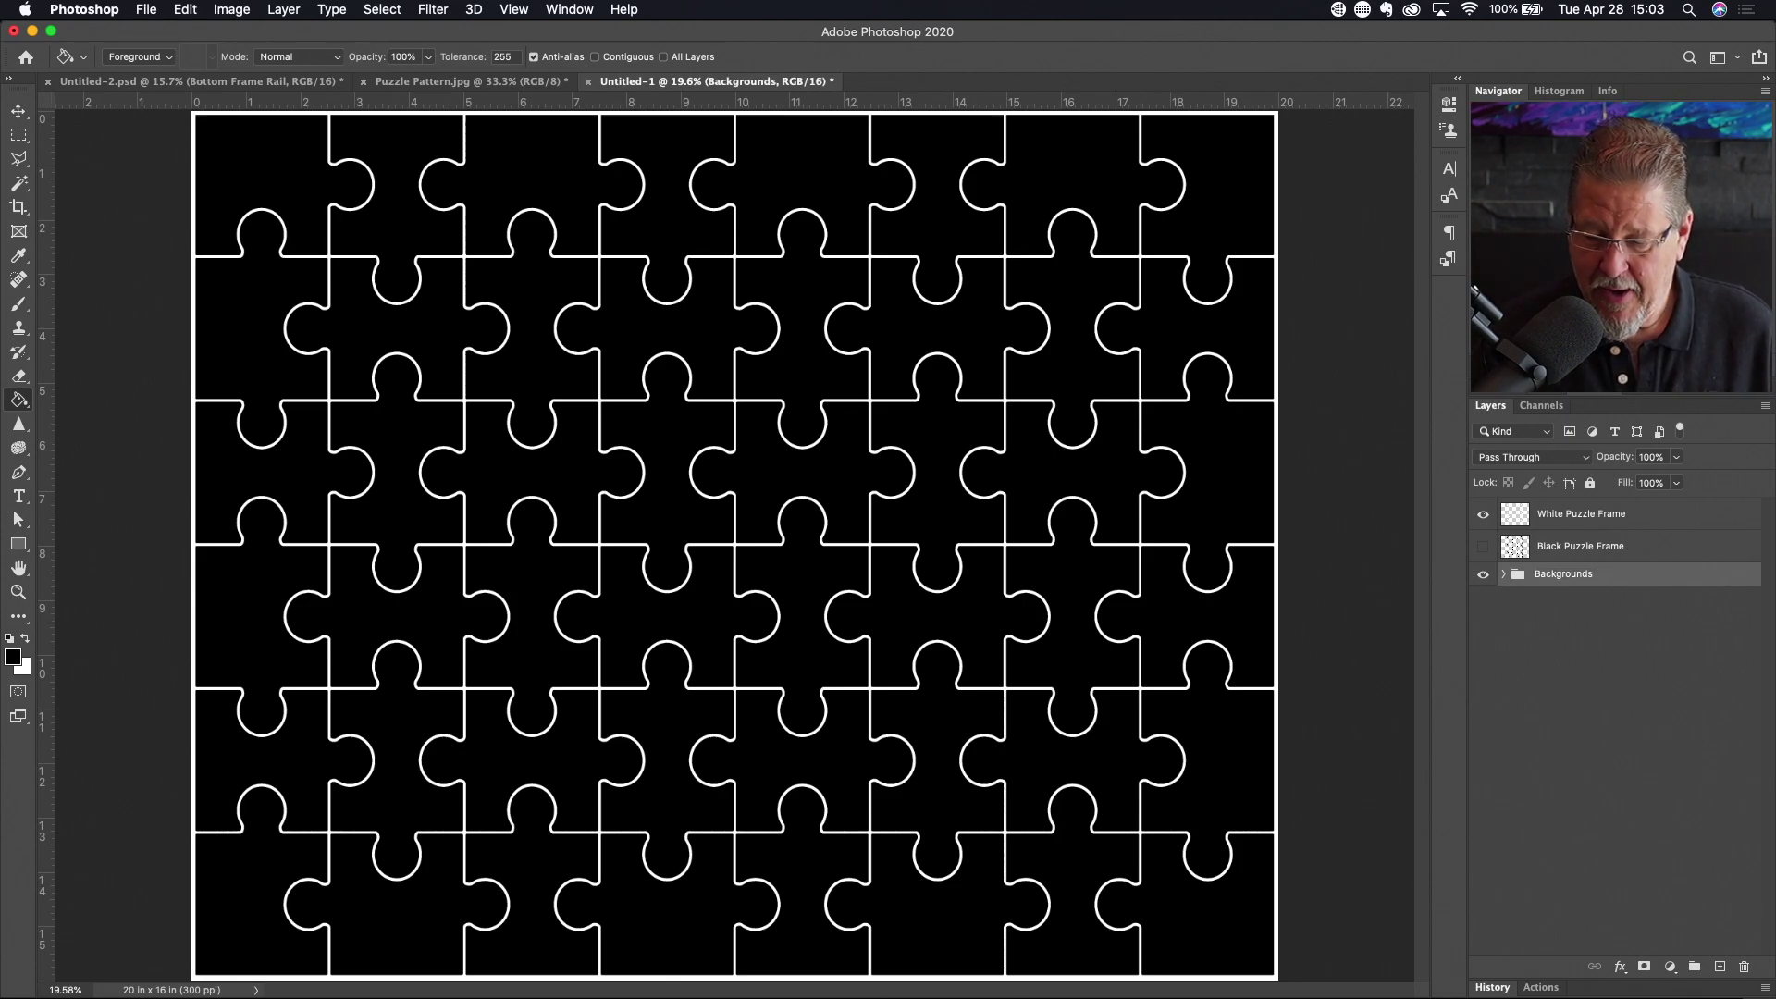
Expand the Backgrounds group, toggle its visibility to check the layers it contains, and collapse it again
left_click(1504, 576)
left_click(1483, 575)
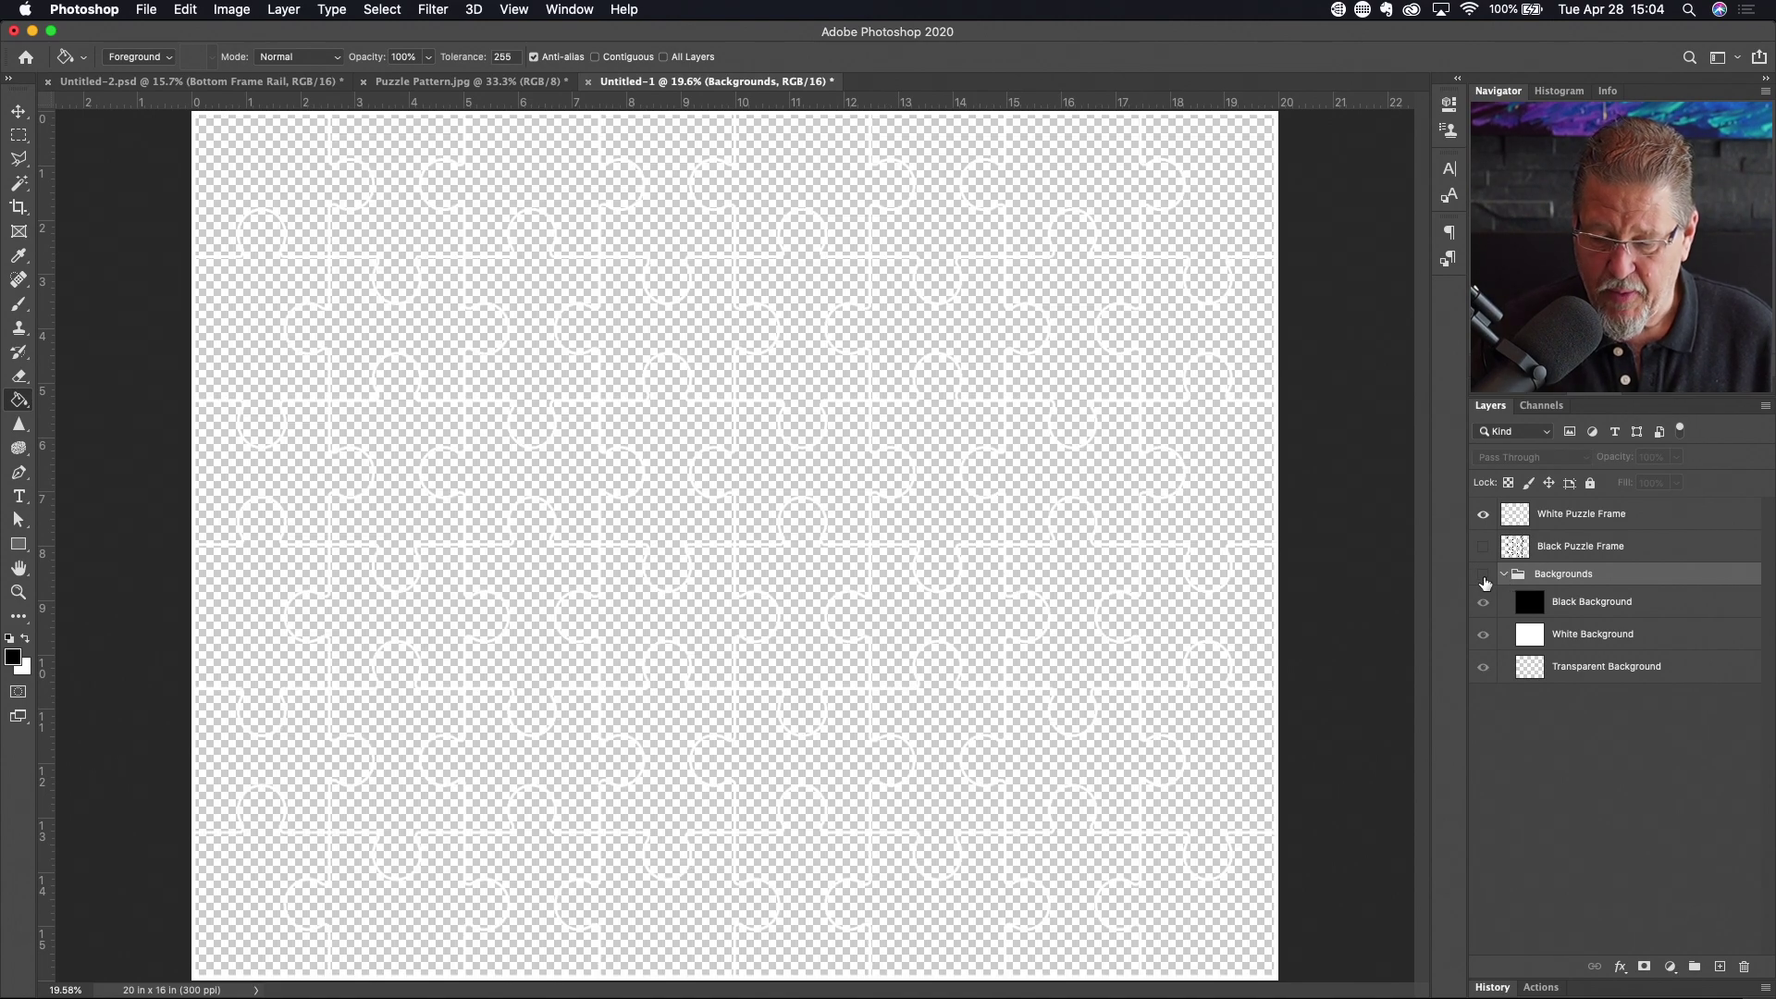
left_click(1484, 574)
left_click(1484, 574)
left_click(1484, 574)
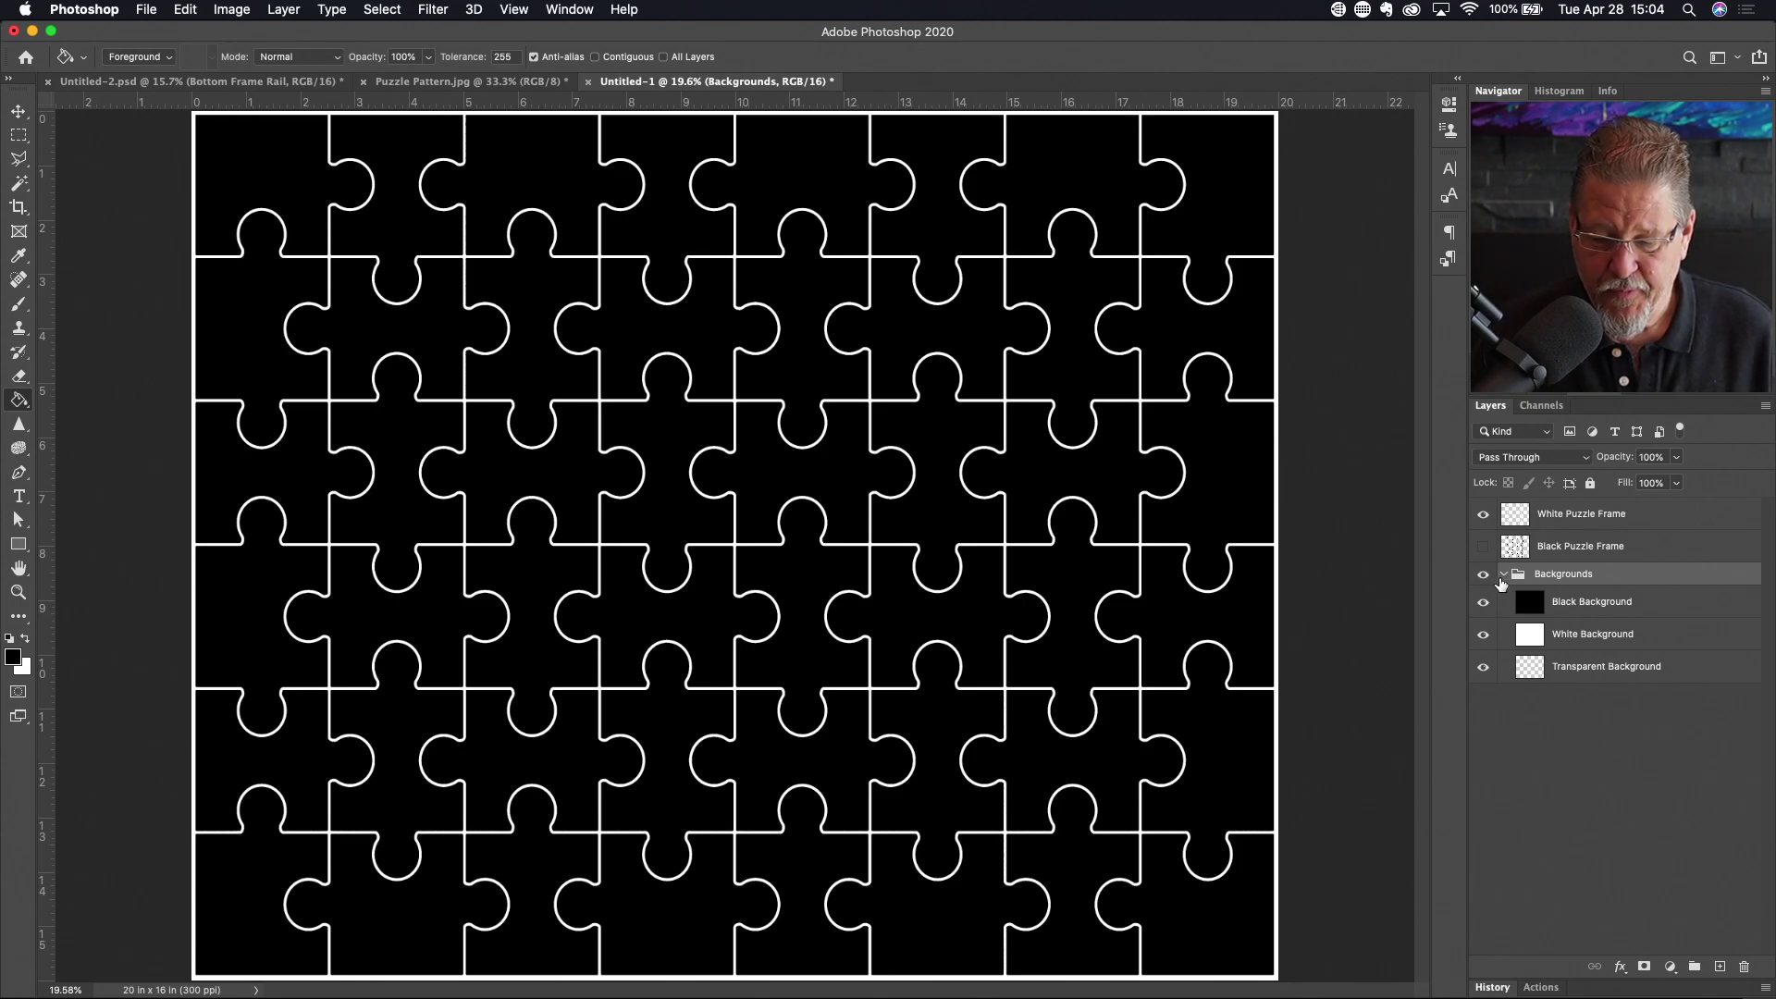
left_click(1503, 575)
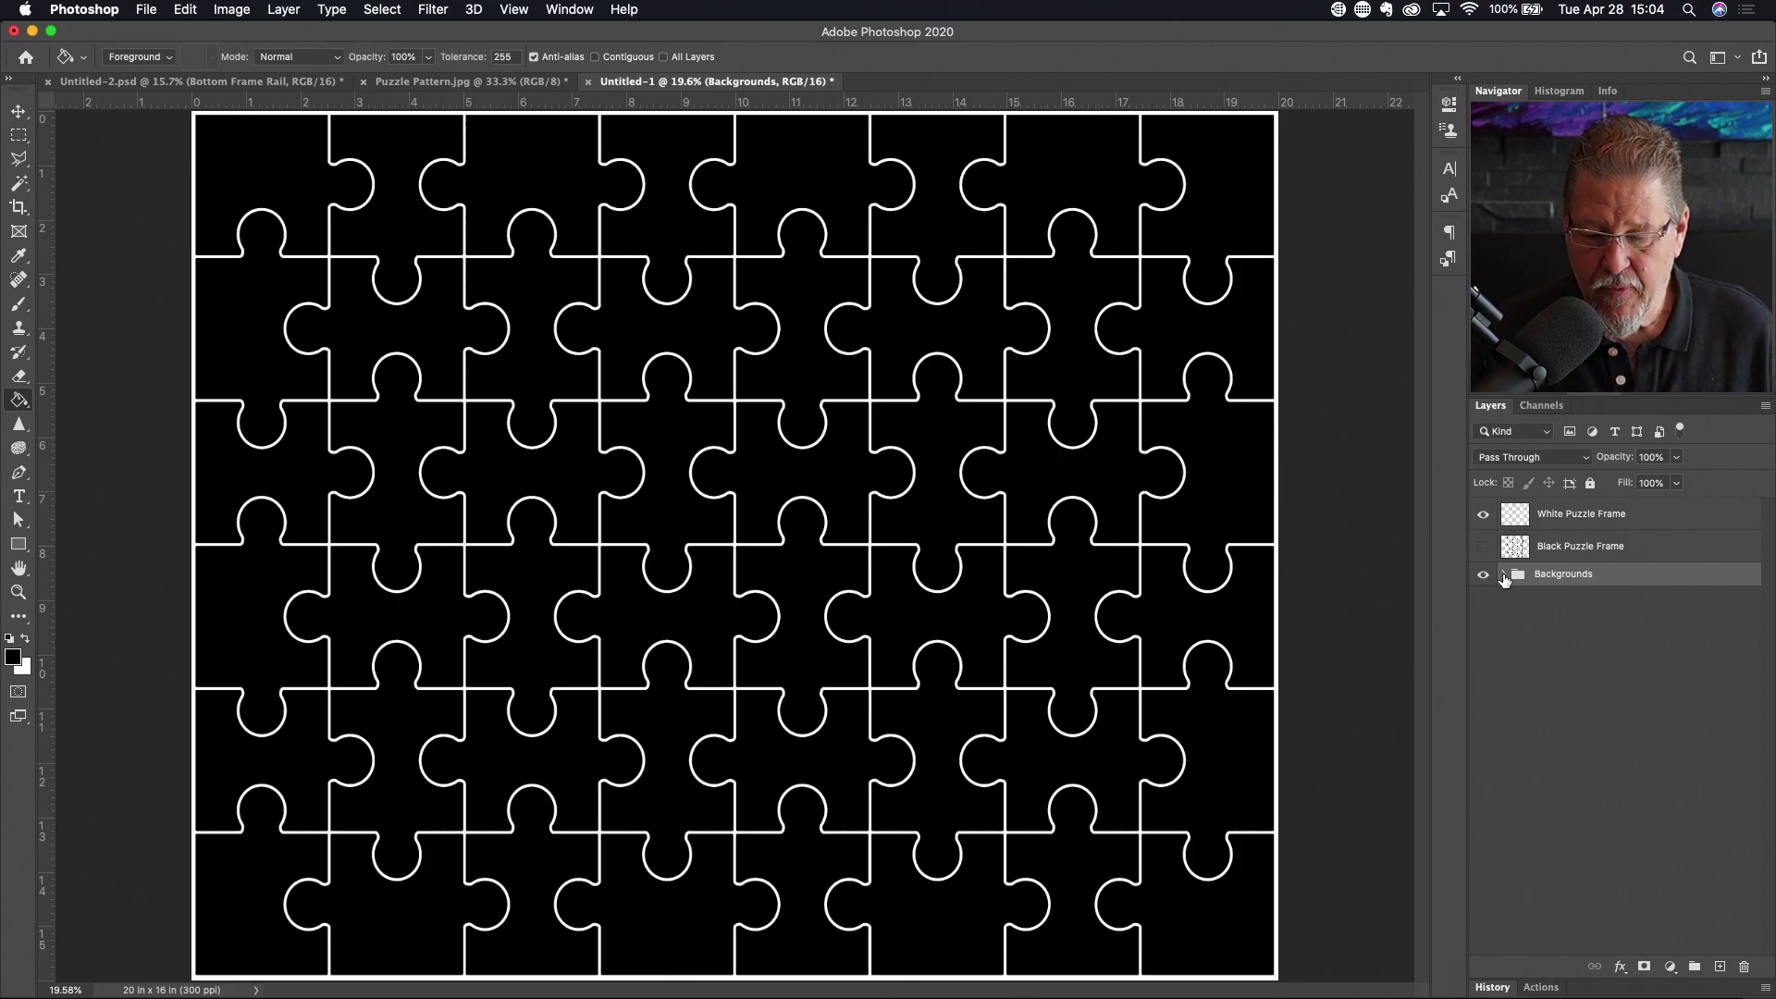
Select the lines on the White Puzzle Frame layer with the Magic Wand and add a bright green Solid Color fill layer from them
left_click(1614, 525)
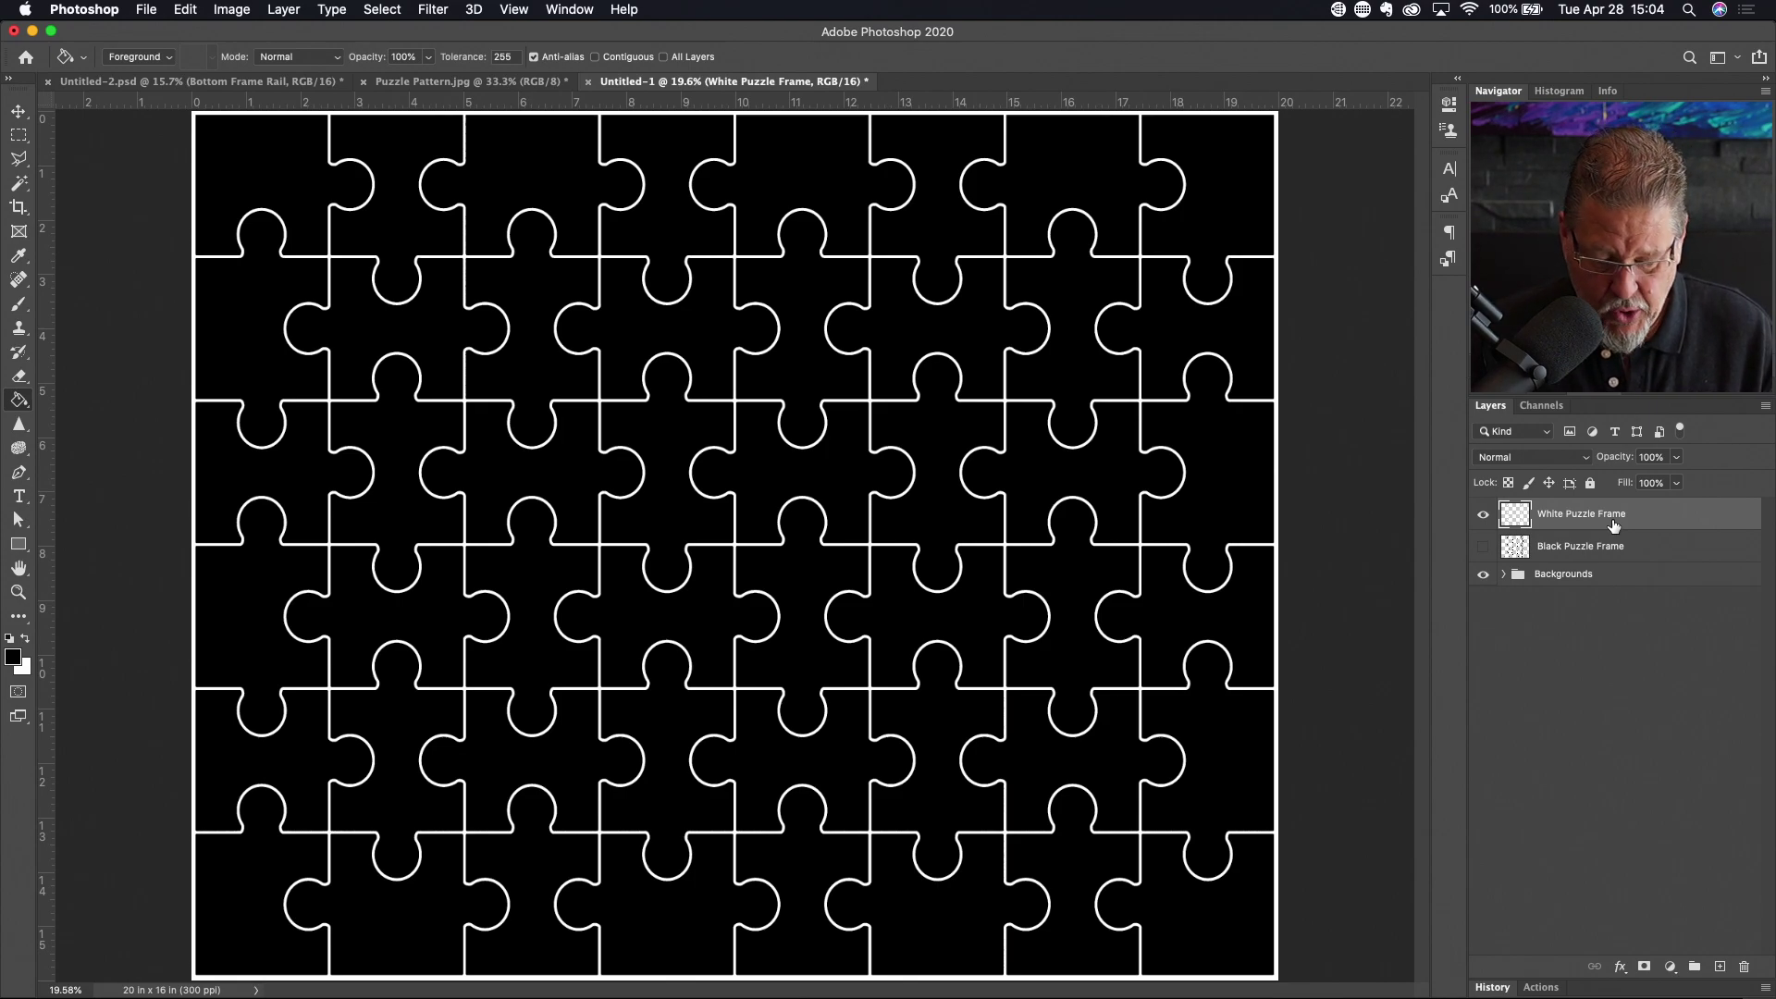
key("w")
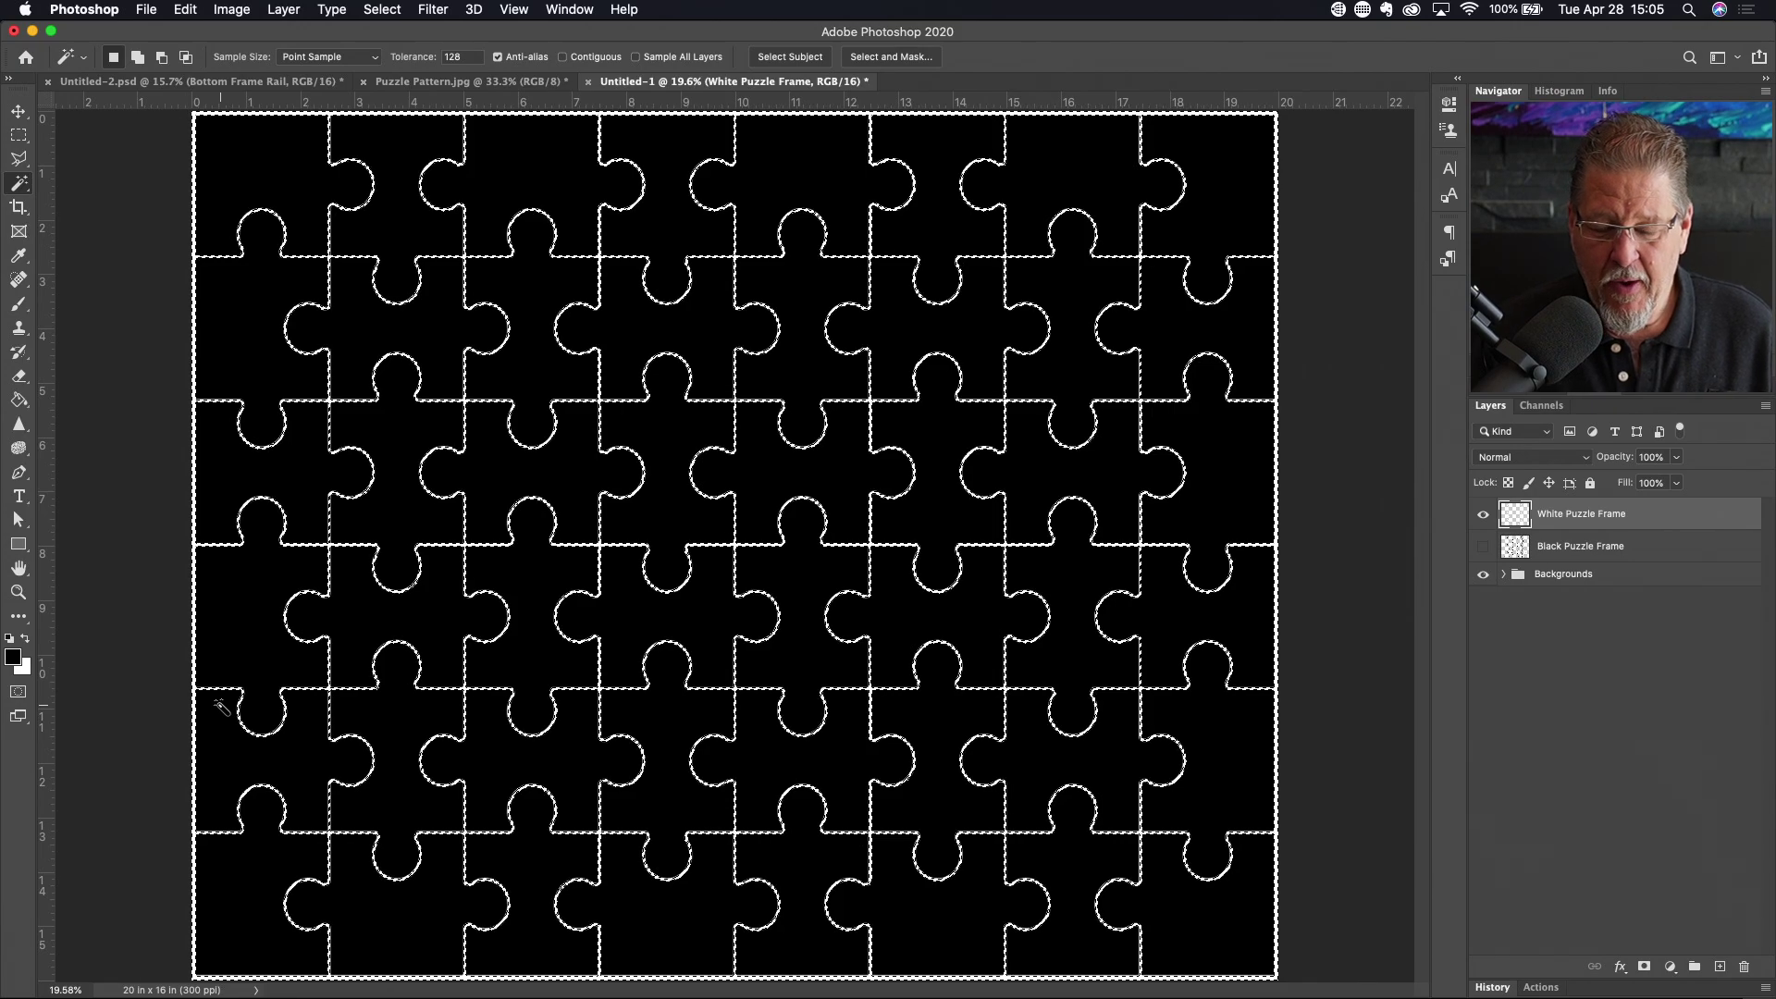
left_click(1670, 971)
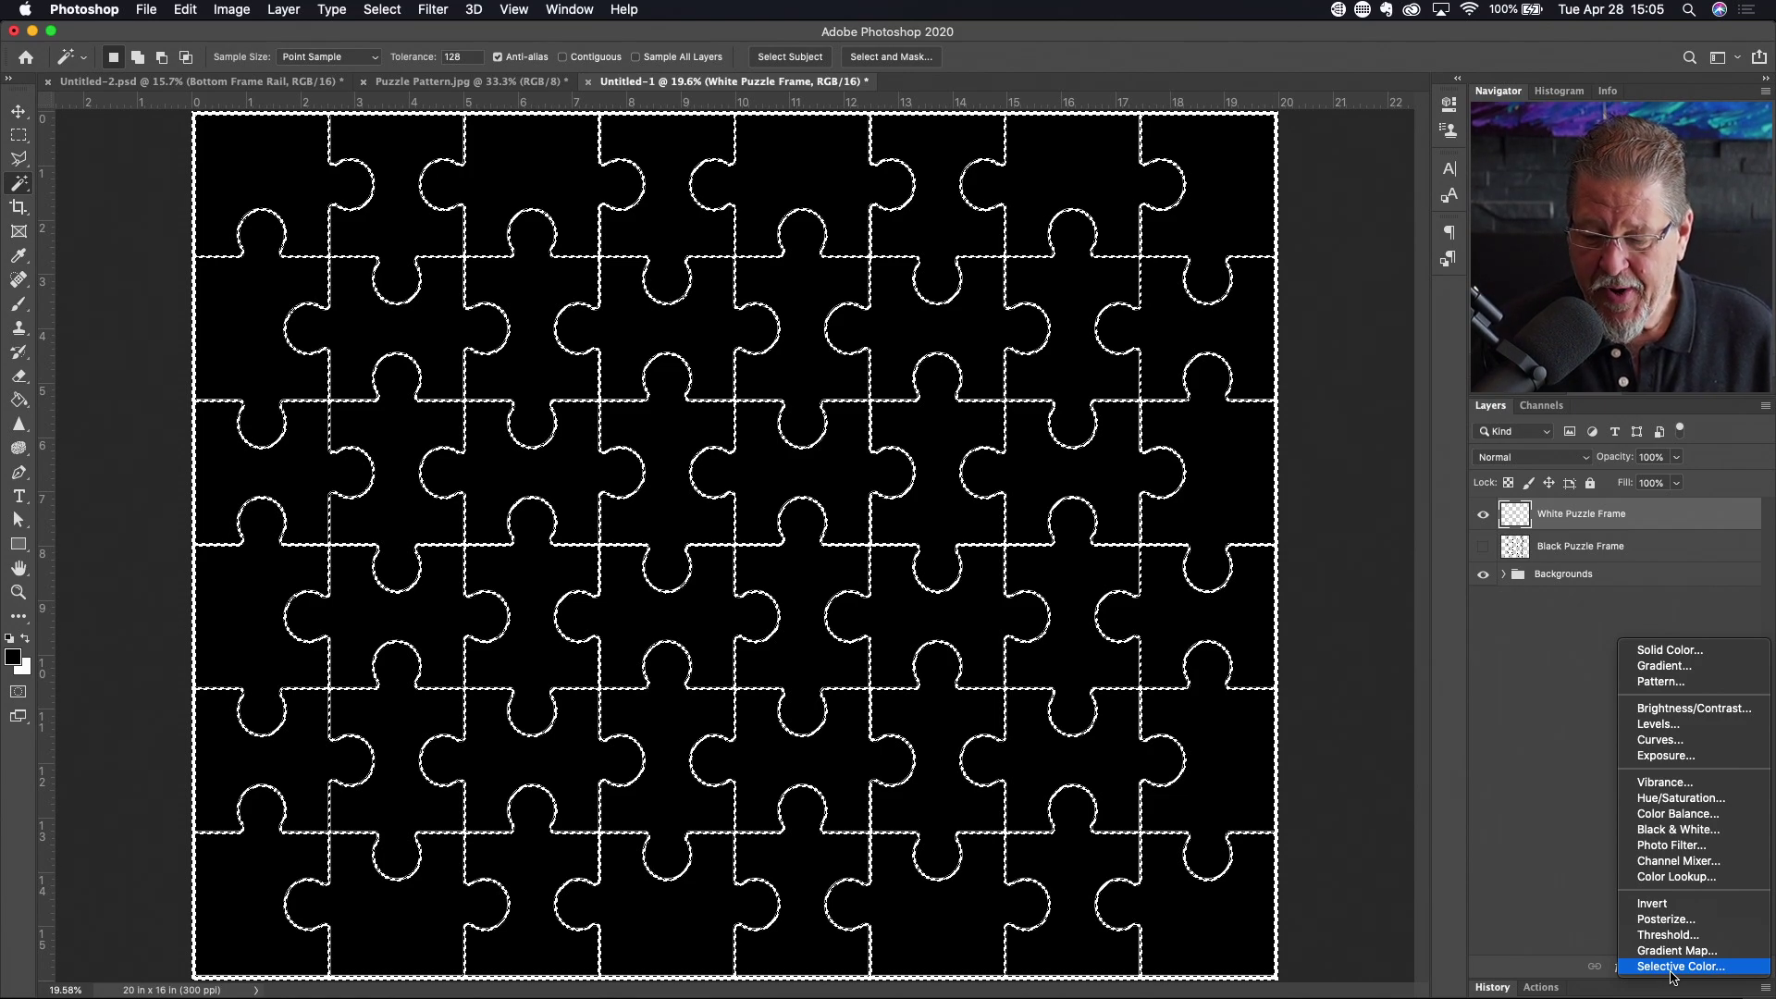
left_click(1670, 650)
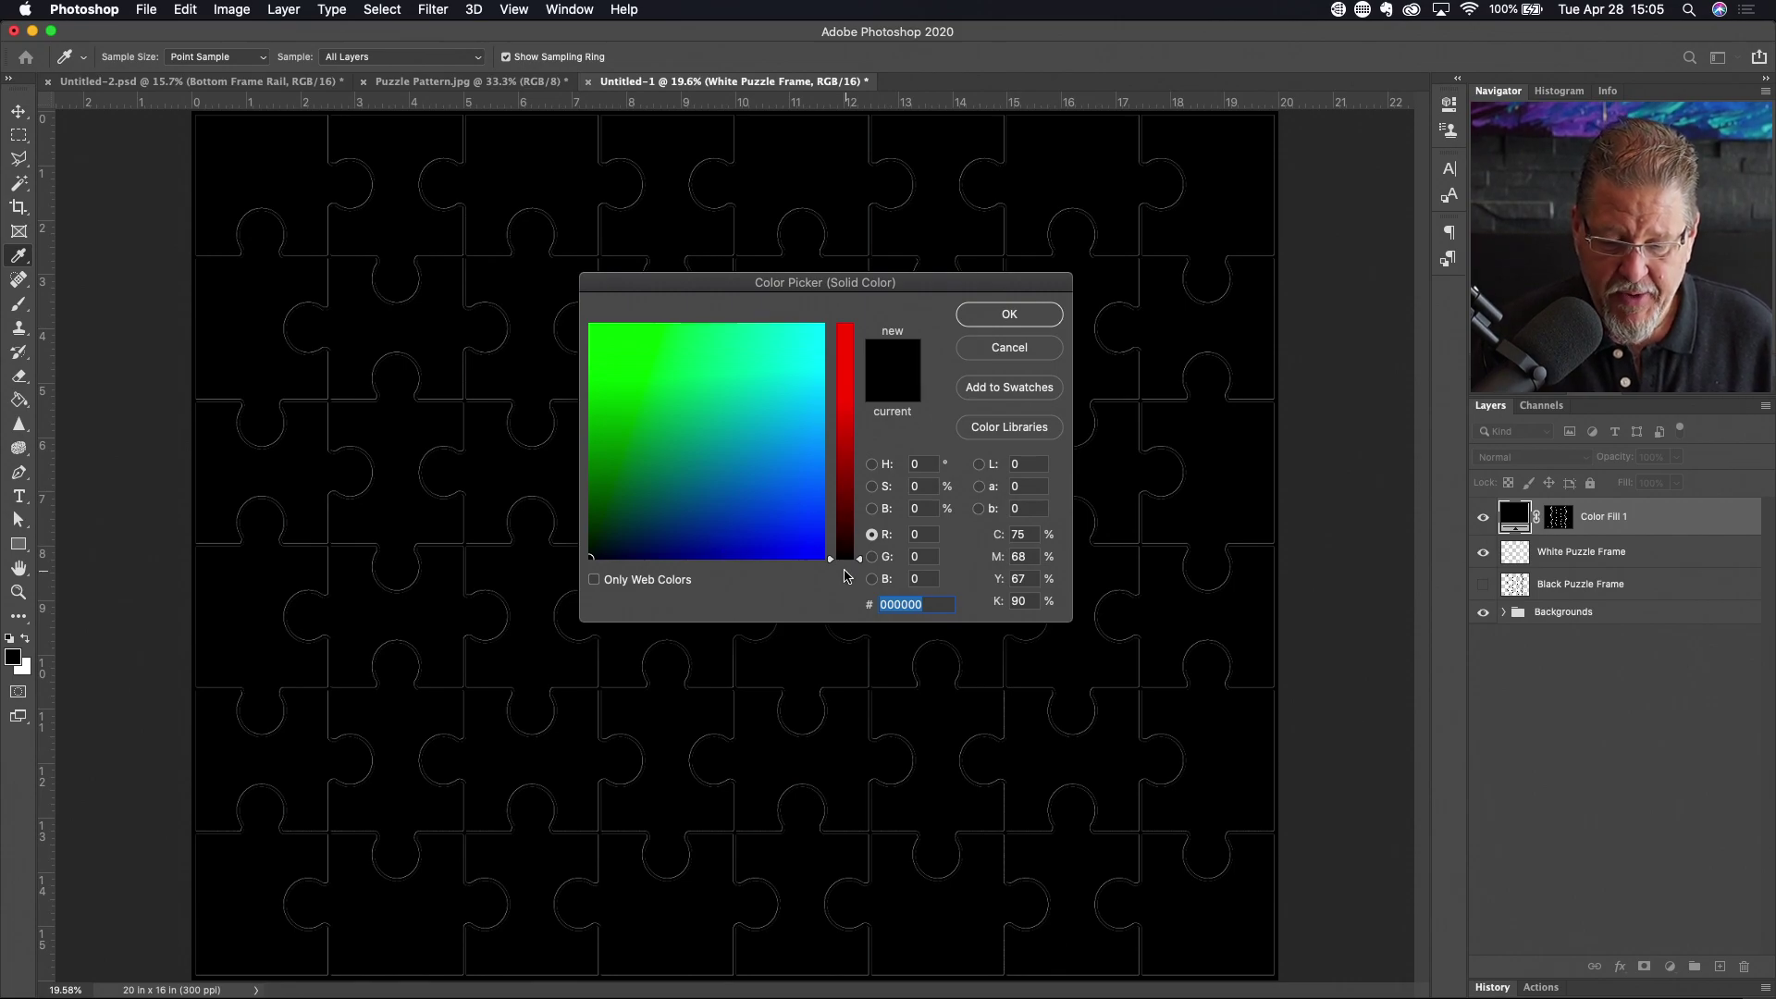
left_click_drag(859, 562, 857, 425)
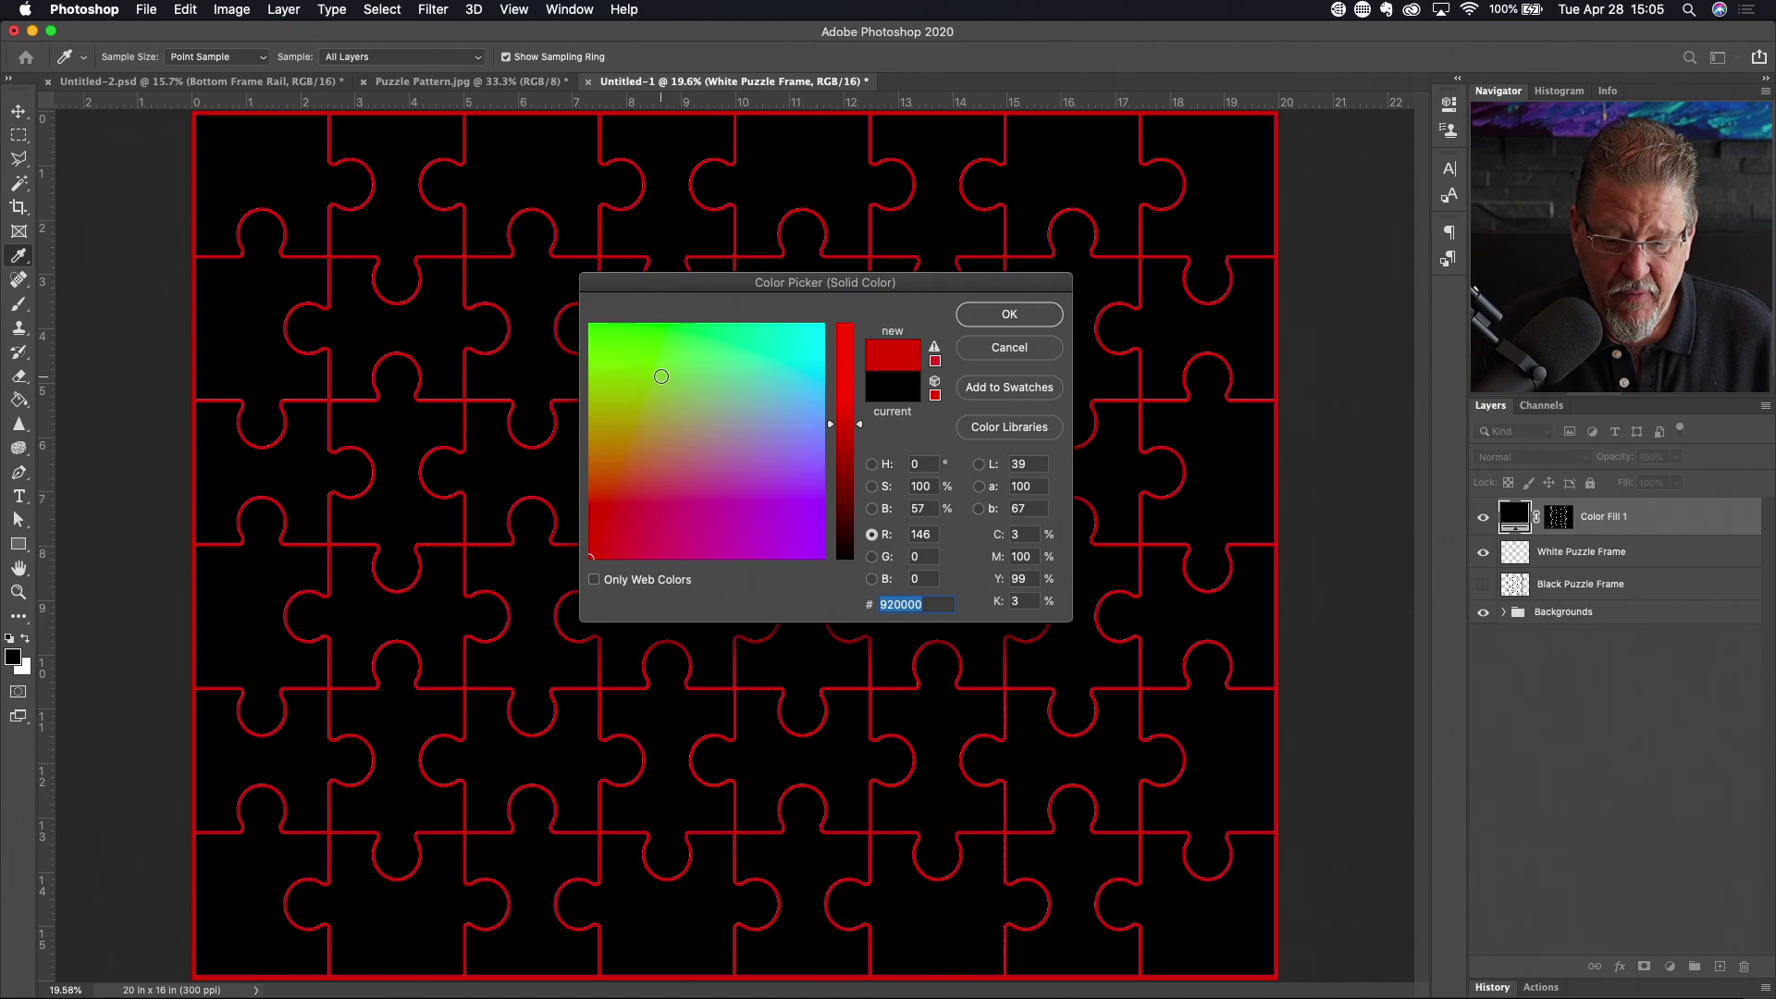
left_click(661, 377)
left_click(1036, 314)
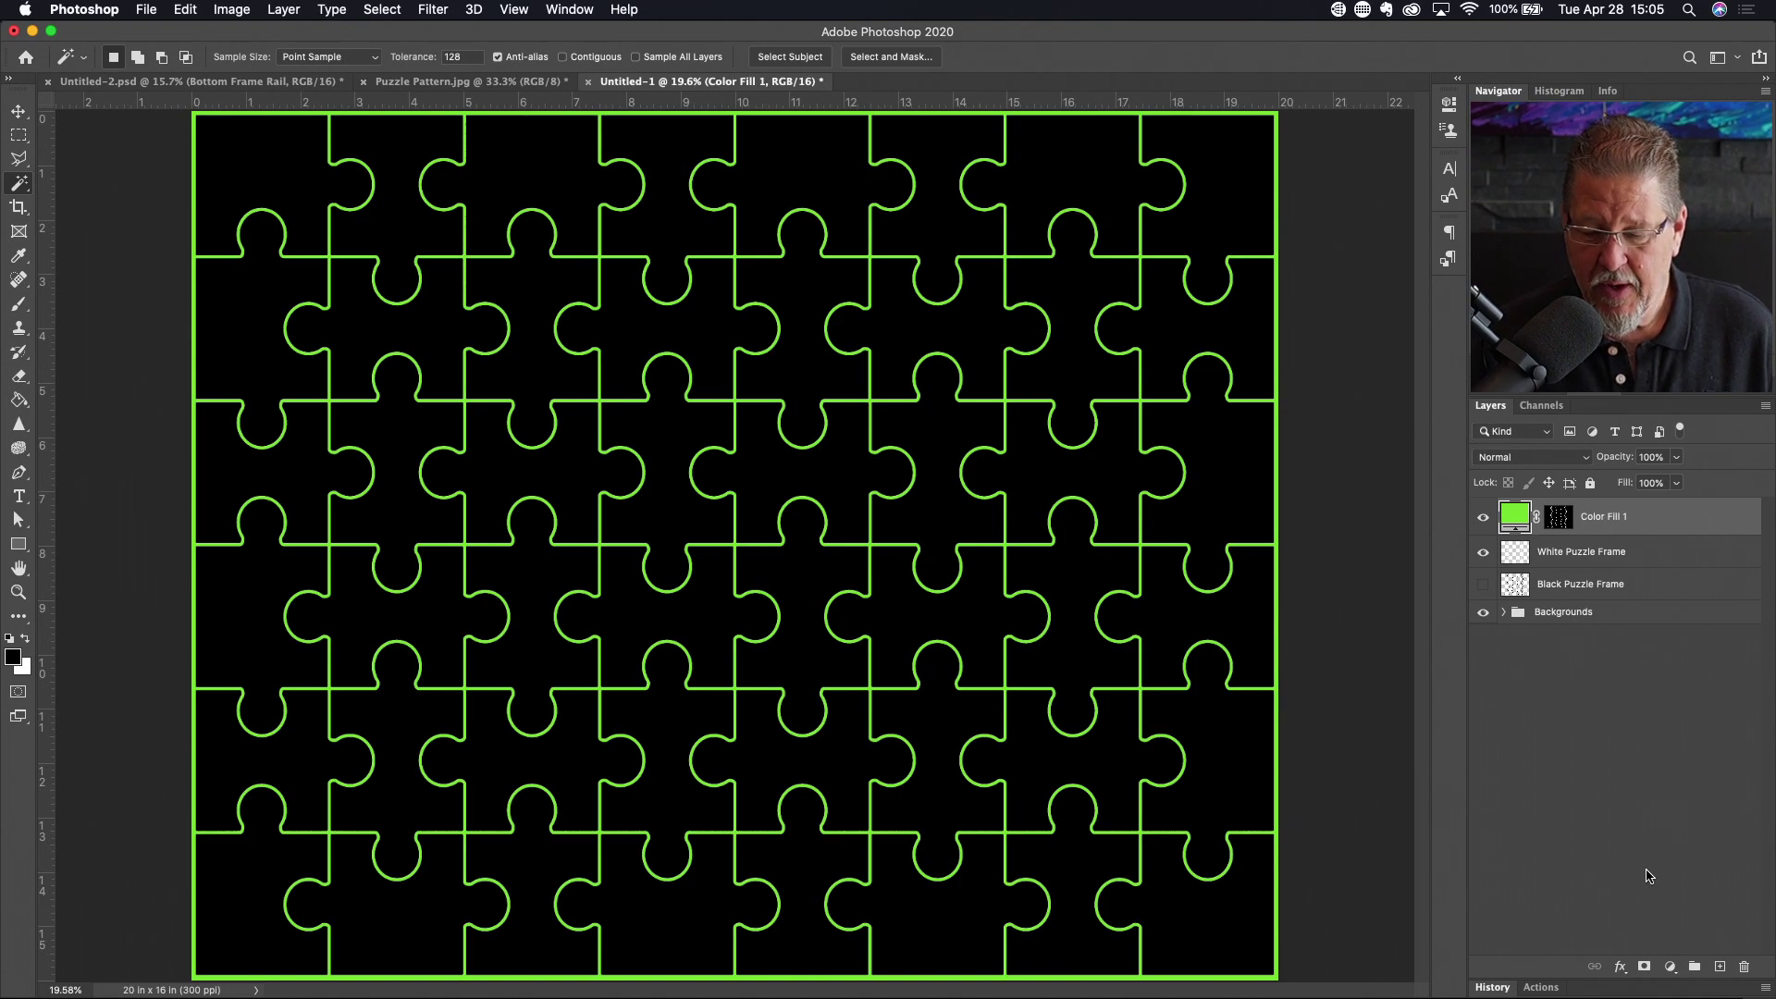
Change the puzzle frame's solid color fill to purple, hex 924cc7
double_click(1514, 517)
left_click_drag(792, 377, 773, 488)
left_click(1049, 329)
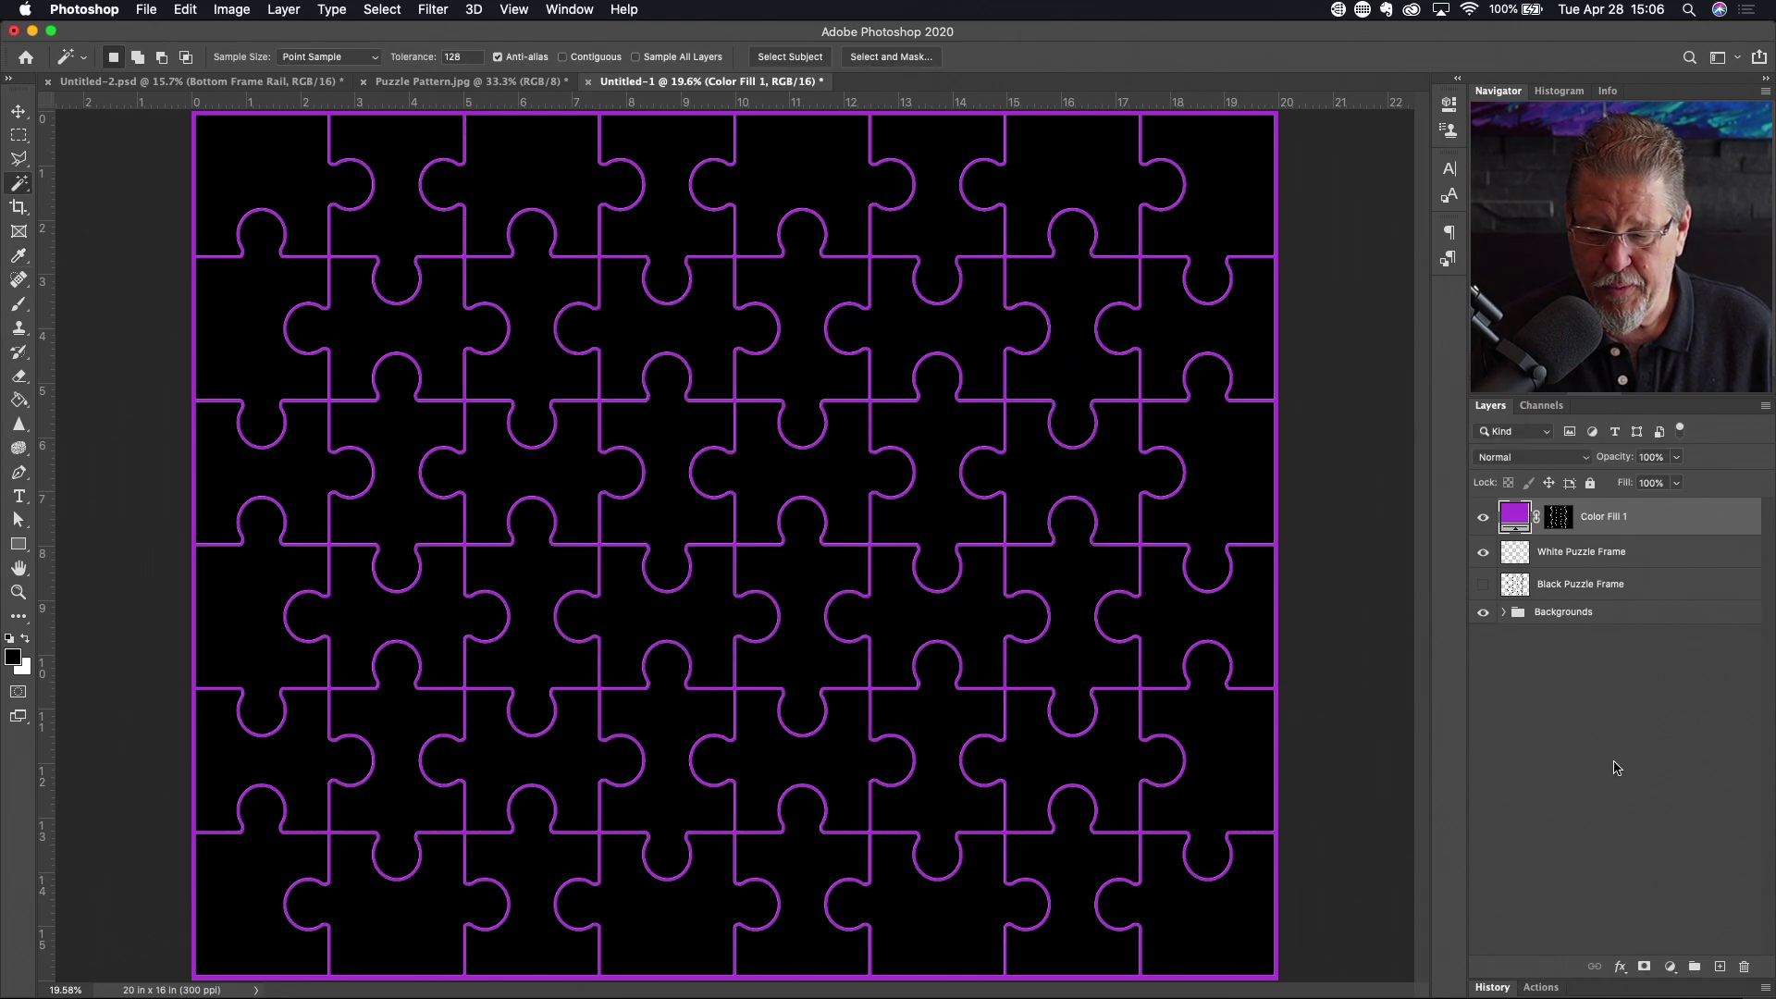
Change the puzzle frame's solid color fill to a dark orange
double_click(1518, 520)
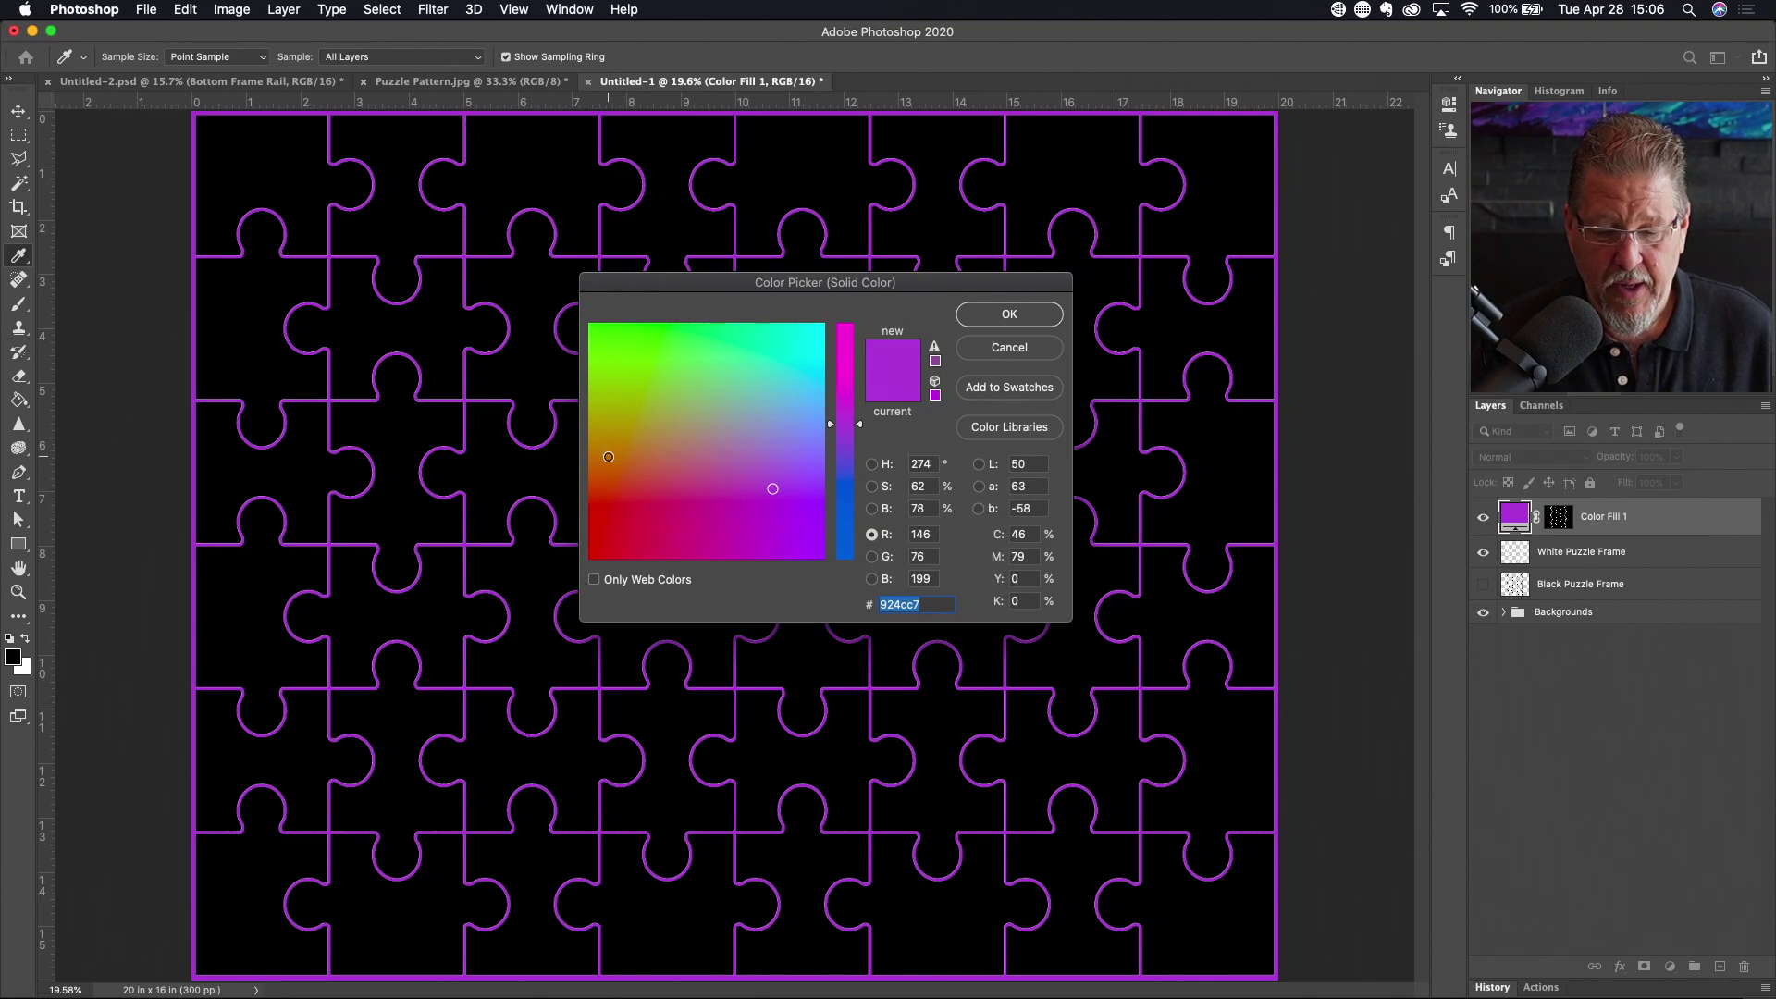
left_click(609, 456)
left_click(1013, 313)
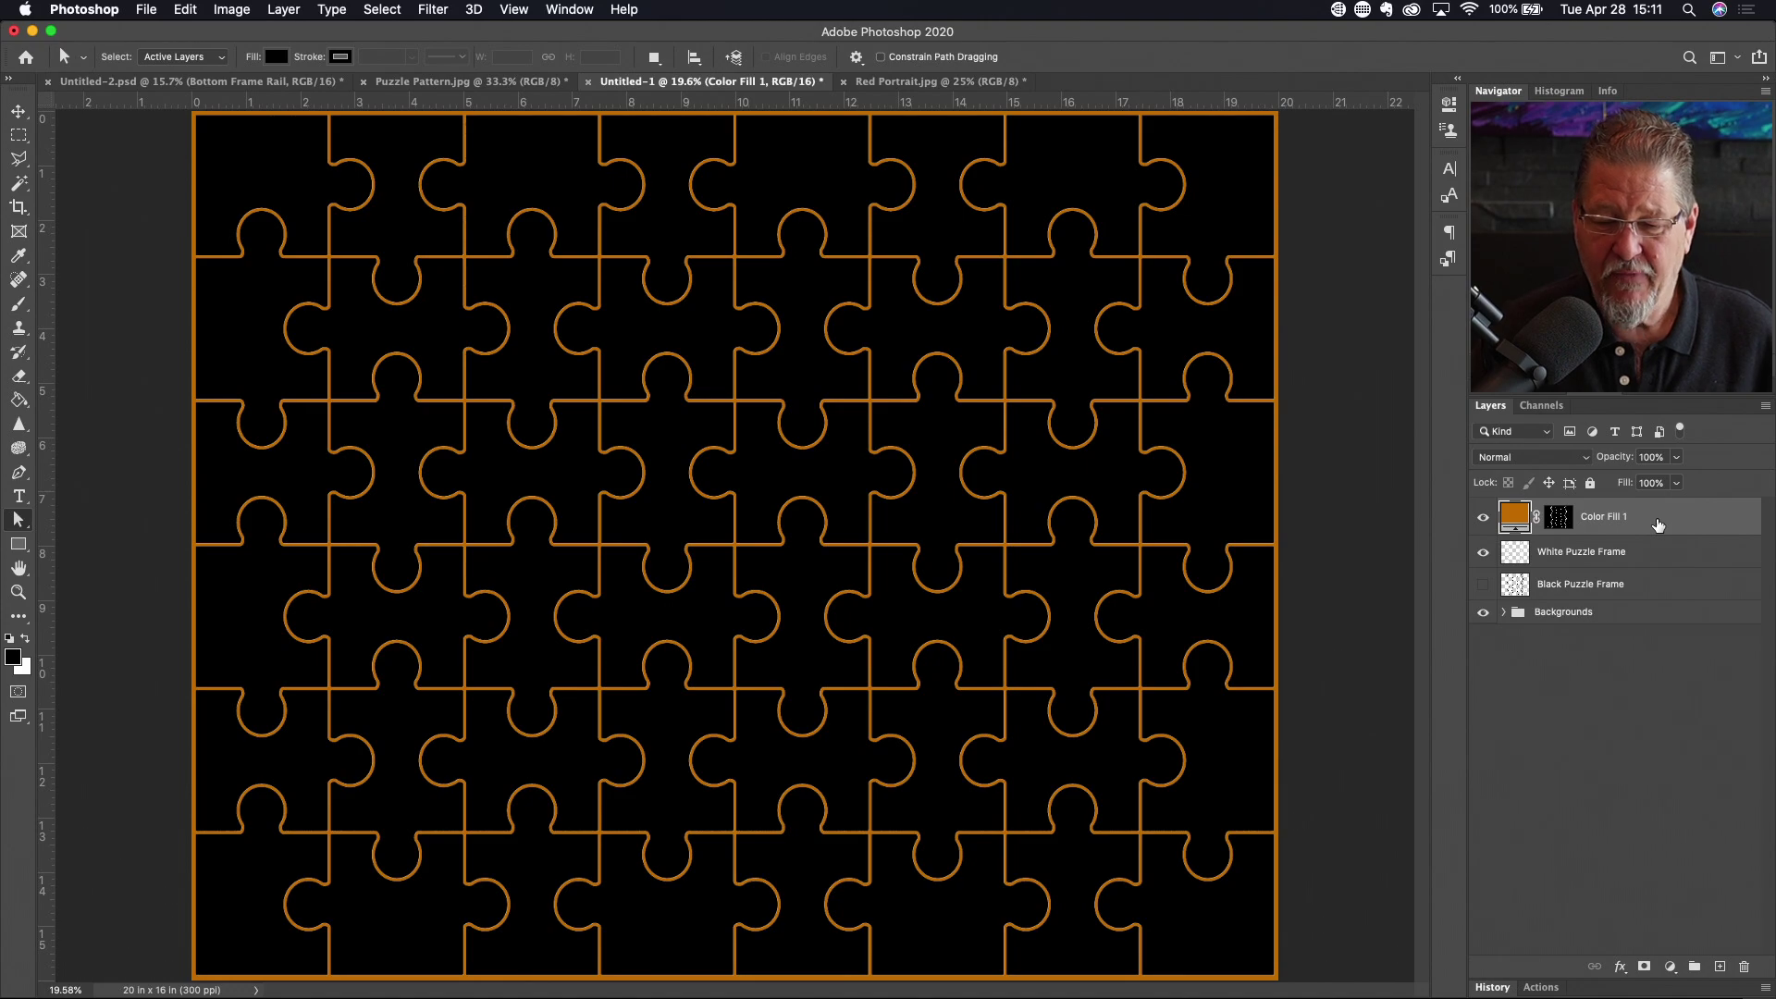
View the Red Portrait.jpg photo and return to the Untitled-1 puzzle template document
left_click(948, 85)
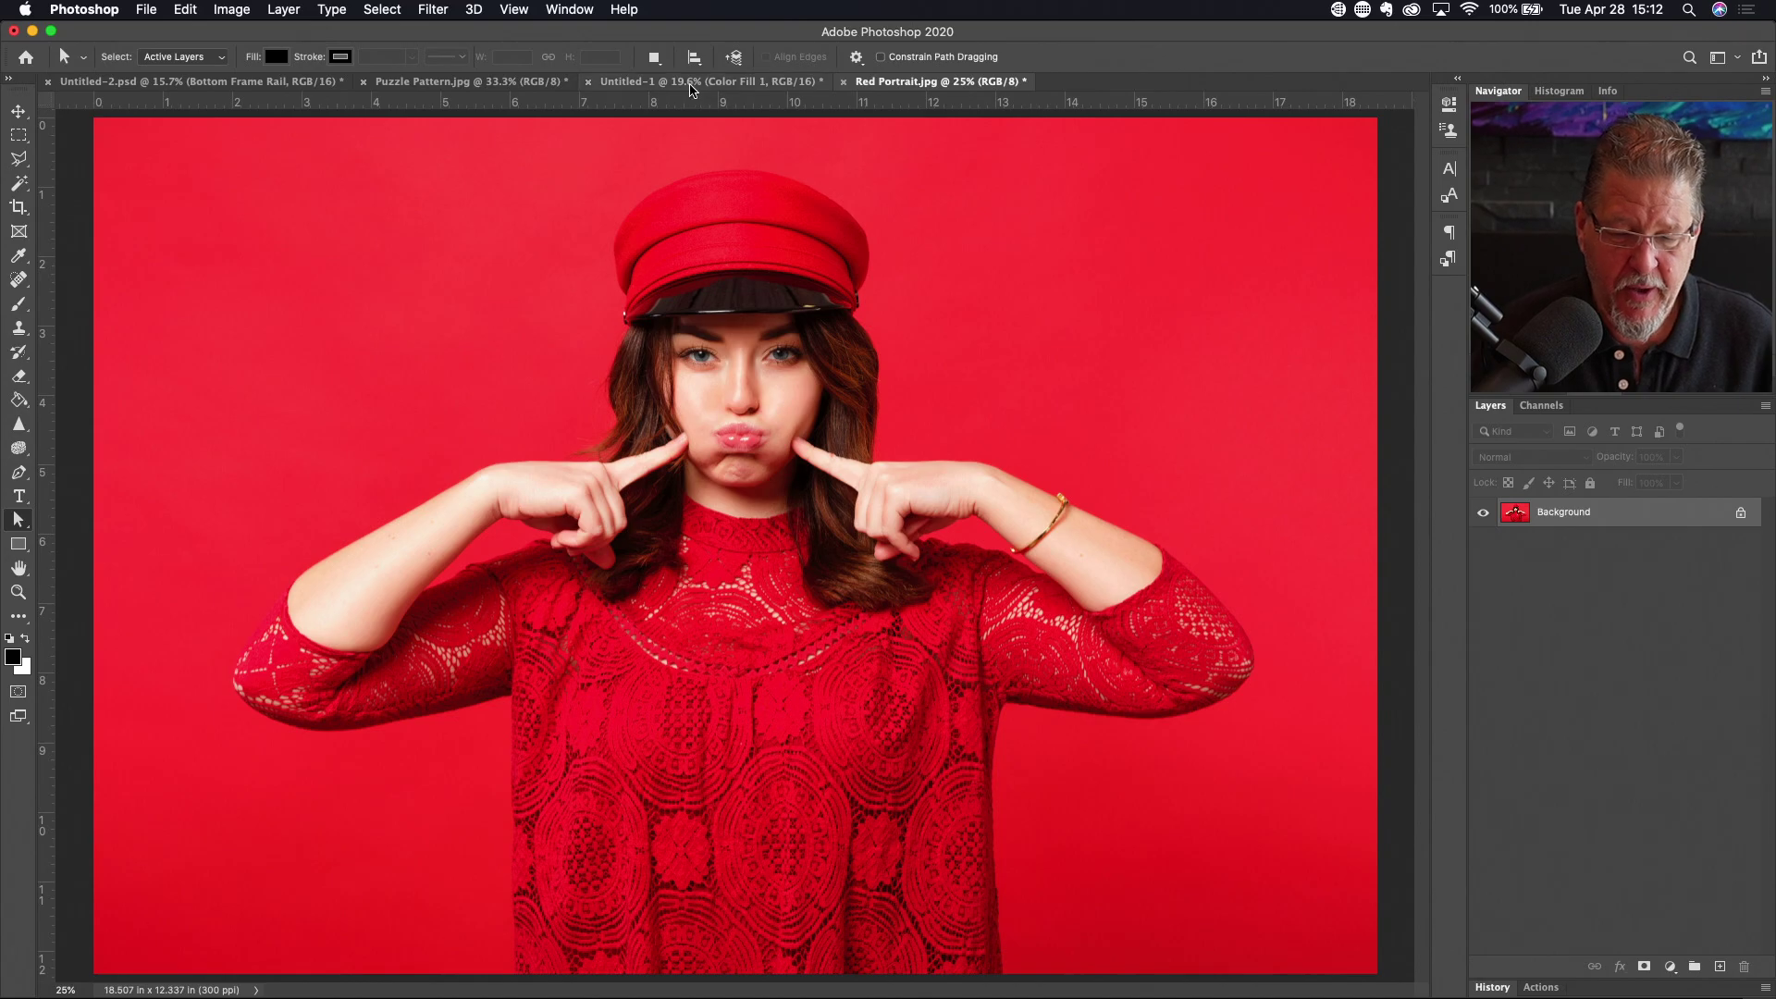
left_click(722, 87)
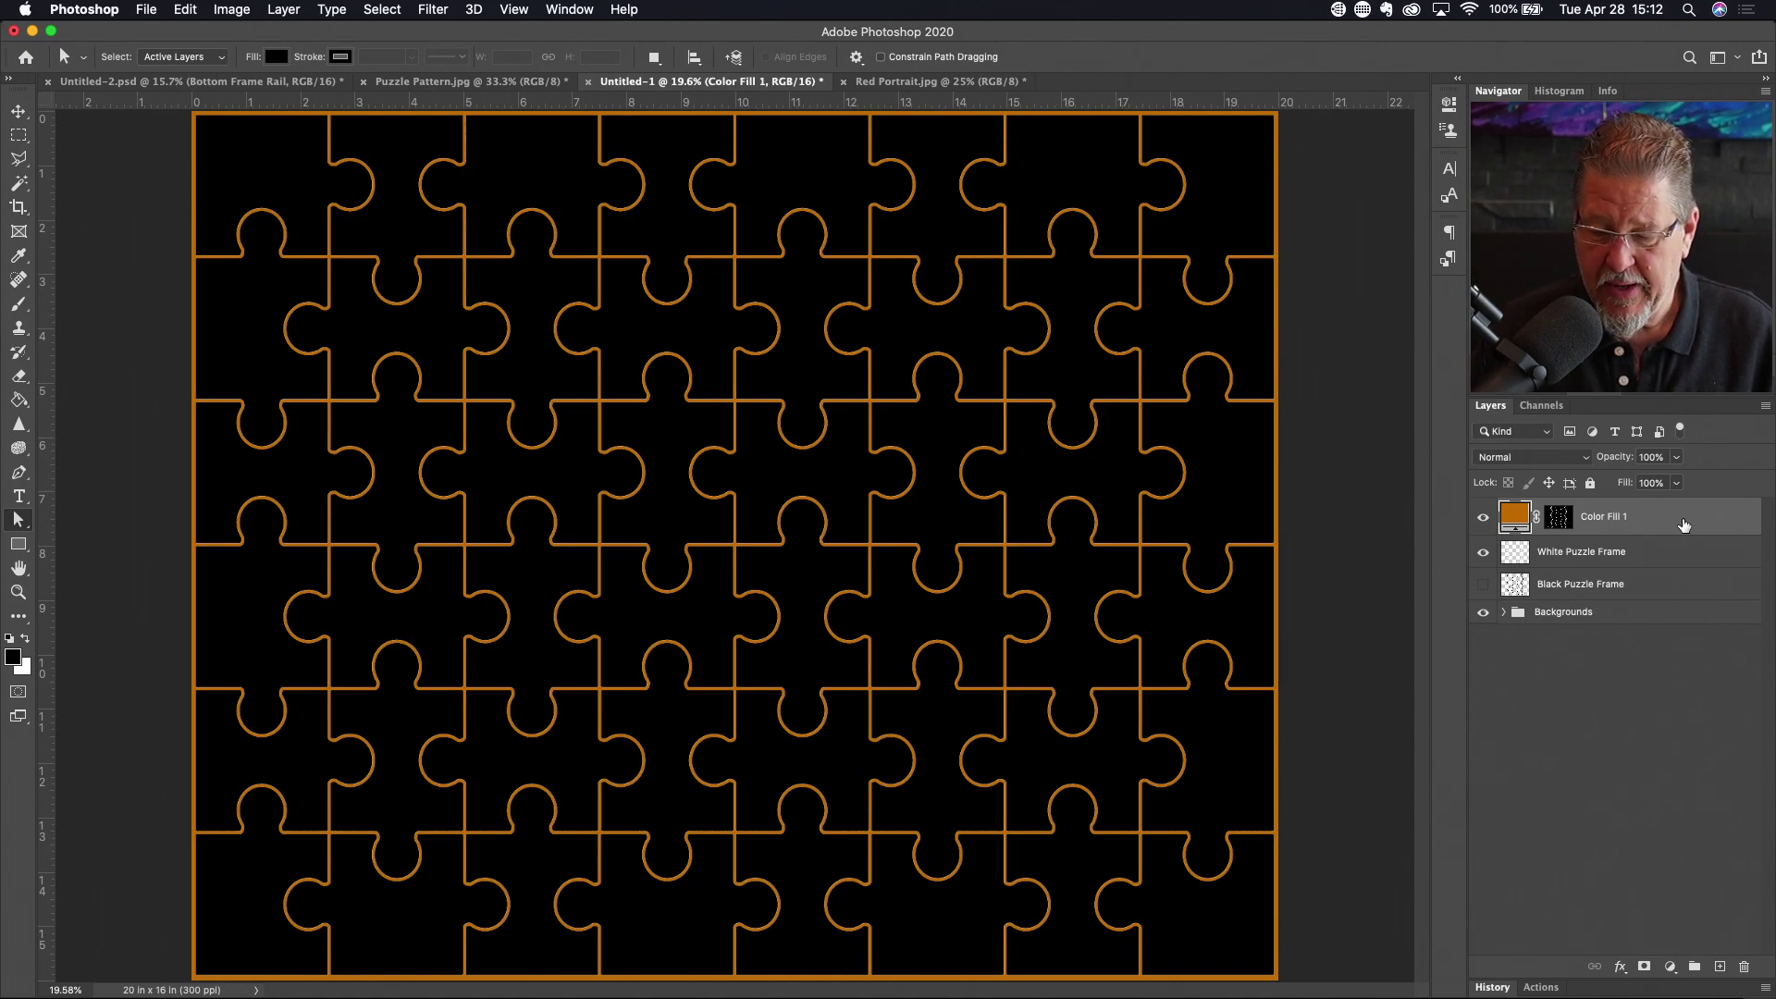
Copy the Background layer from Red Portrait.jpg into the Untitled-1 puzzle template, accepting the bit depth difference
left_click(897, 83)
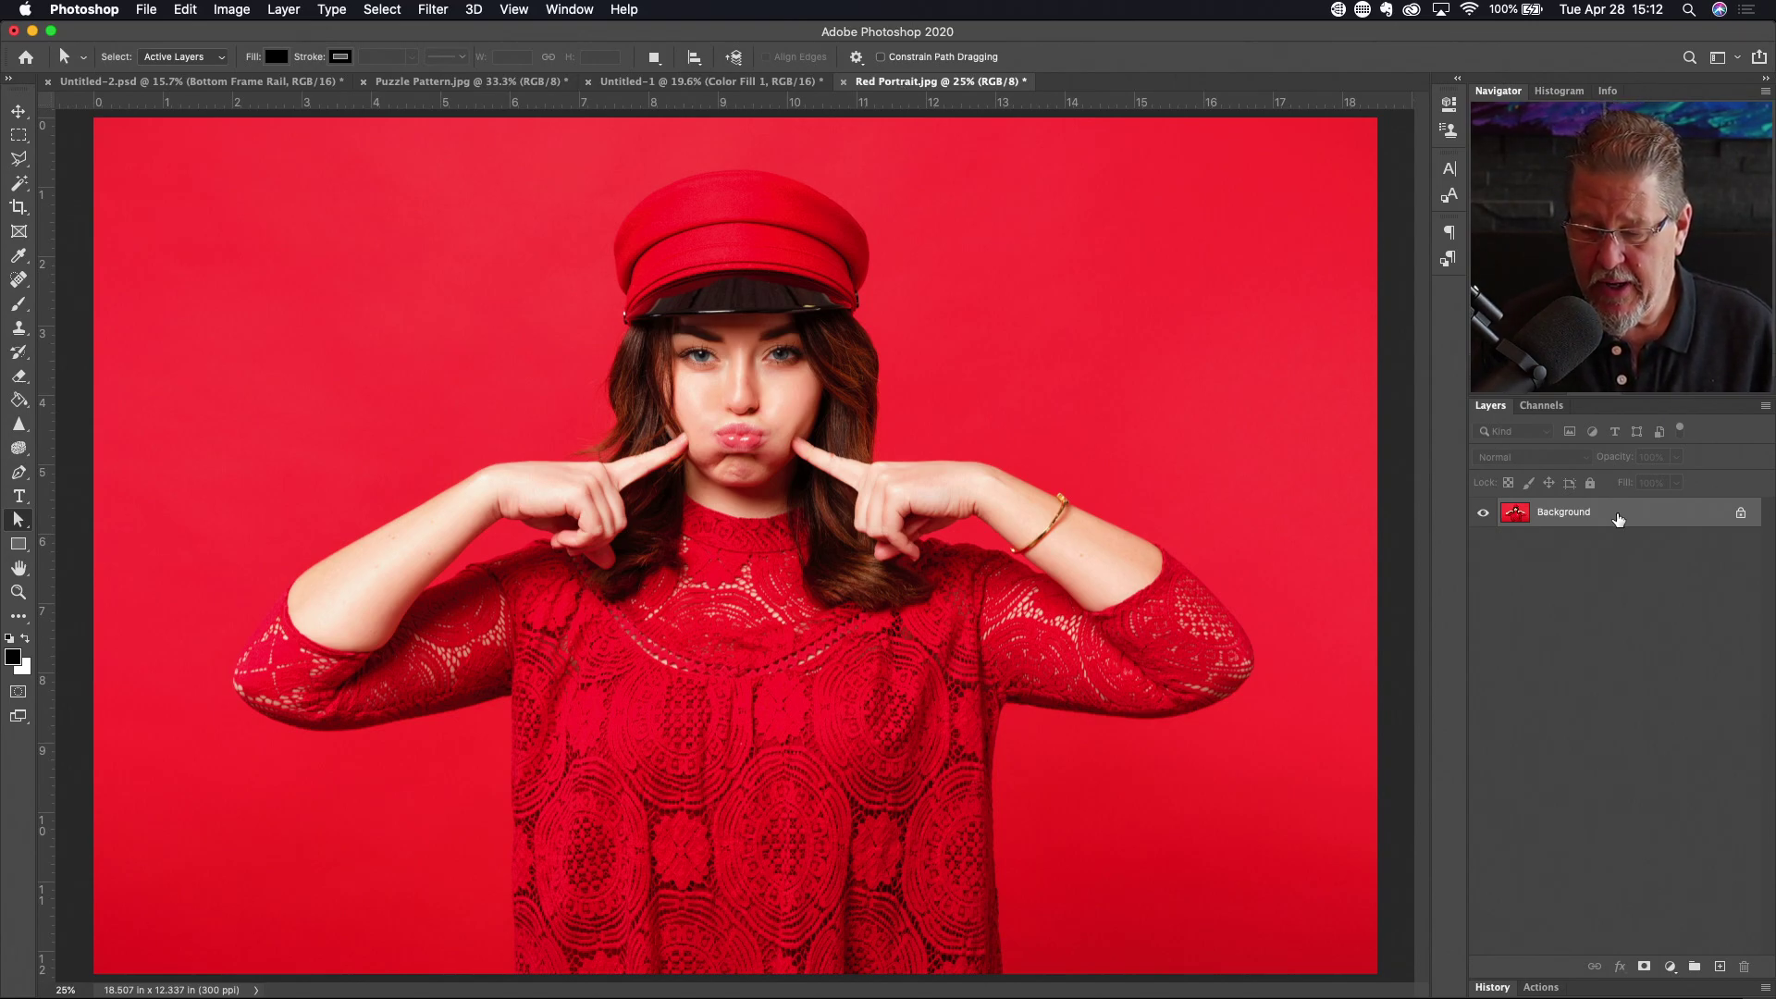
left_click_drag(1618, 519, 768, 379)
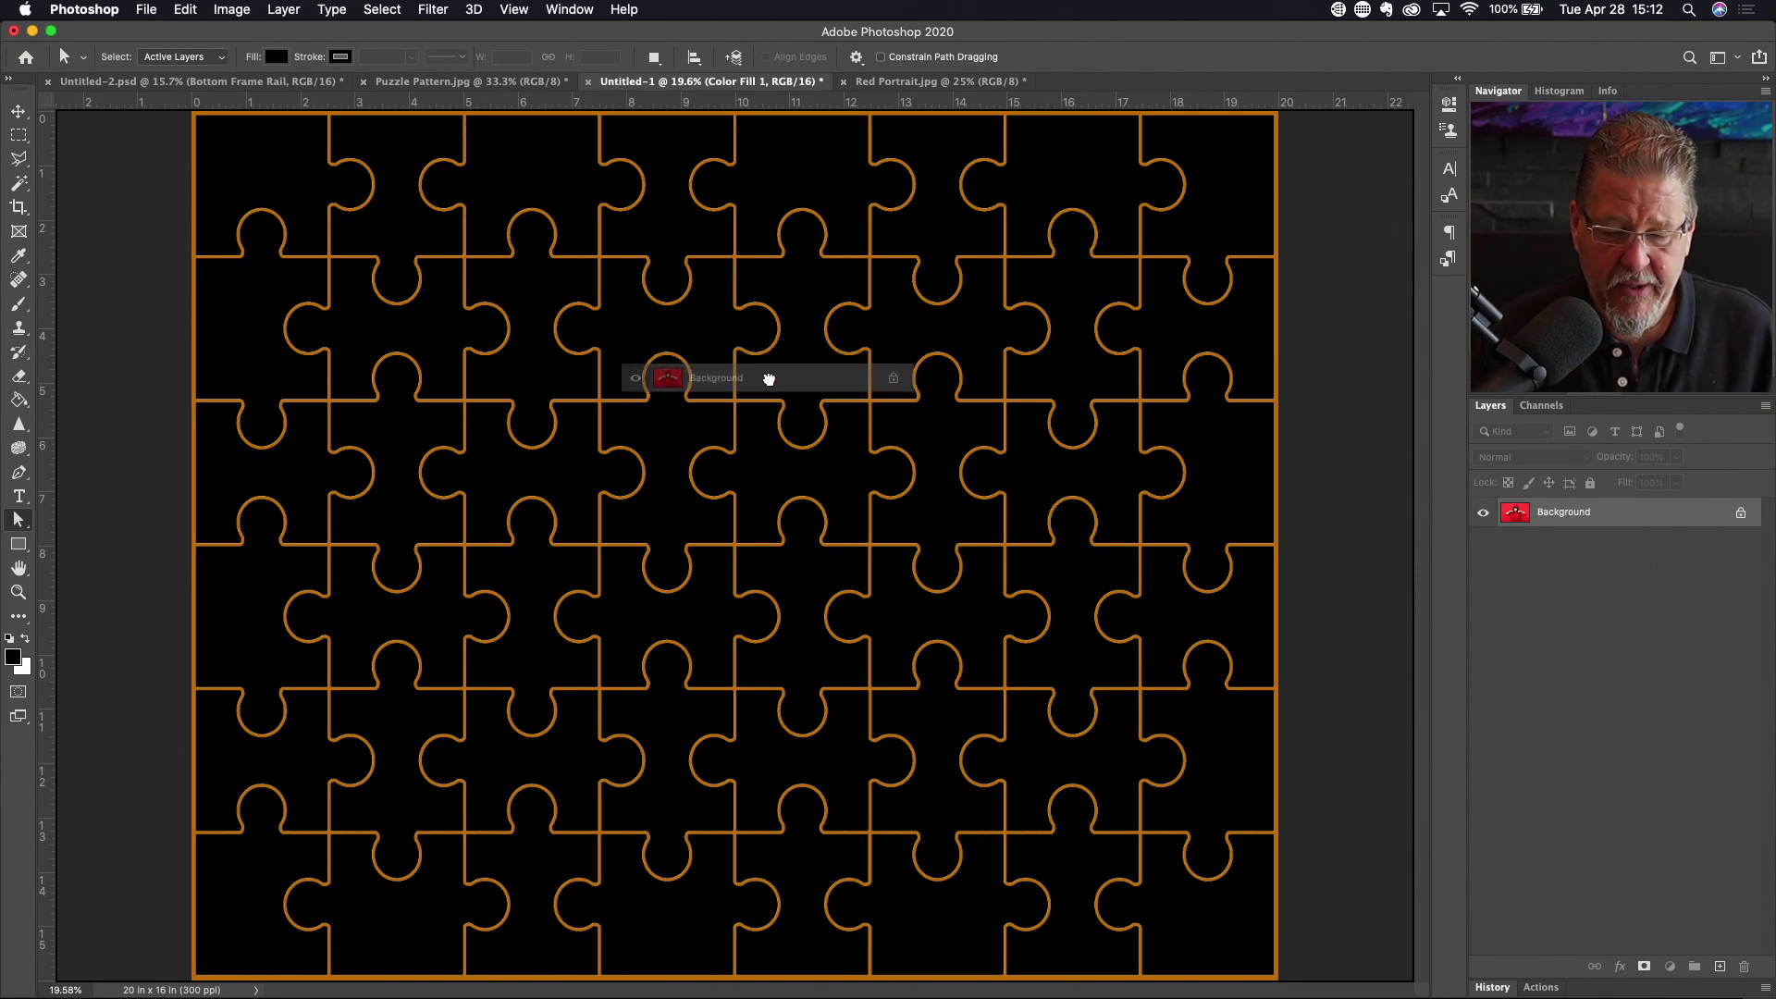
left_click_drag(768, 379, 770, 382)
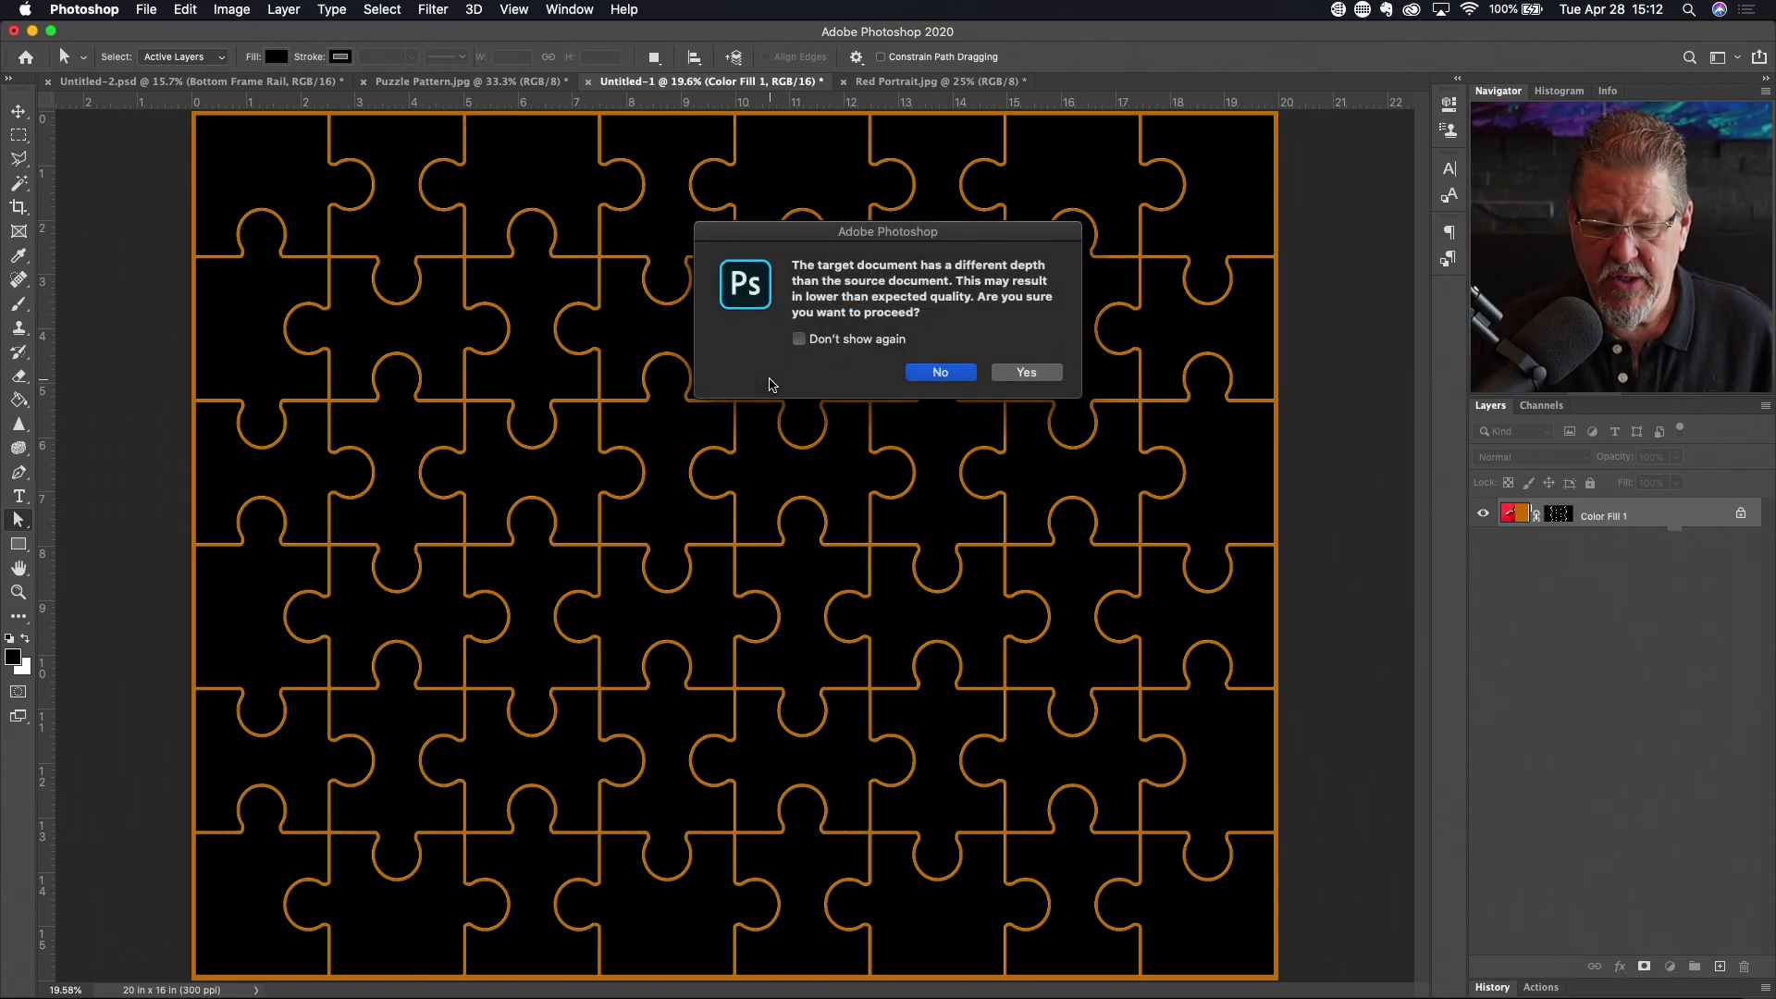
left_click(1028, 373)
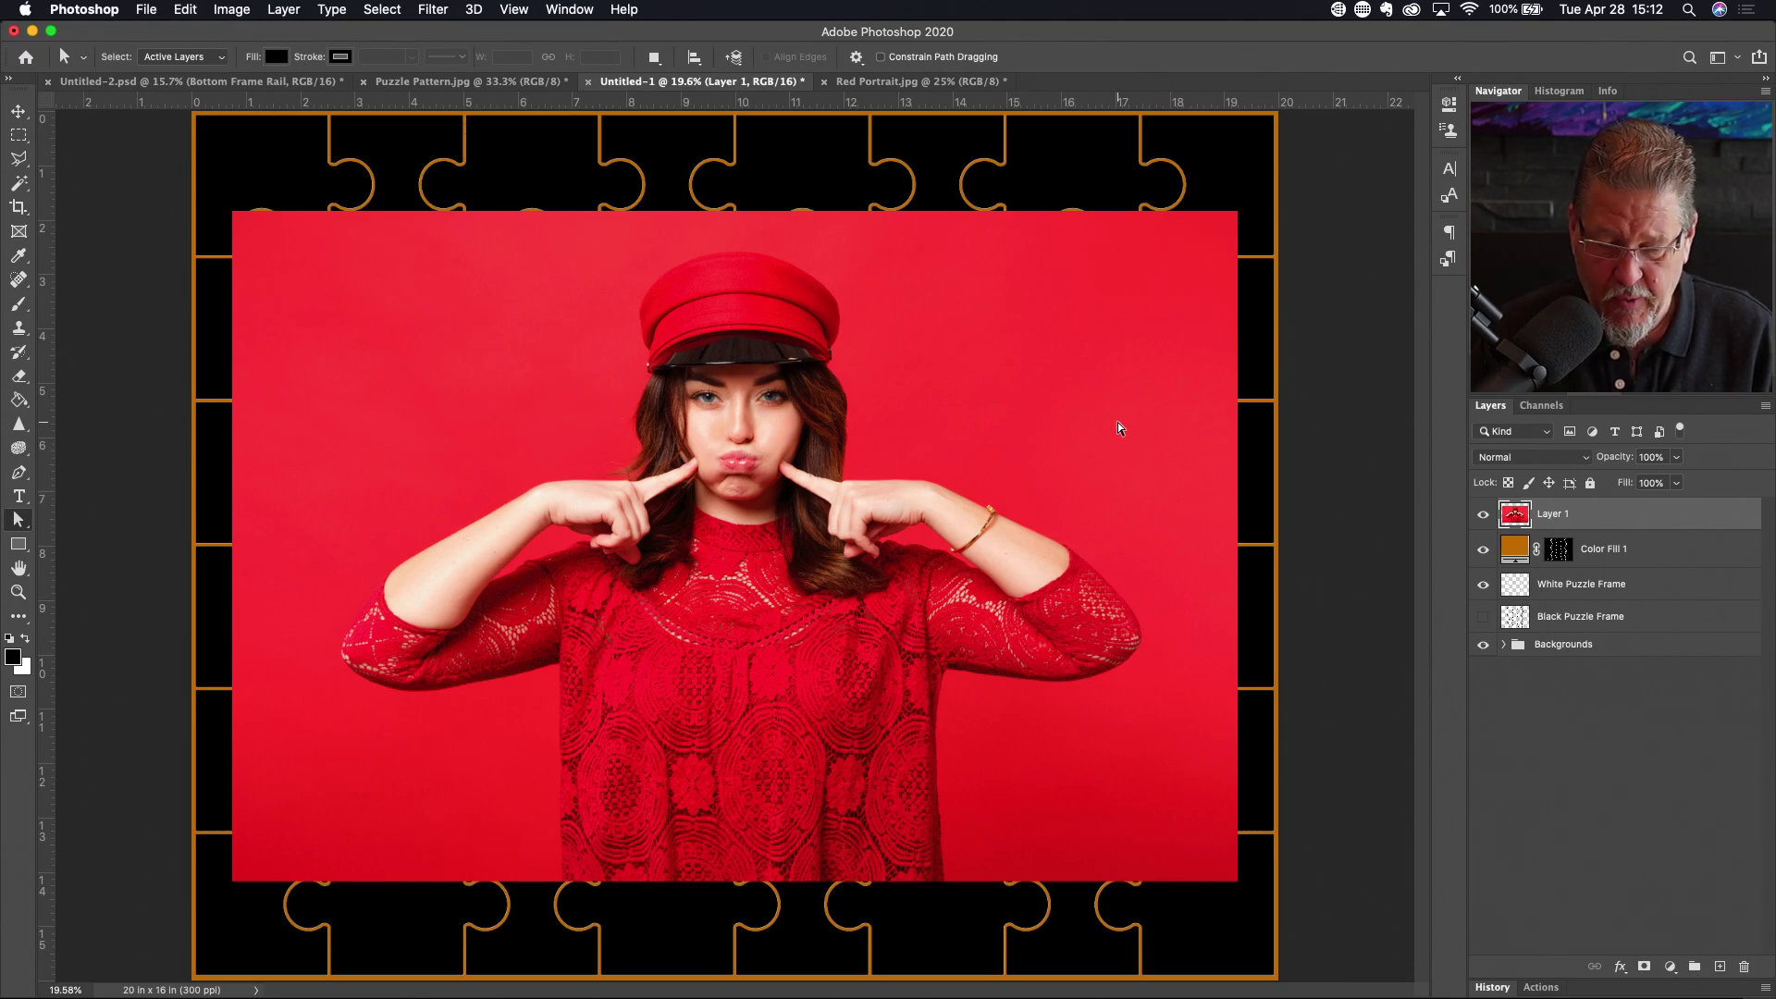
Stretch the portrait layer to cover the whole 20 x 16 inch canvas, at about 108% width and 130% height
key("v")
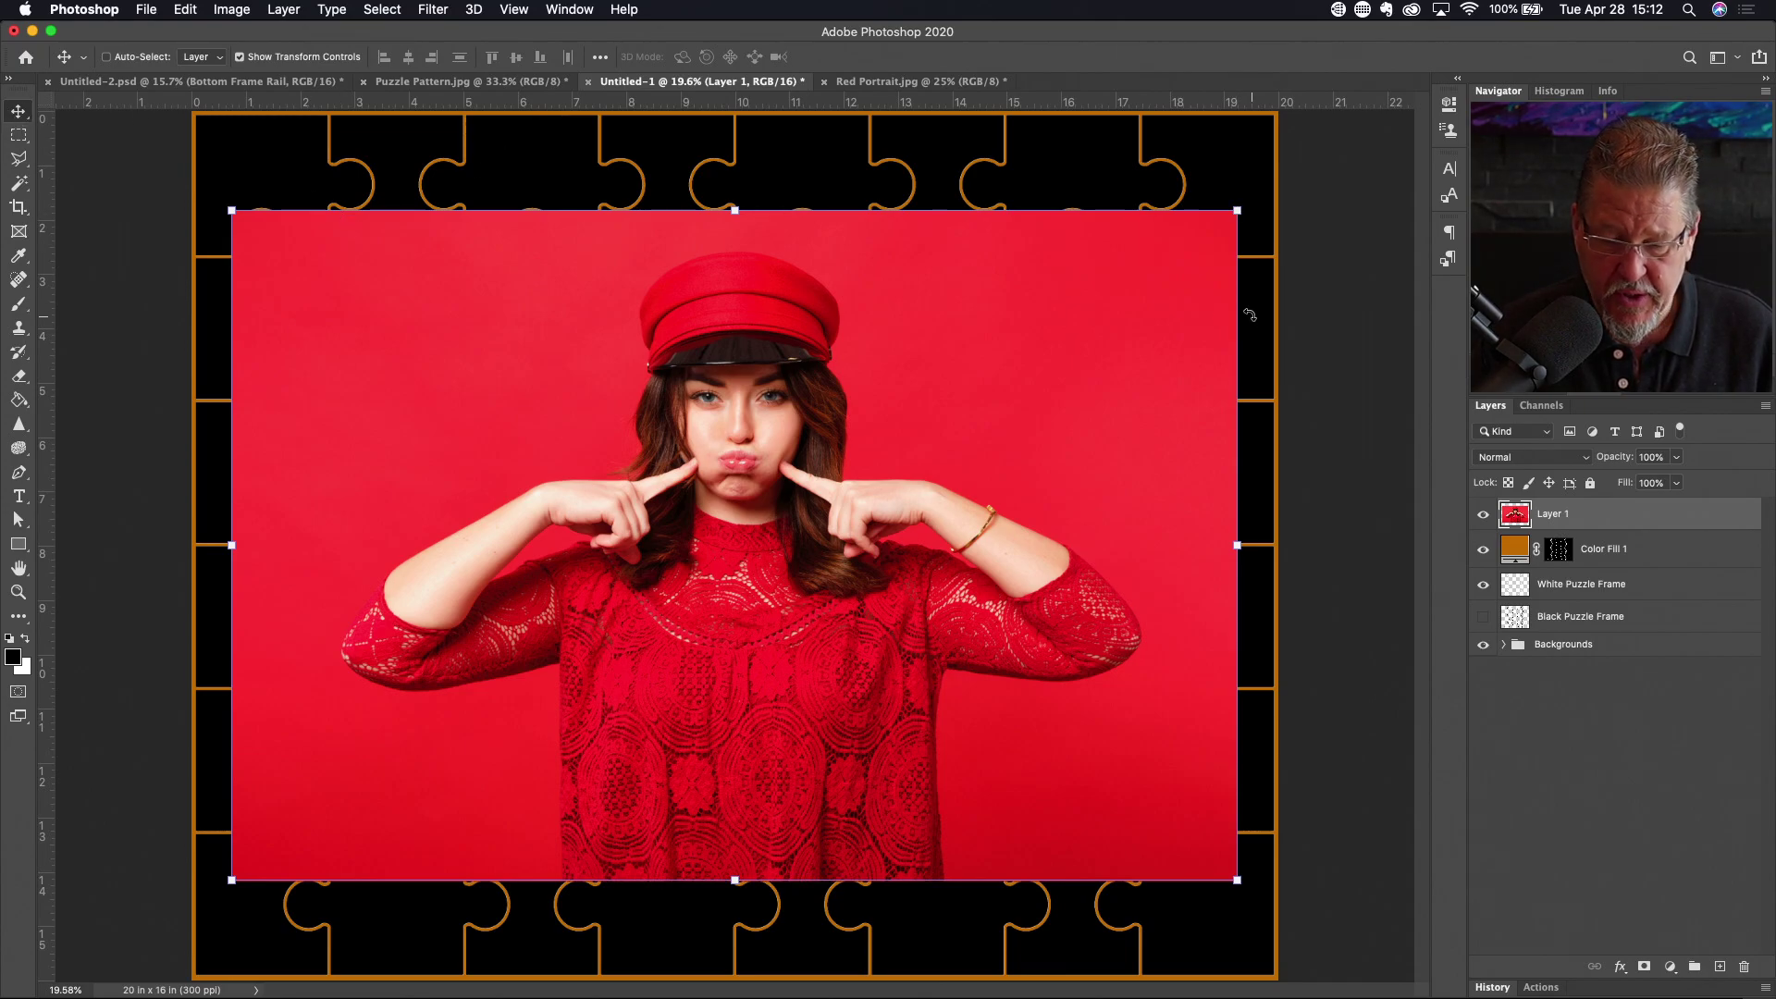
left_click_drag(1231, 205, 1233, 162)
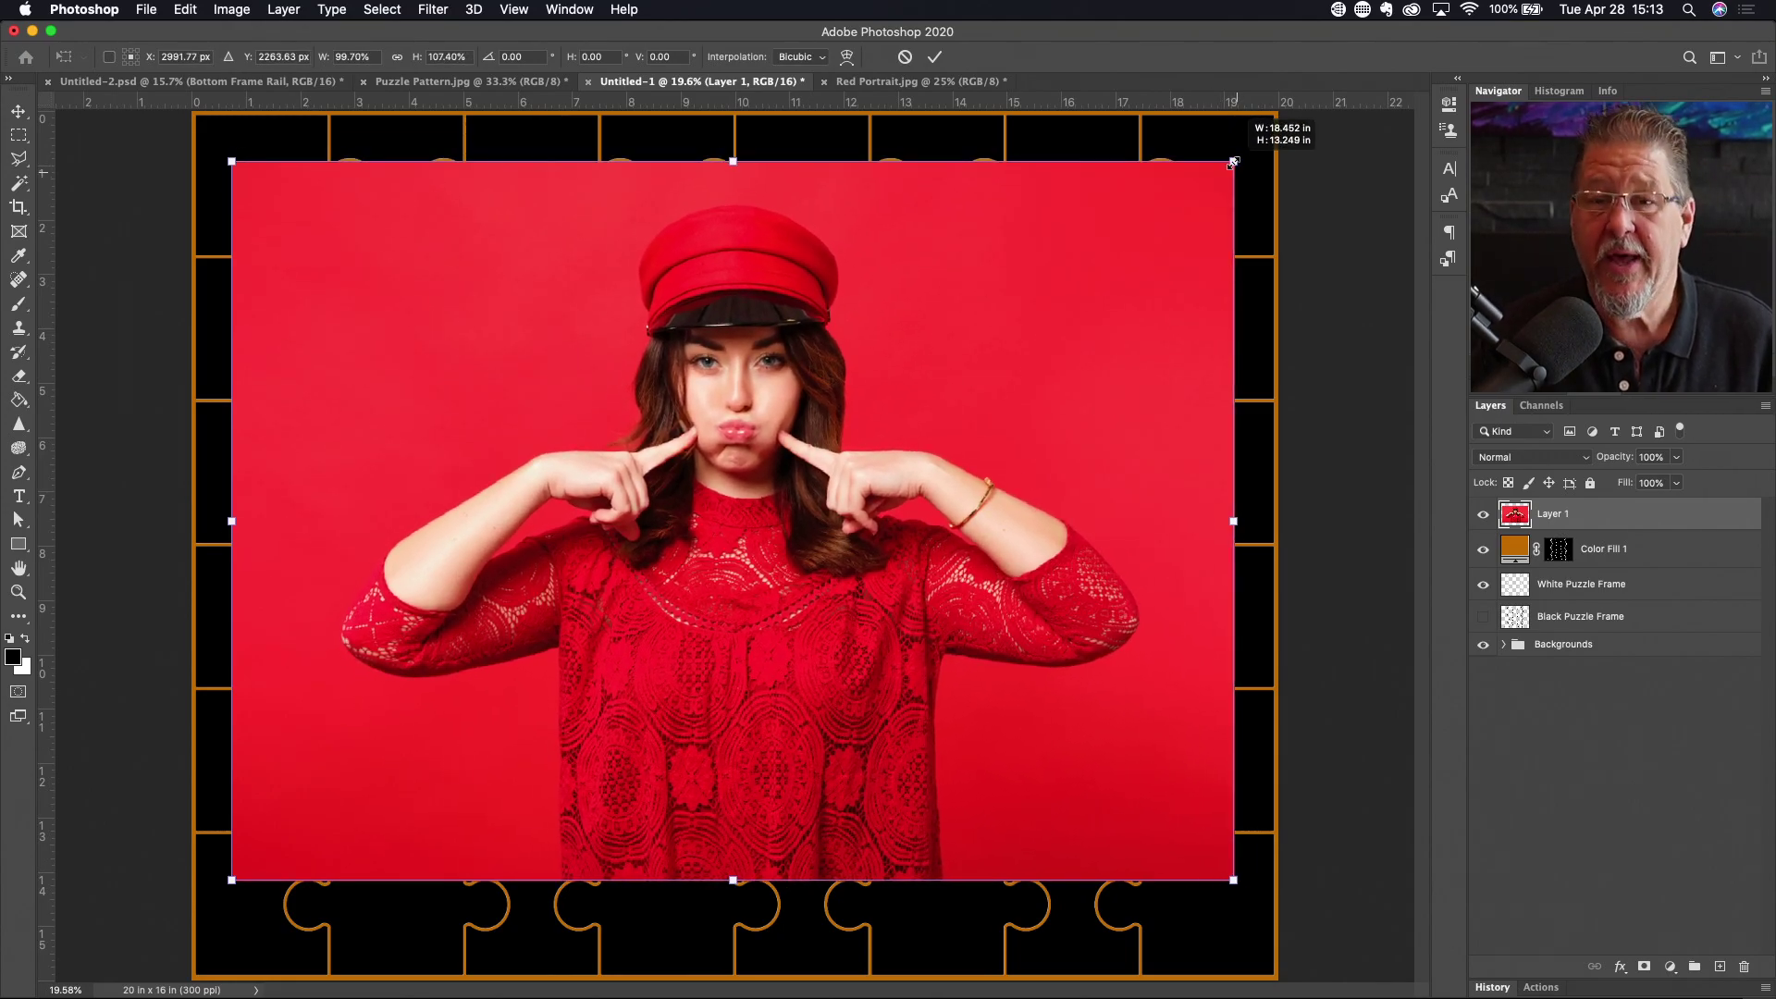
left_click_drag(1232, 162, 1271, 119)
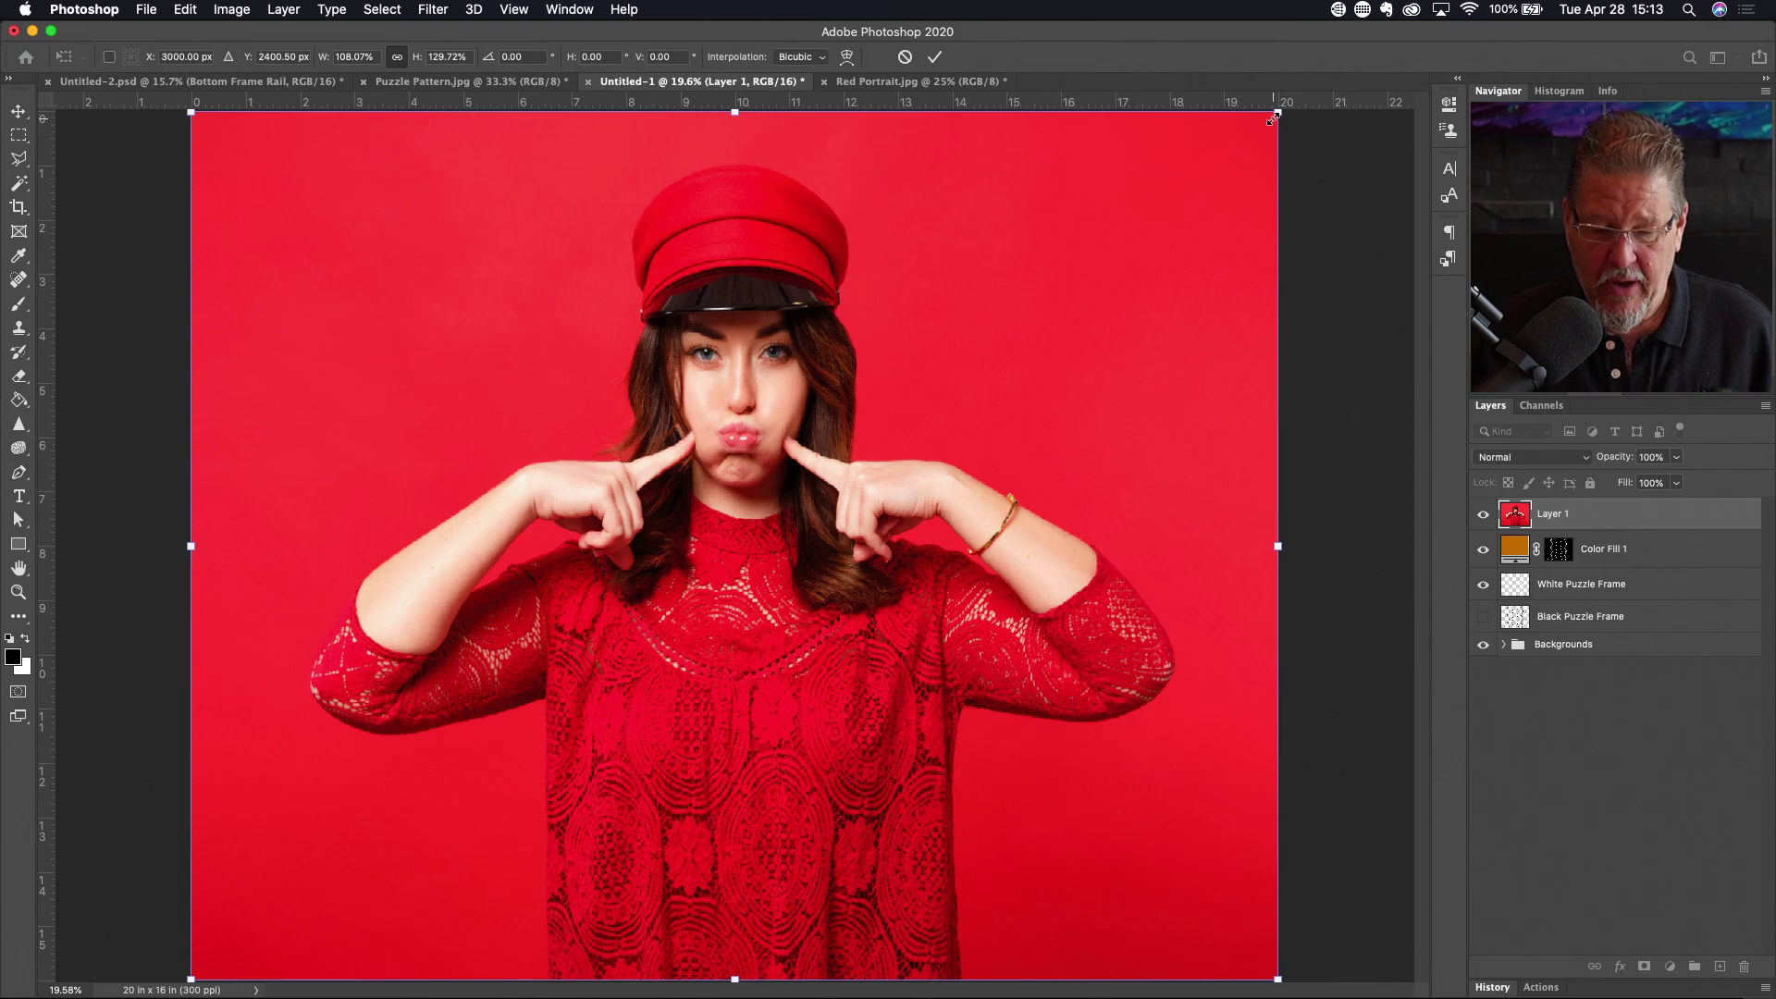
key("Return")
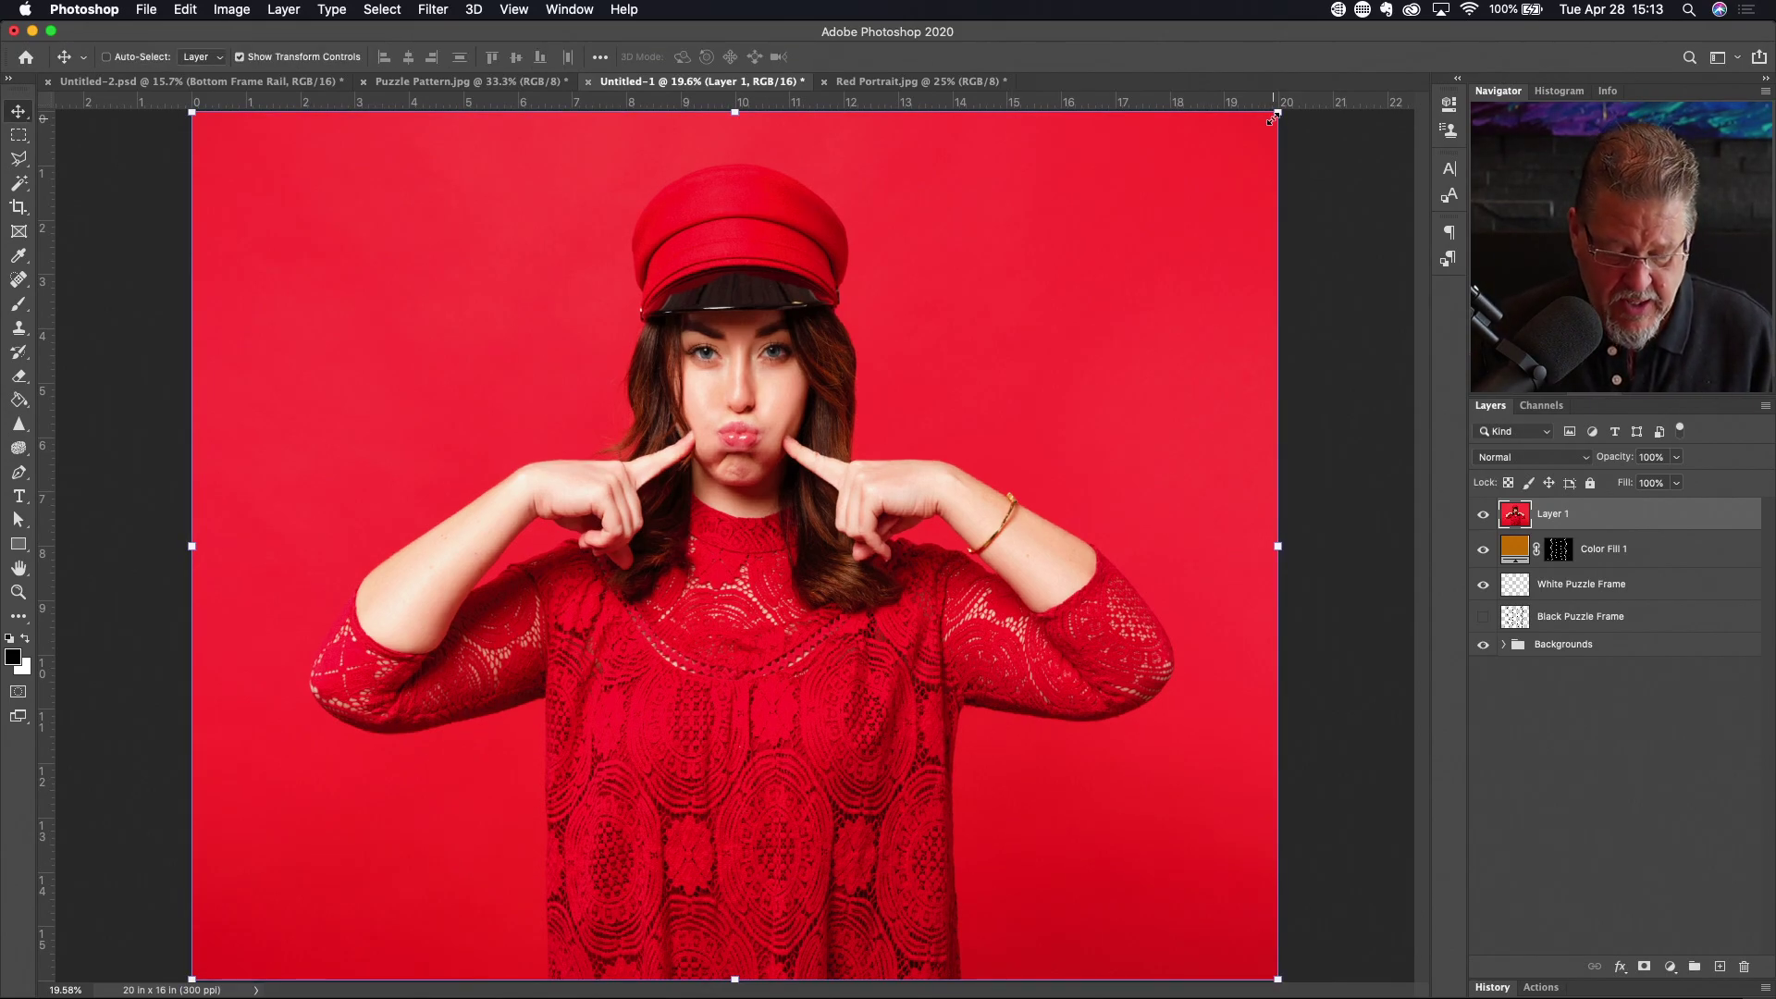
Clip the portrait layer to the Color Fill 1 puzzle frame with a clipping mask
key("a")
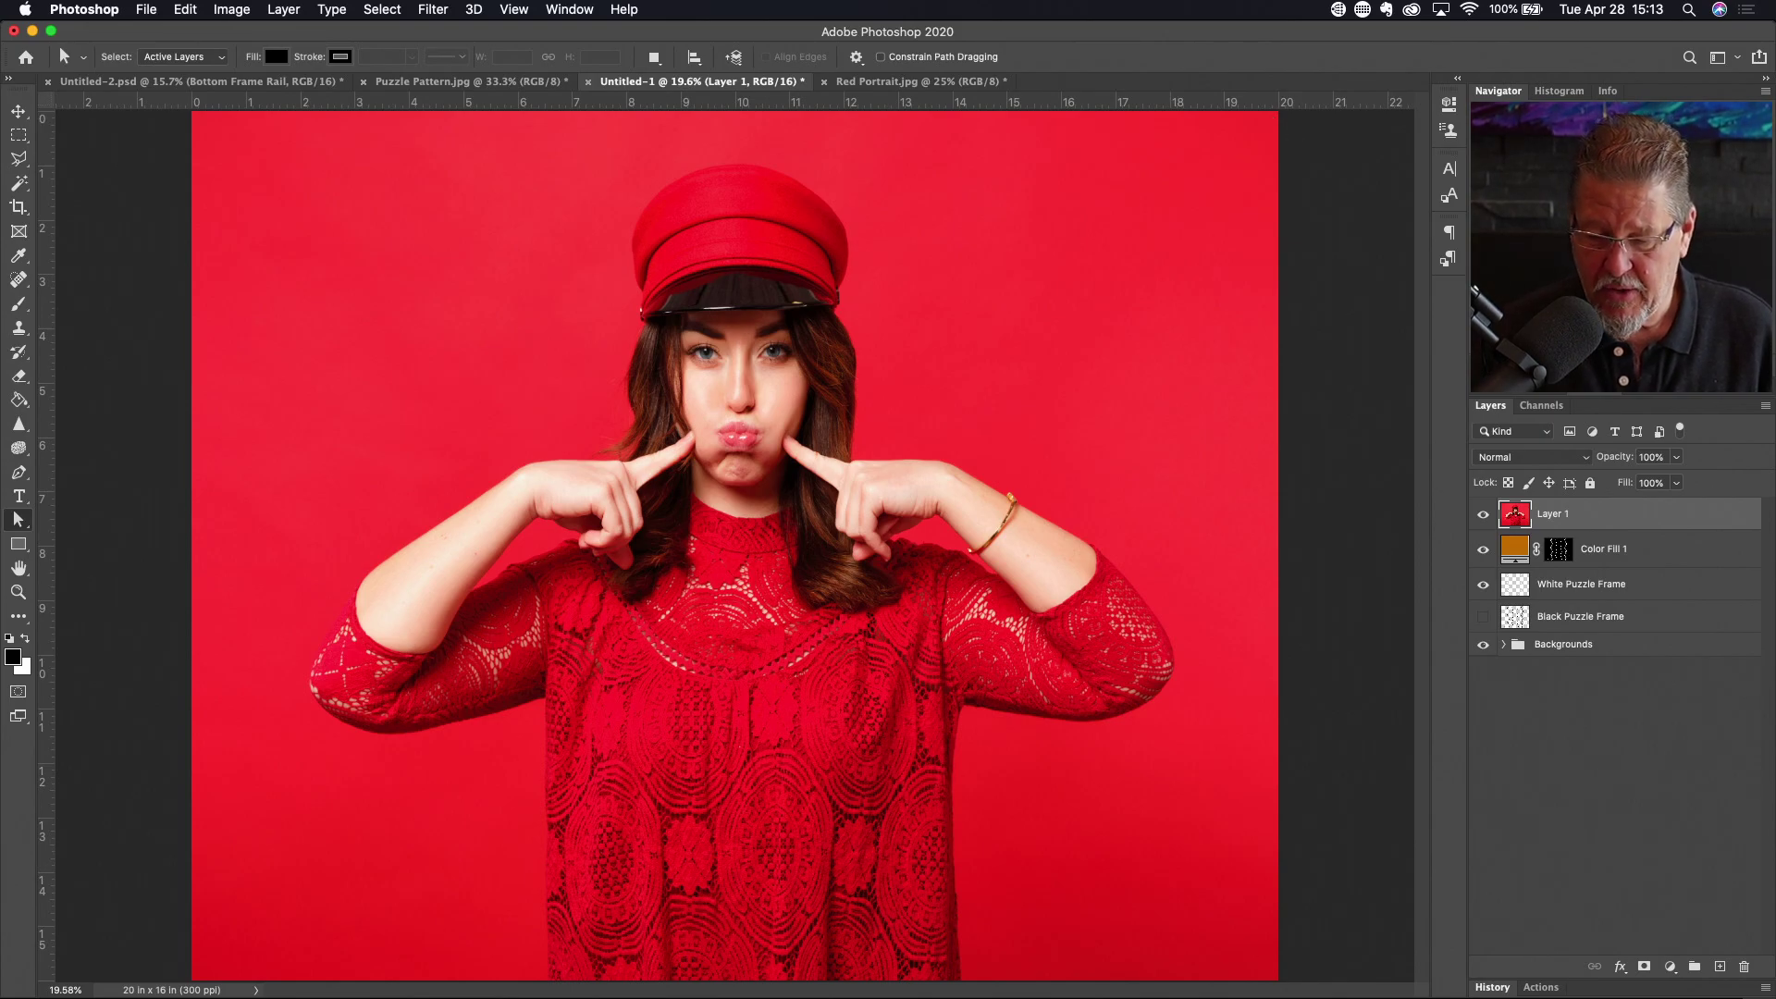
right_click(1562, 519)
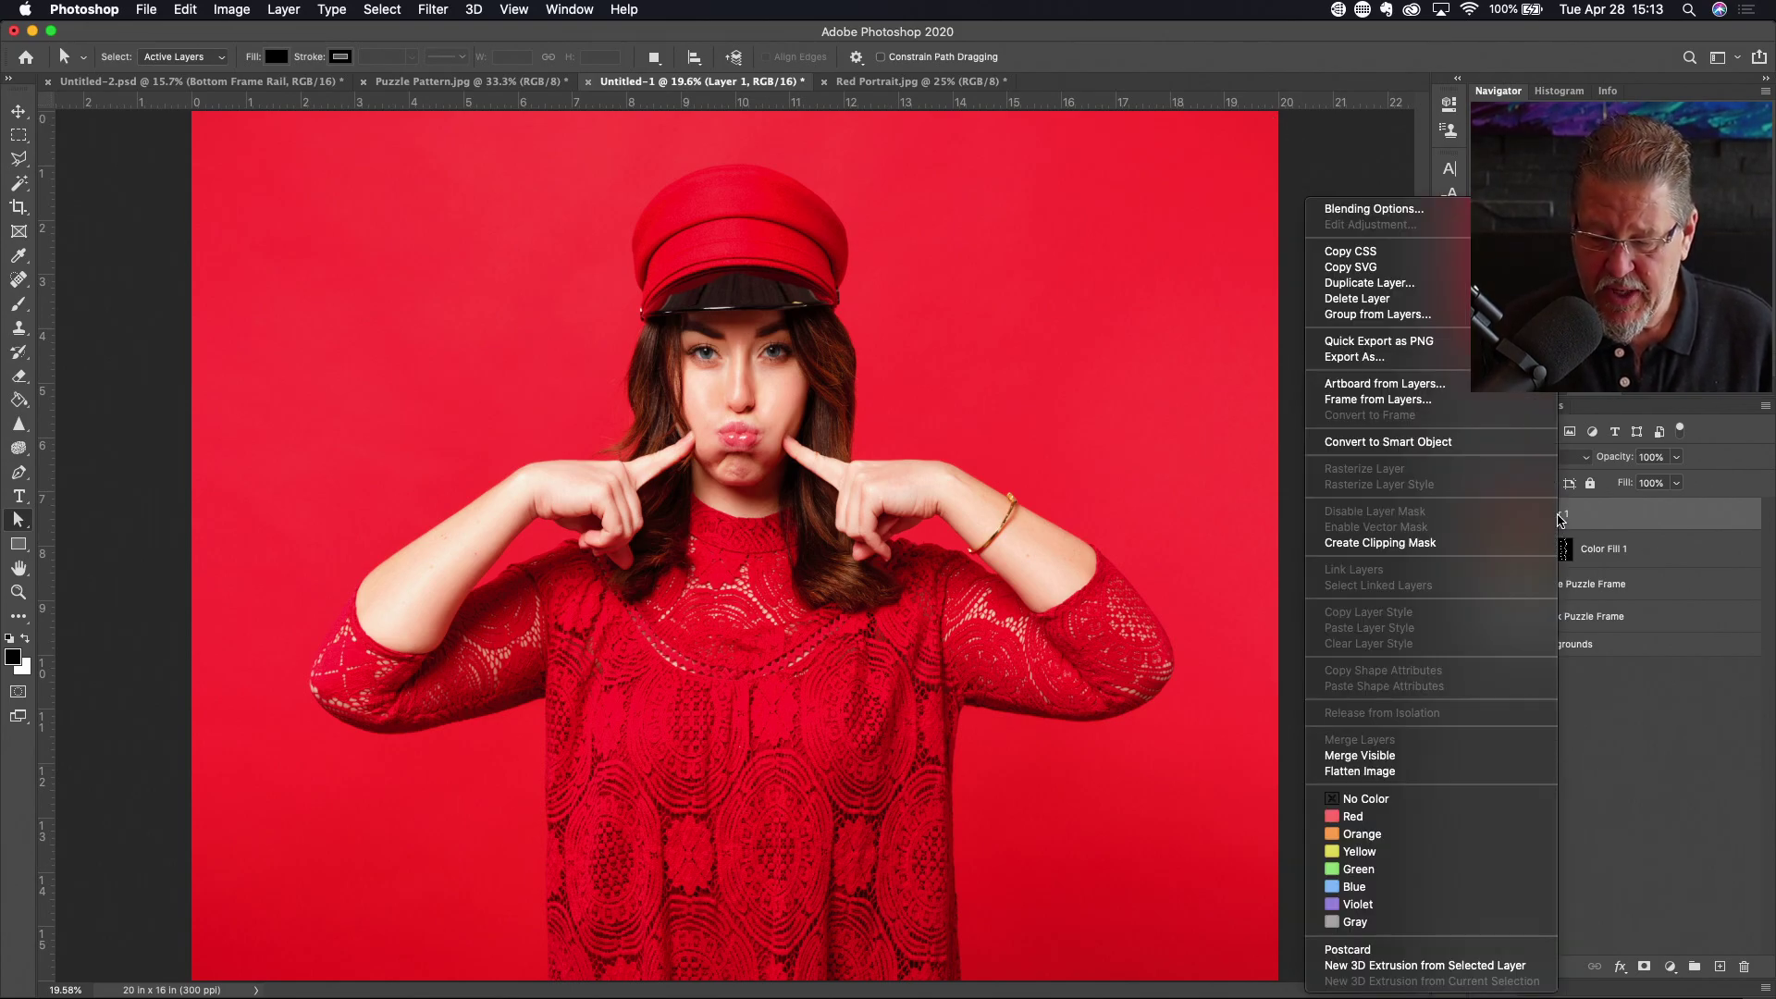
left_click(1359, 546)
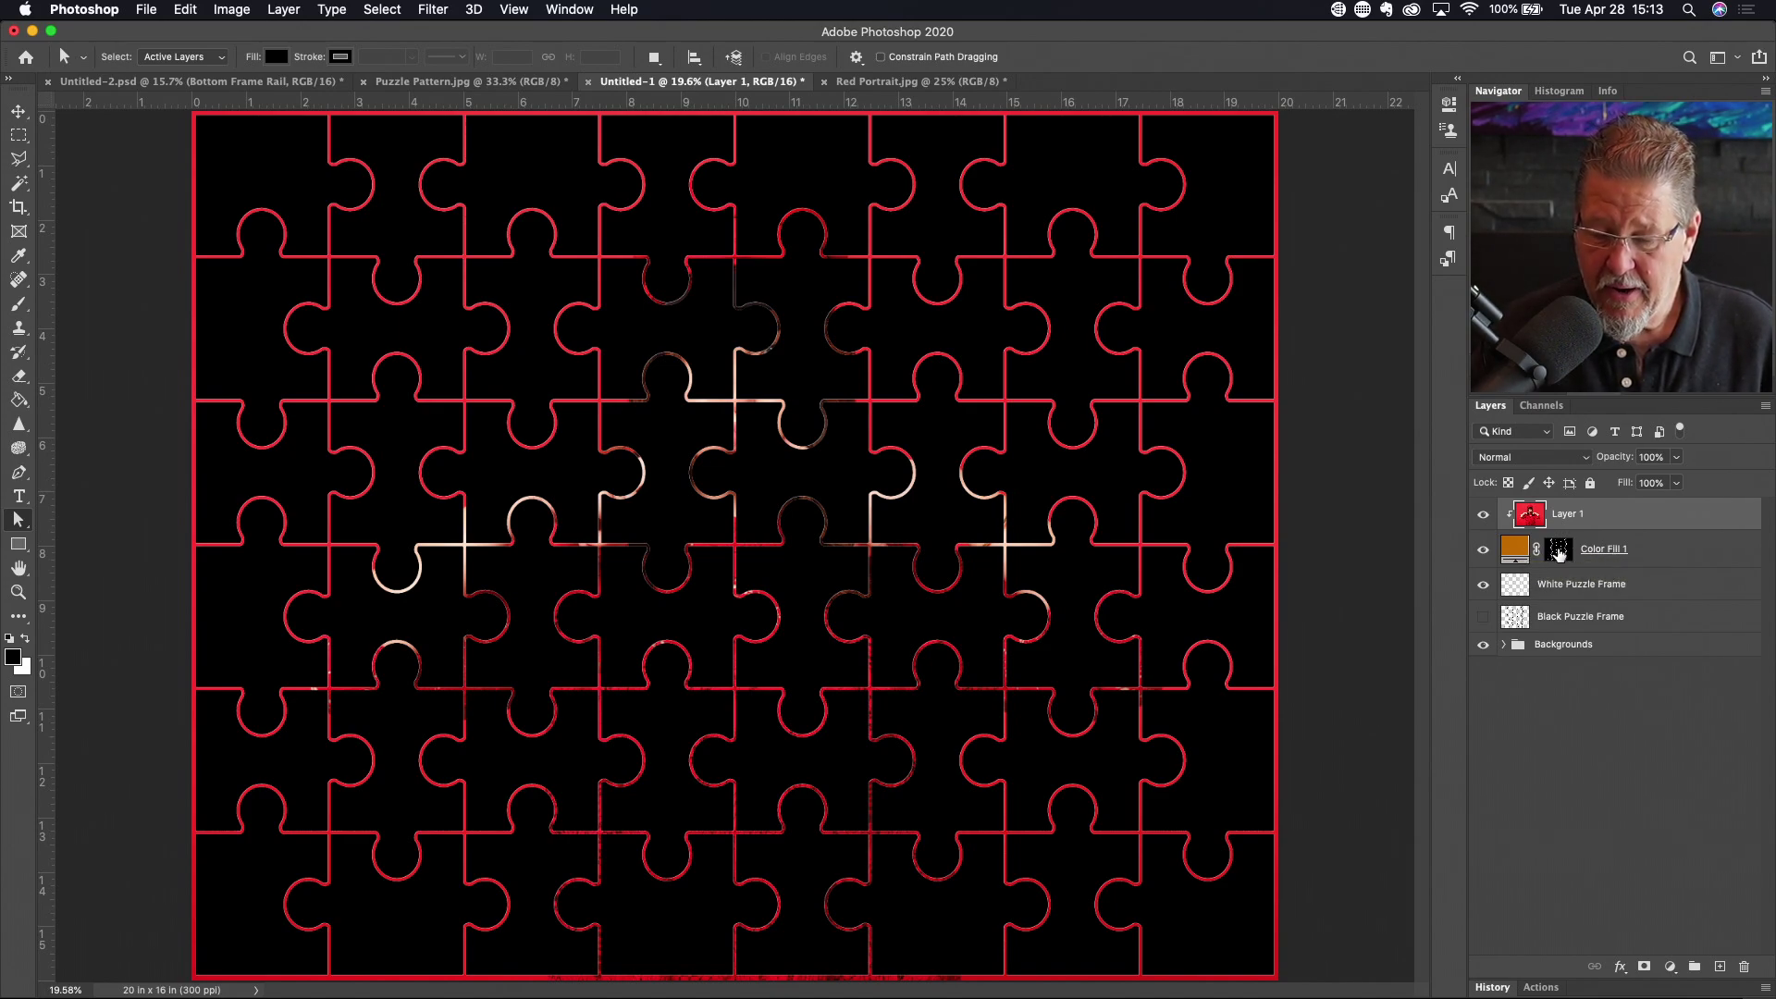
Compare the portrait-filled puzzle frame with the Backgrounds group hidden and shown
left_click(1482, 646)
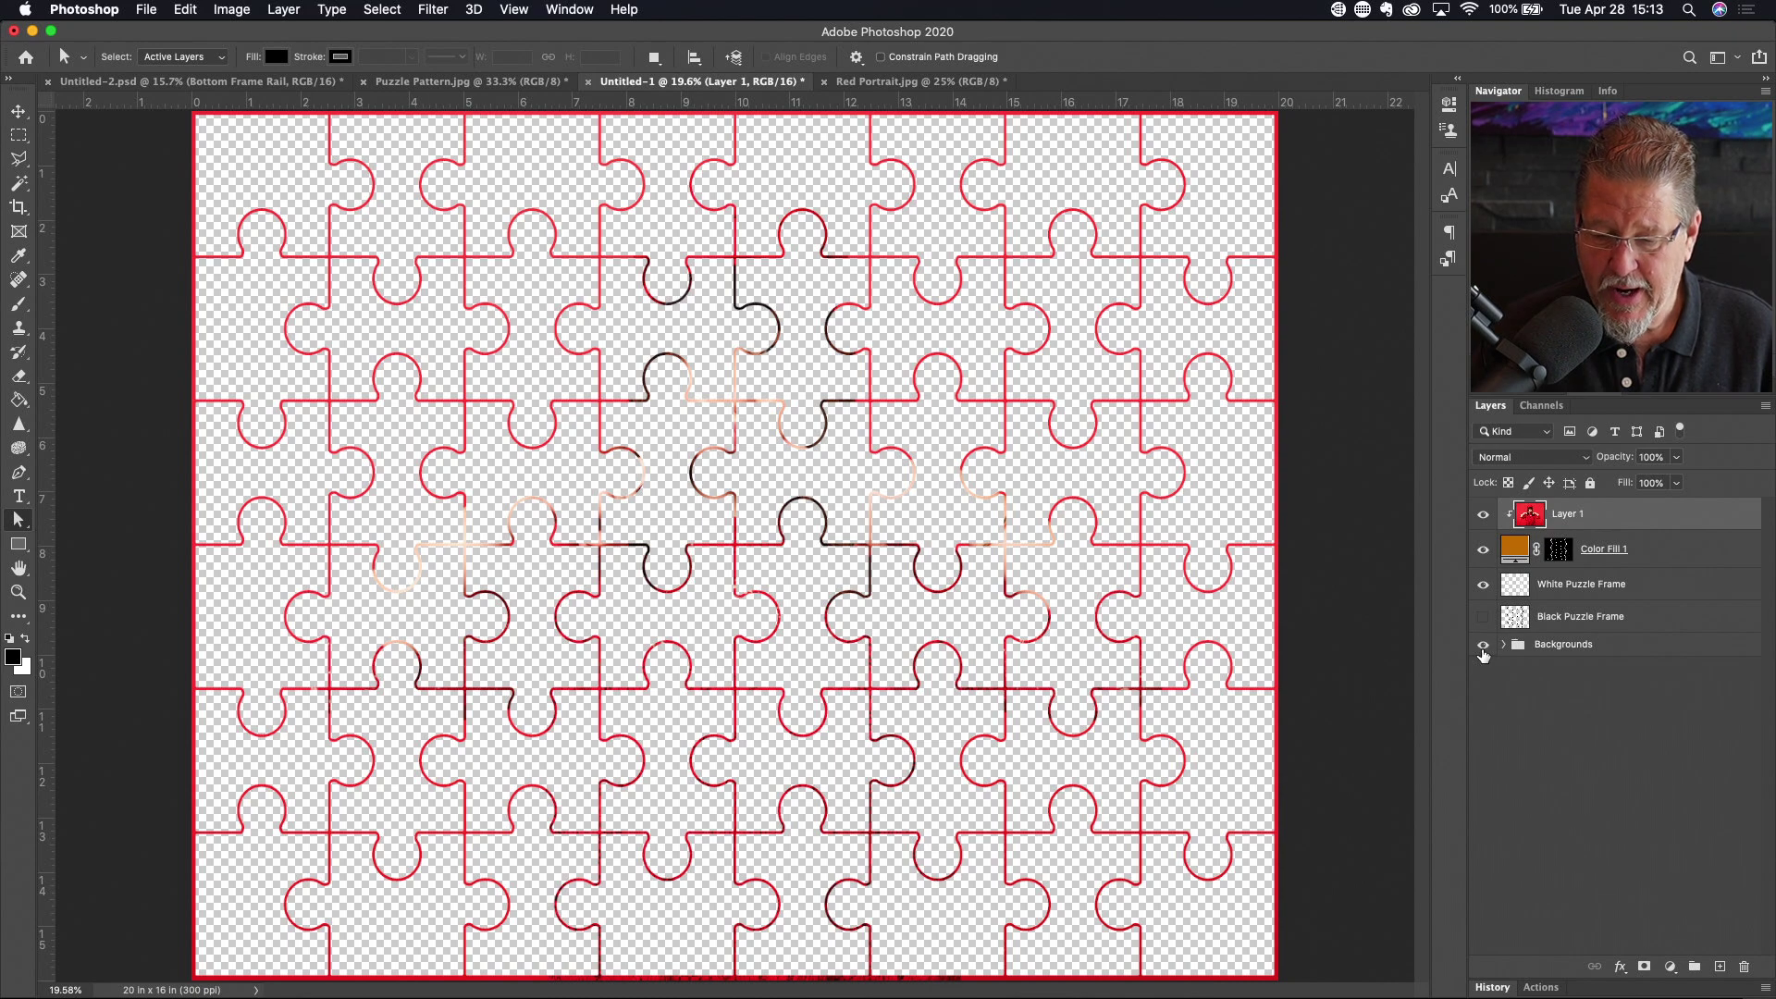
left_click(1482, 646)
left_click(1483, 648)
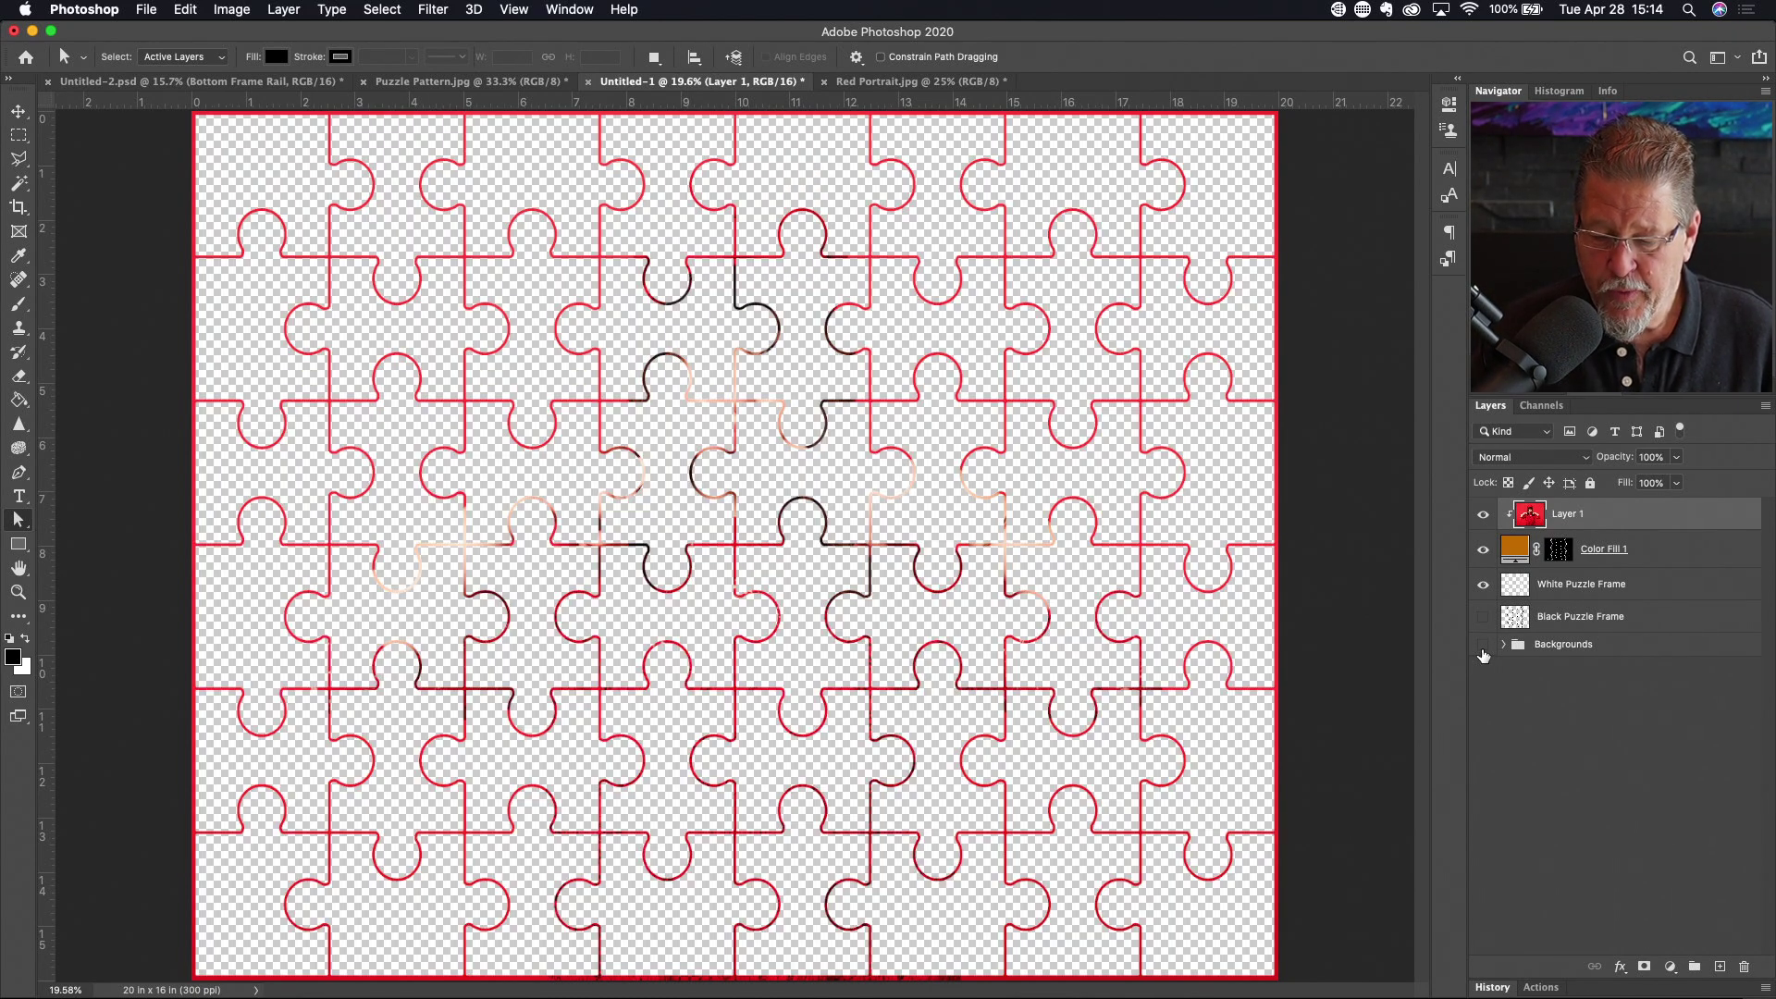
left_click(1484, 647)
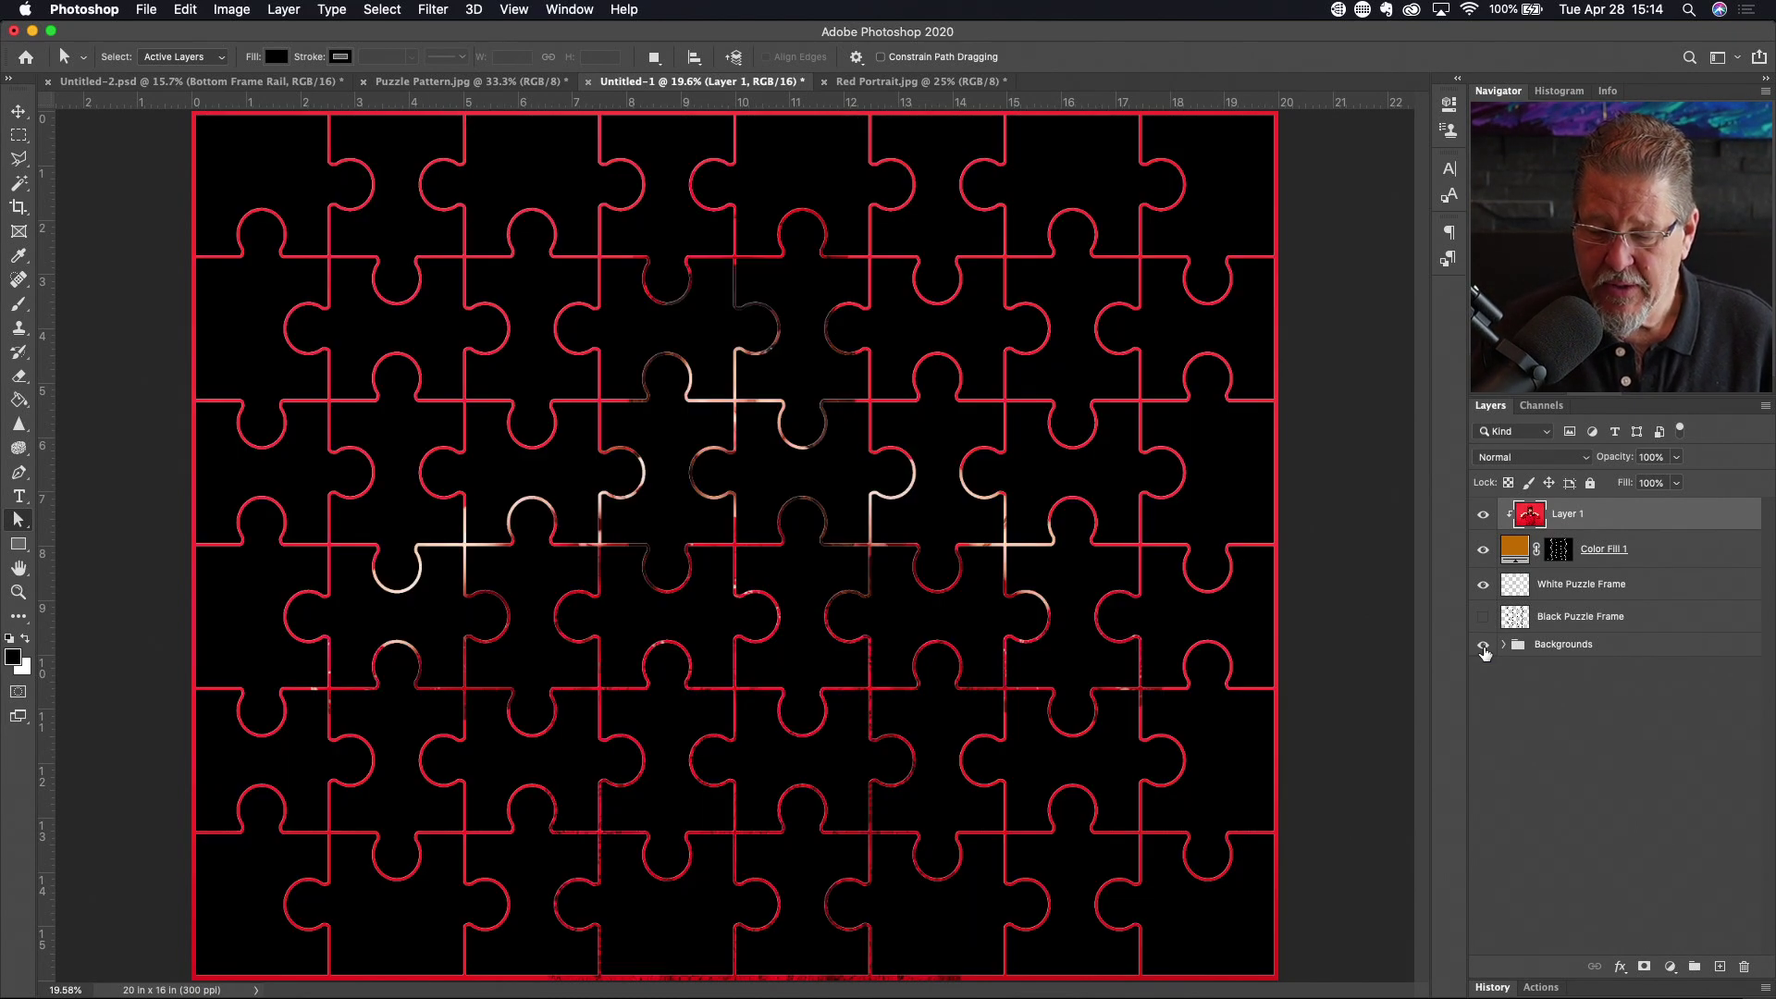
left_click(1483, 647)
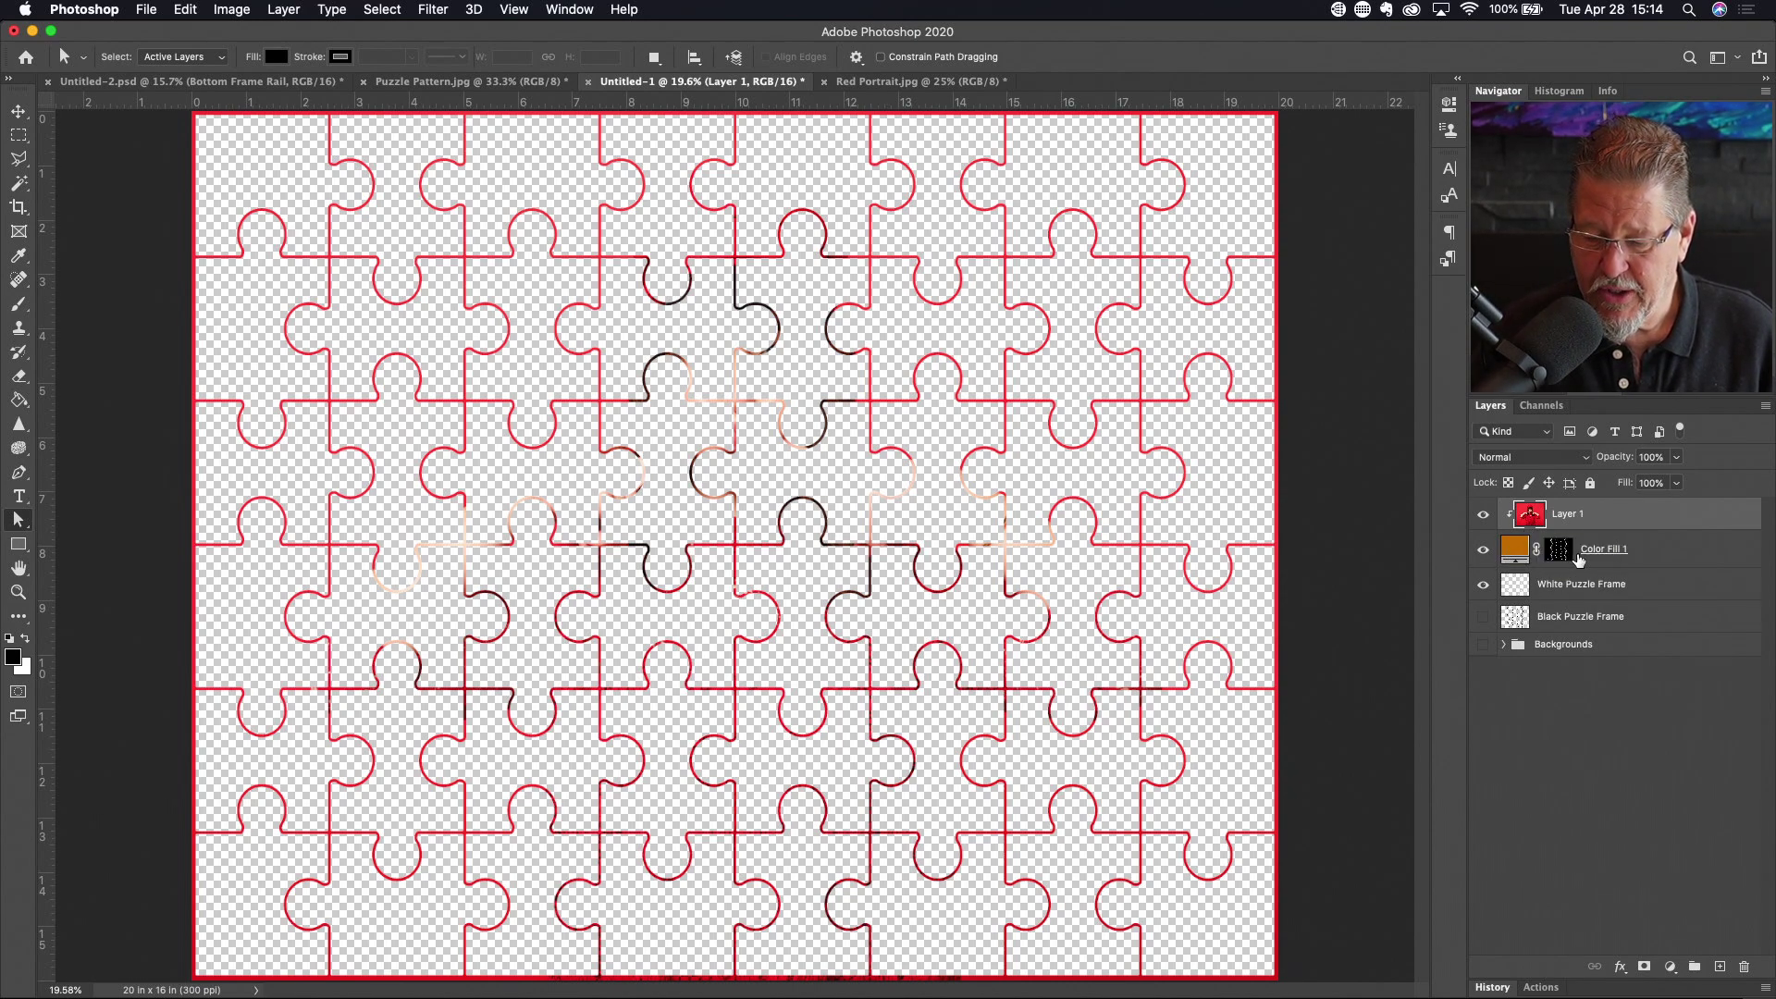
left_click(1483, 645)
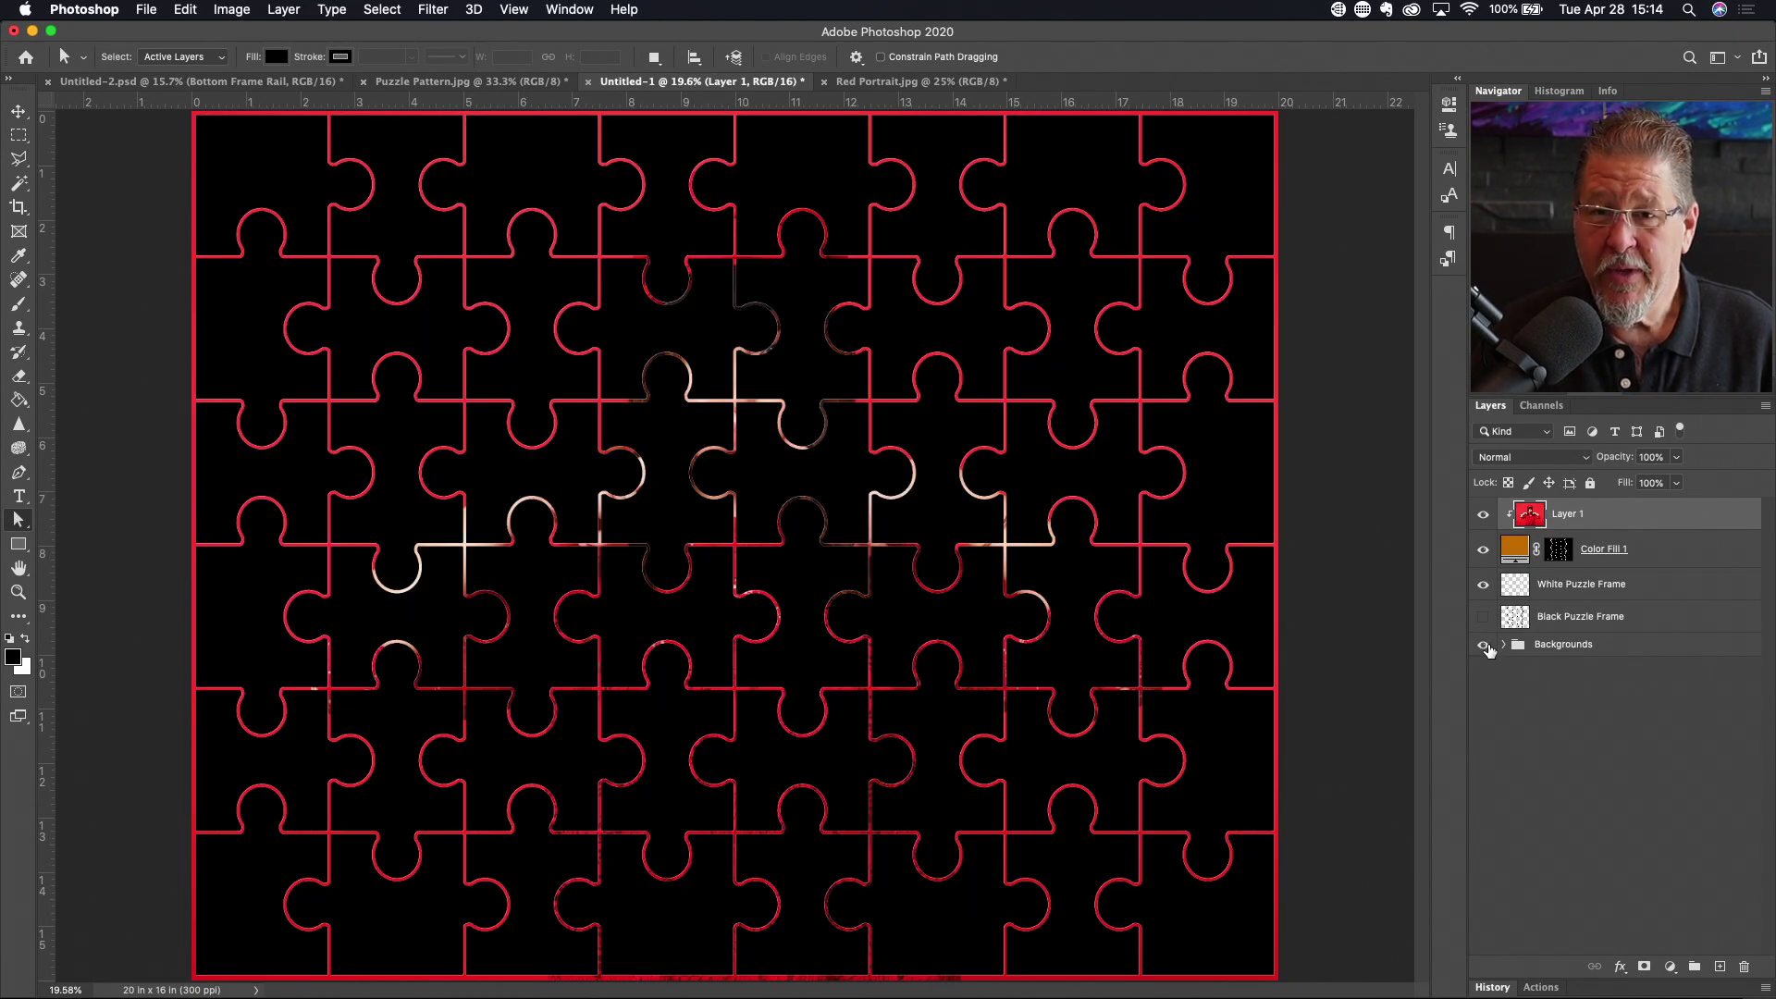
left_click(1484, 647)
left_click(1483, 646)
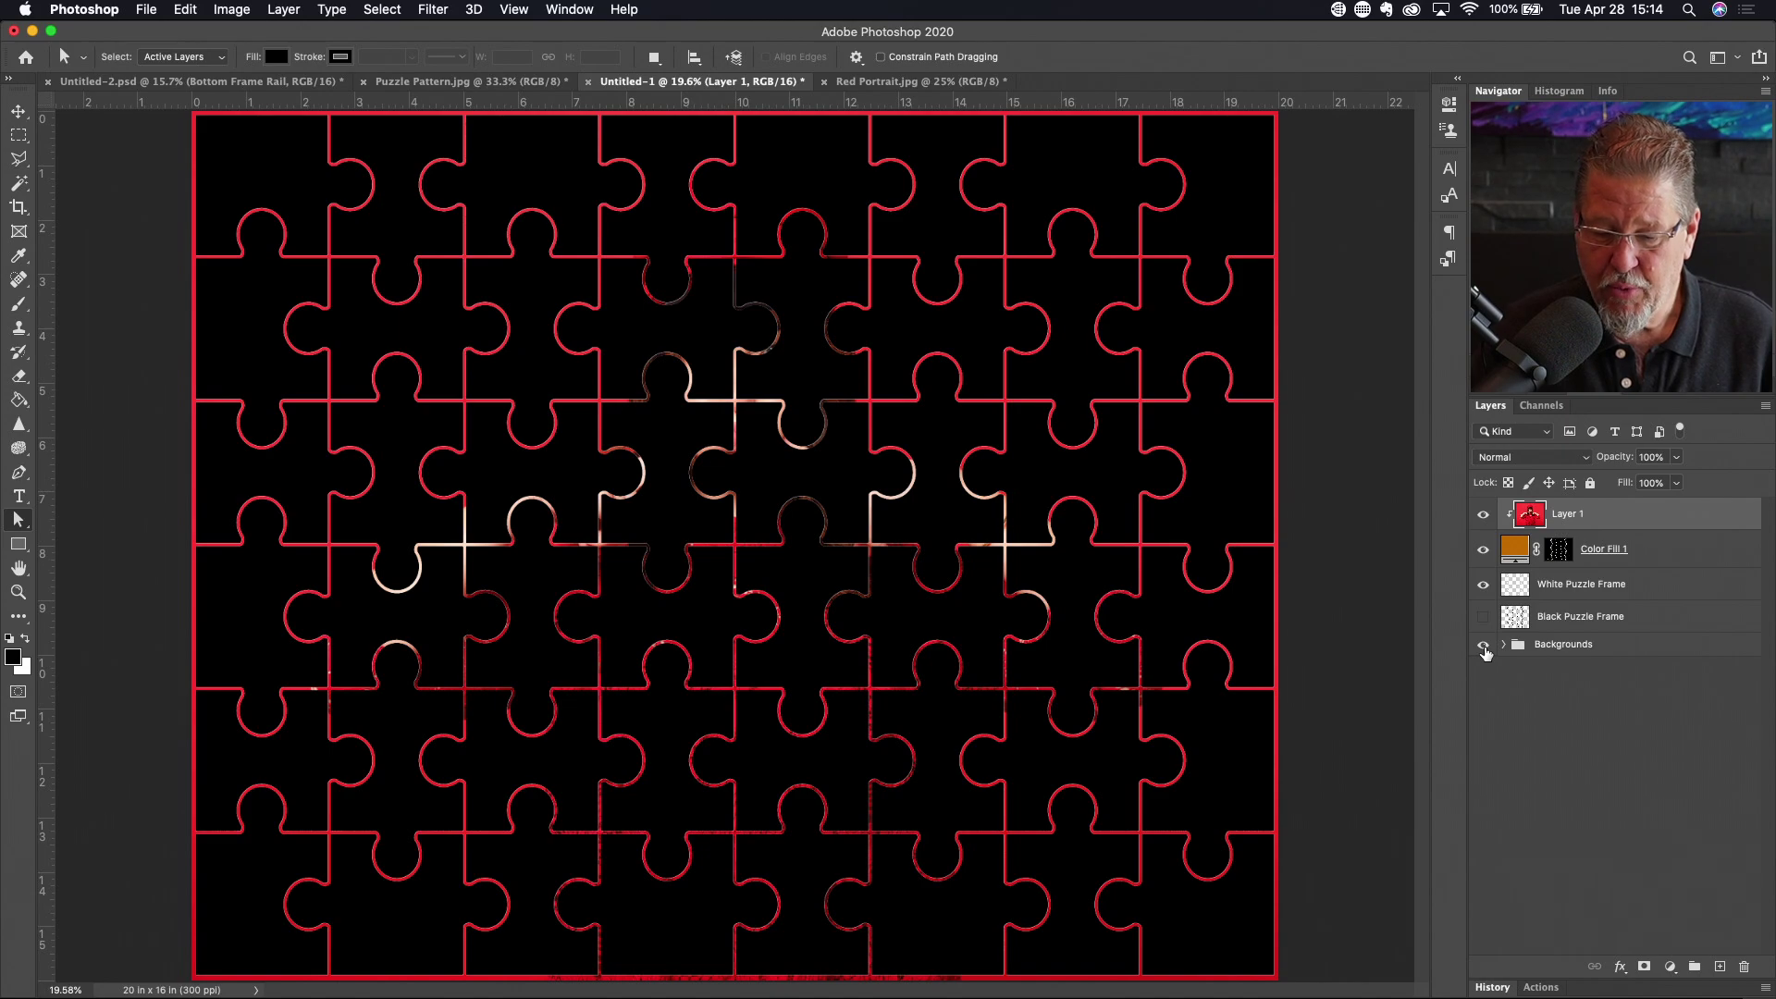
Release the portrait layer's clipping mask and move the portrait directly beneath Color Fill 1
right_click(1539, 517)
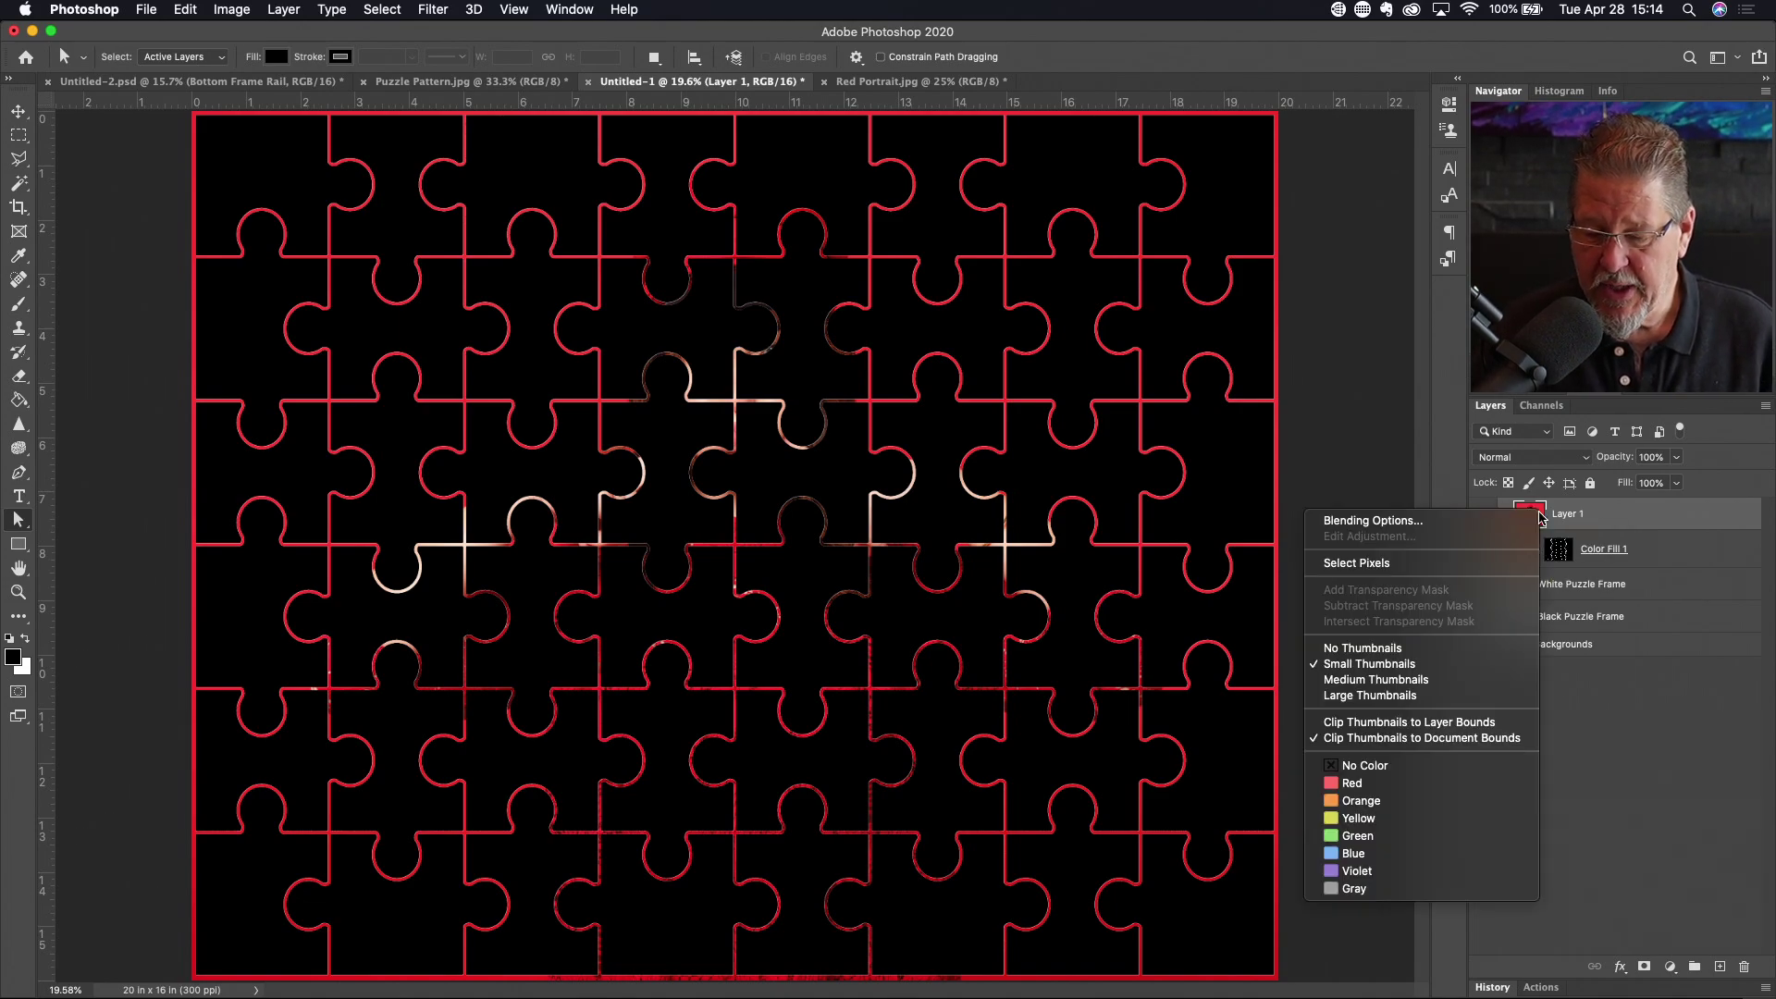
left_click(1655, 511)
right_click(1605, 512)
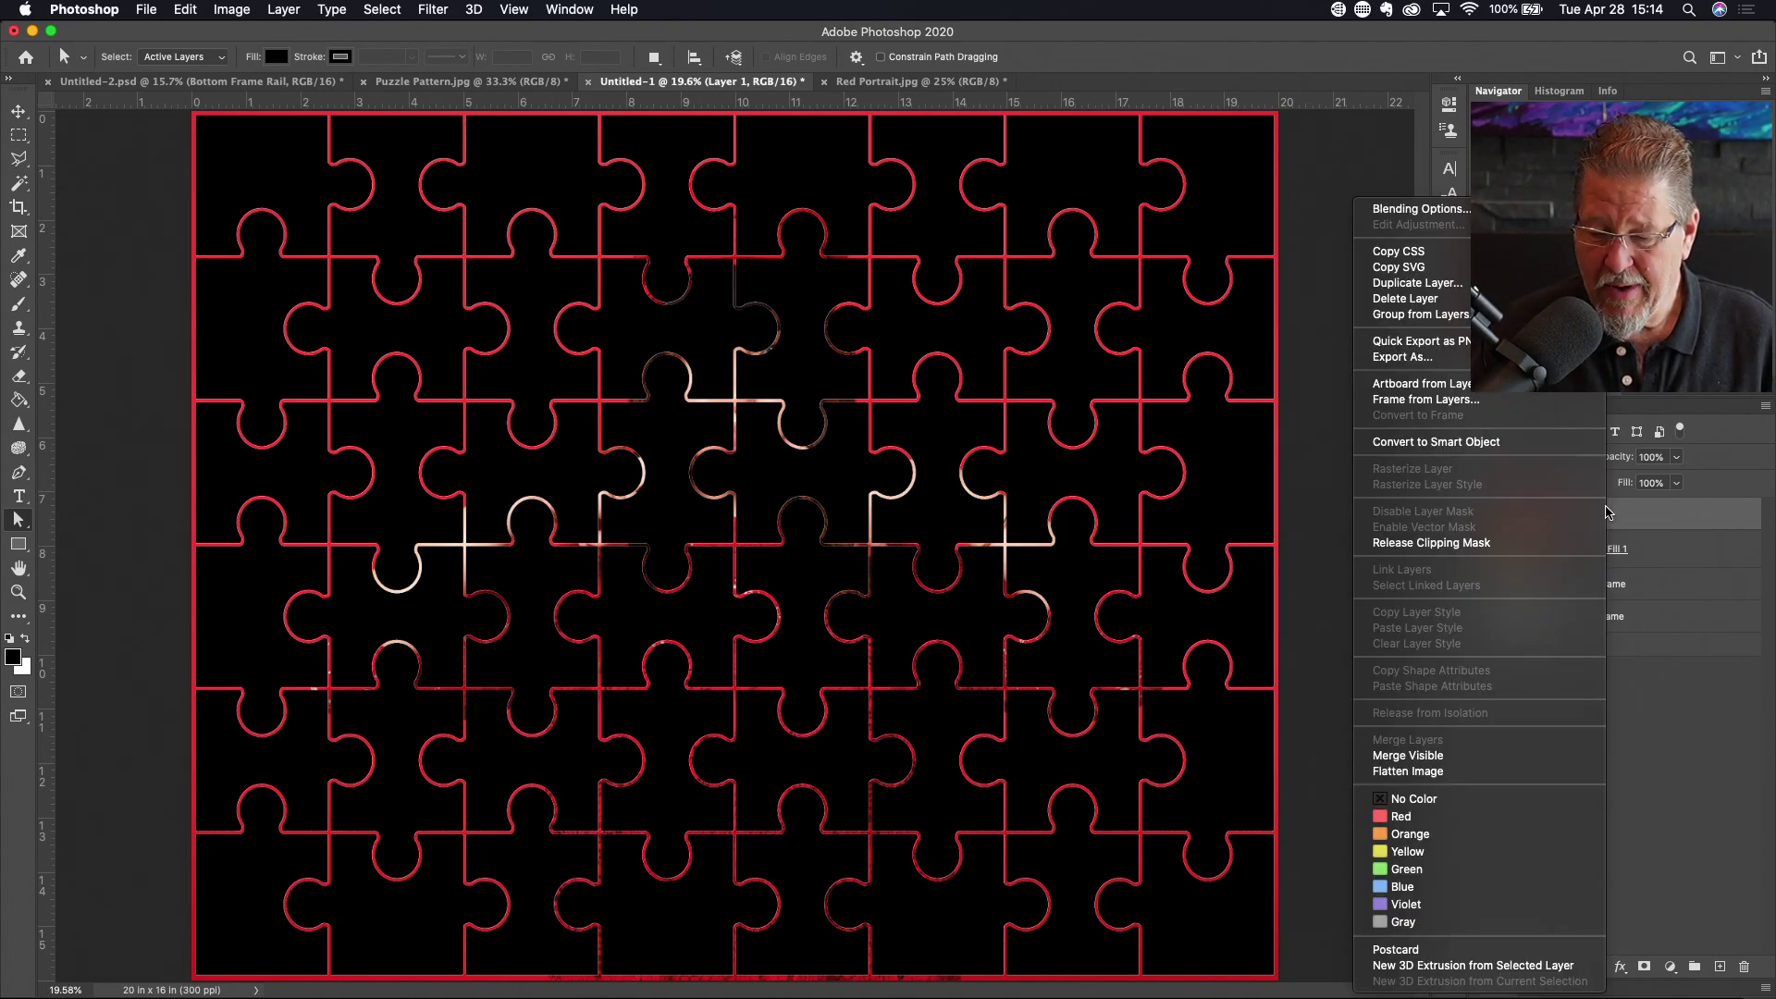
left_click(1478, 545)
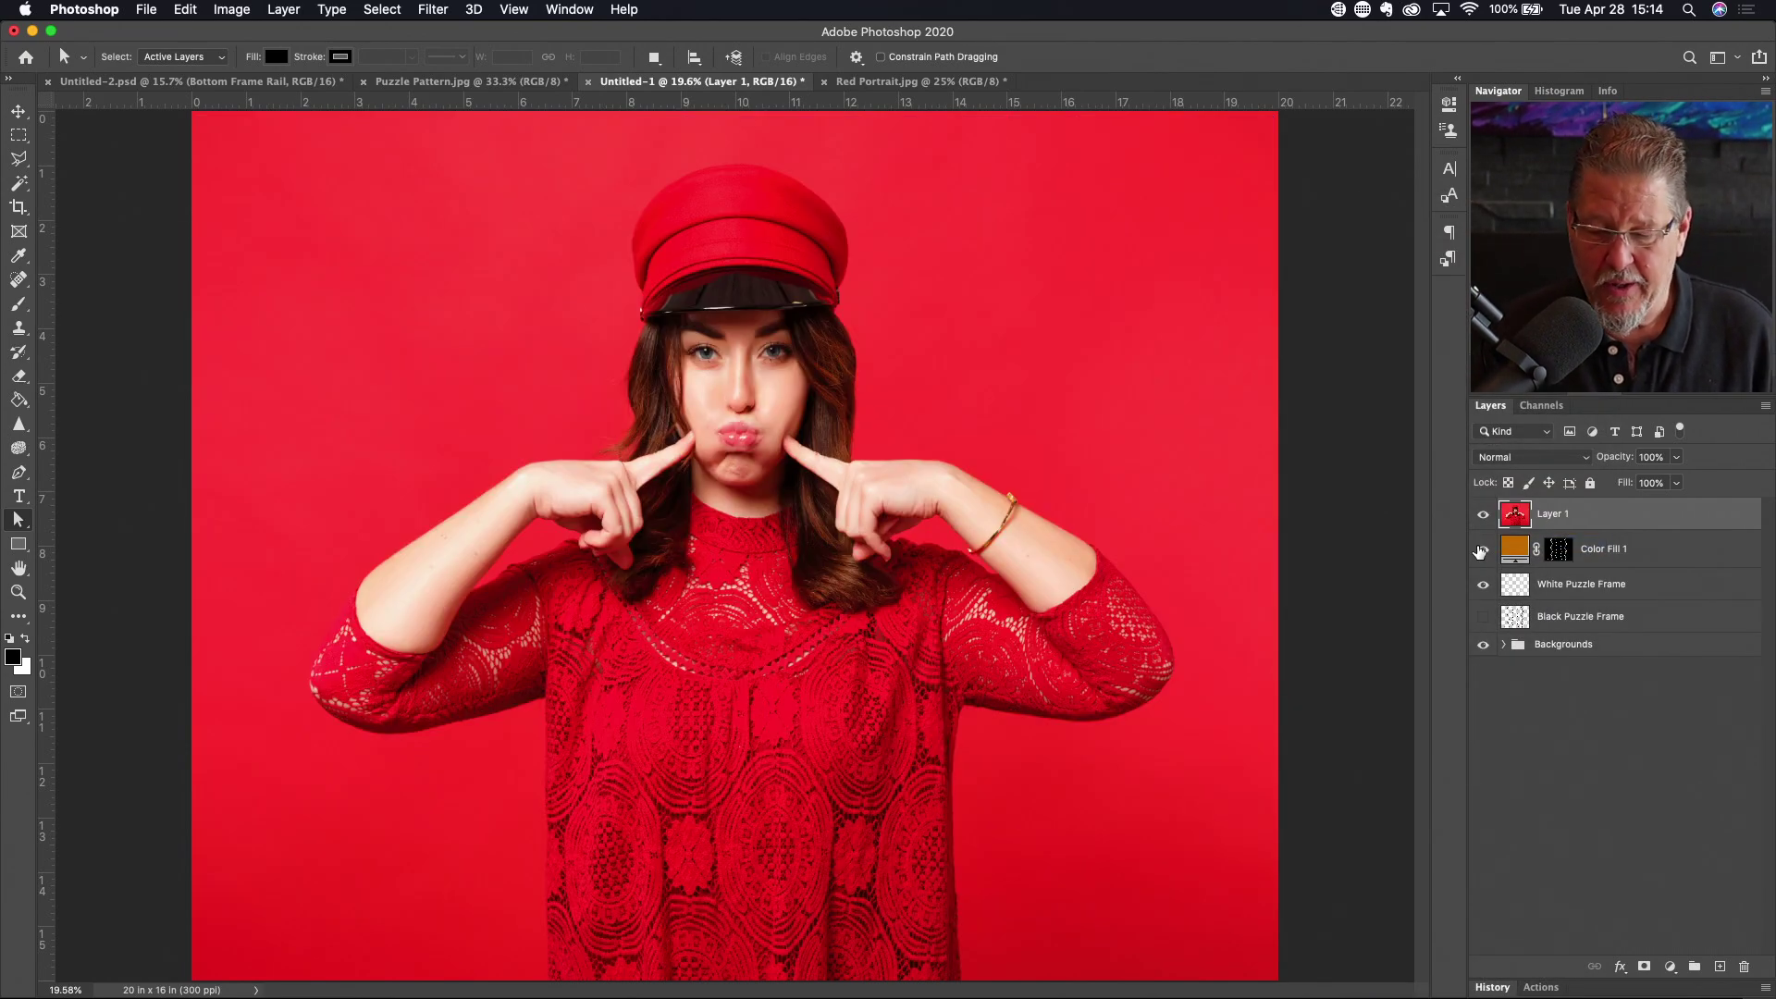
left_click(1480, 550)
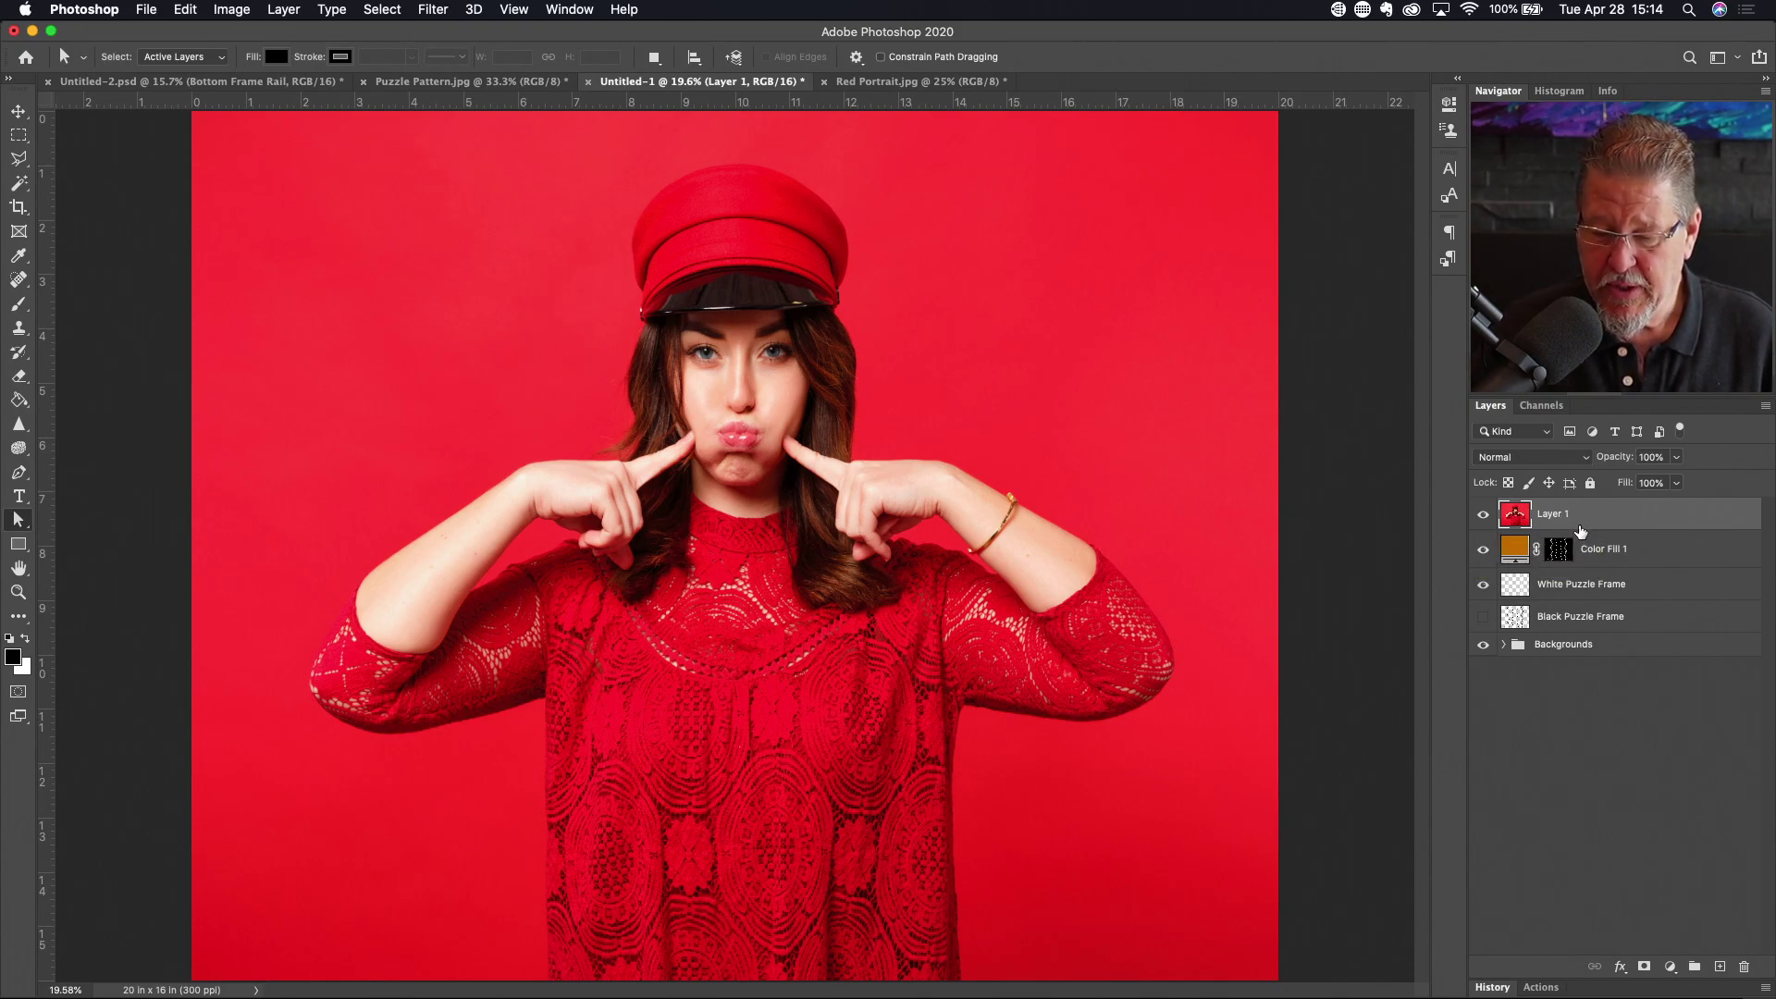
left_click_drag(1582, 528, 1585, 566)
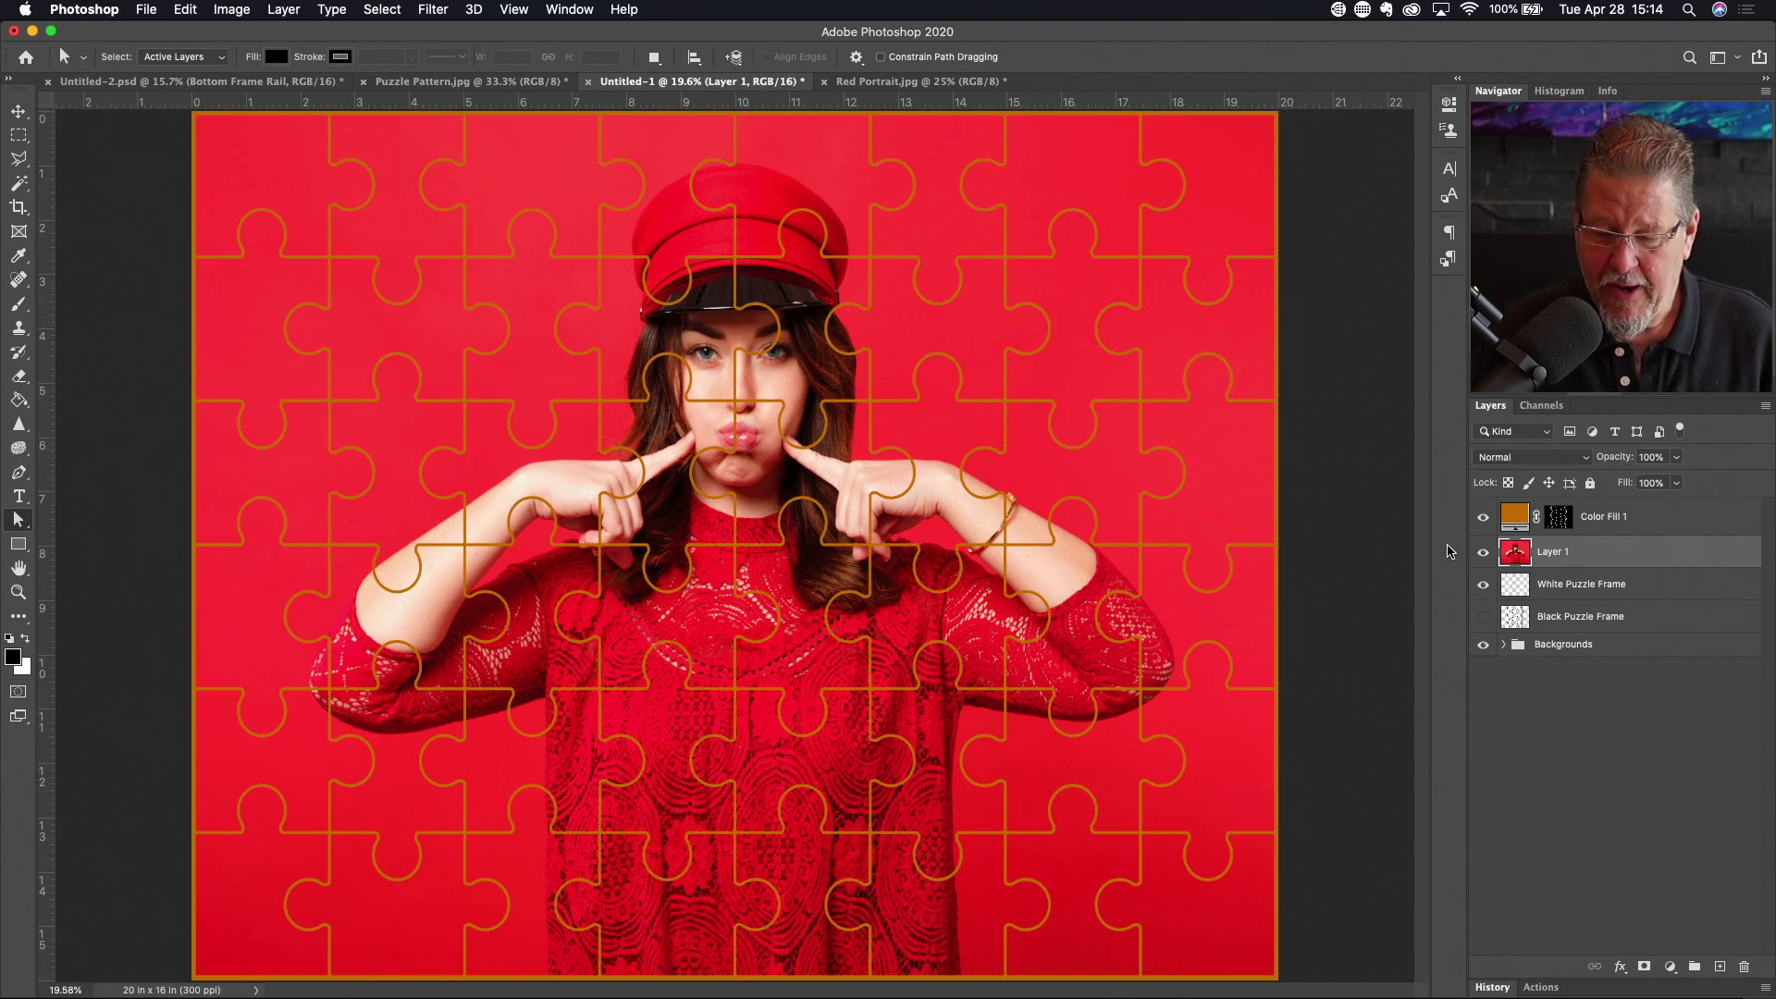
Recolor the Color Fill 1 puzzle frame by sampling tones from the portrait, settling on the cream skin tone f5e6d1 from the forearm
left_click(1510, 518)
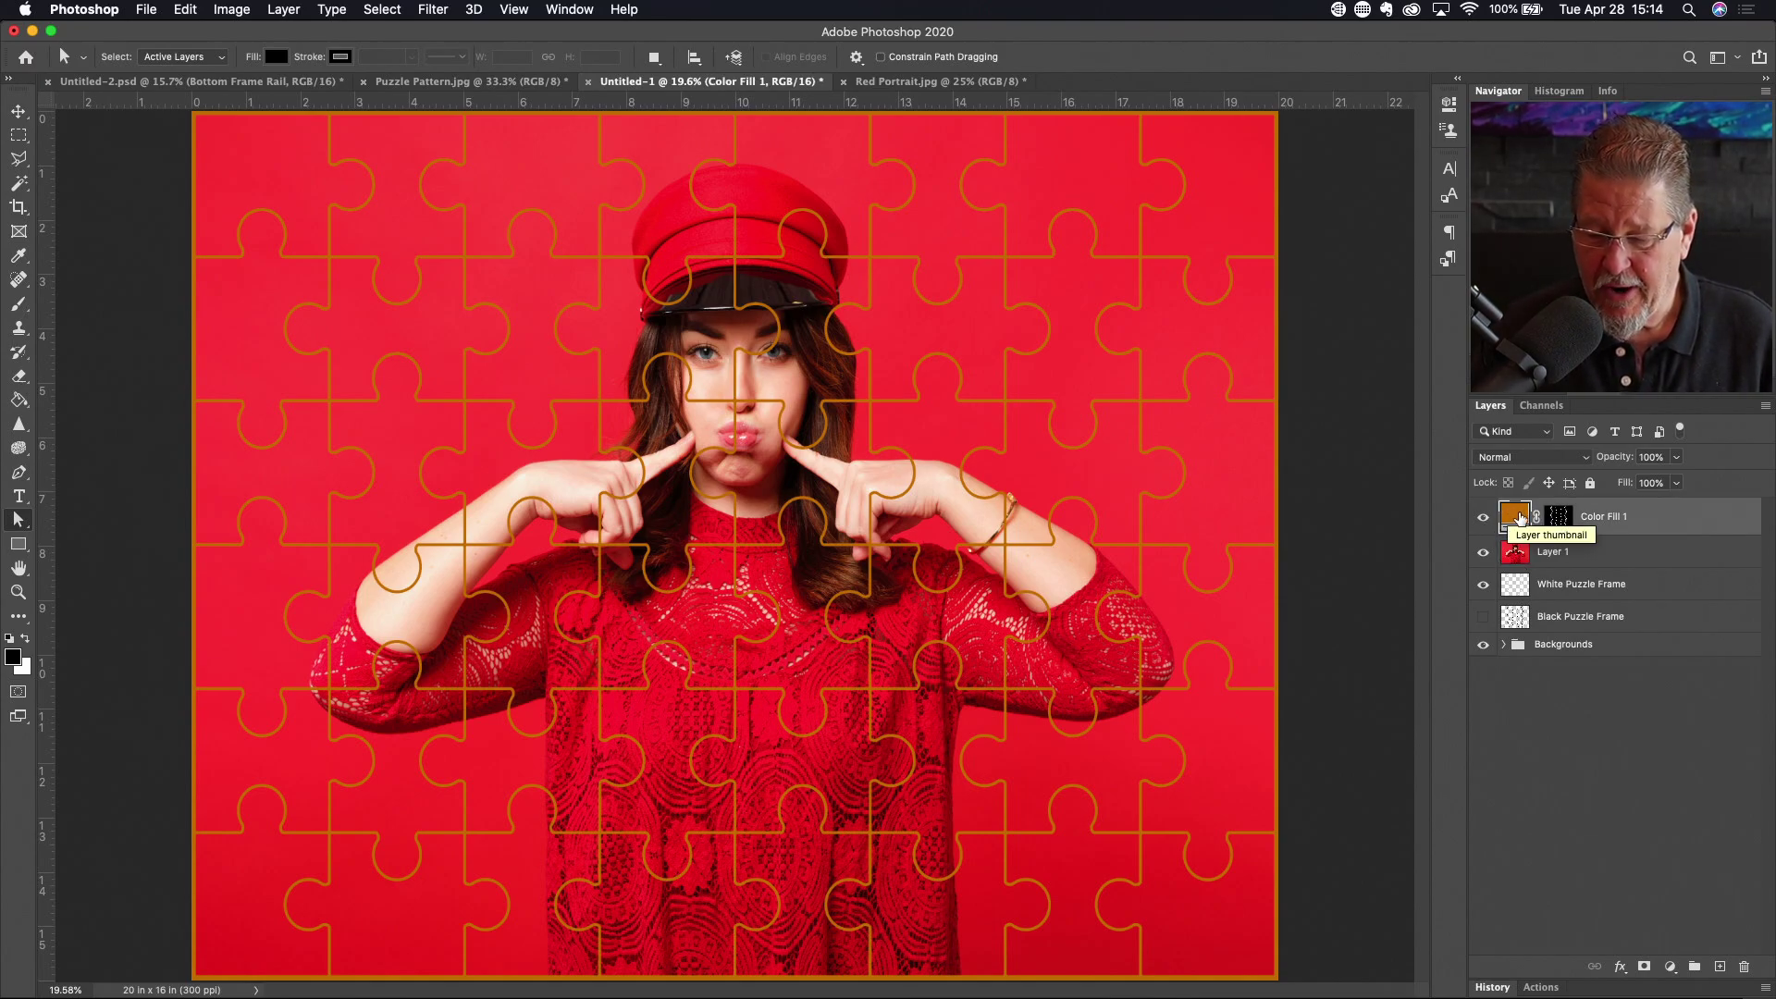
double_click(1513, 517)
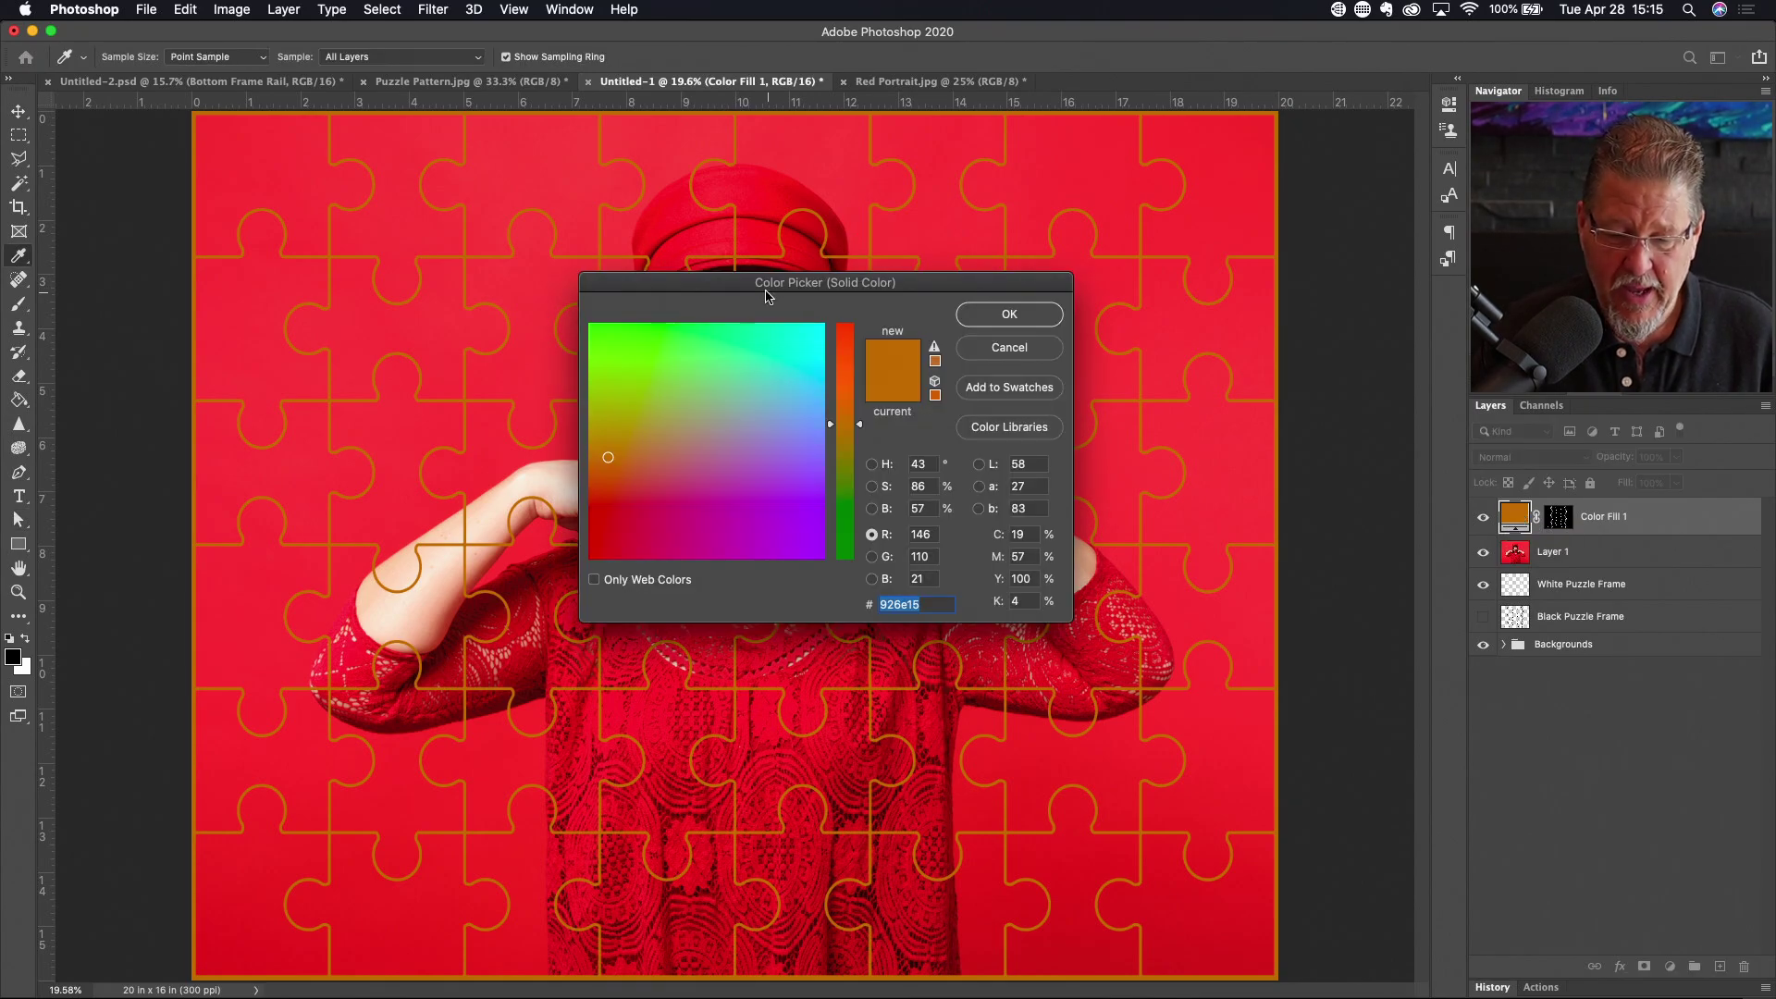
left_click_drag(746, 291, 1031, 201)
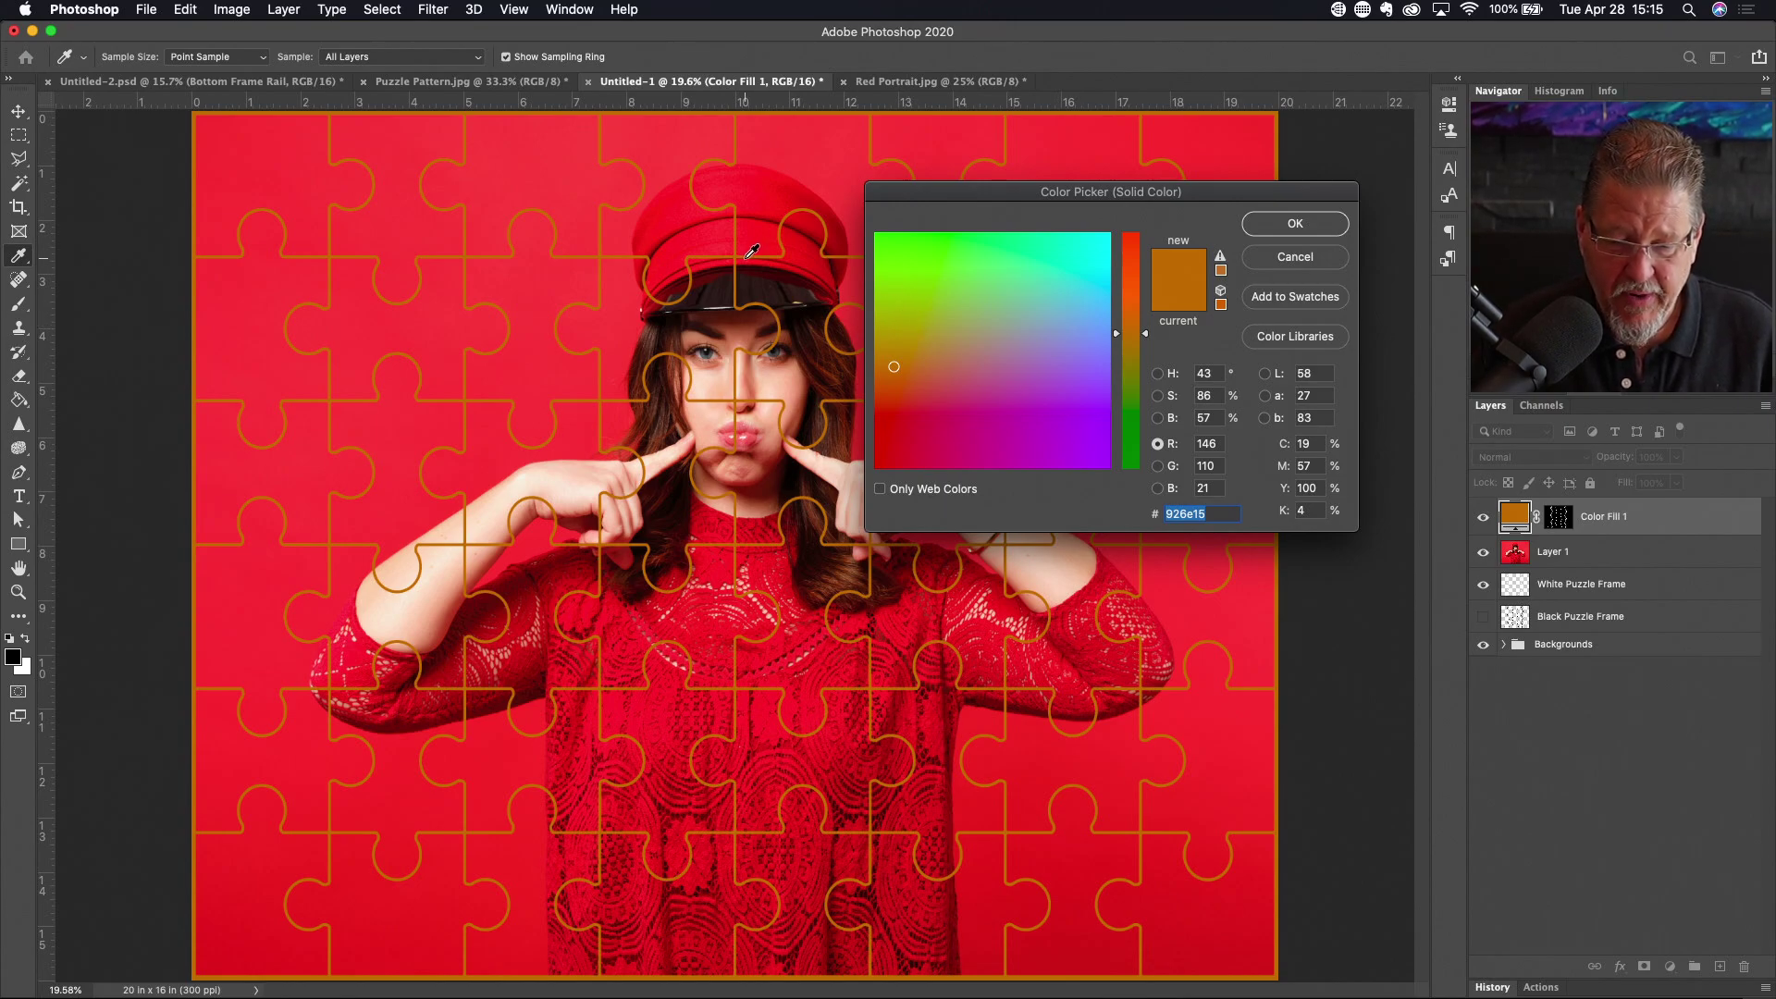
left_click(708, 384)
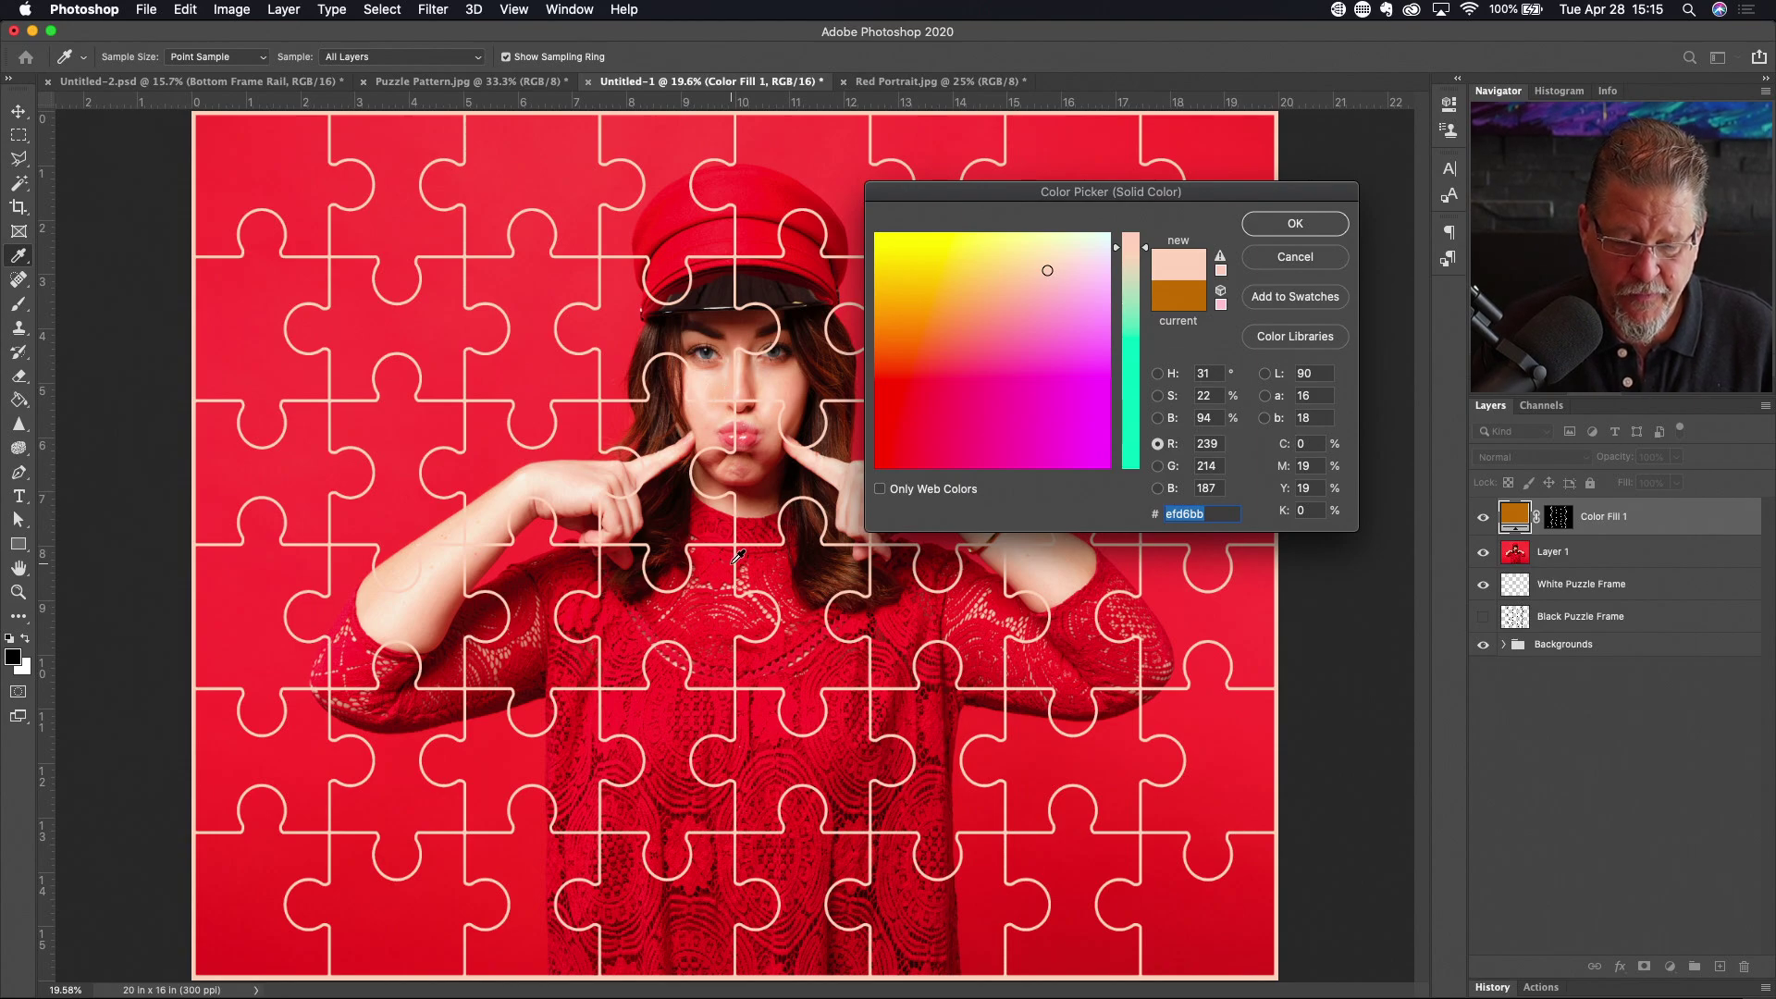
left_click(662, 415)
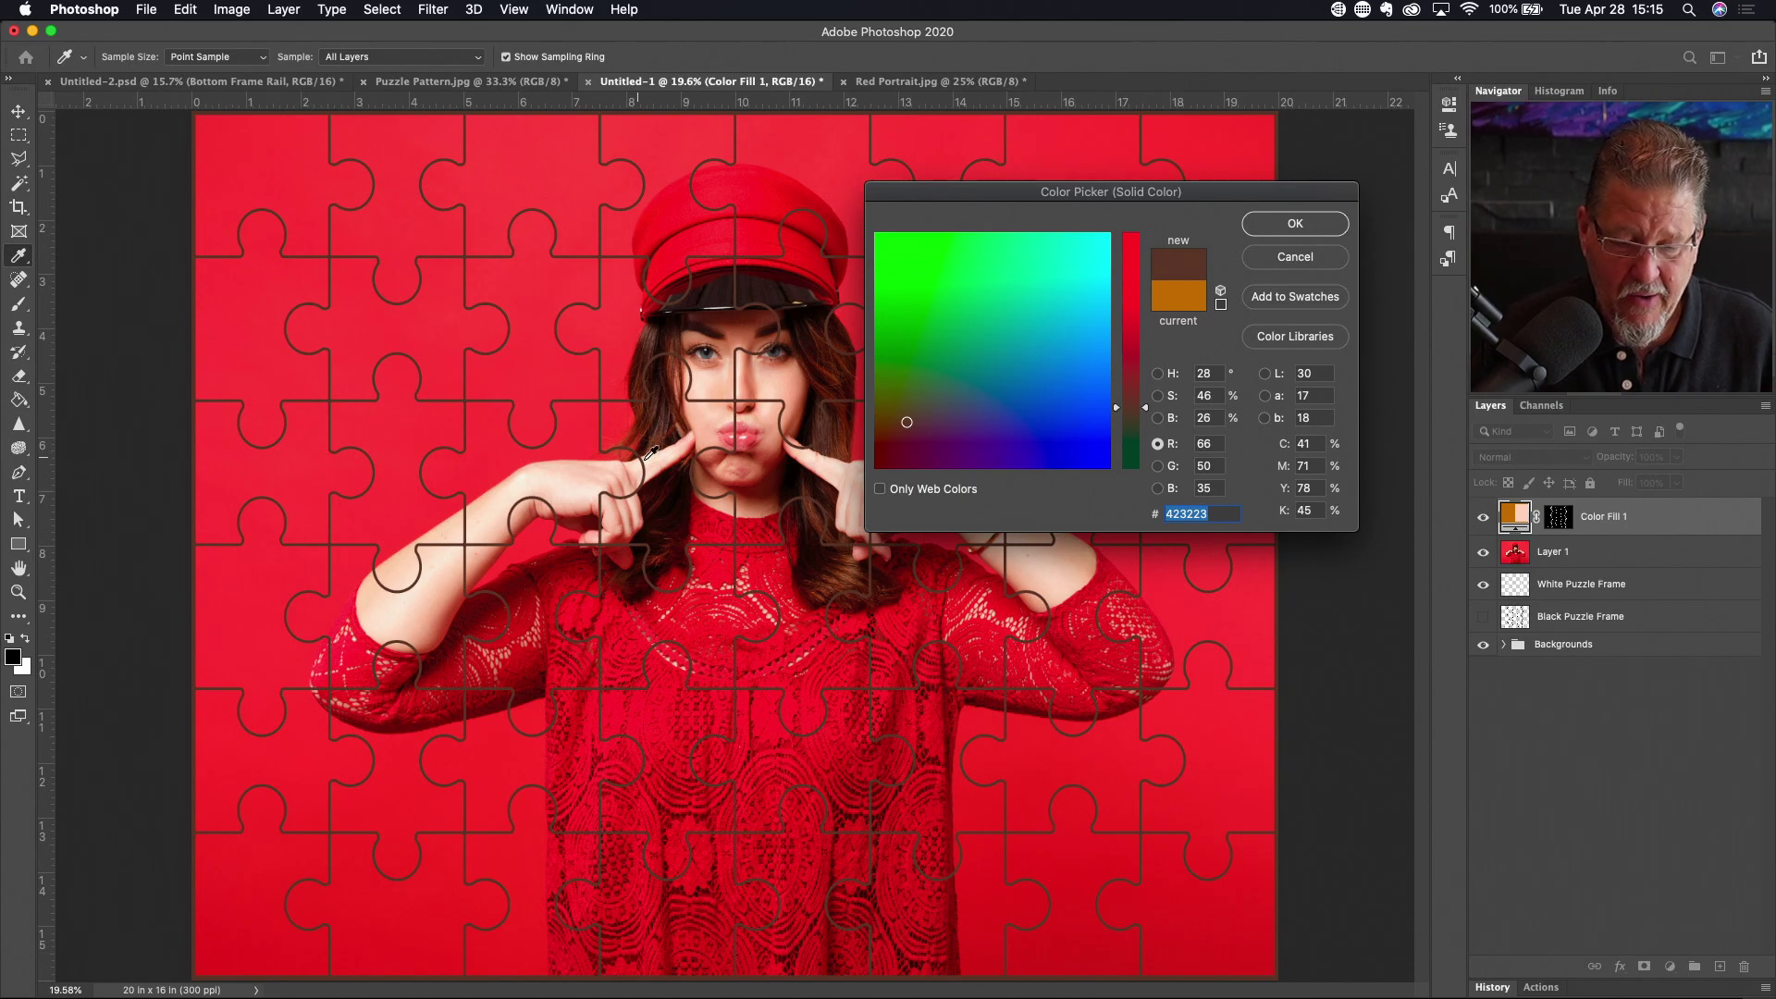
left_click(746, 427)
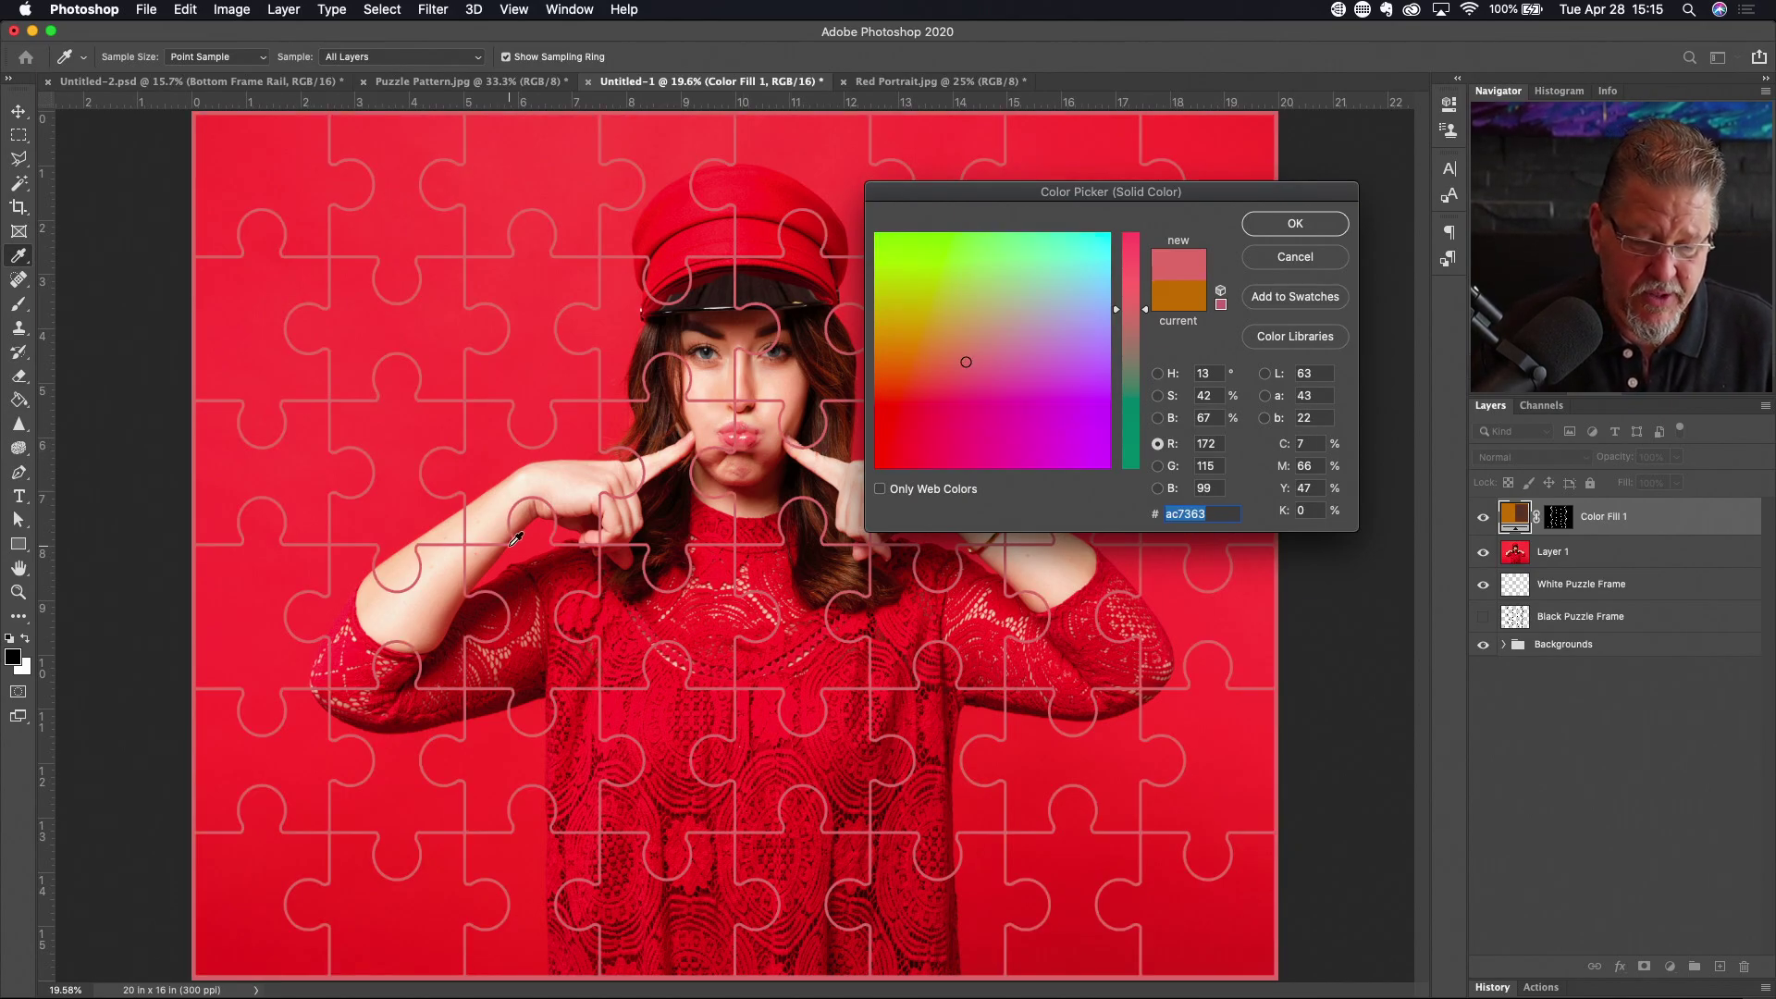
left_click(396, 617)
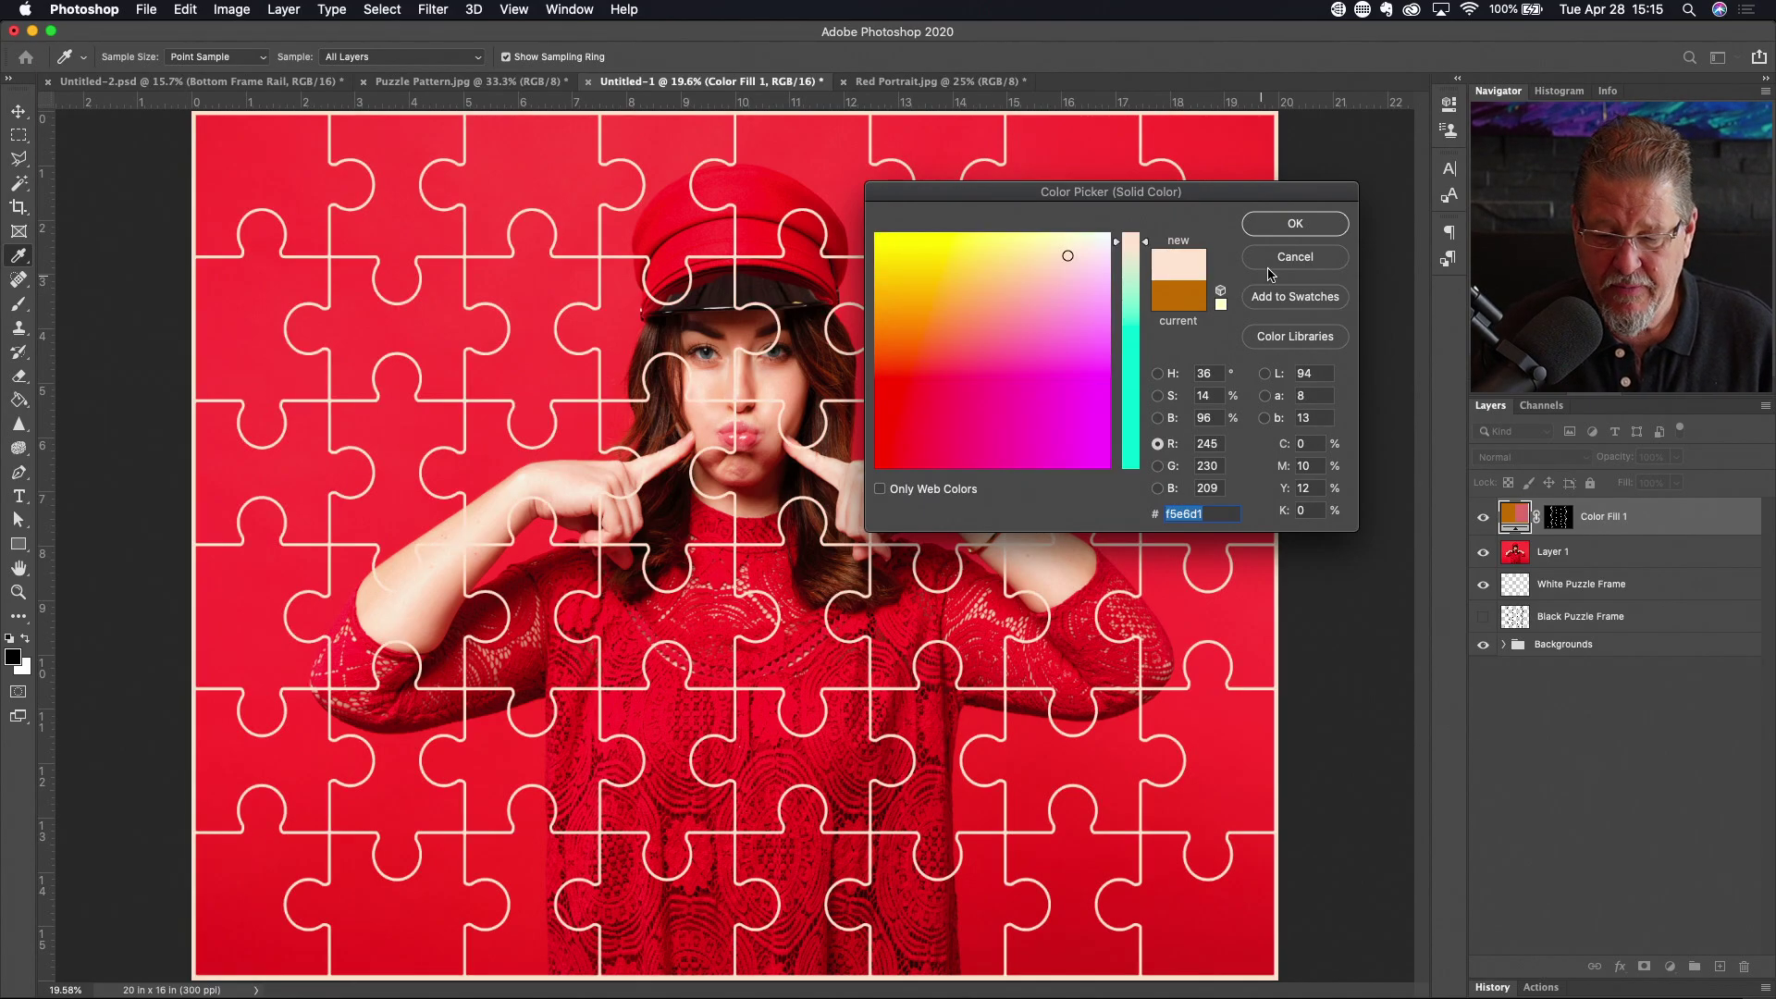
left_click(1280, 225)
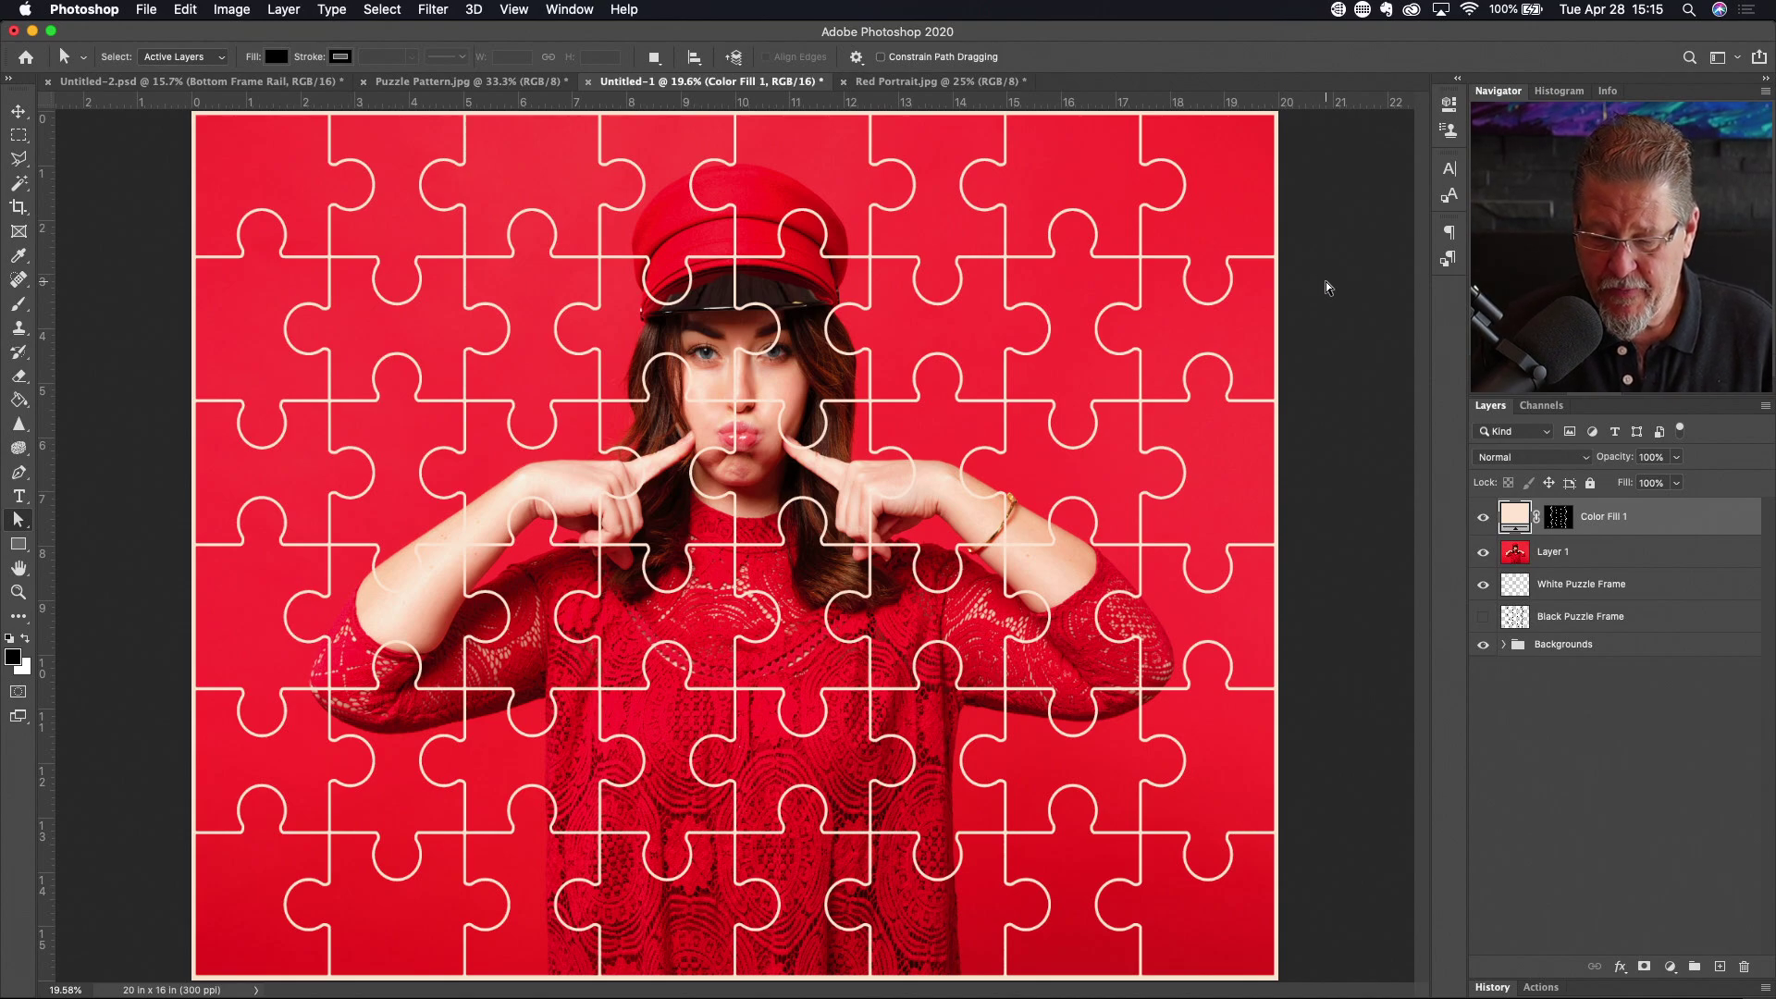
Place the portrait beneath the White Puzzle Frame with the color fill hidden, and beneath the shown Black Puzzle Frame with the white one hidden
left_click(1482, 516)
left_click_drag(1554, 555, 1565, 596)
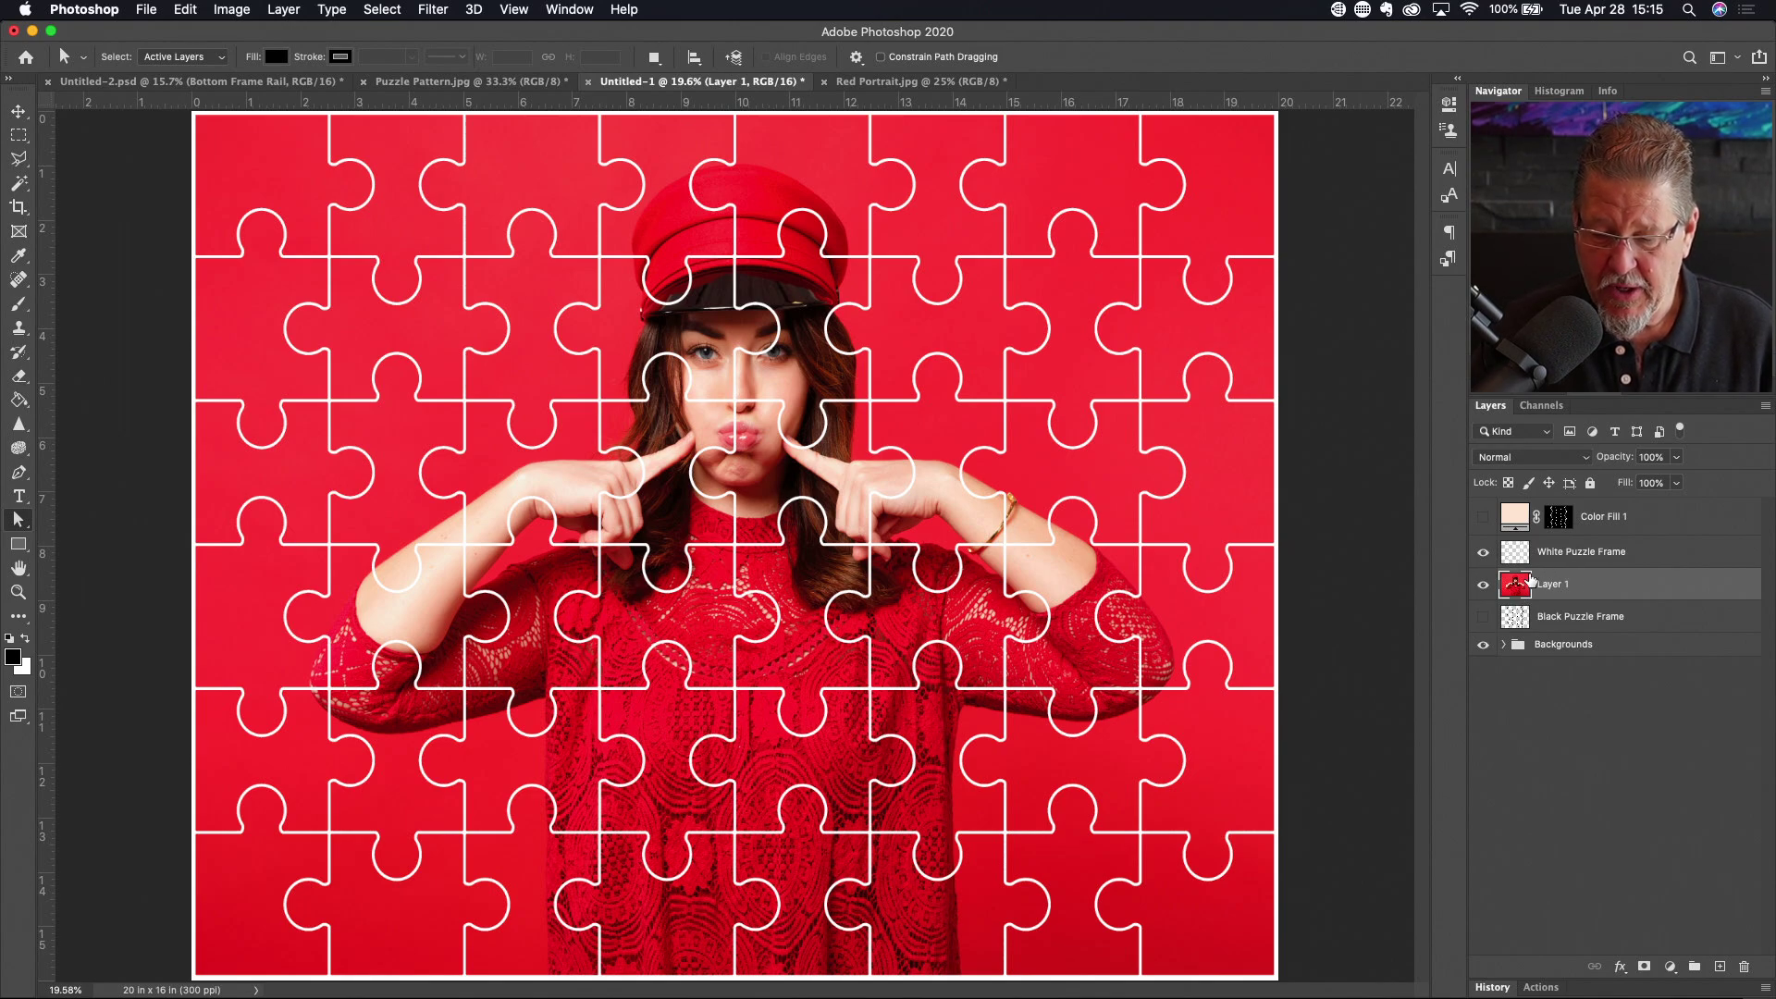
left_click(1481, 553)
left_click(1483, 616)
left_click_drag(1554, 594, 1559, 629)
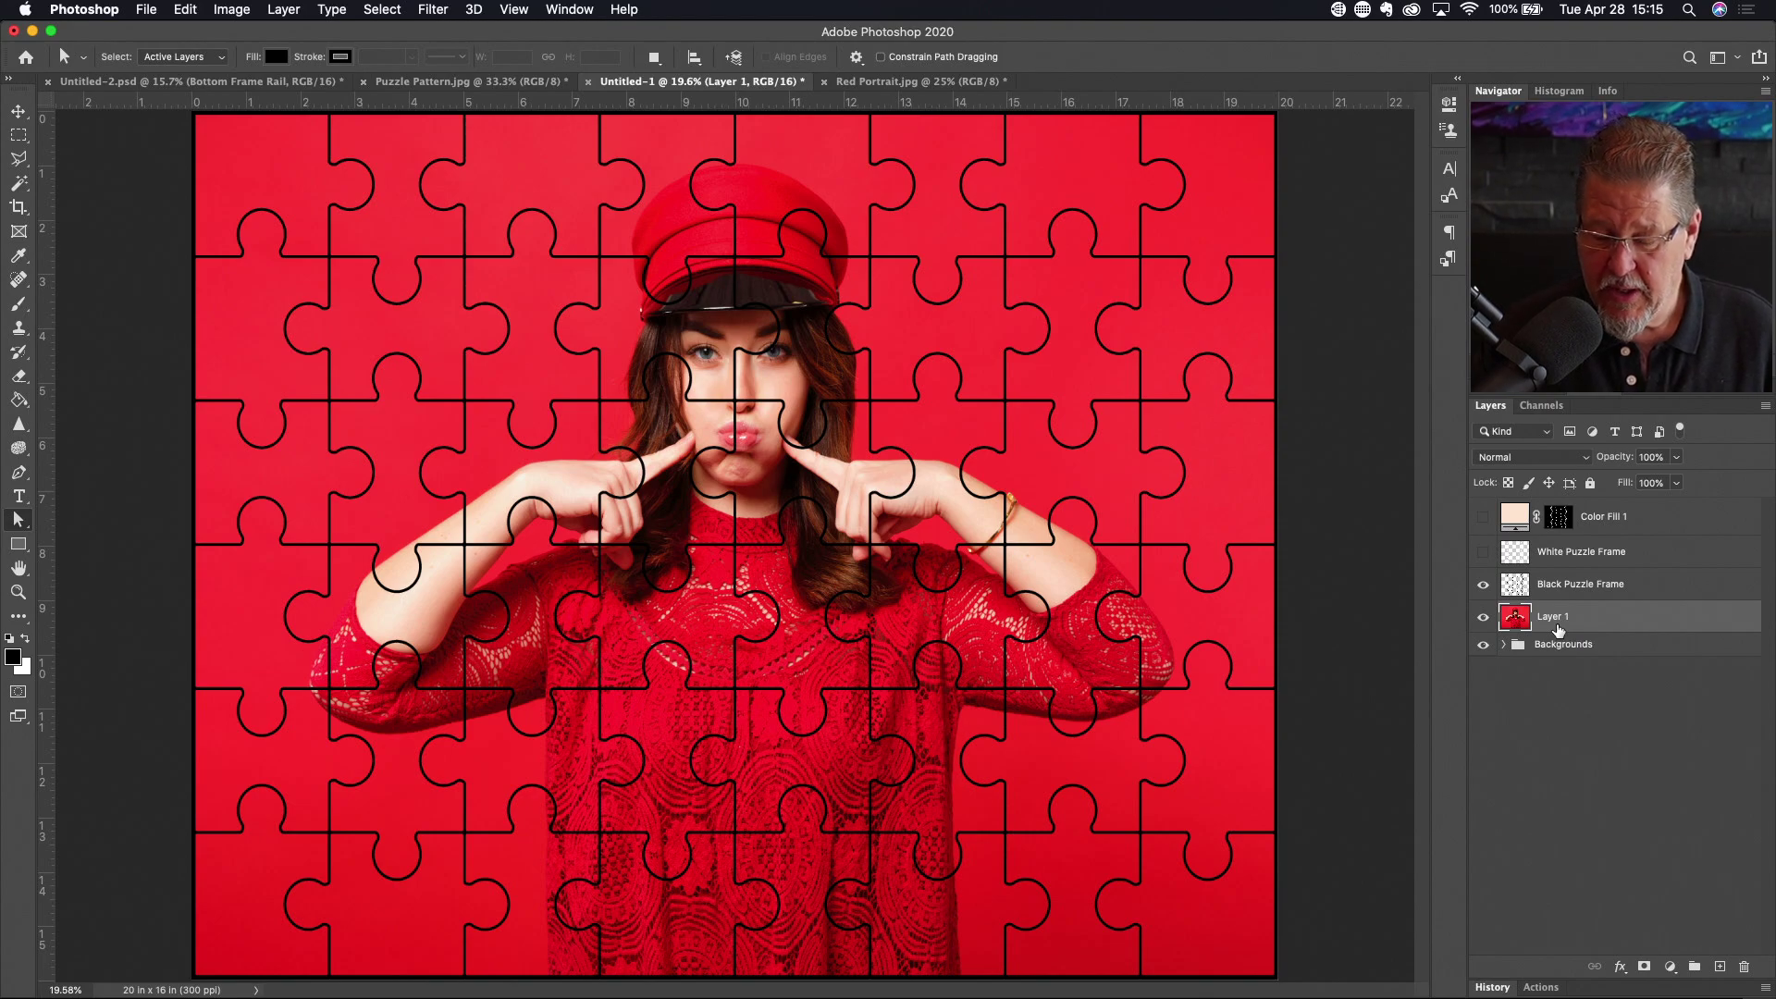
Move the portrait layer above the Black Puzzle Frame and clip it to that frame with a clipping mask
left_click_drag(1557, 620, 1570, 572)
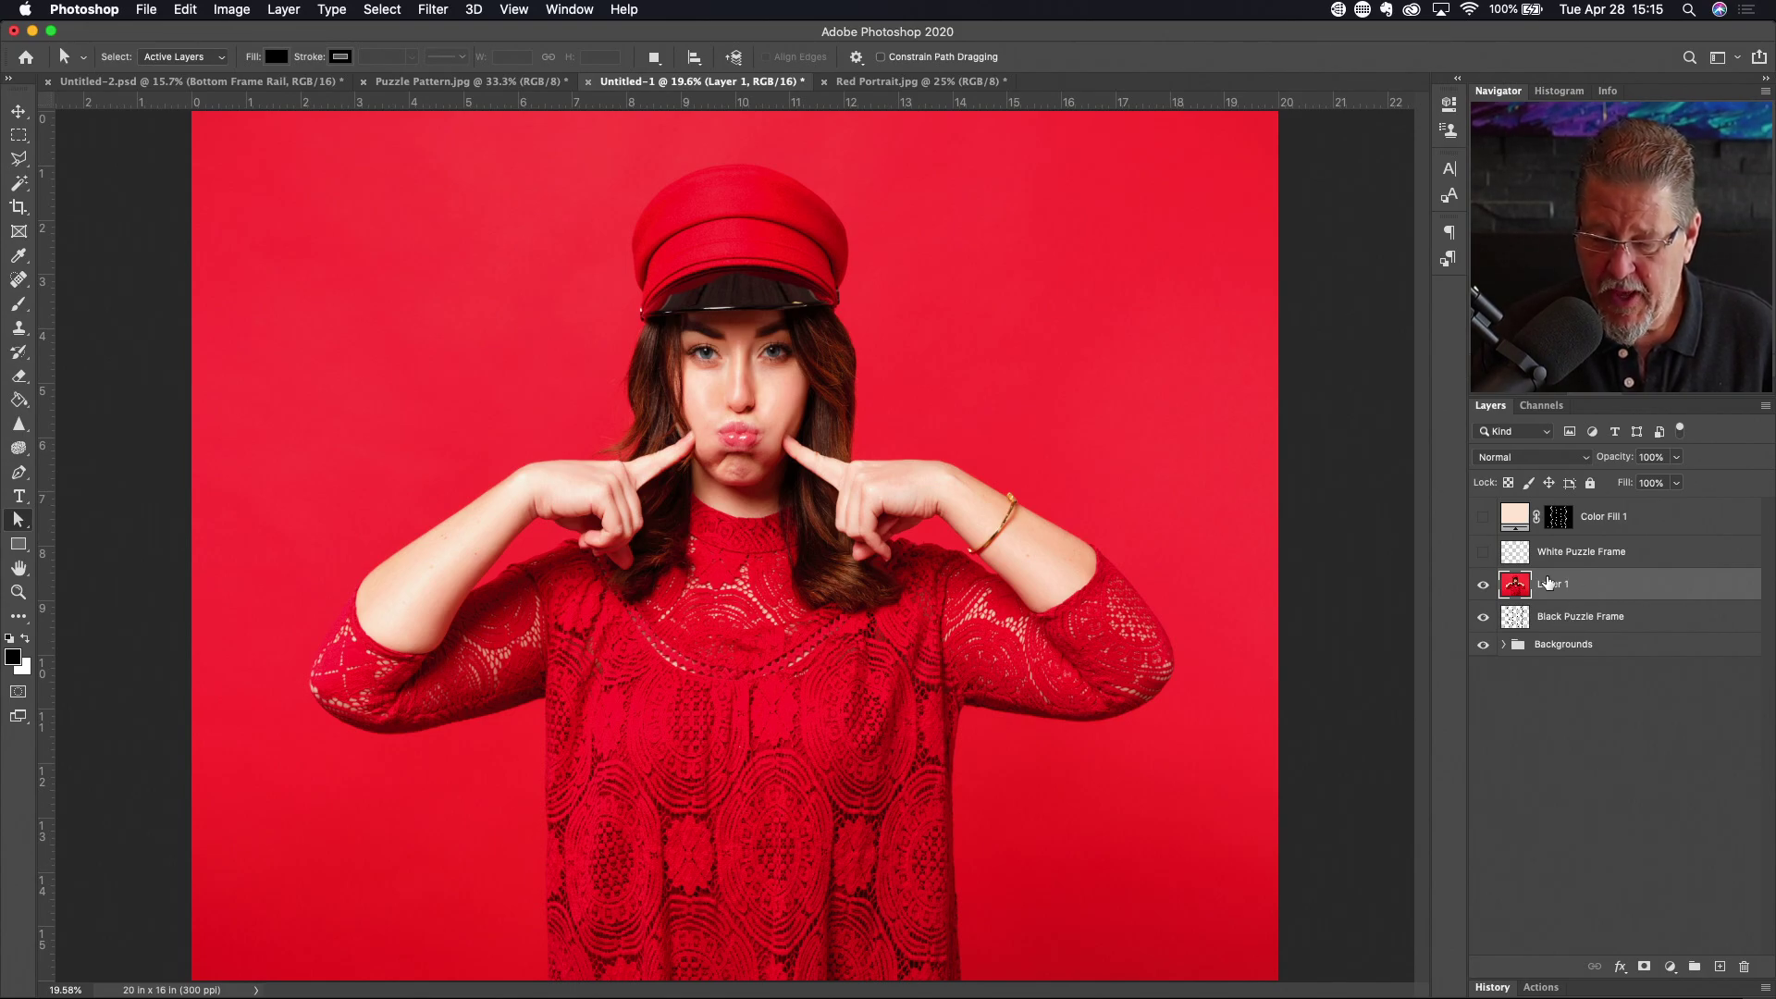
right_click(1550, 590)
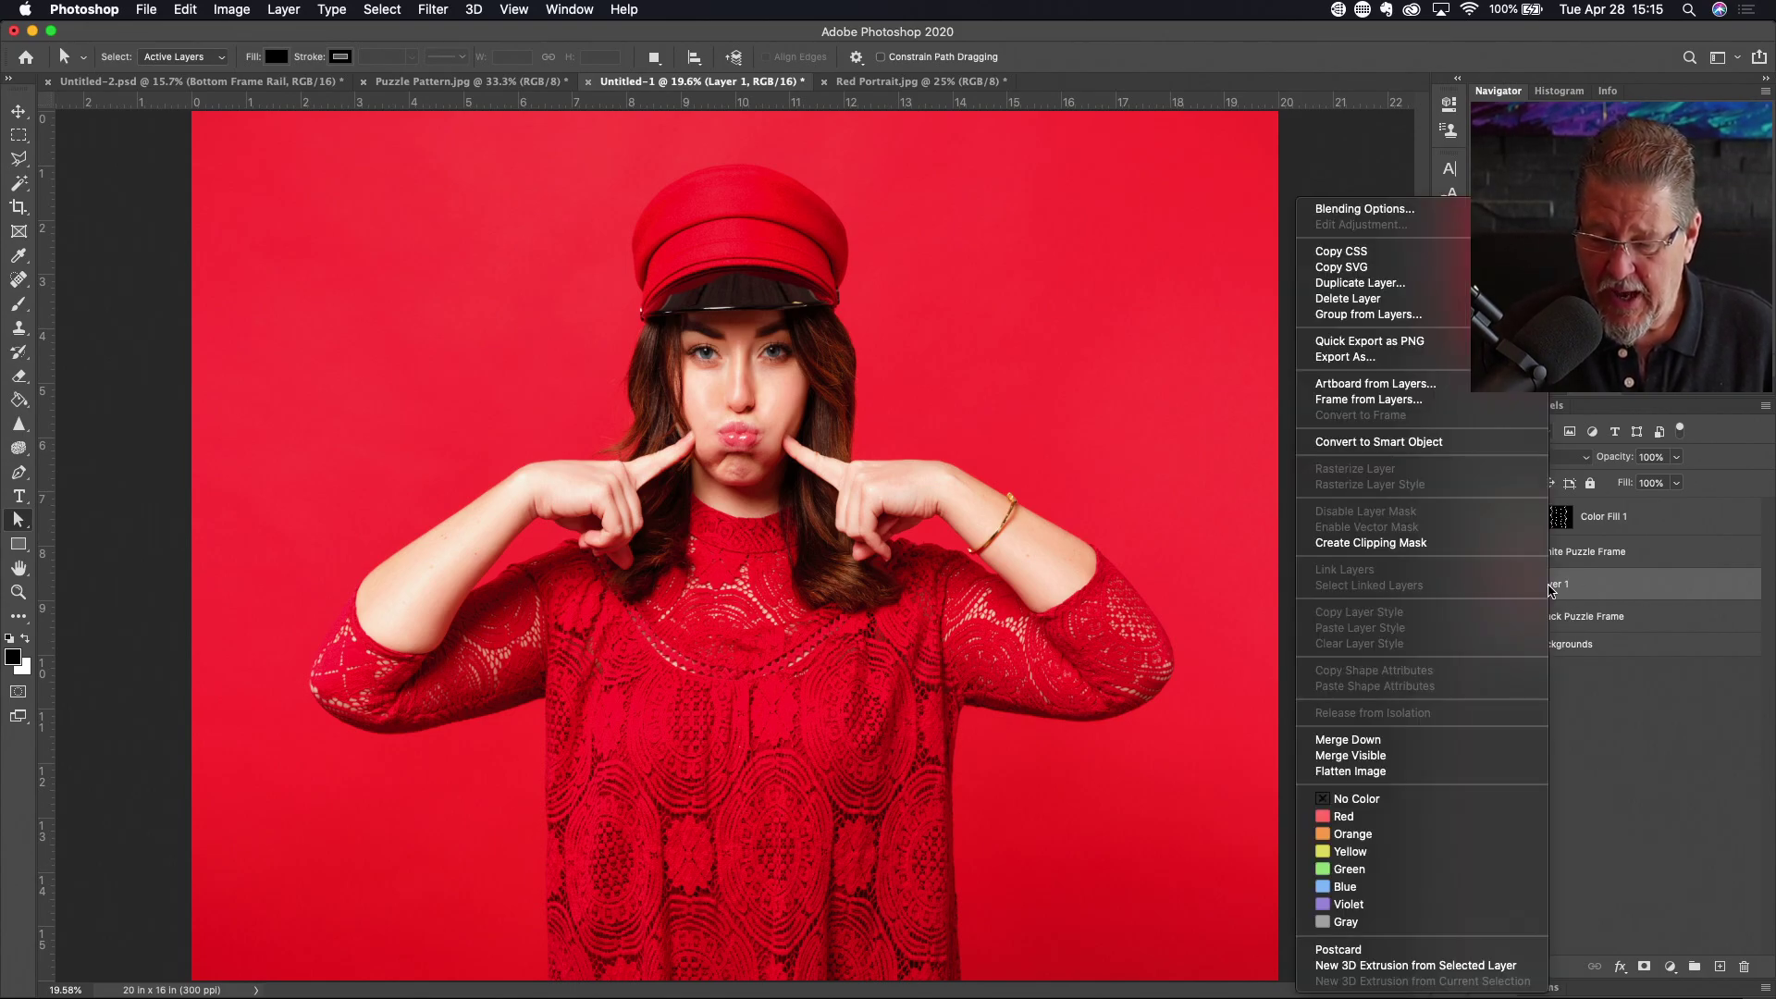
left_click(1448, 545)
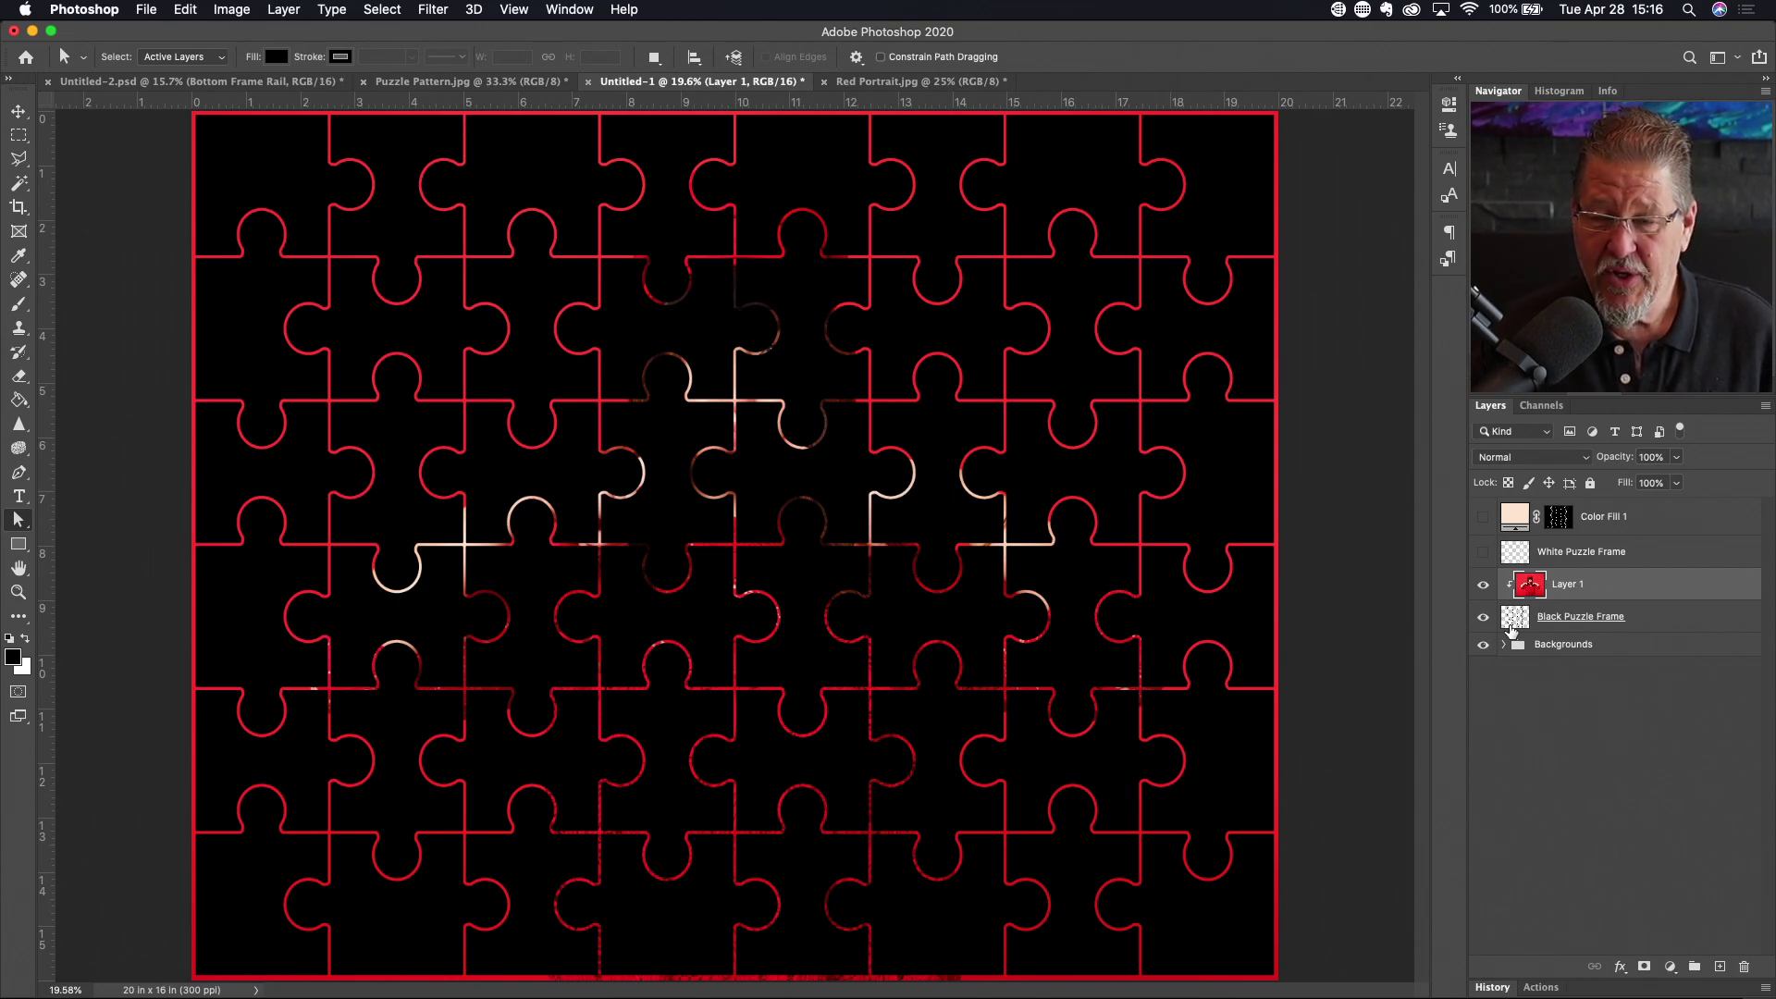
Release the portrait layer's clipping mask and move the portrait directly beneath the Black Puzzle Frame layer
right_click(1582, 595)
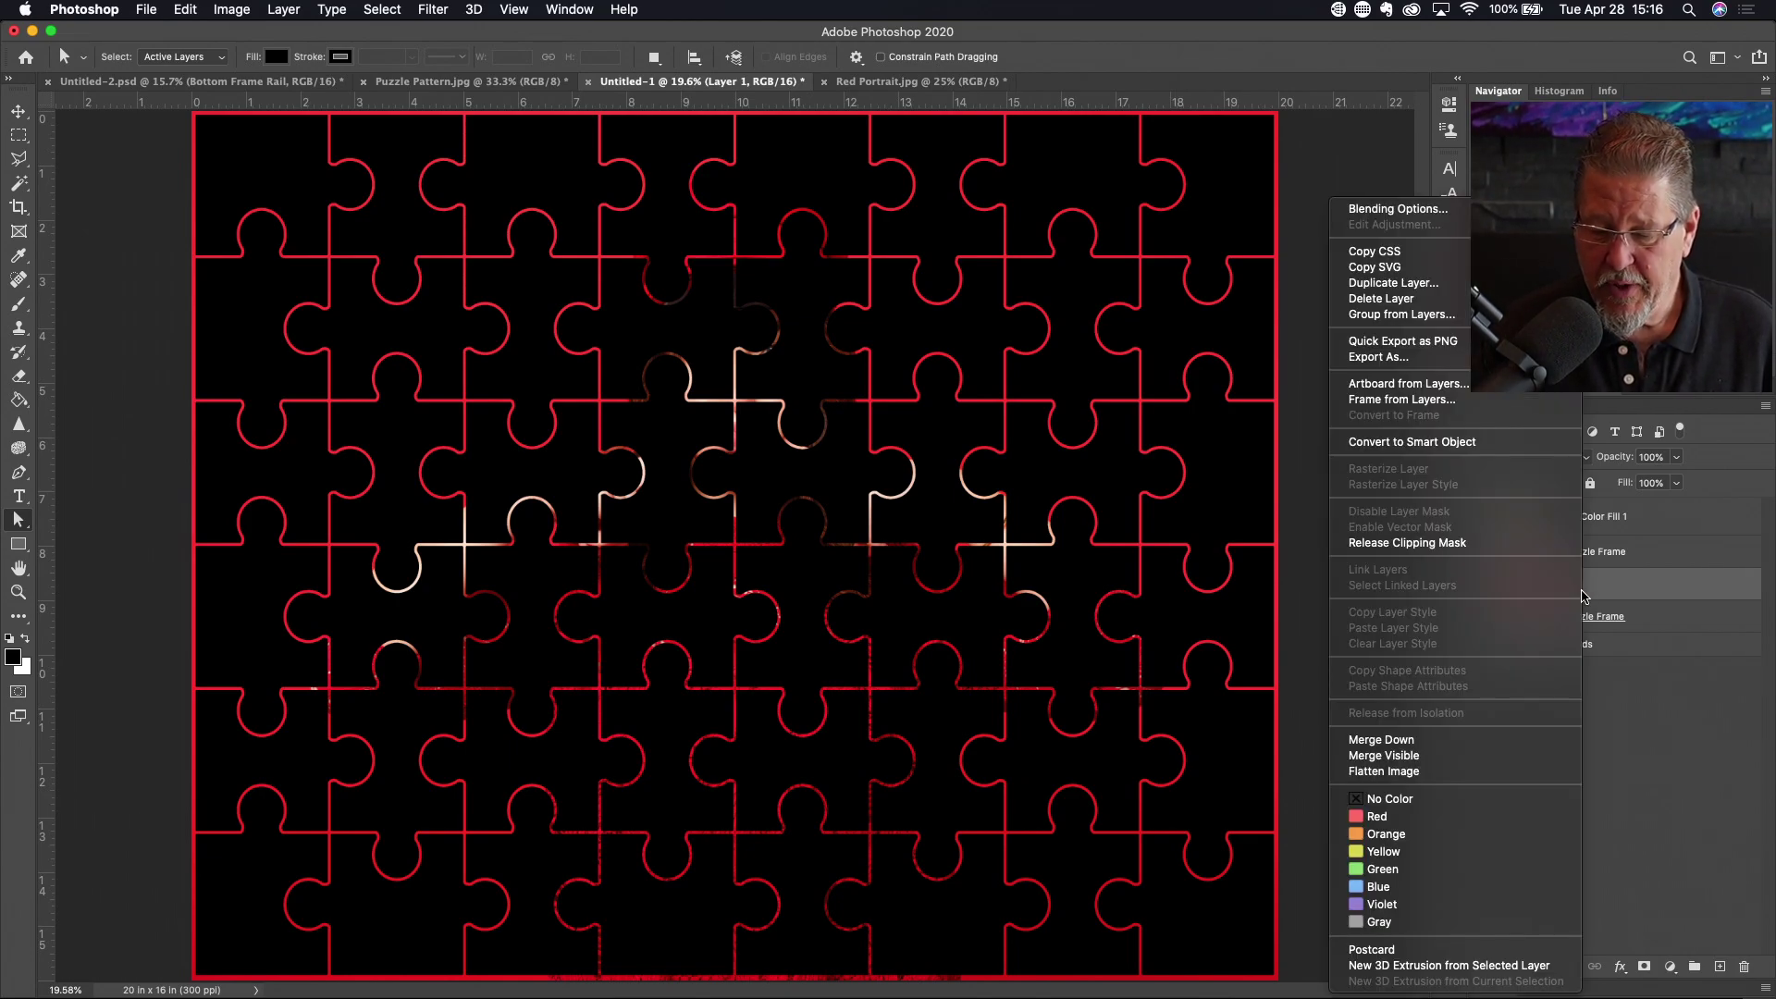
left_click(1487, 549)
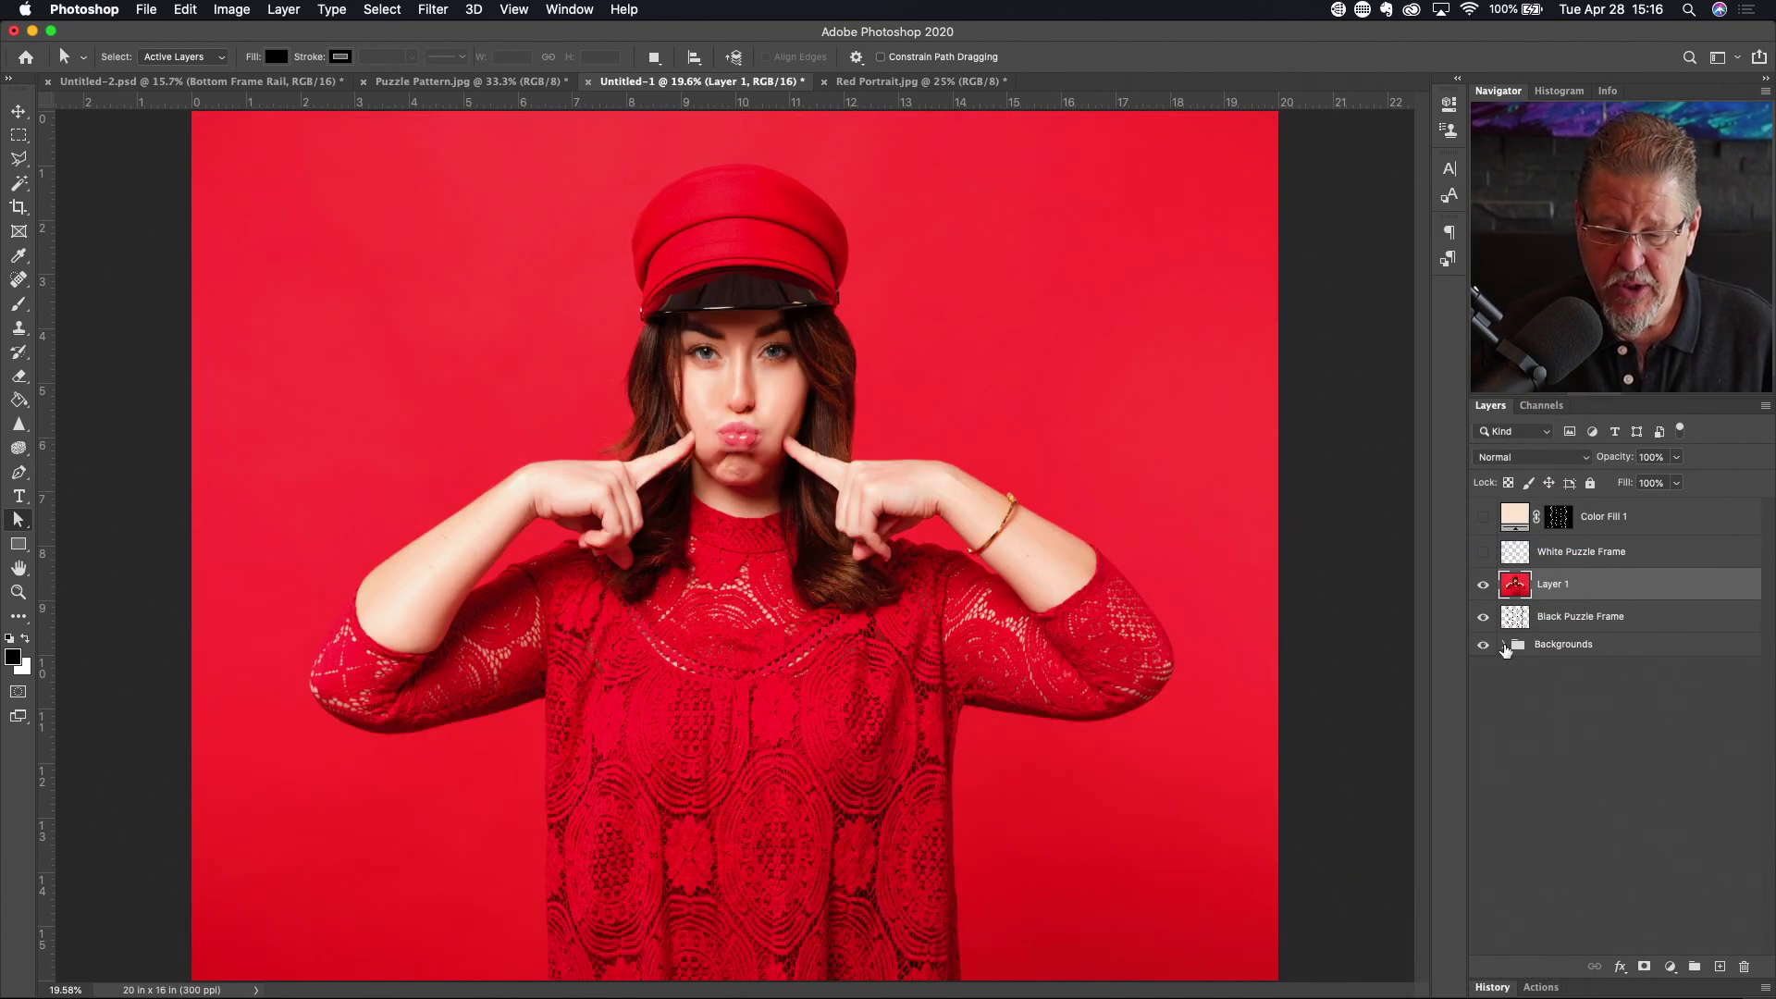
left_click_drag(1565, 590, 1568, 628)
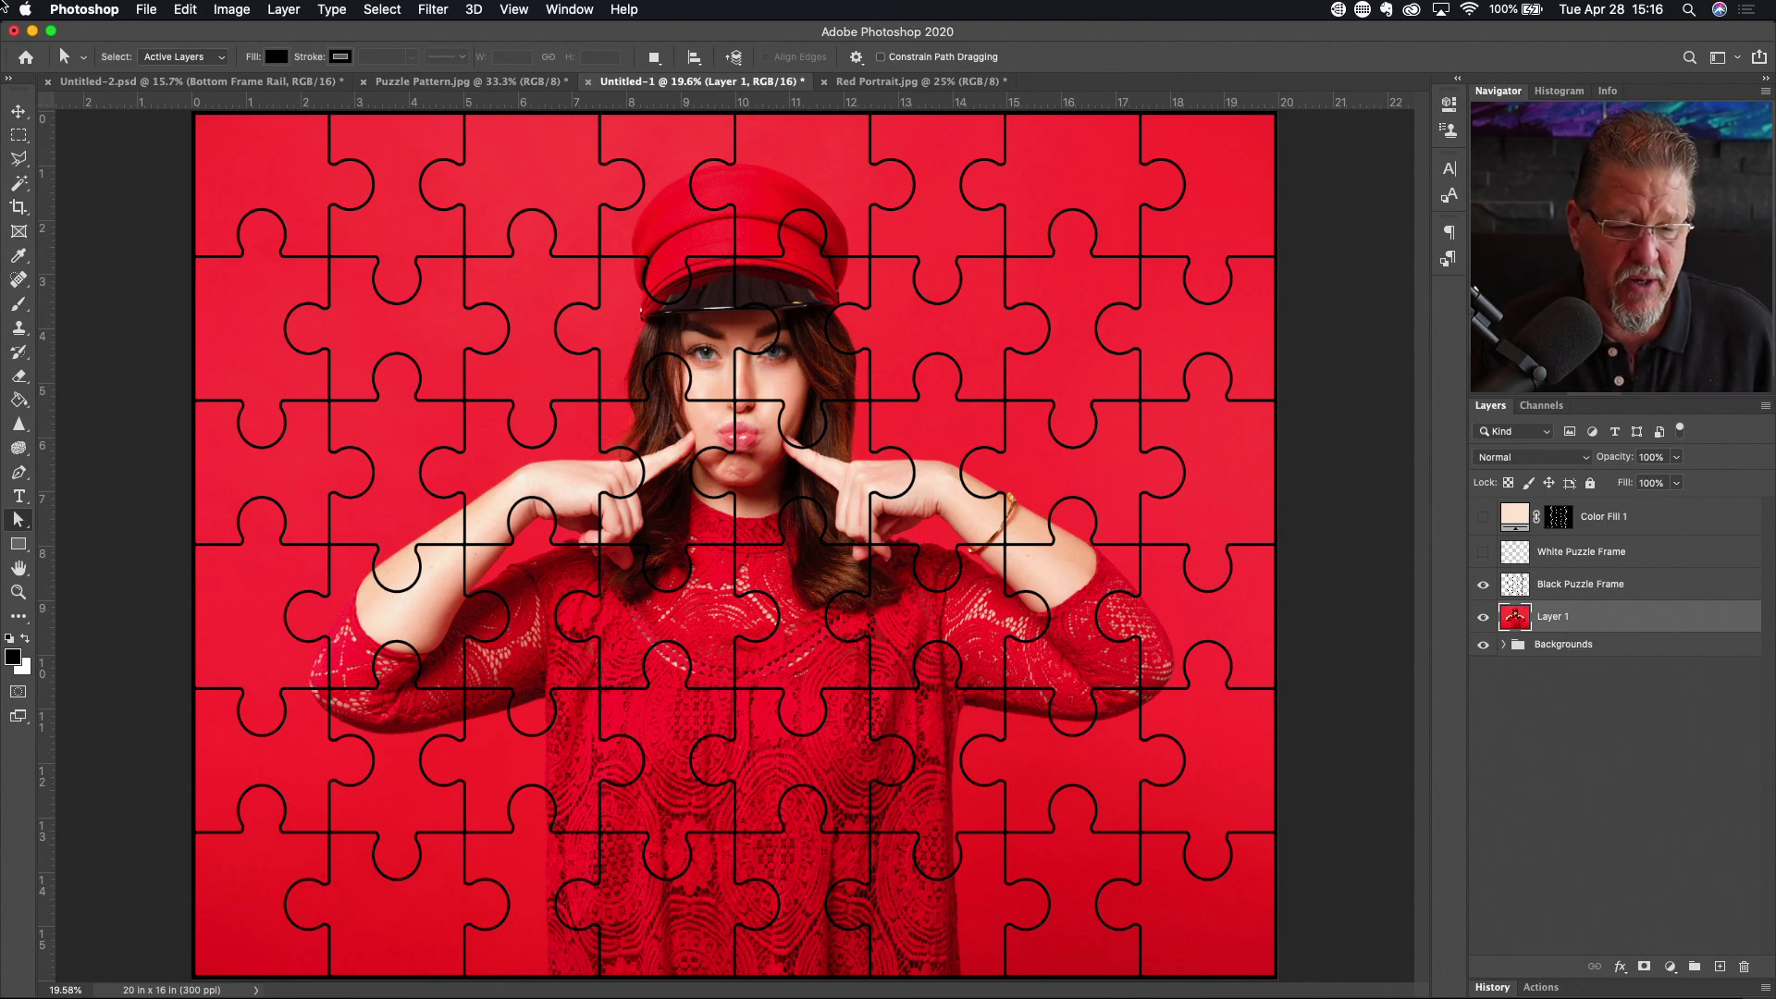
Save the document on the computer in the home folder as Puzzle Example 01.psd, keeping layers and maximized compatibility
left_click(145, 9)
left_click(166, 219)
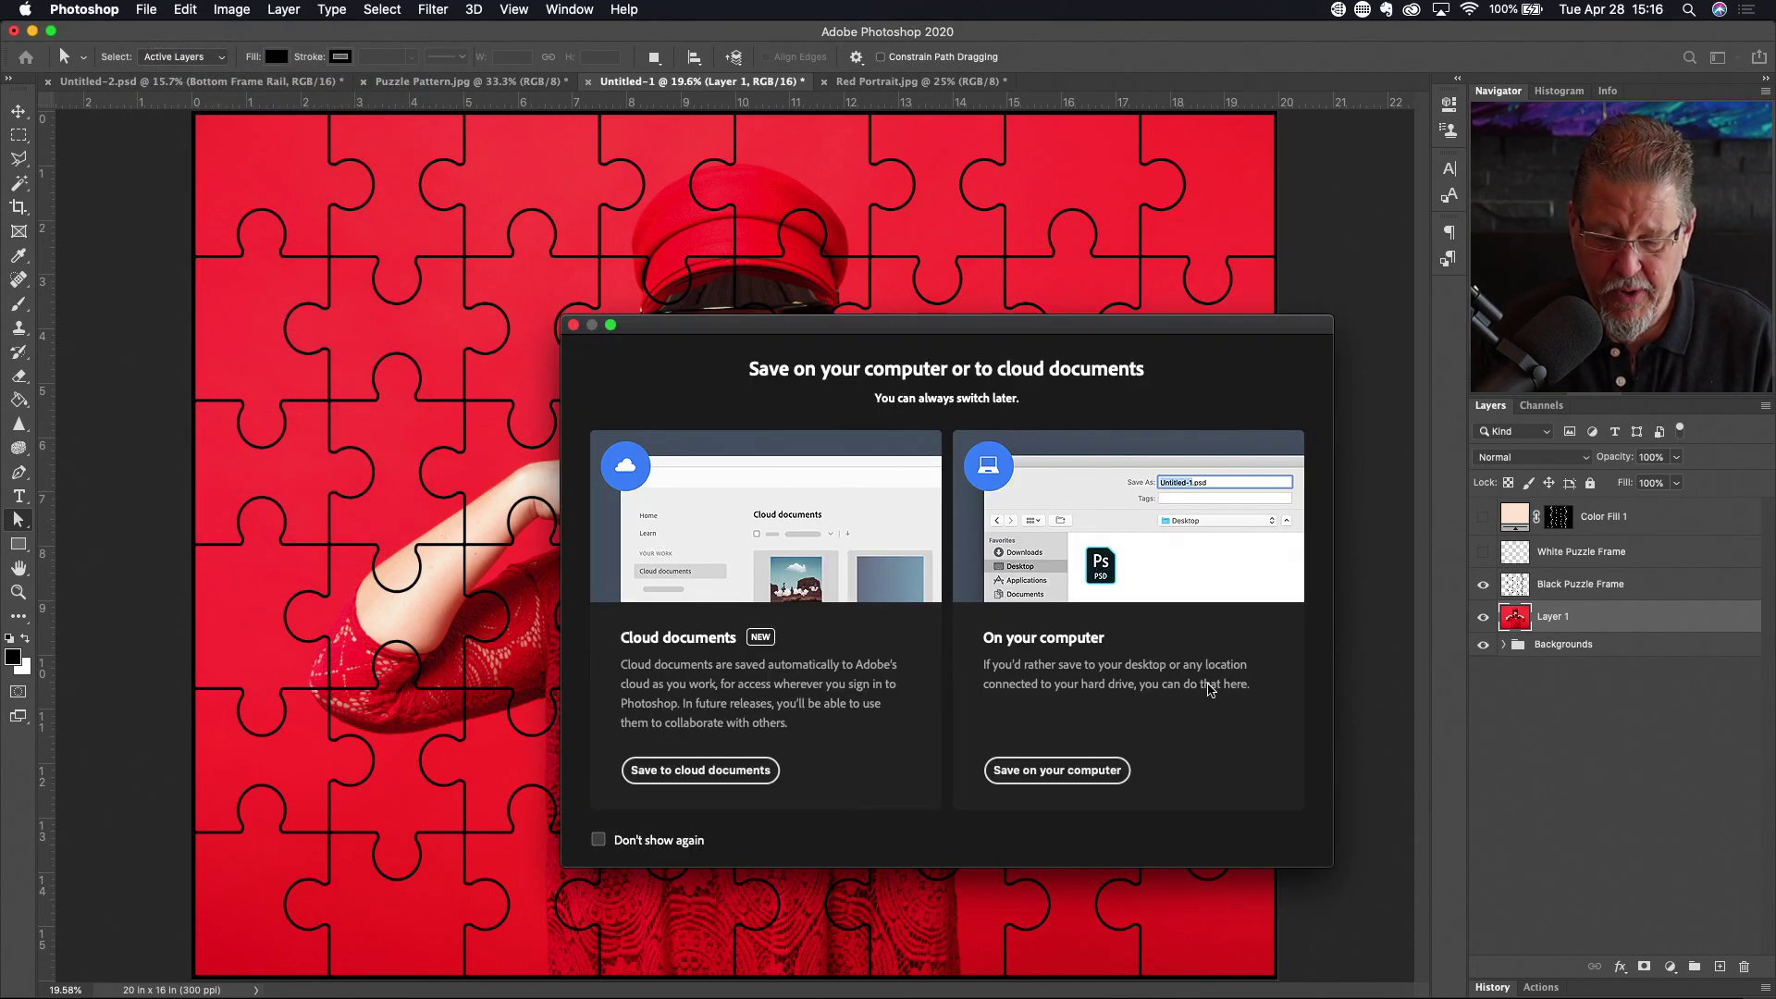
left_click(1071, 775)
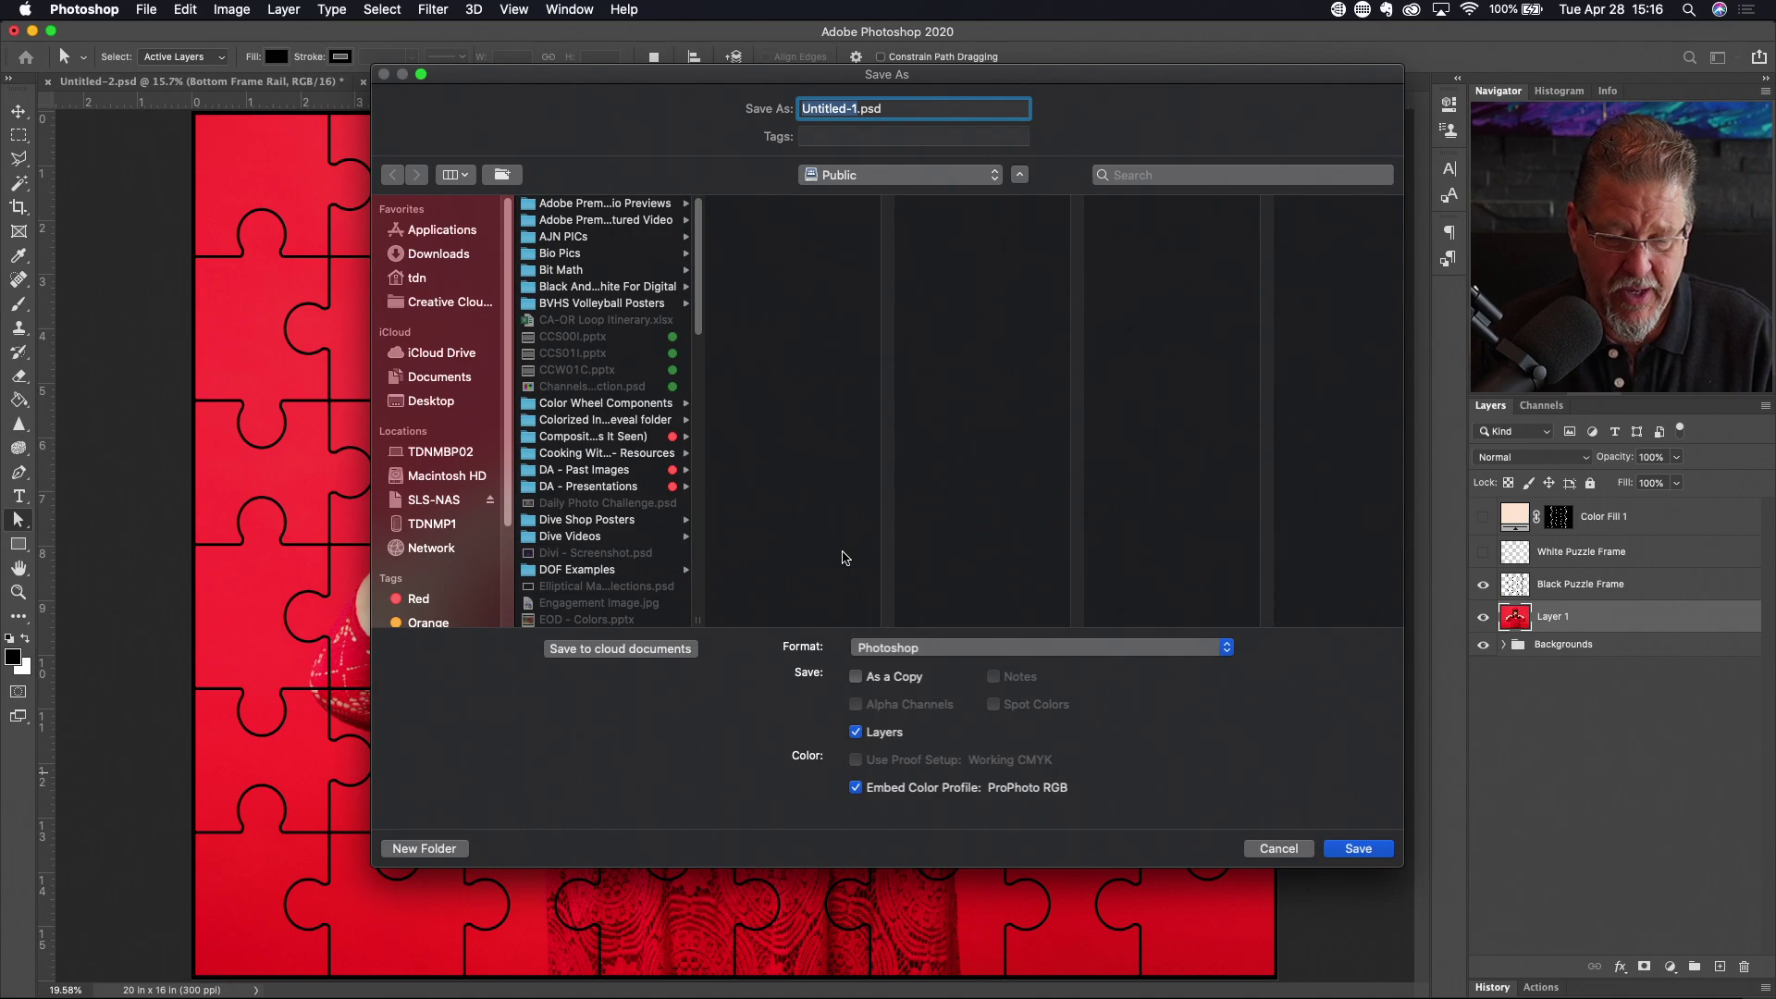
left_click(416, 288)
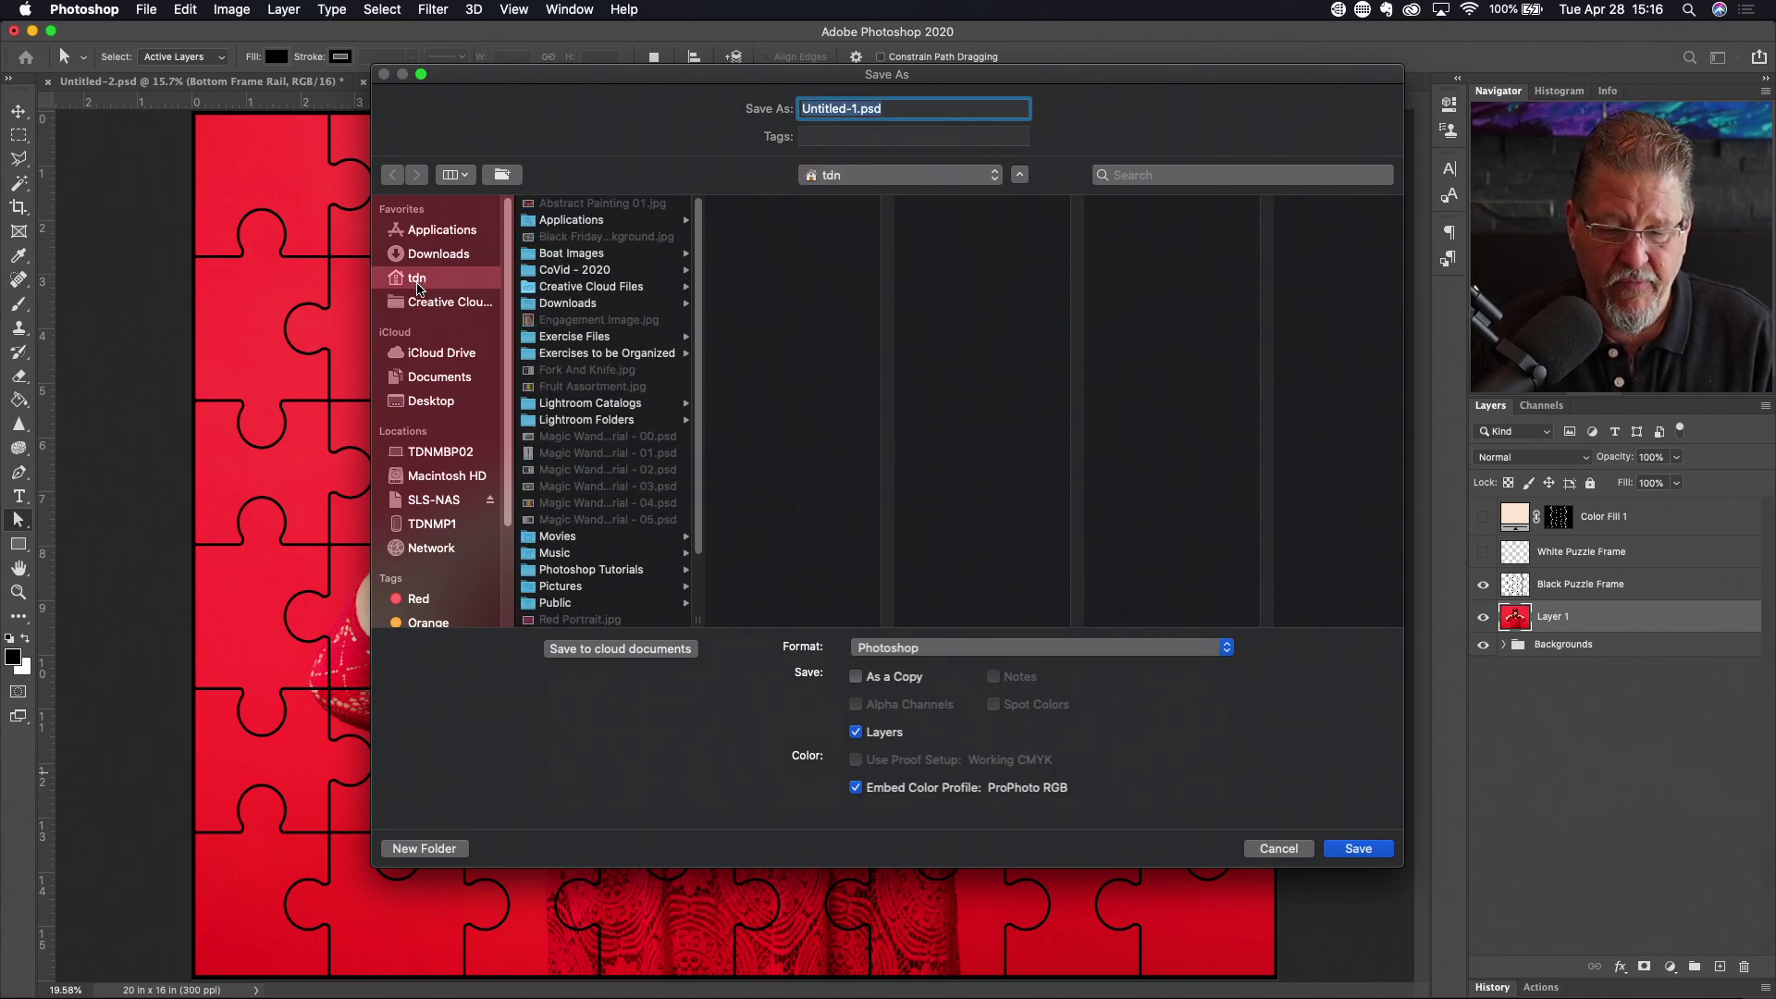
left_click(858, 109)
left_click_drag(858, 109, 802, 109)
type("Puzzle Ex")
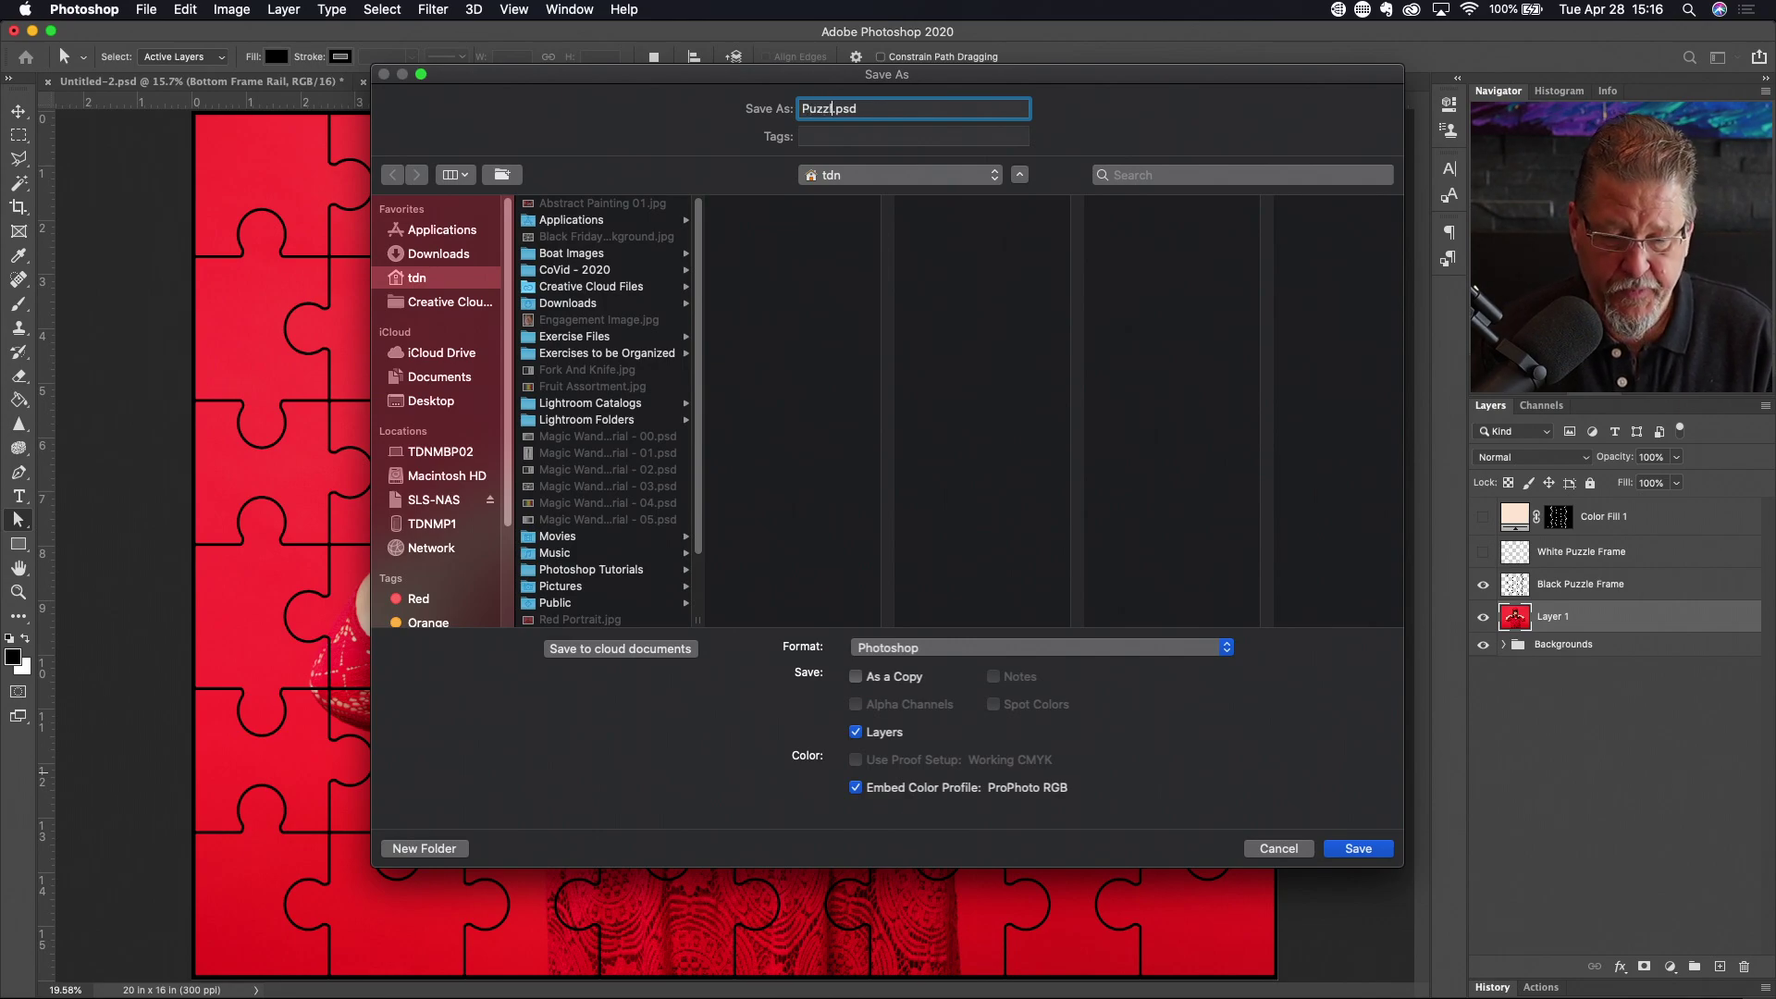
type("ample 01")
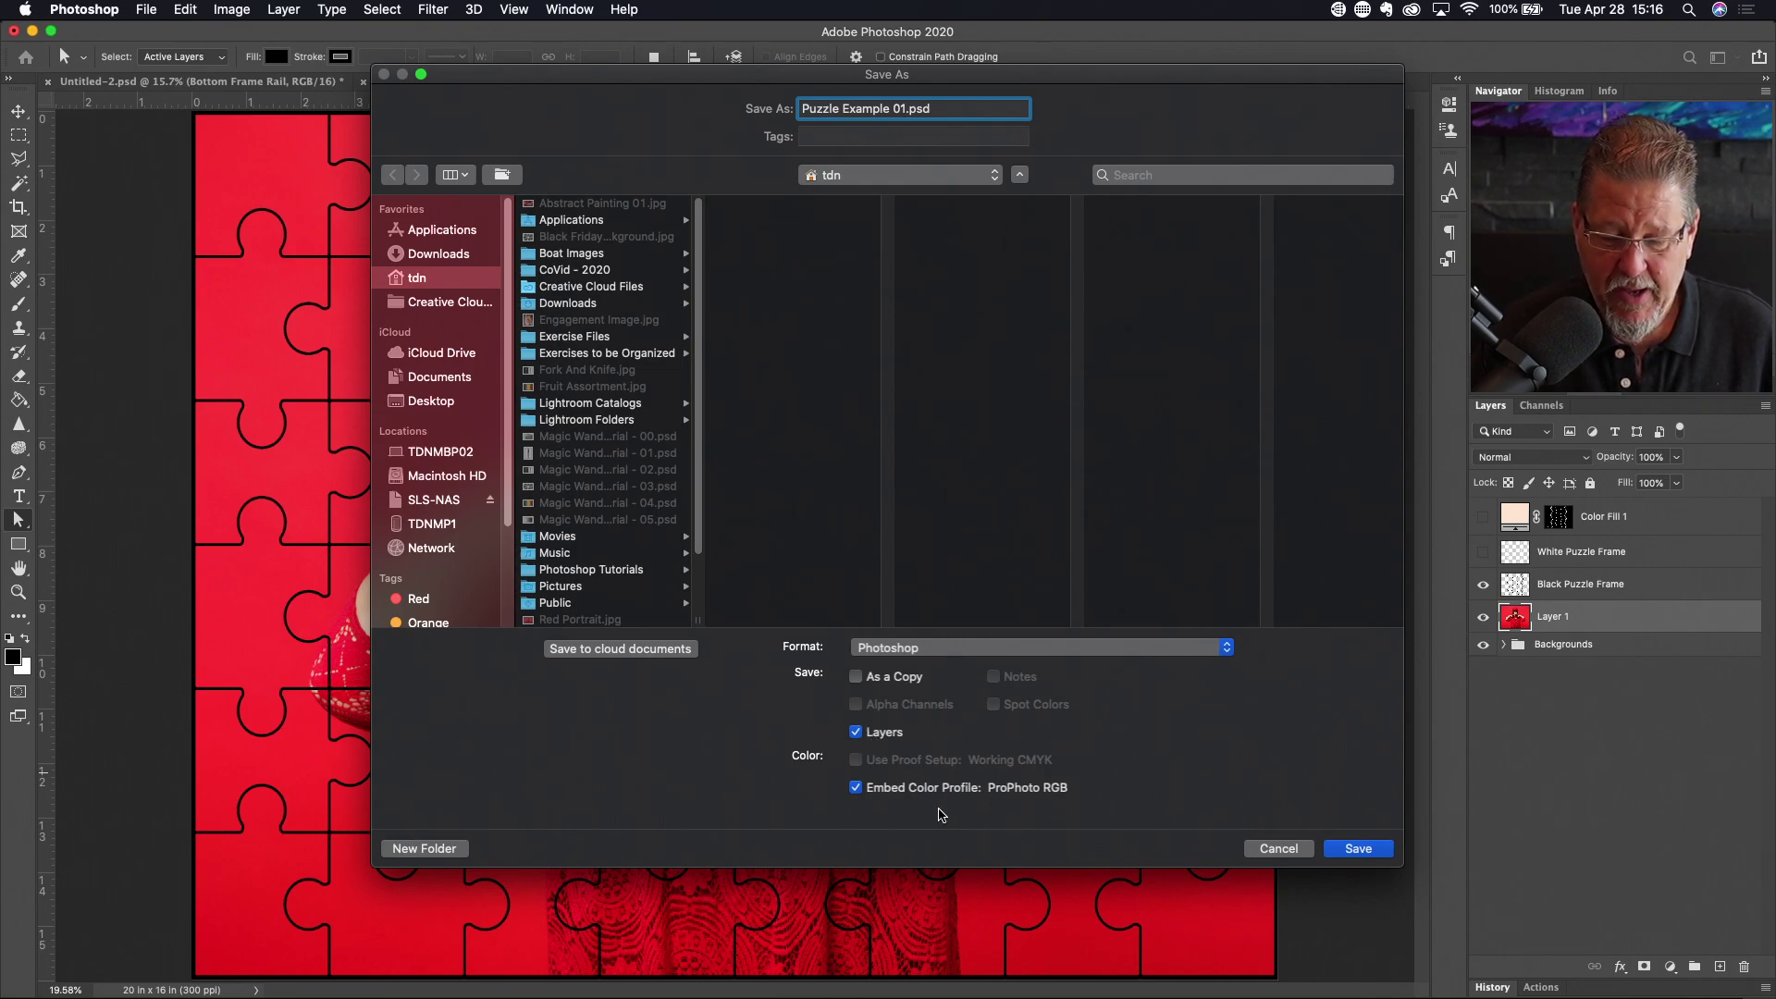
left_click(1357, 849)
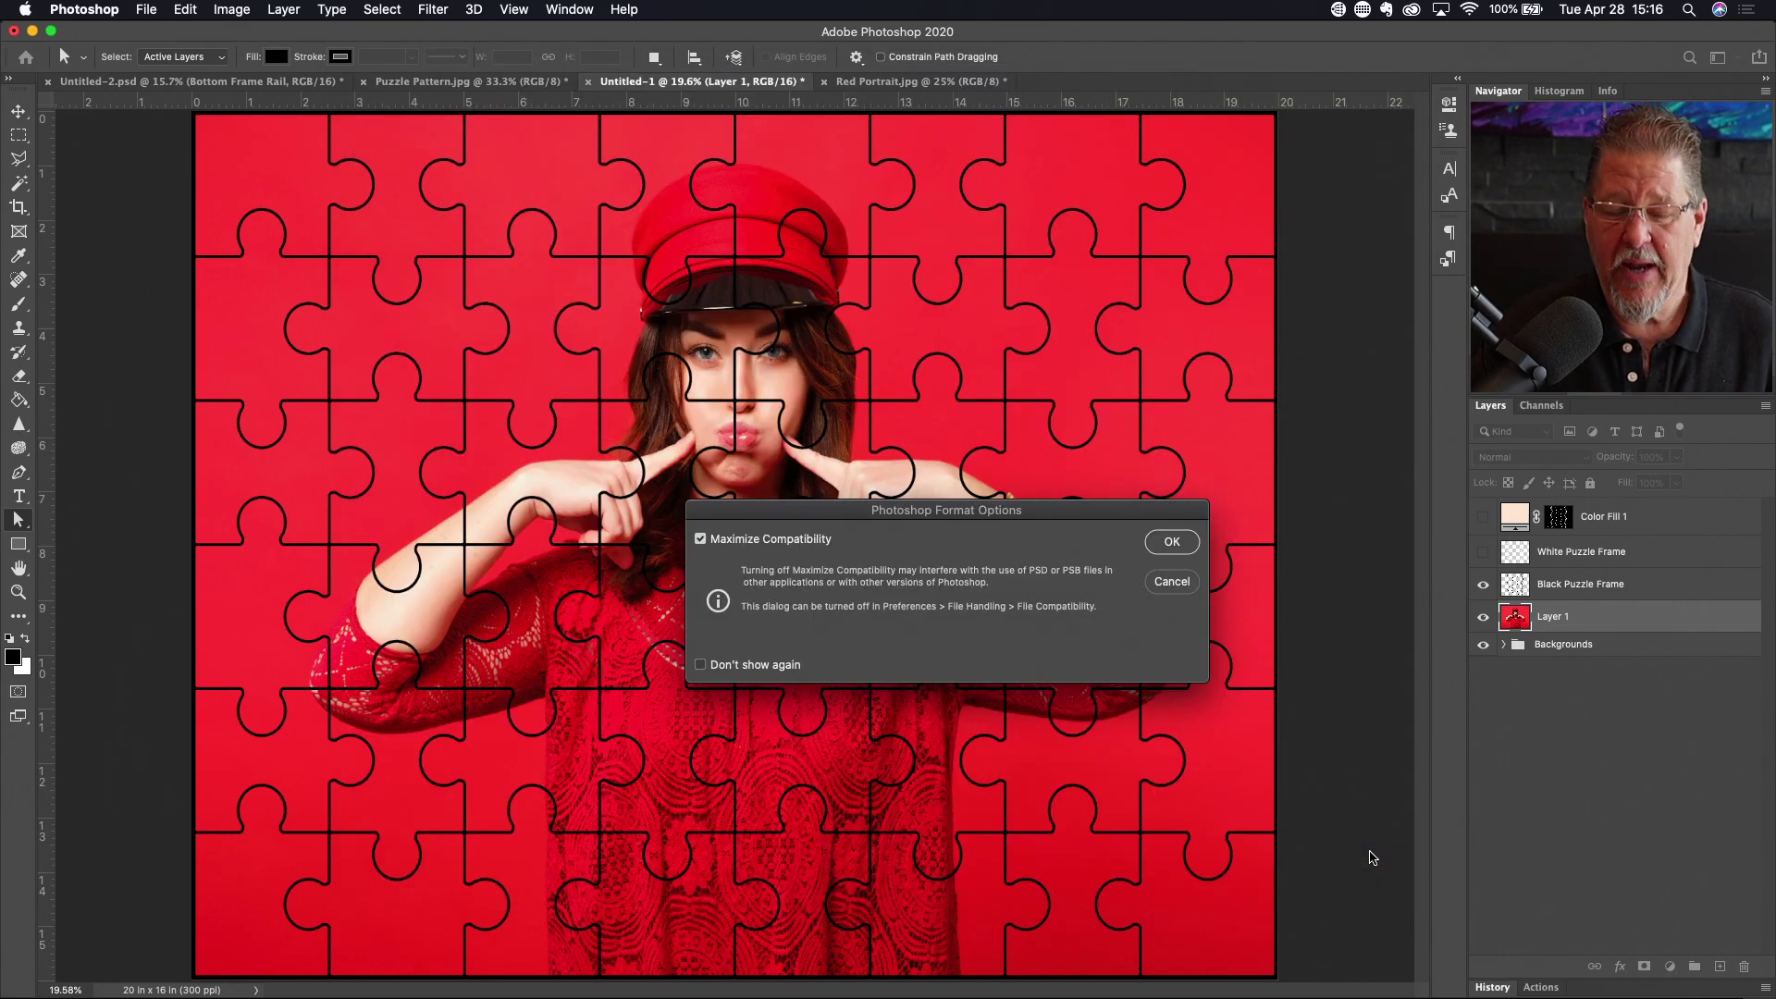
left_click(1171, 542)
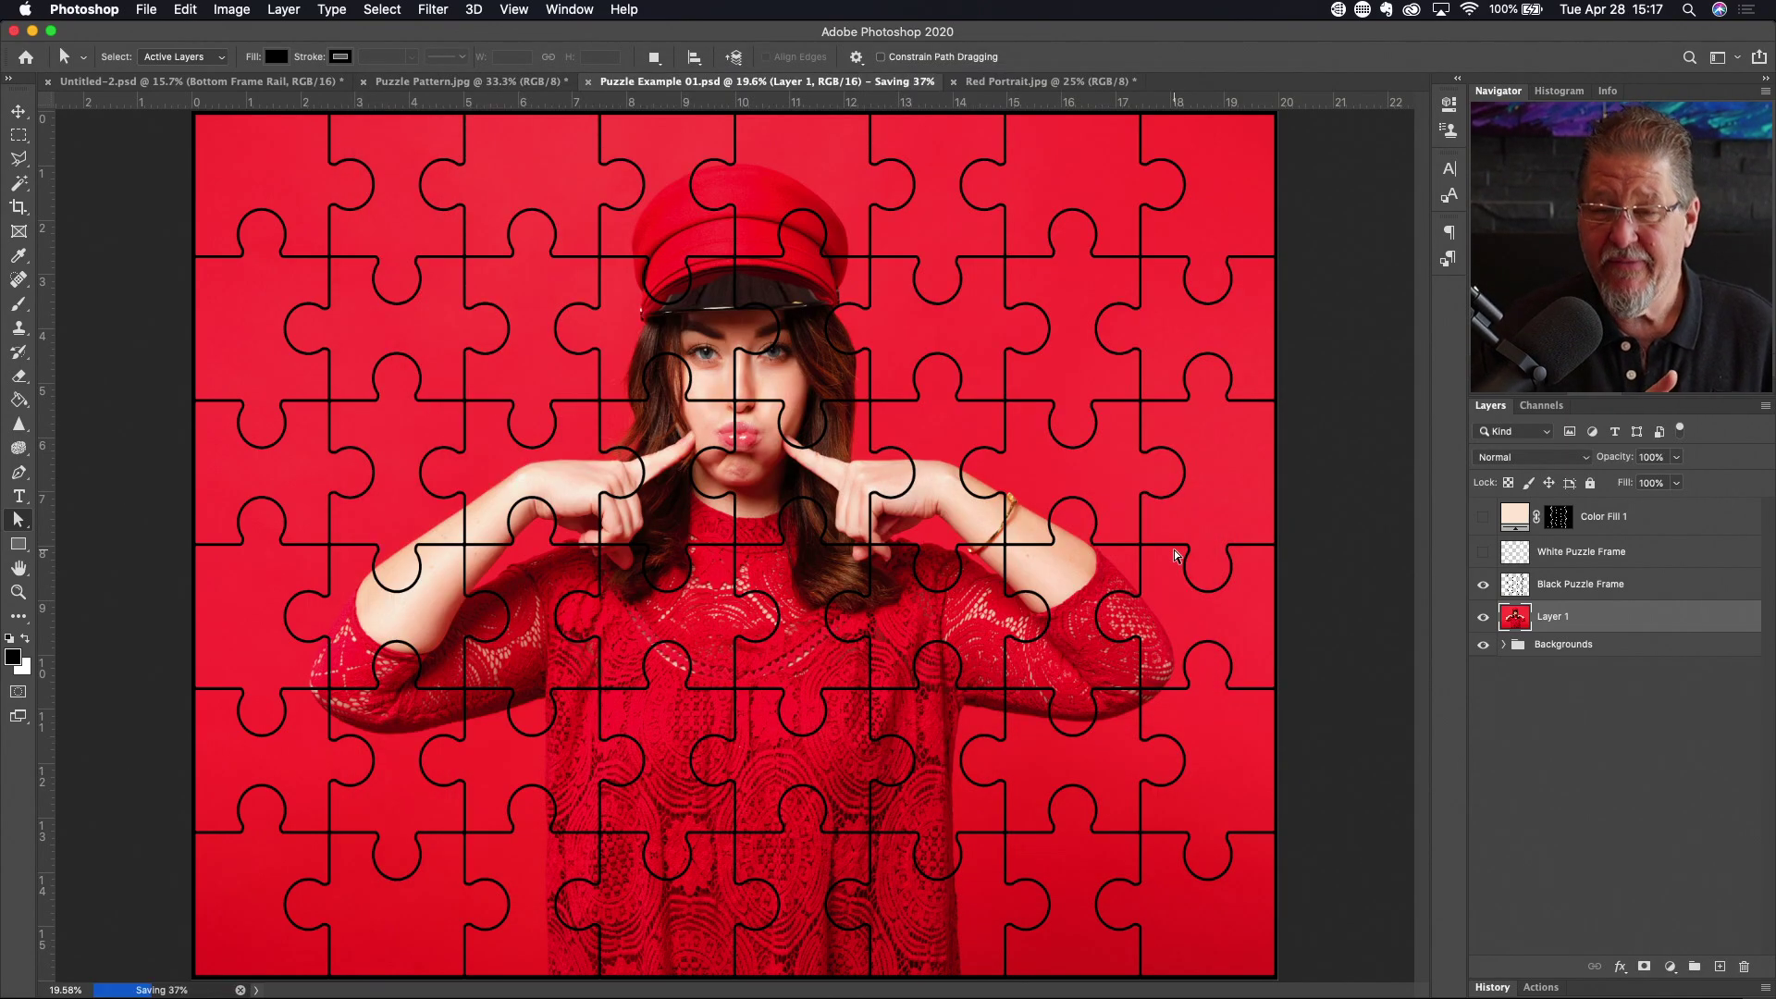